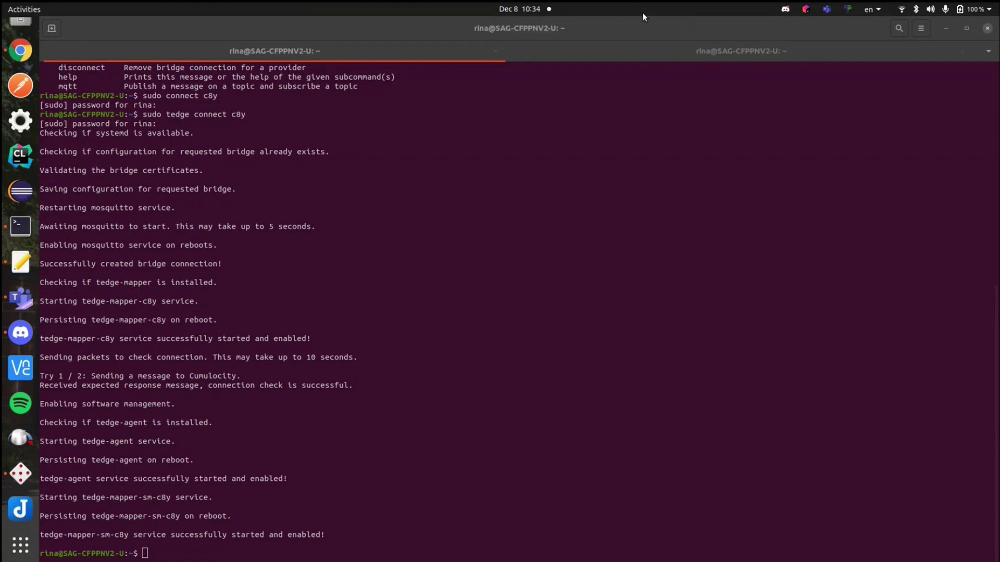
Review the tedge connect c8y output in the terminal and switch to Chrome to read the child devices section of mapper.md.
{"action": "scroll", "coordinate": [272, 310], "scroll_direction": "up", "scroll_amount": 8}
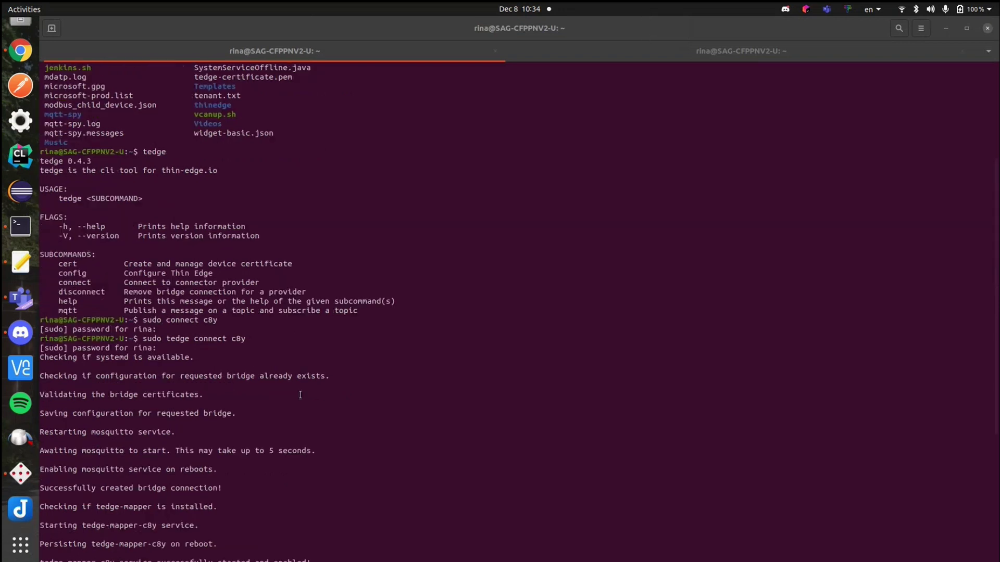
{"action": "scroll", "coordinate": [157, 260], "scroll_direction": "down", "scroll_amount": 8}
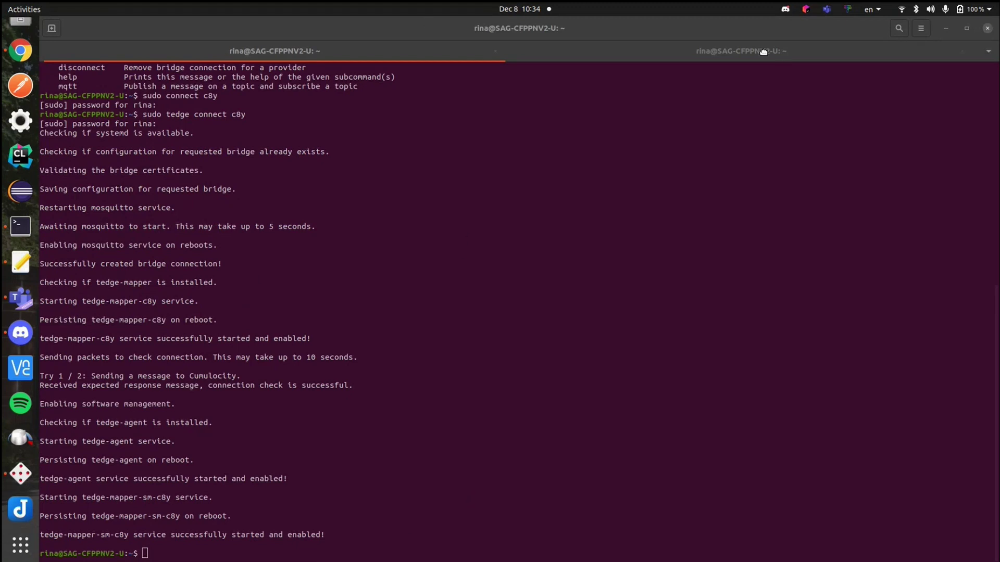
{"action": "double_click", "coordinate": [766, 29]}
{"action": "left_click", "coordinate": [113, 136]}
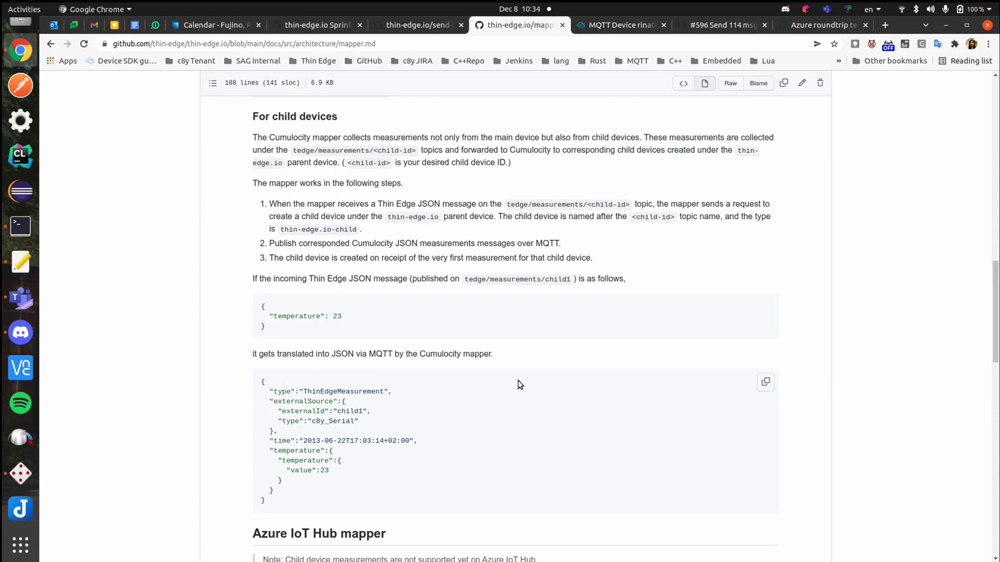
{"action": "scroll", "coordinate": [612, 374], "scroll_direction": "up", "scroll_amount": 1}
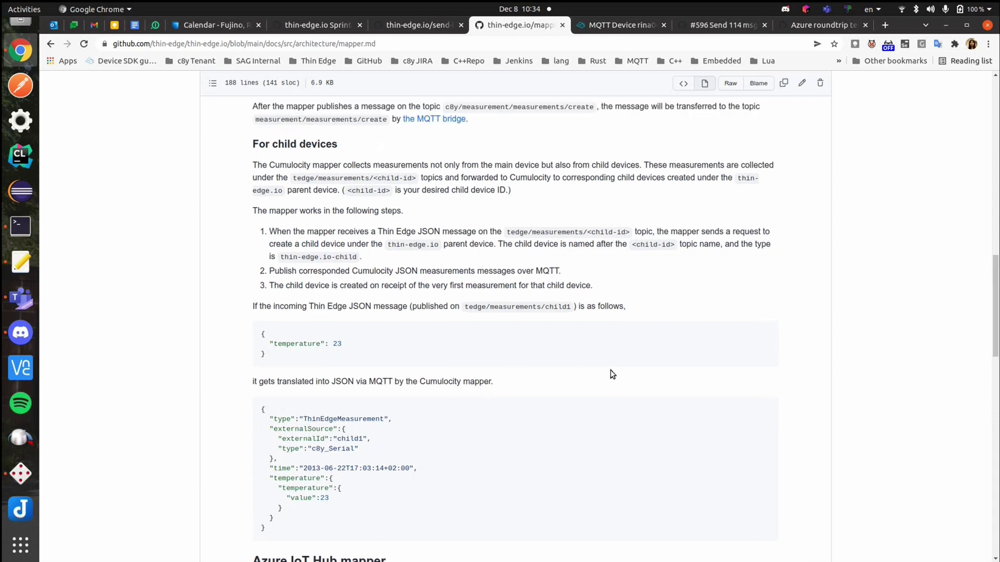
{"action": "scroll", "coordinate": [612, 375], "scroll_direction": "down", "scroll_amount": 1}
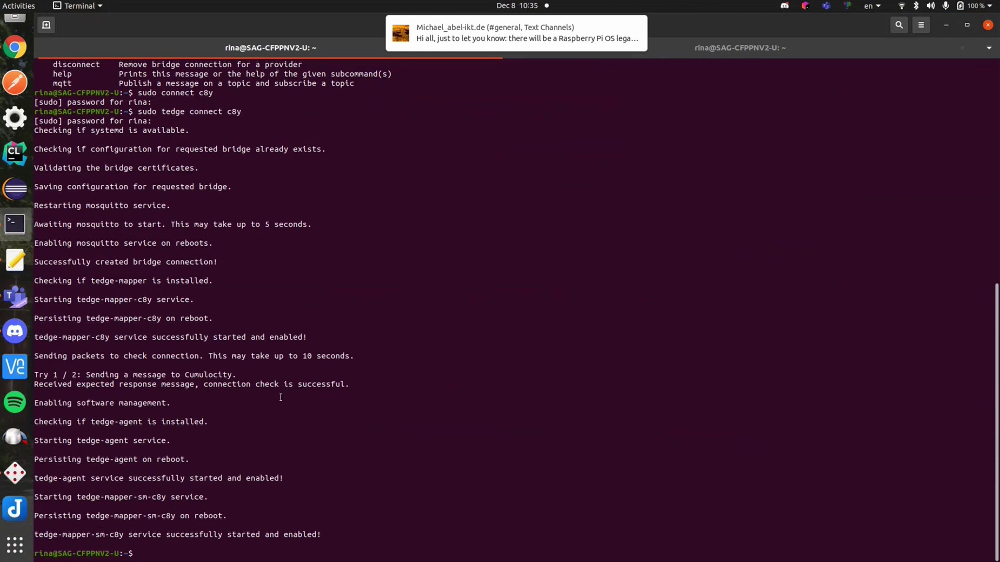
Switch to the second terminal session and run sudo systemctl status tedge-mapper-c8y.service, entering the sudo password.
{"action": "left_click", "coordinate": [628, 52]}
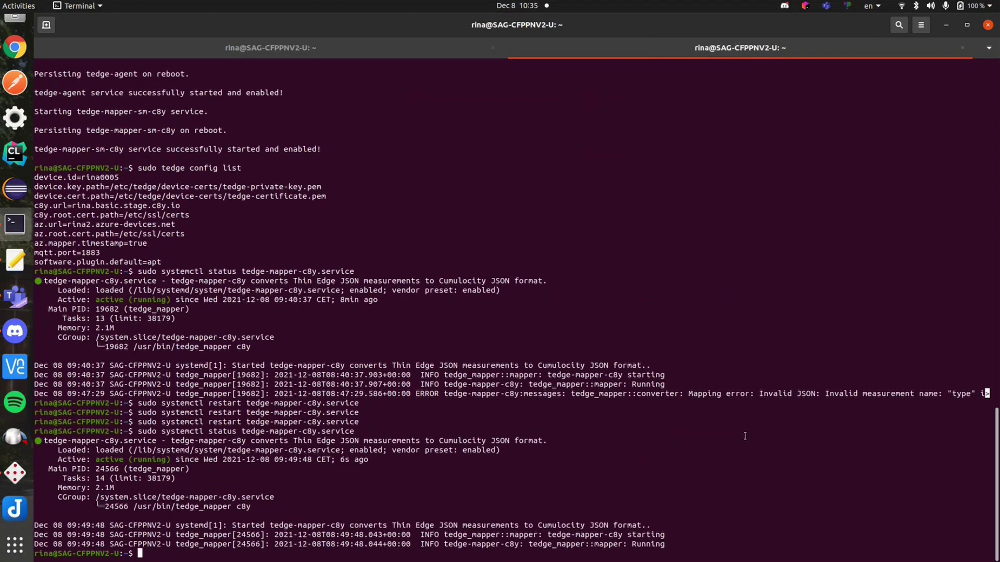
{"action": "key", "text": "Up"}
{"action": "key", "text": "Return"}
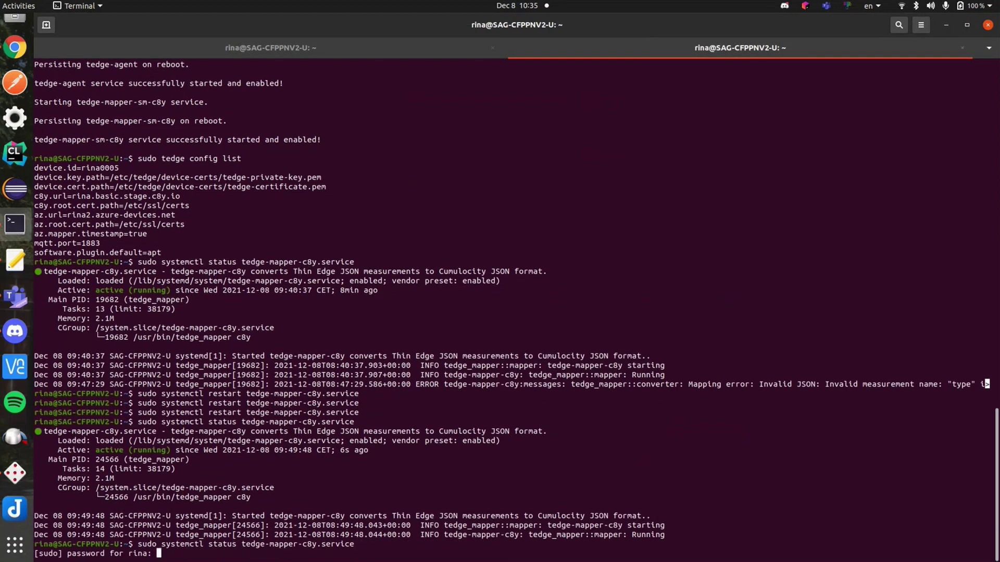
{"action": "key", "text": "Return"}
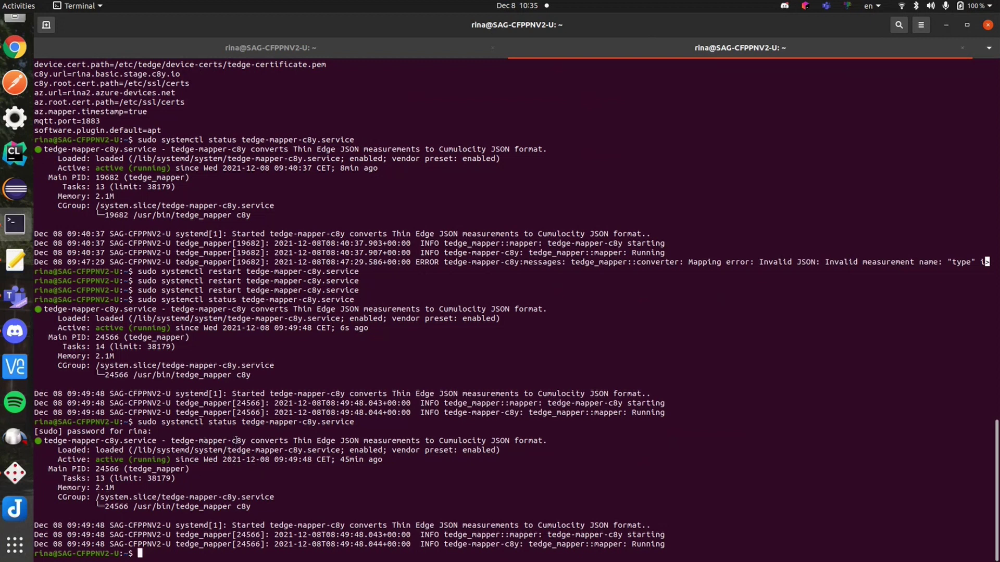
{"action": "scroll", "coordinate": [43, 490], "scroll_direction": "up", "scroll_amount": 4}
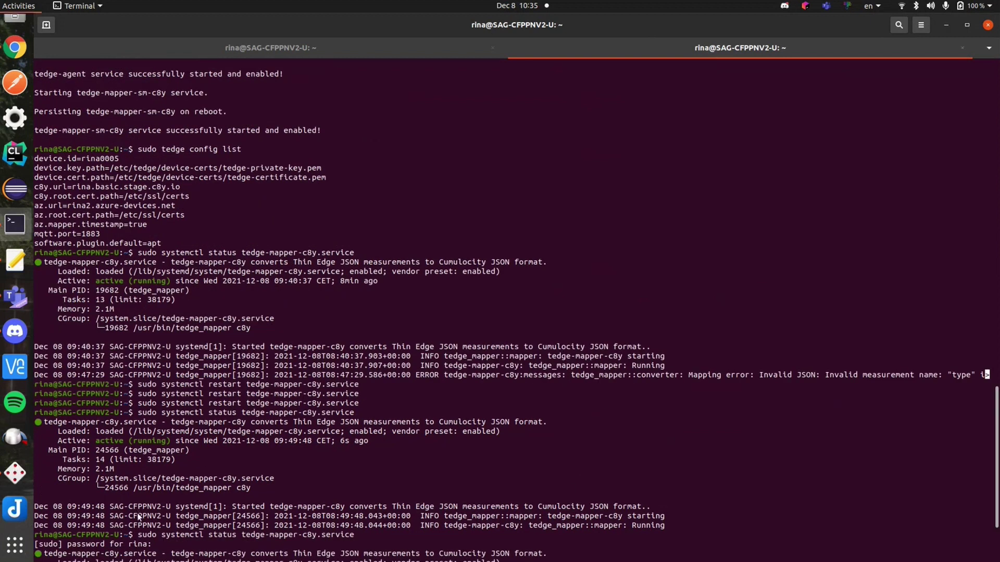
Switch to MQTTBox and review the publishers and subscribers of the Localhost measurements client.
{"action": "key", "text": "super"}
{"action": "left_click", "coordinate": [377, 206]}
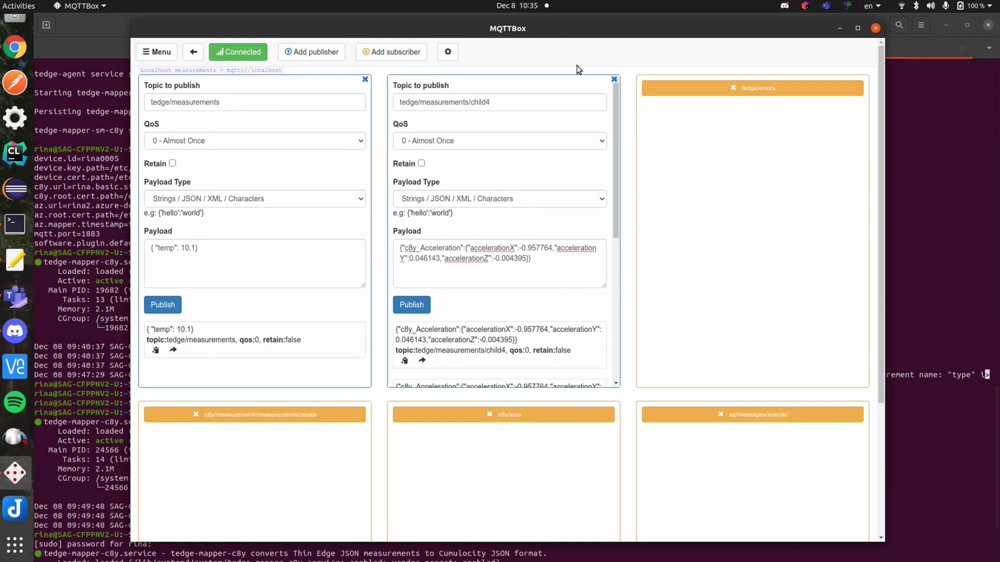
{"action": "scroll", "coordinate": [375, 225], "scroll_direction": "down", "scroll_amount": 3}
{"action": "scroll", "coordinate": [353, 341], "scroll_direction": "up", "scroll_amount": 3}
Switch to Chrome and open MQTT Device rina0005 from the list of all devices in Cumulocity.
{"action": "key", "text": "super"}
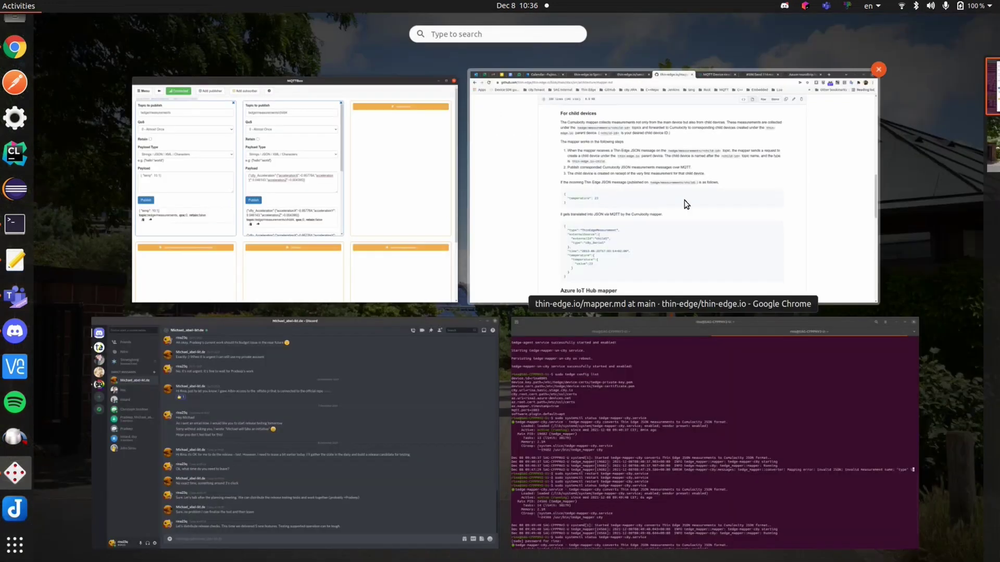
{"action": "left_click", "coordinate": [684, 200]}
{"action": "left_click", "coordinate": [637, 22]}
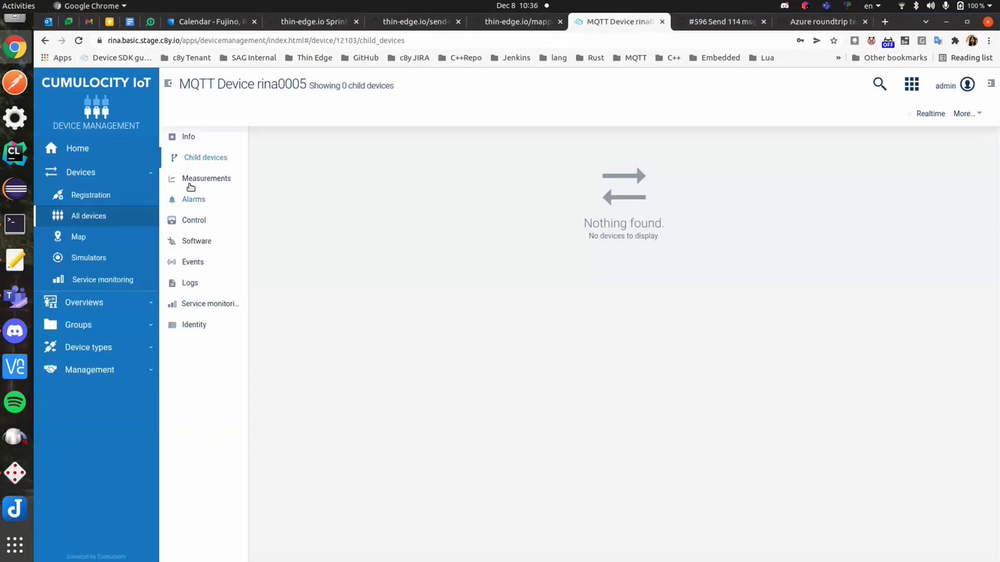
{"action": "left_click", "coordinate": [89, 215]}
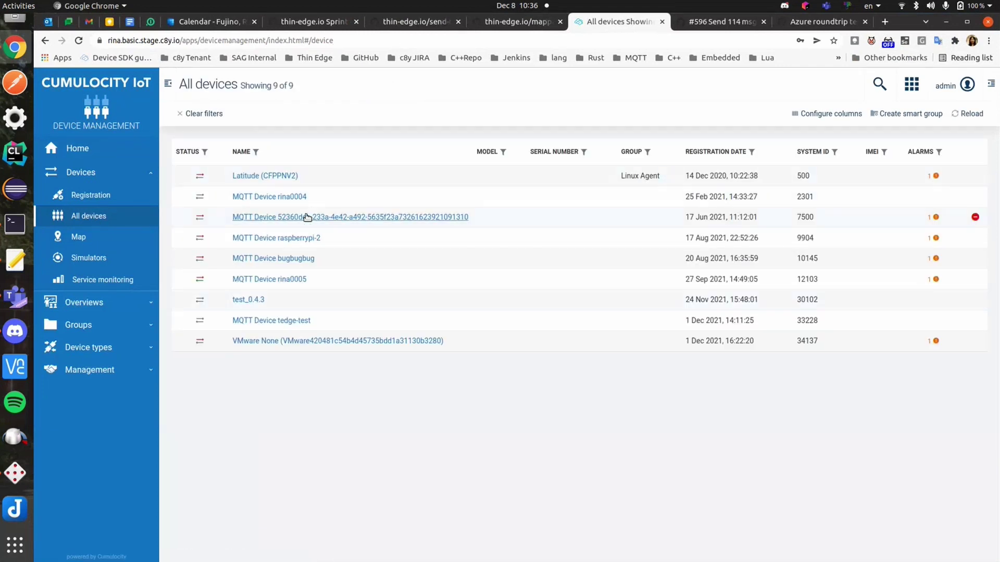
{"action": "left_click", "coordinate": [302, 281]}
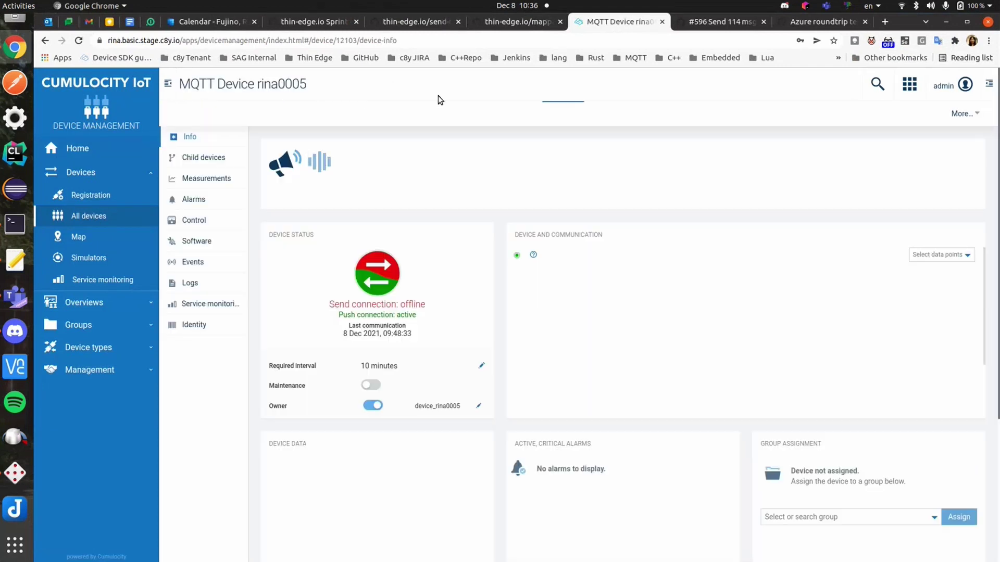
{"action": "left_click_drag", "start_coordinate": [181, 85], "coordinate": [321, 90]}
{"action": "left_click", "coordinate": [320, 92]}
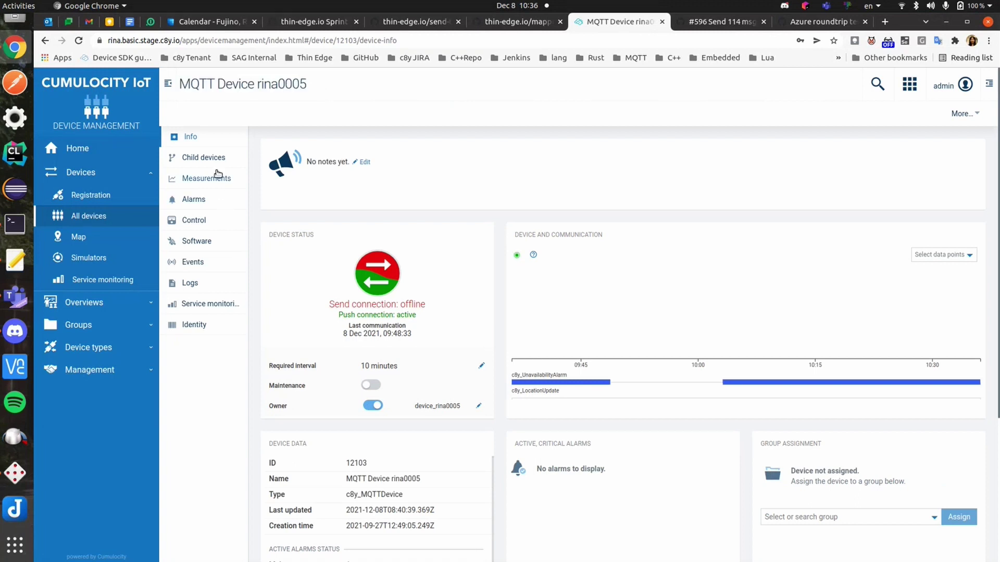
Inspect the device data of the child device child4 and return to its parent MQTT Device rina0005.
{"action": "left_click", "coordinate": [212, 163]}
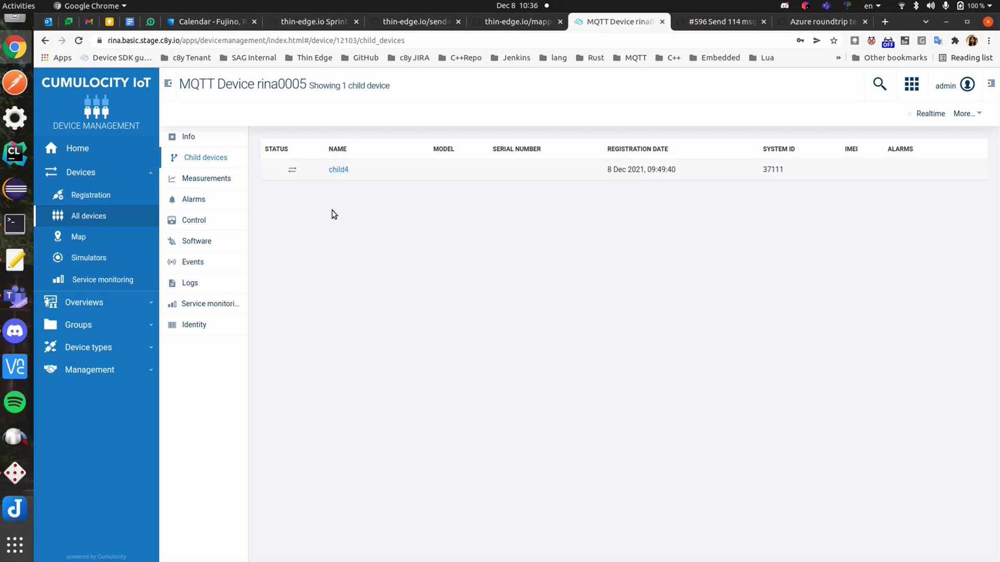
{"action": "left_click", "coordinate": [334, 171]}
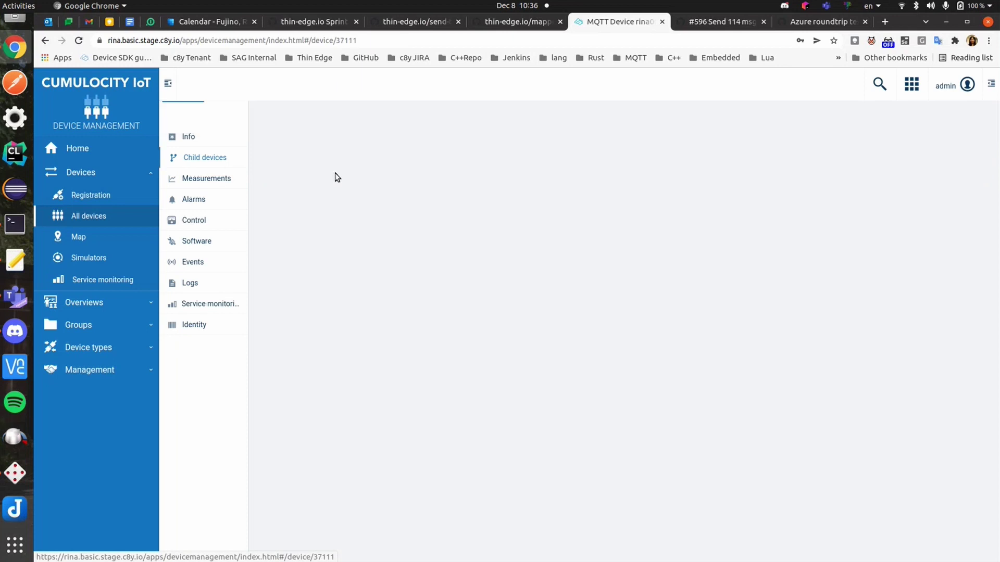
{"action": "scroll", "coordinate": [374, 270], "scroll_direction": "down", "scroll_amount": 2}
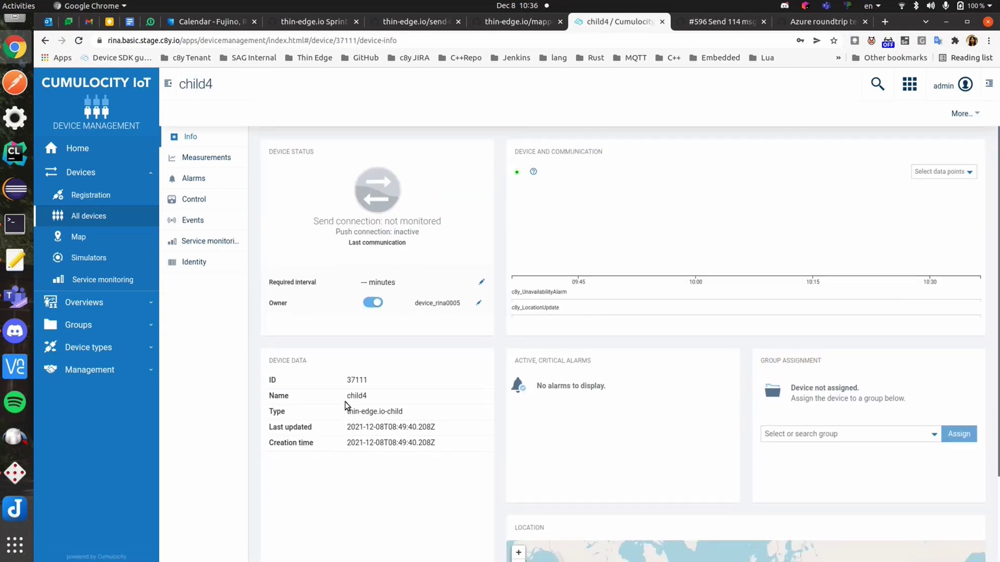
{"action": "left_click_drag", "start_coordinate": [363, 398], "coordinate": [367, 398]}
{"action": "scroll", "coordinate": [430, 409], "scroll_direction": "up", "scroll_amount": 2}
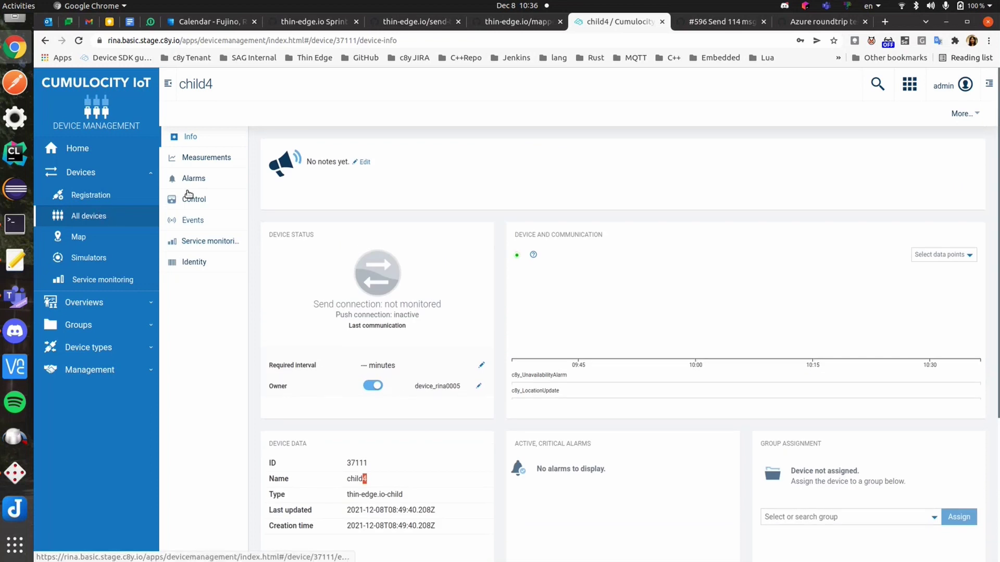
{"action": "left_click", "coordinate": [104, 220]}
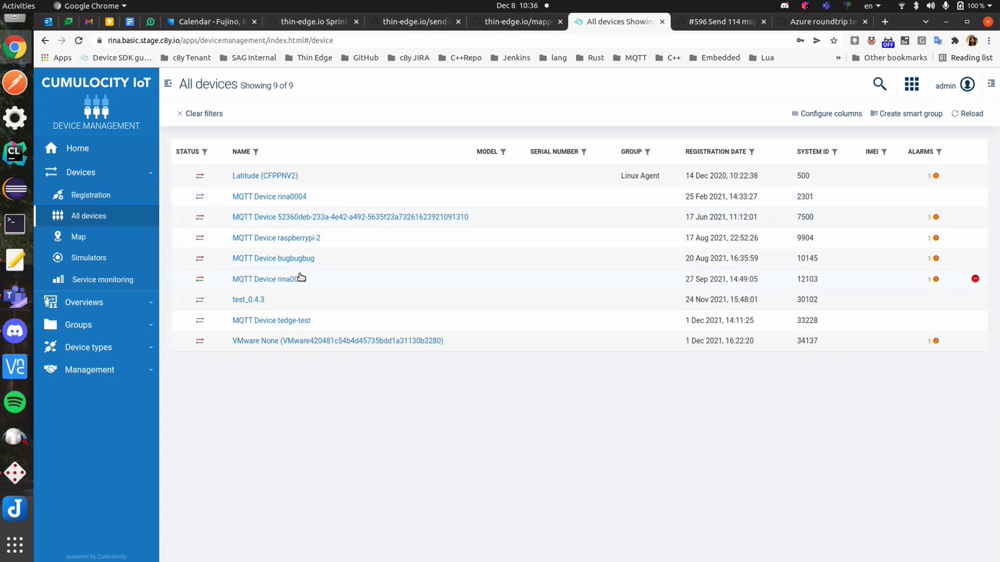
{"action": "left_click", "coordinate": [299, 280]}
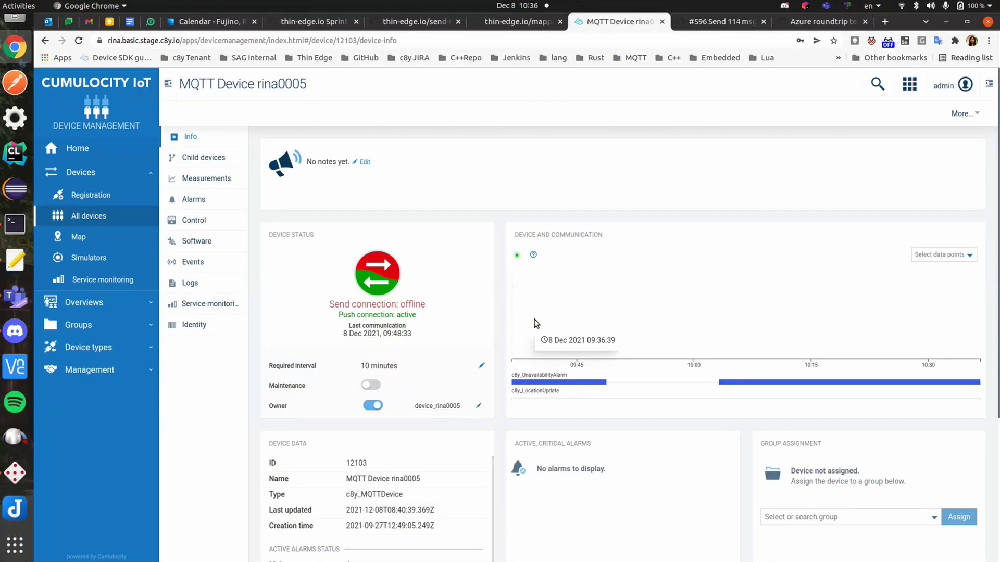
Switch to MQTTBox, set the child publisher's topic to tedge/measurements/child1 and publish its c8y_Acceleration payload.
{"action": "key", "text": "super"}
{"action": "left_click", "coordinate": [352, 225]}
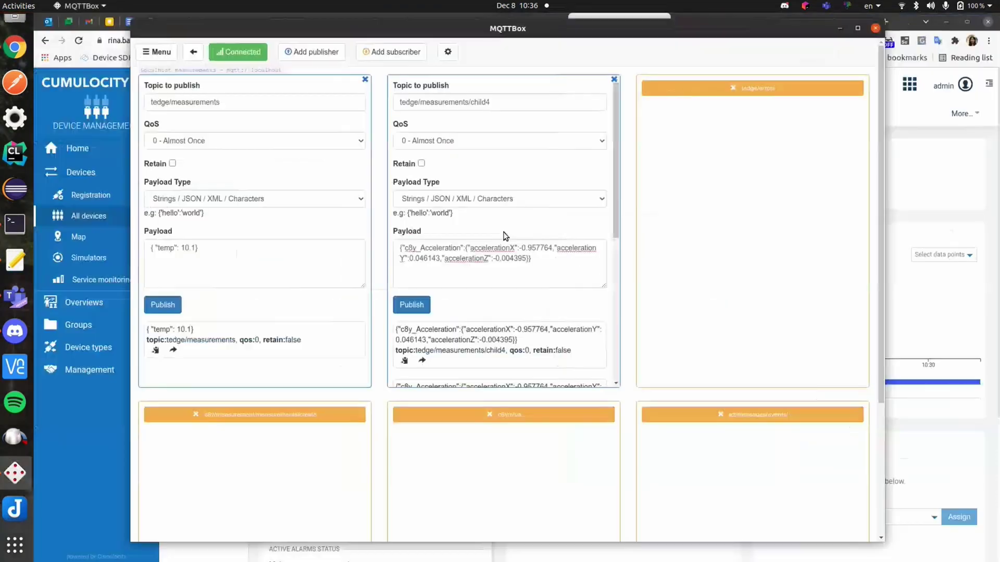
{"action": "left_click", "coordinate": [538, 106]}
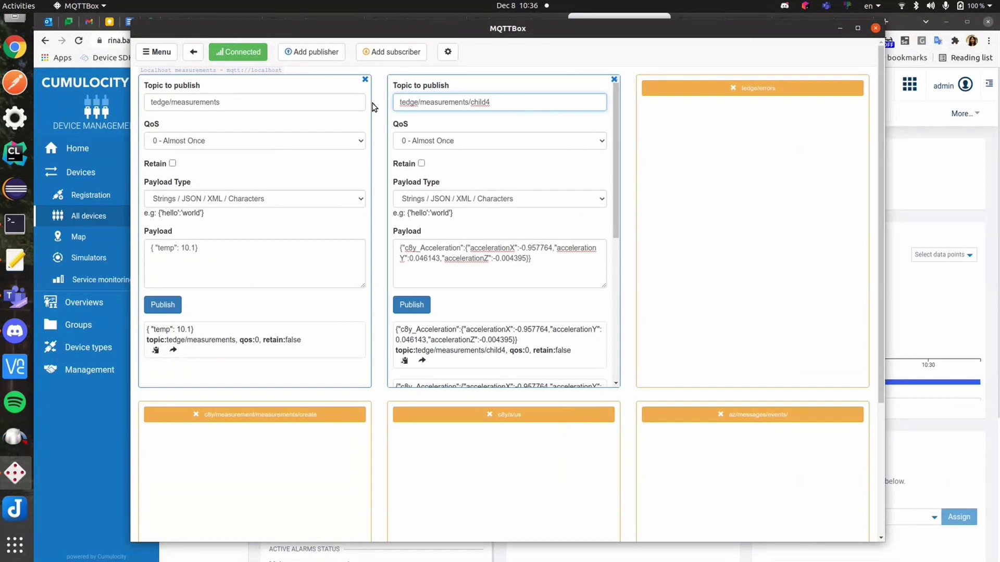
{"action": "left_click", "coordinate": [372, 106]}
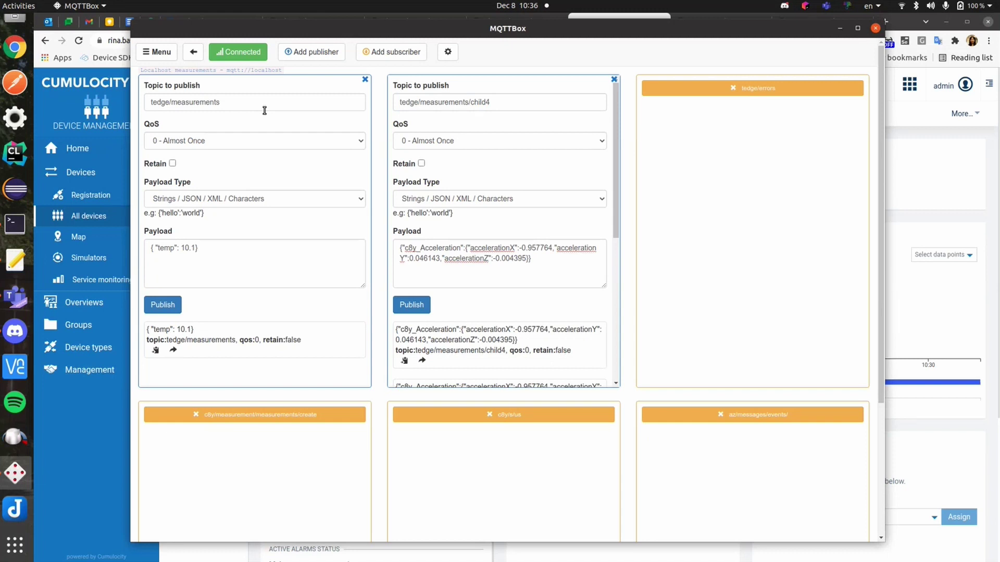
{"action": "left_click", "coordinate": [265, 110]}
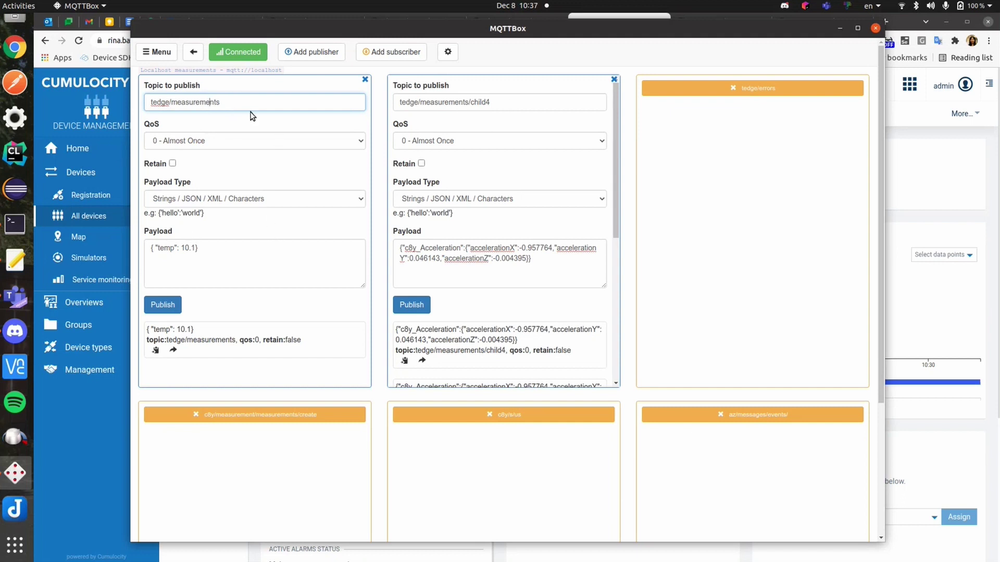
{"action": "left_click", "coordinate": [495, 107]}
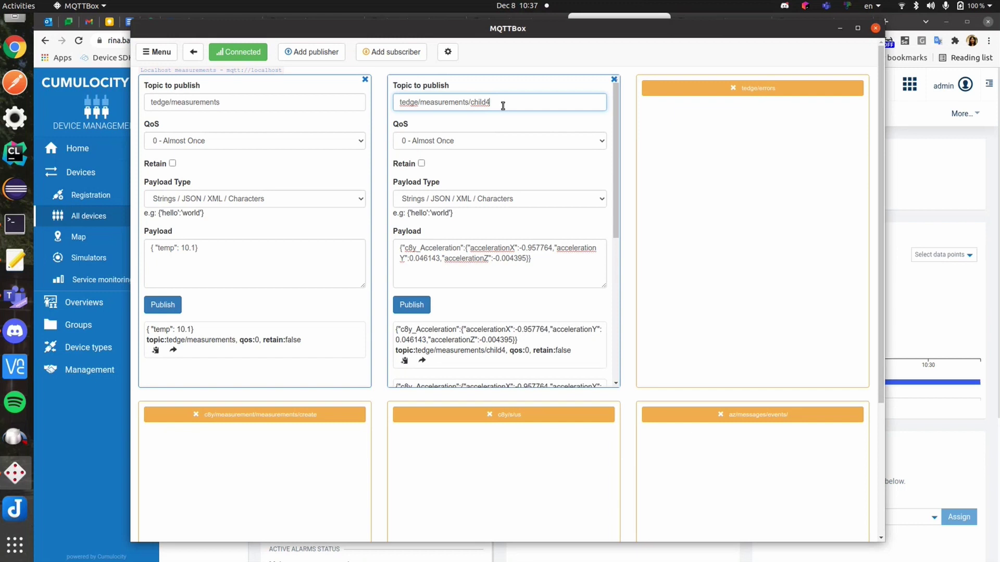
{"action": "left_click_drag", "start_coordinate": [494, 103], "coordinate": [486, 103]}
{"action": "type", "text": "1"}
{"action": "left_click", "coordinate": [409, 308]}
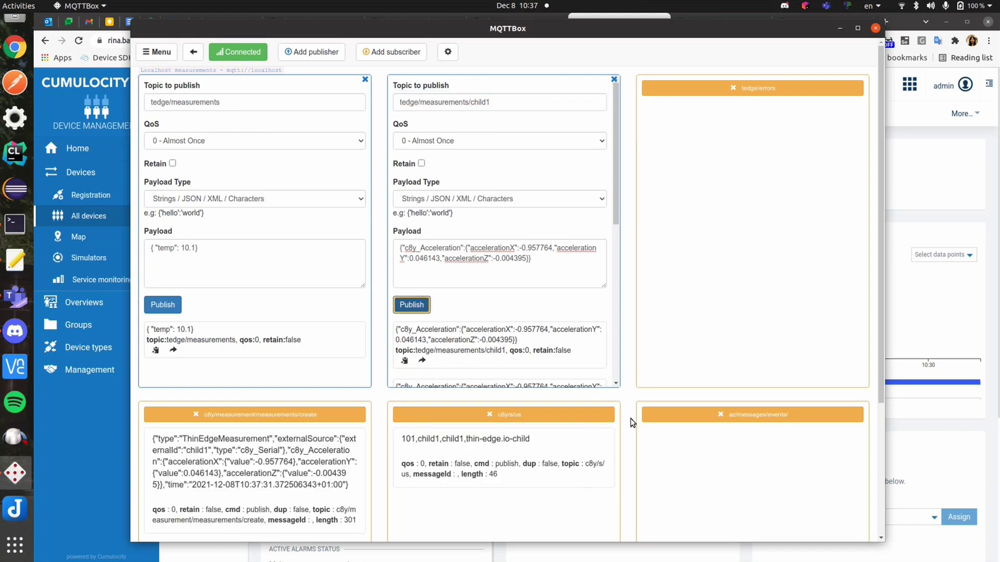
Examine the published message and the messages received on c8y/measurement/measurements/create and c8y/s/us.
{"action": "scroll", "coordinate": [631, 421], "scroll_direction": "down", "scroll_amount": 3}
{"action": "scroll", "coordinate": [535, 362], "scroll_direction": "up", "scroll_amount": 3}
{"action": "scroll", "coordinate": [568, 388], "scroll_direction": "down", "scroll_amount": 2}
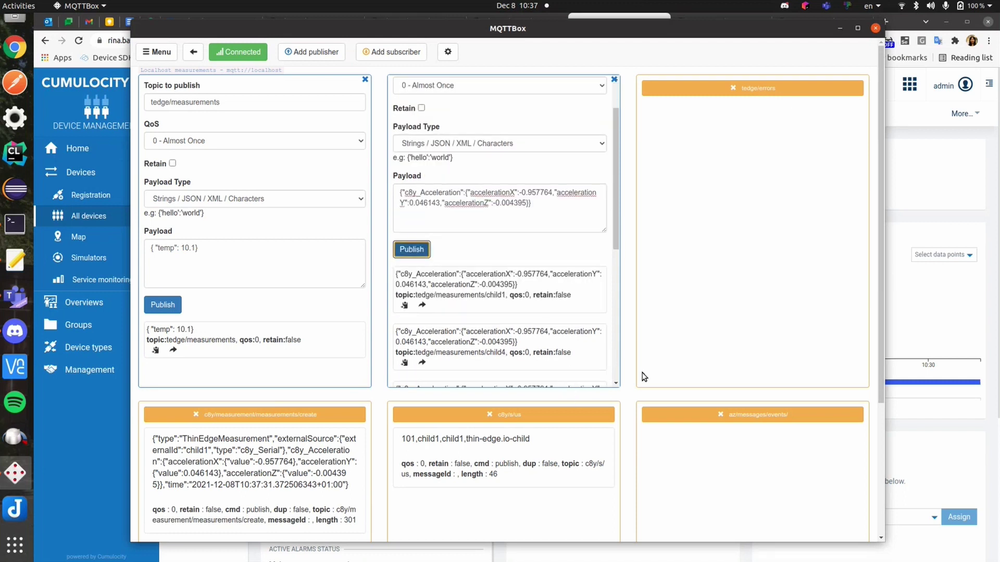
{"action": "scroll", "coordinate": [644, 376], "scroll_direction": "down", "scroll_amount": 3}
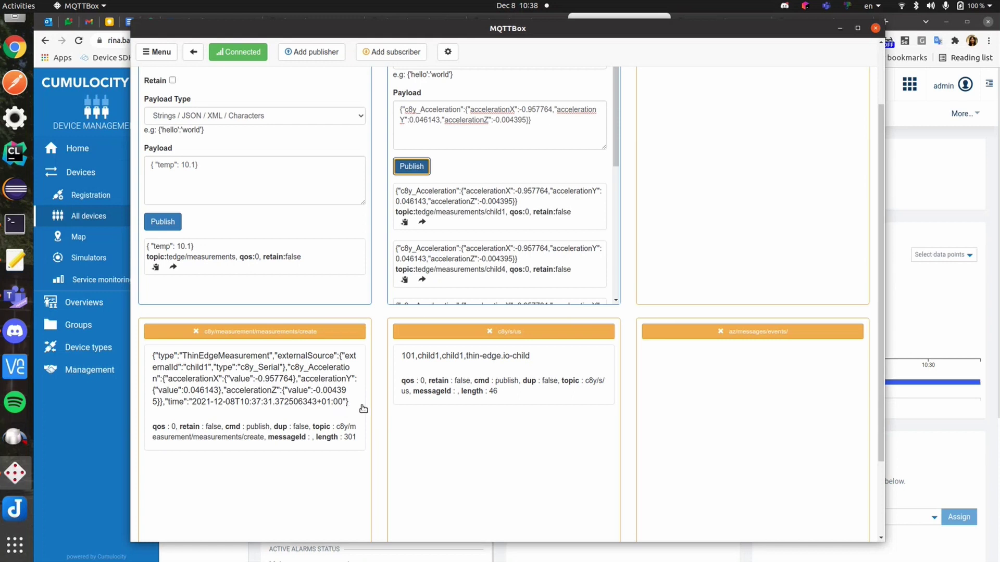
Switch to Chrome and open child1 from the child devices of MQTT Device rina0005.
{"action": "left_click", "coordinate": [931, 139]}
{"action": "left_click", "coordinate": [217, 160]}
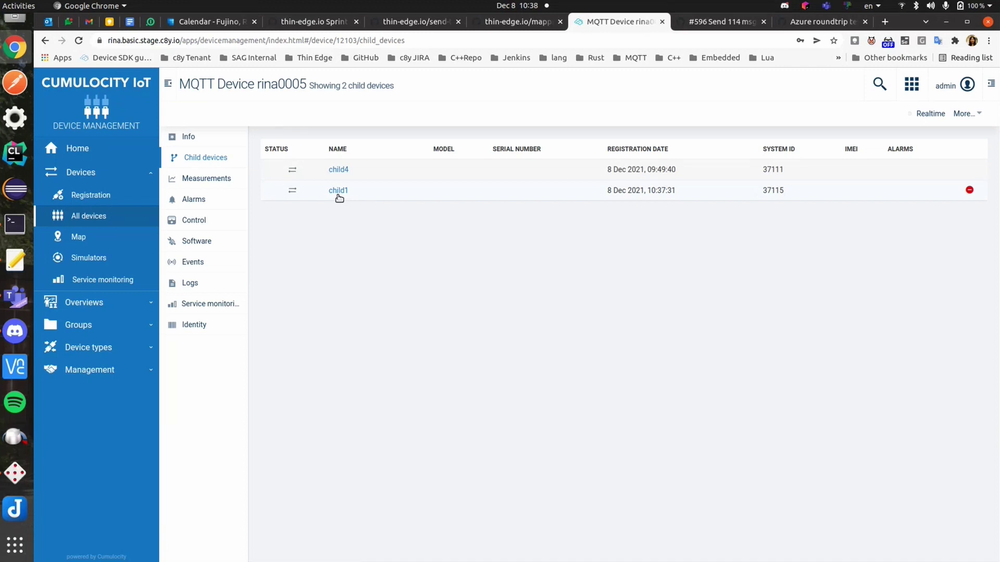
{"action": "left_click", "coordinate": [339, 191]}
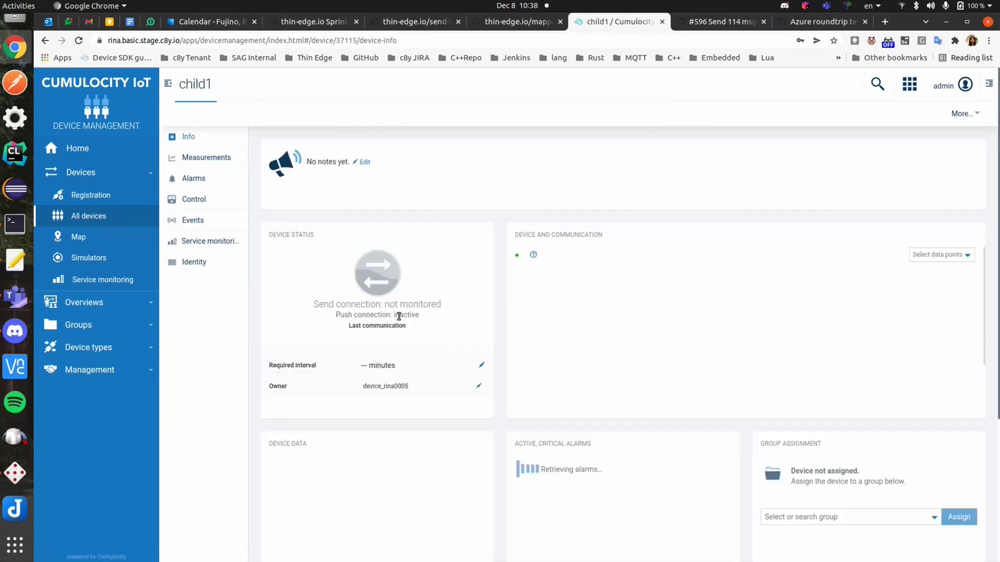
Check the name and type of child1 in its device data.
{"action": "scroll", "coordinate": [380, 422], "scroll_direction": "down", "scroll_amount": 2}
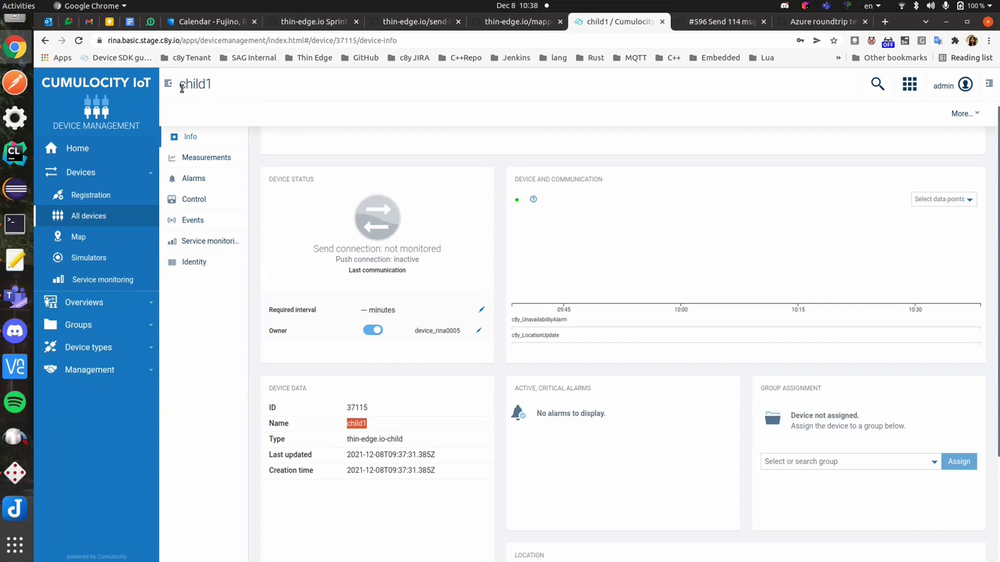
{"action": "left_click_drag", "start_coordinate": [180, 85], "coordinate": [214, 91]}
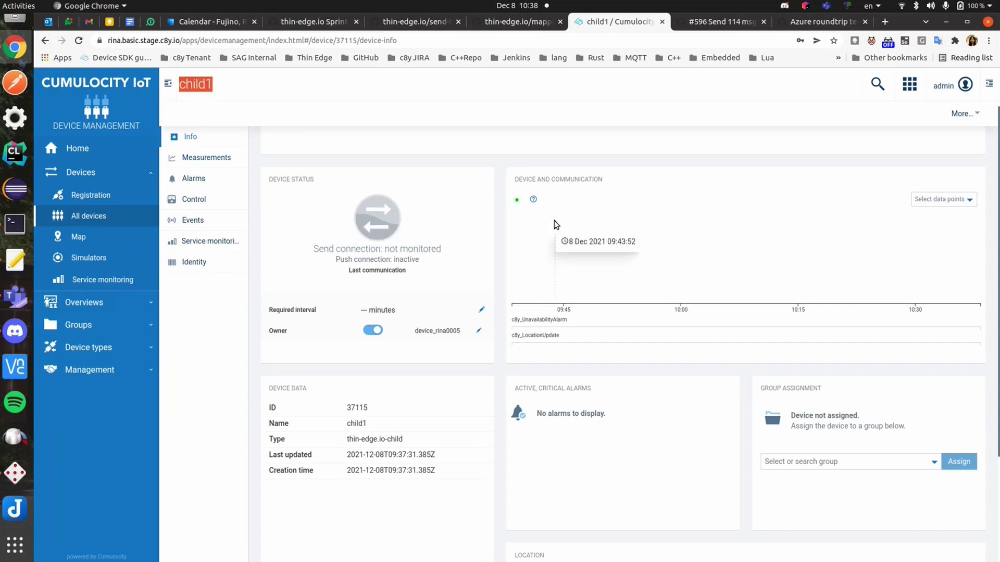
{"action": "left_click", "coordinate": [367, 450]}
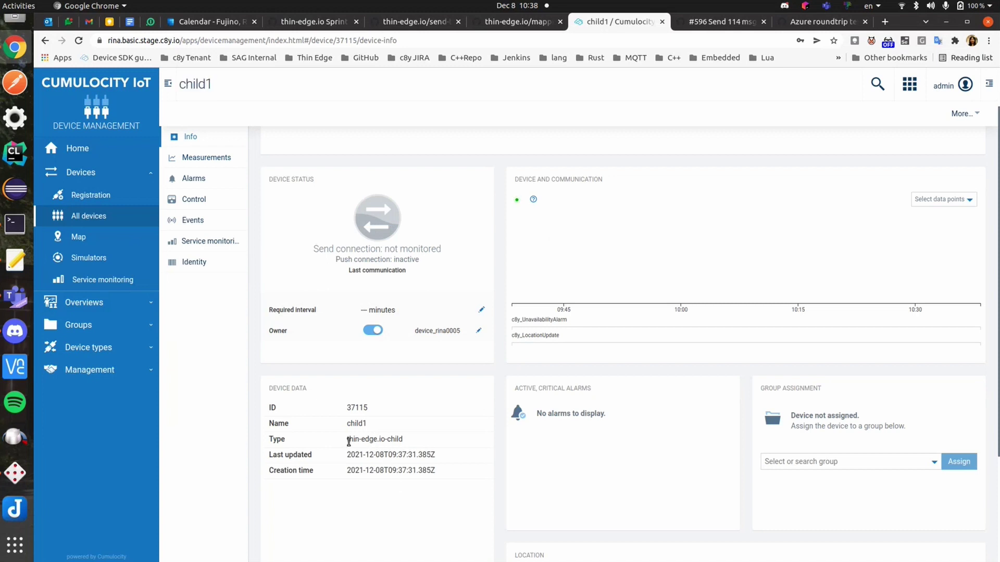
{"action": "left_click_drag", "start_coordinate": [348, 441], "coordinate": [407, 441]}
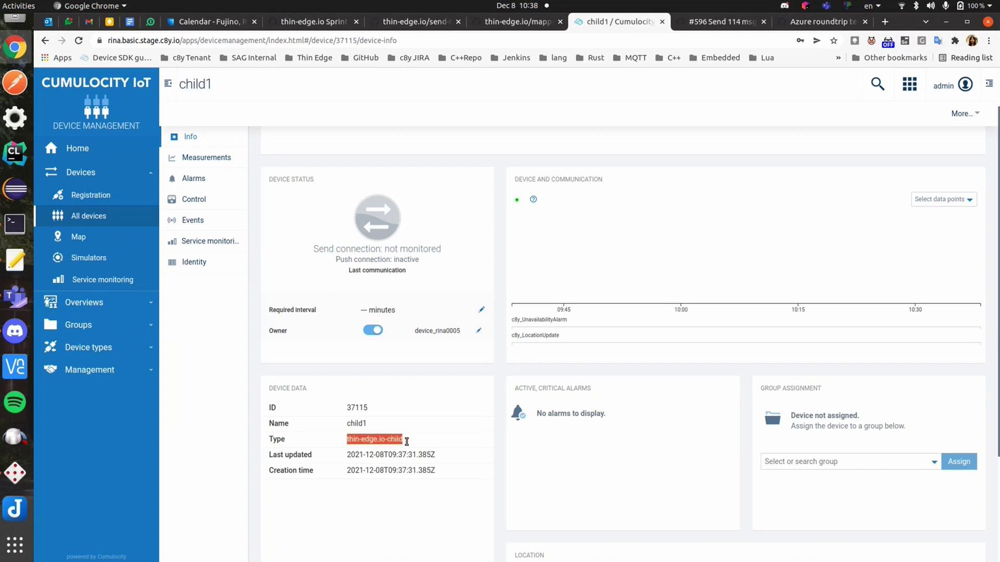
Open the measurements of the child1 device to view its Acceleration chart.
{"action": "left_click", "coordinate": [406, 442]}
{"action": "left_click", "coordinate": [217, 164]}
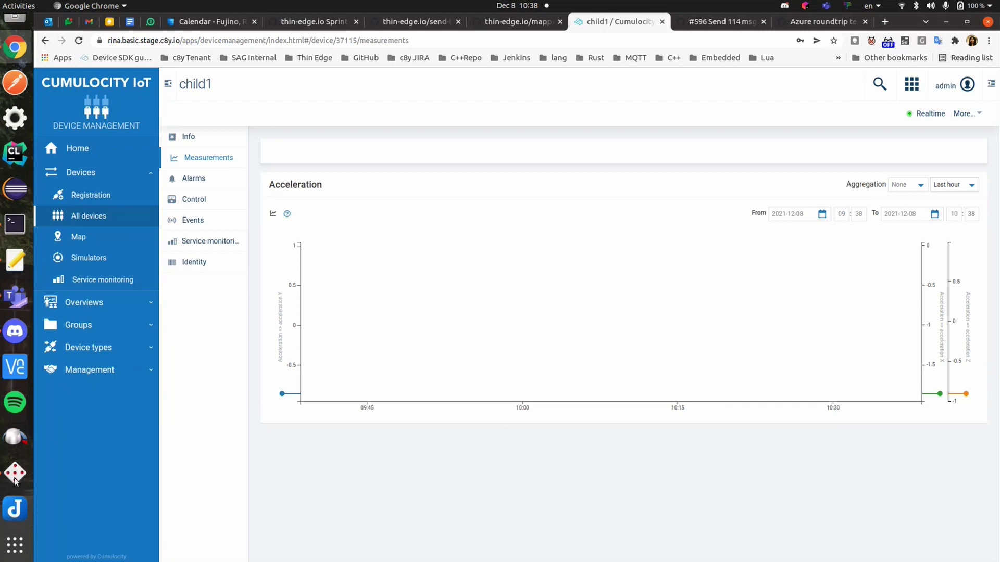
Switch to MQTTBox and publish the c8y_Acceleration payload to tedge/measurements/child1 again.
{"action": "key", "text": "super"}
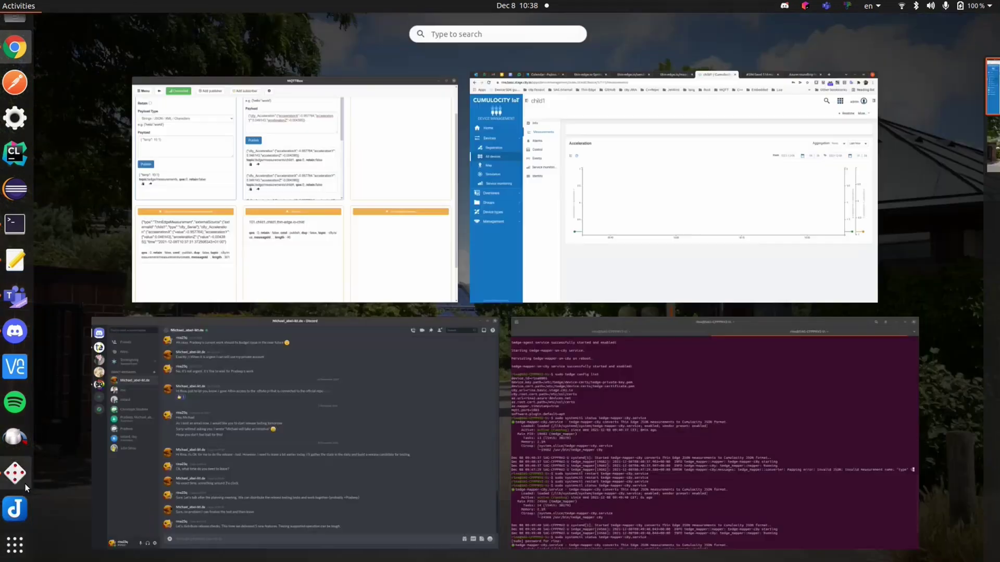
{"action": "left_click", "coordinate": [368, 165]}
{"action": "scroll", "coordinate": [565, 267], "scroll_direction": "up", "scroll_amount": 2}
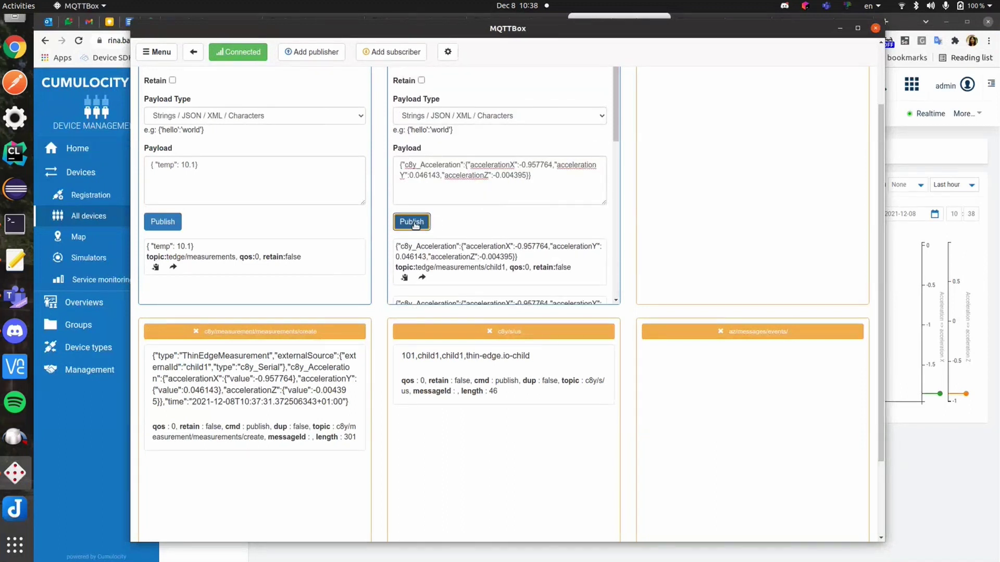
{"action": "scroll", "coordinate": [489, 229], "scroll_direction": "up", "scroll_amount": 3}
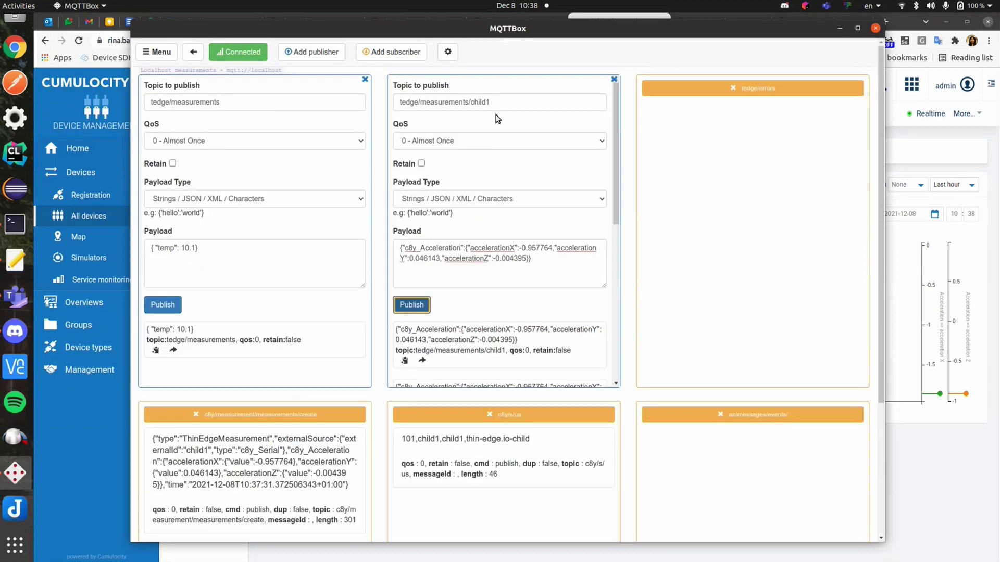
{"action": "left_click", "coordinate": [412, 305]}
Check the messages received on c8y/measurement/measurements/create, and return to child1's Acceleration chart in Chrome.
{"action": "scroll", "coordinate": [516, 385], "scroll_direction": "down", "scroll_amount": 5}
{"action": "scroll", "coordinate": [521, 417], "scroll_direction": "down", "scroll_amount": 4}
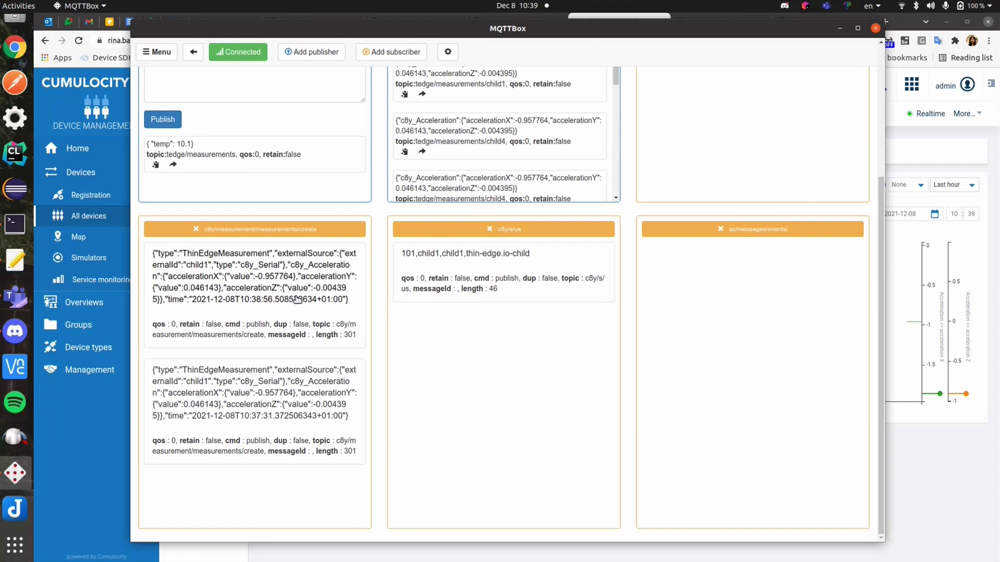
{"action": "left_click", "coordinate": [904, 462]}
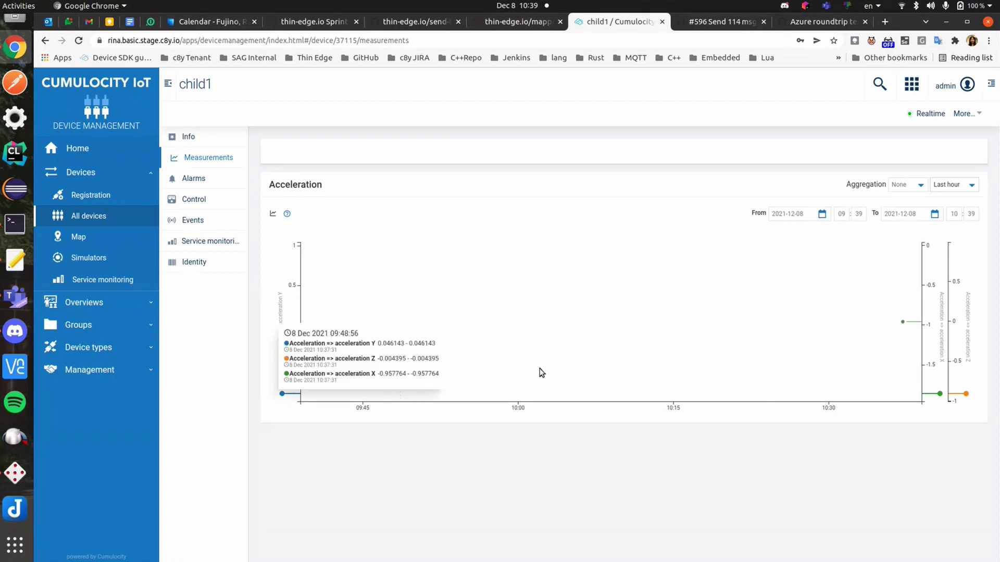
Switch to the terminal and run sudo systemctl restart tedge-mapper-c8y.service, reusing the previous status command.
{"action": "key", "text": "super"}
{"action": "left_click", "coordinate": [678, 404]}
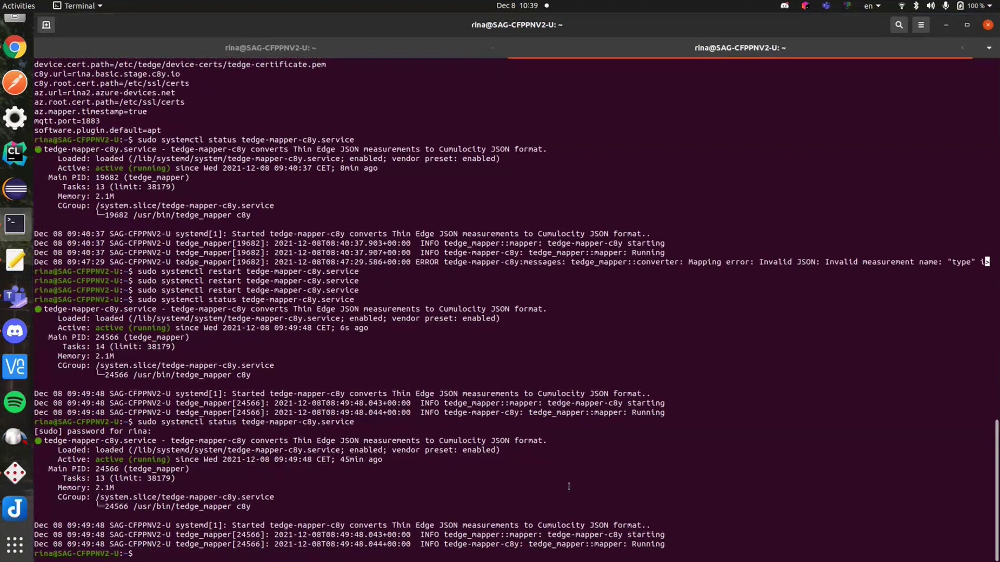
{"action": "key", "text": "Up"}
{"action": "key", "text": "Left"}
{"action": "key", "text": "Left"}
{"action": "key", "text": "Left"}
{"action": "key", "text": "Left"}
{"action": "key", "text": "Left"}
{"action": "key", "text": "Left"}
{"action": "key", "text": "Left"}
{"action": "key", "text": "Left"}
{"action": "key", "text": "Left"}
{"action": "key", "text": "Left"}
{"action": "key", "text": "Left"}
{"action": "key", "text": "Left"}
{"action": "key", "text": "Left"}
{"action": "key", "text": "Left"}
{"action": "key", "text": "Left"}
{"action": "key", "text": "Left"}
{"action": "key", "text": "Left"}
{"action": "key", "text": "Left"}
{"action": "key", "text": "Left"}
{"action": "key", "text": "Left"}
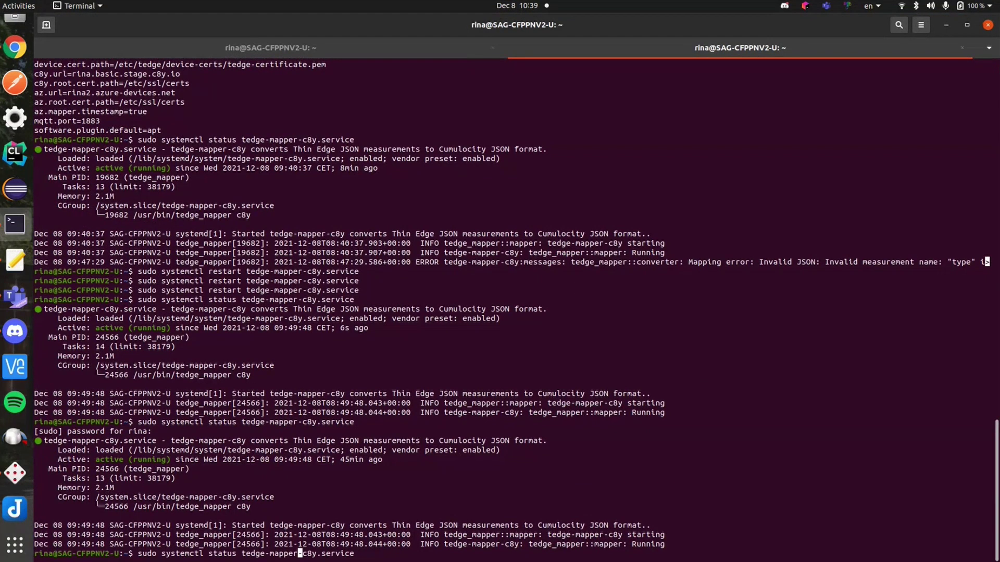
{"action": "key", "text": "BackSpace"}
{"action": "key", "text": "BackSpace"}
{"action": "key", "text": "BackSpace"}
{"action": "key", "text": "BackSpace"}
{"action": "key", "text": "BackSpace"}
{"action": "key", "text": "BackSpace"}
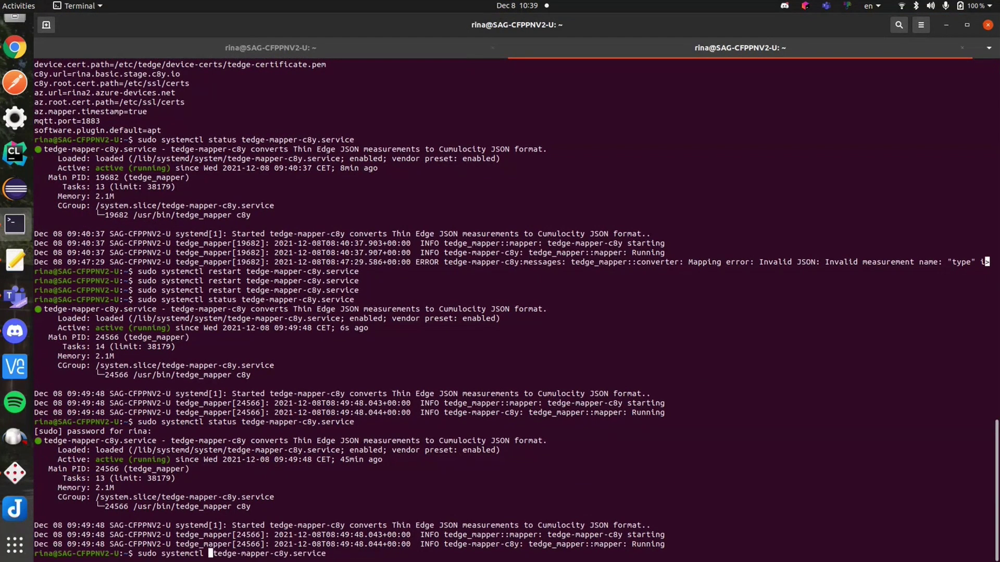
{"action": "type", "text": "restart"}
{"action": "key", "text": "Return"}
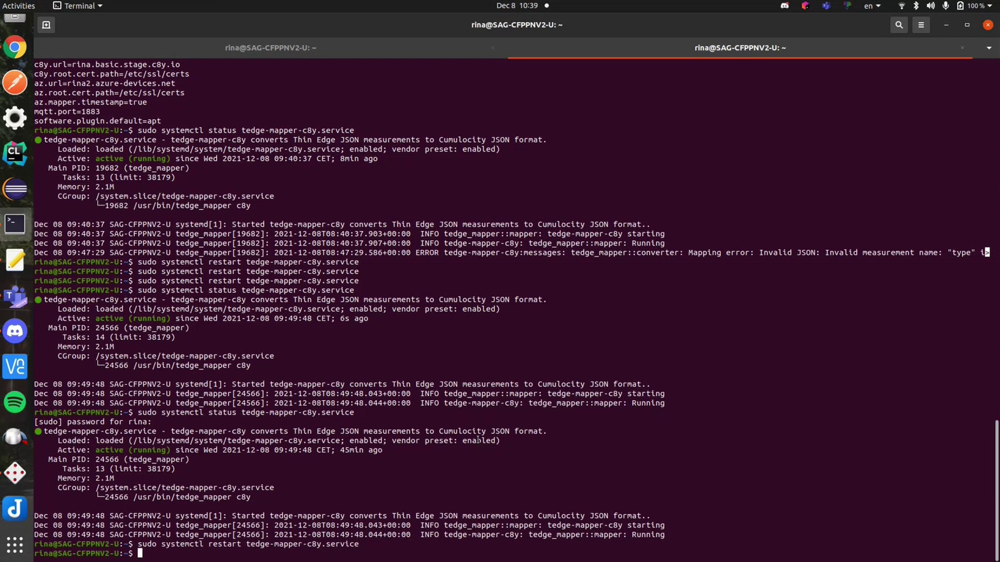
Return to MQTTBox and publish the child1 acceleration measurement with the restarted mapper.
{"action": "key", "text": "super"}
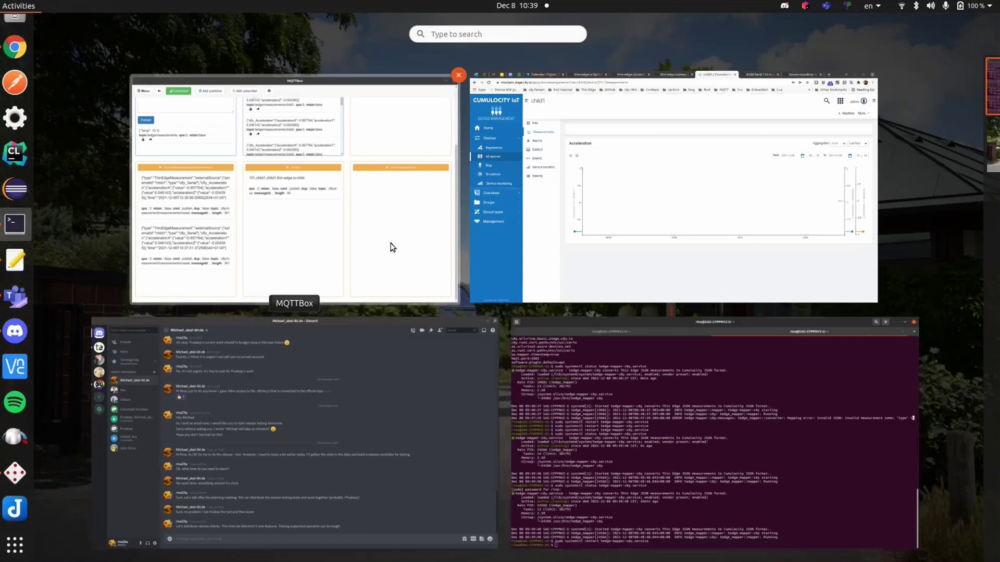
{"action": "left_click", "coordinate": [392, 247]}
{"action": "scroll", "coordinate": [599, 347], "scroll_direction": "up", "scroll_amount": 4}
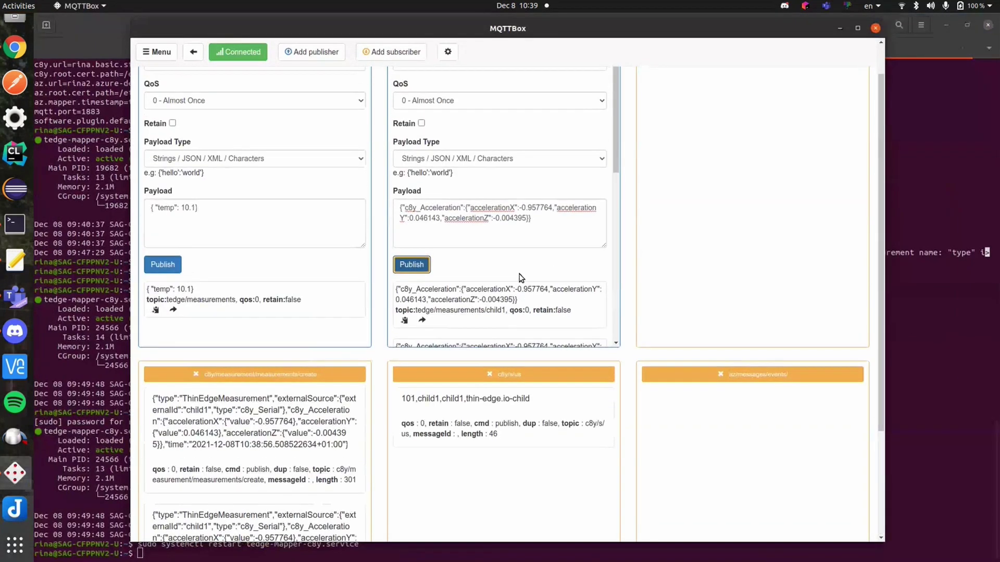
{"action": "scroll", "coordinate": [519, 277], "scroll_direction": "up", "scroll_amount": 1}
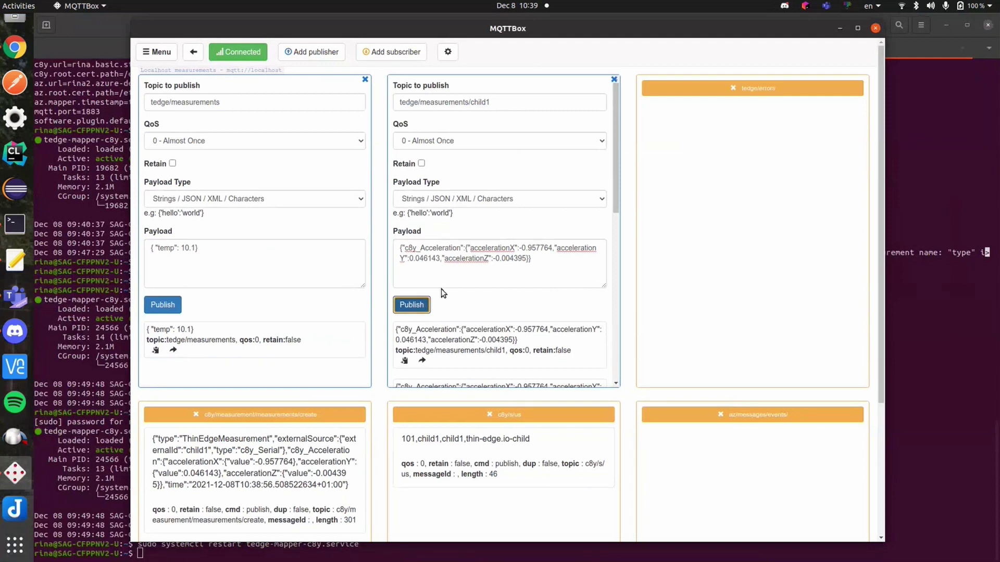
{"action": "left_click", "coordinate": [412, 306]}
Examine the messages received on c8y/measurement/measurements/create and c8y/s/us for the child1 measurement.
{"action": "scroll", "coordinate": [754, 465], "scroll_direction": "down", "scroll_amount": 1}
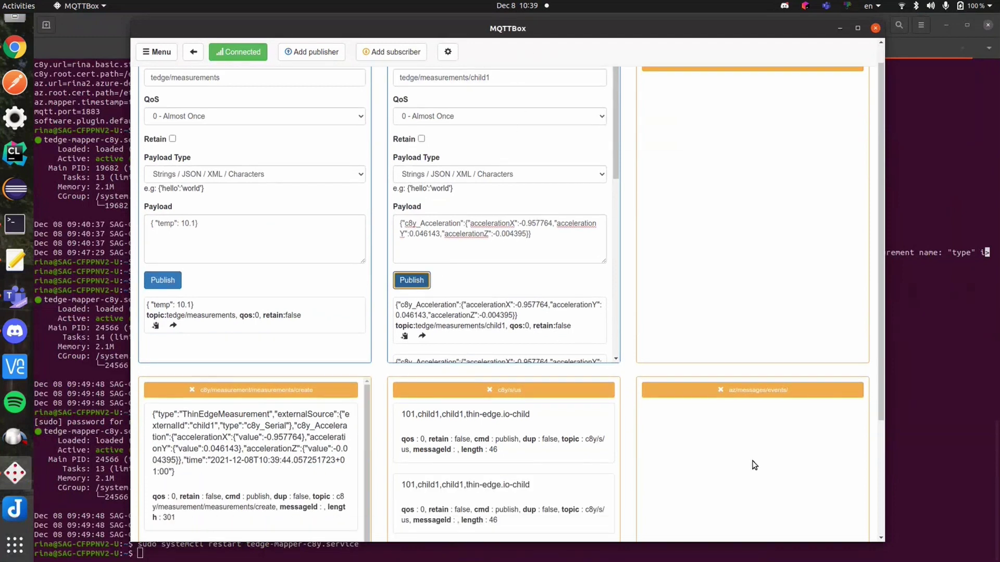
{"action": "scroll", "coordinate": [755, 465], "scroll_direction": "down", "scroll_amount": 5}
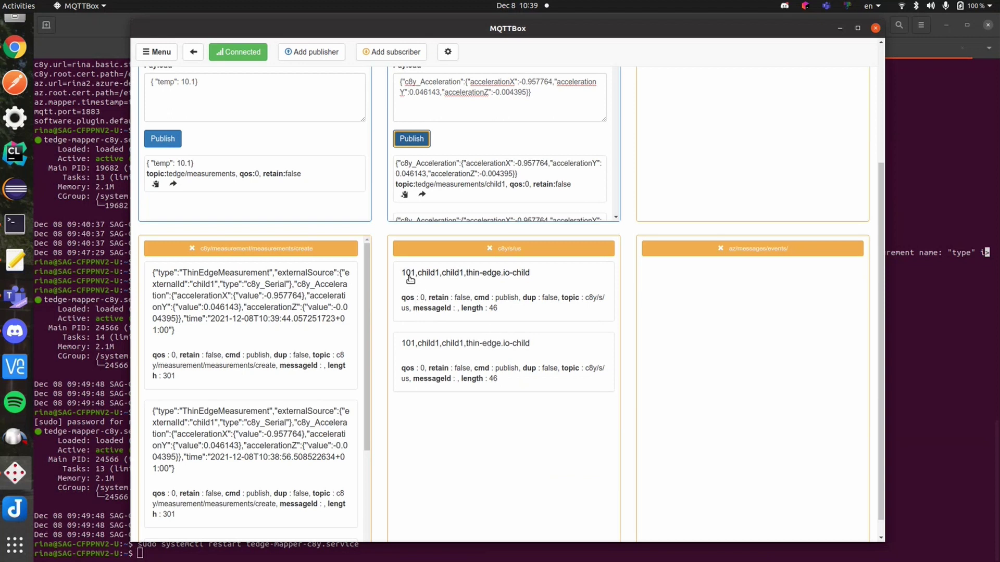
{"action": "scroll", "coordinate": [533, 299], "scroll_direction": "up", "scroll_amount": 3}
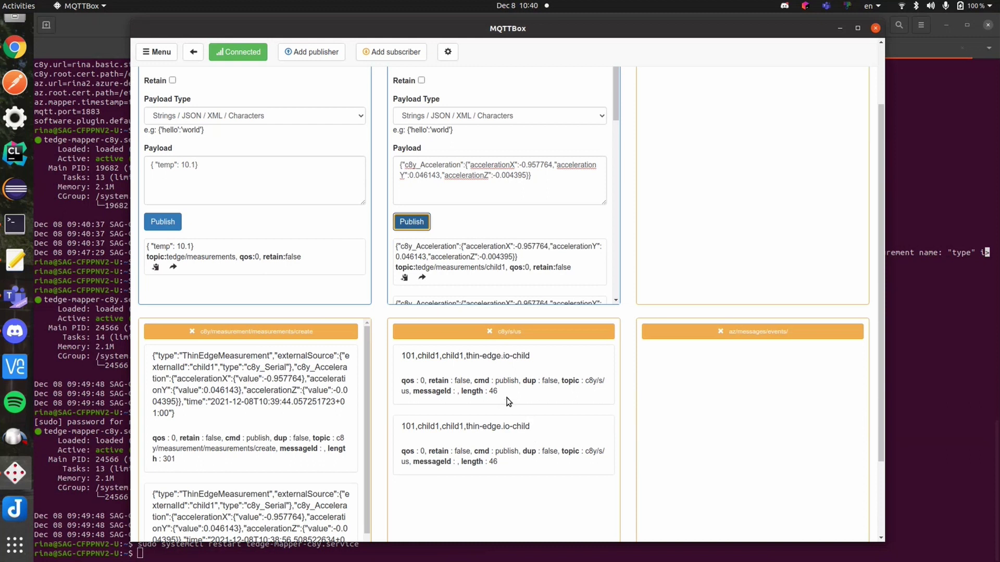
{"action": "scroll", "coordinate": [522, 457], "scroll_direction": "up", "scroll_amount": 1}
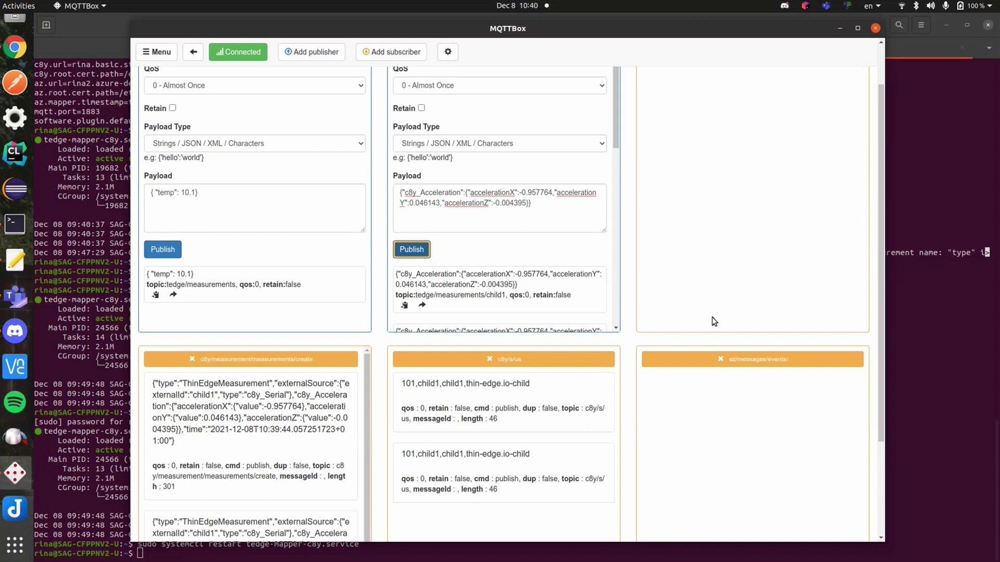
{"action": "scroll", "coordinate": [743, 453], "scroll_direction": "up", "scroll_amount": 3}
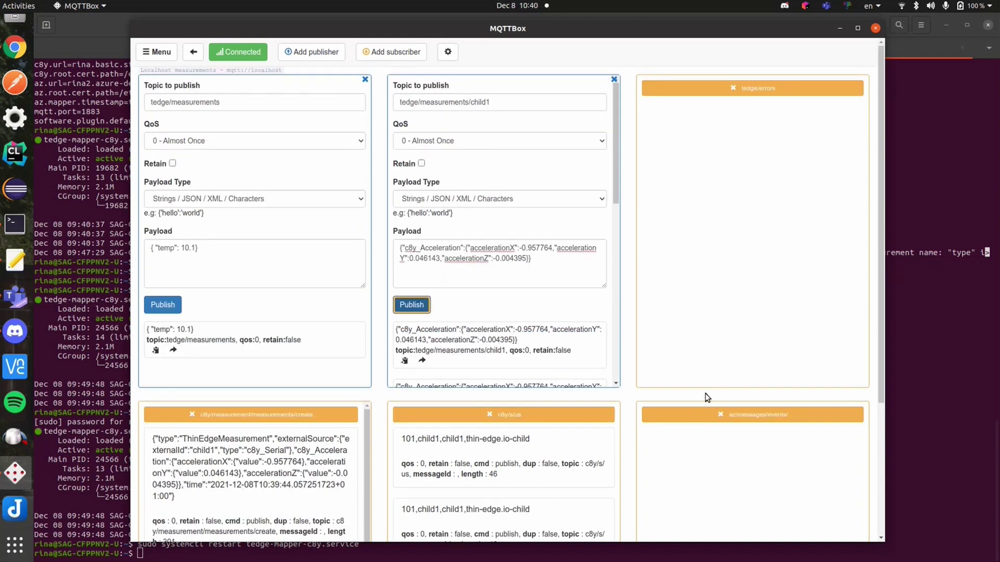
Change the child publisher's topic to tedge/measurements/child4 and publish its c8y_Acceleration payload.
{"action": "key", "text": "super"}
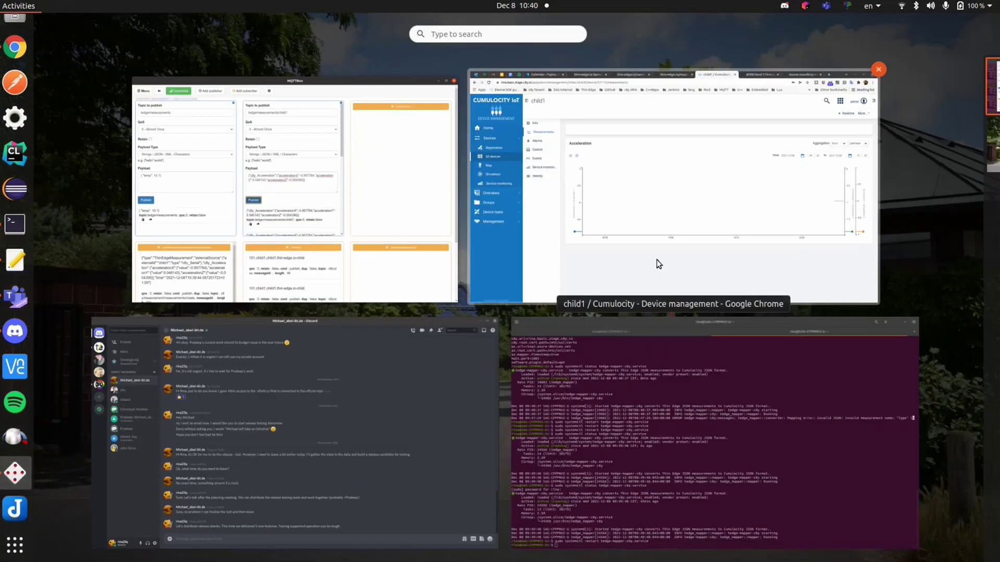
{"action": "left_click", "coordinate": [409, 207]}
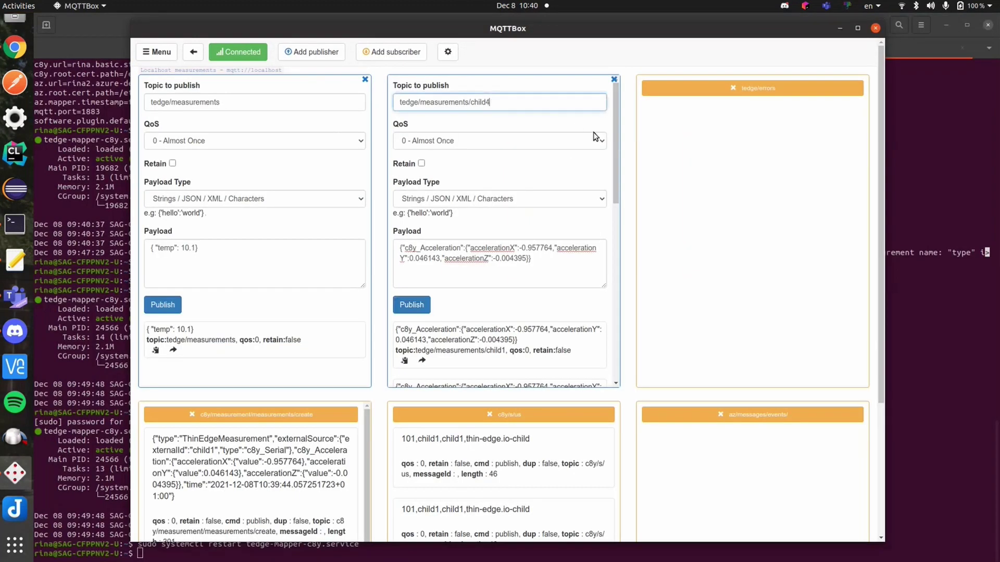
{"action": "left_click", "coordinate": [422, 312]}
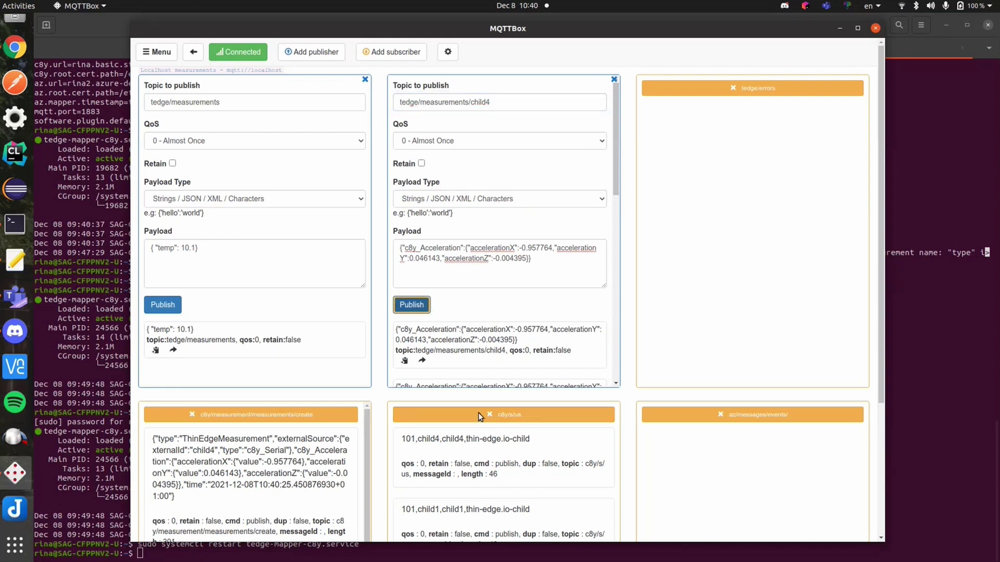
{"action": "scroll", "coordinate": [478, 412], "scroll_direction": "down", "scroll_amount": 3}
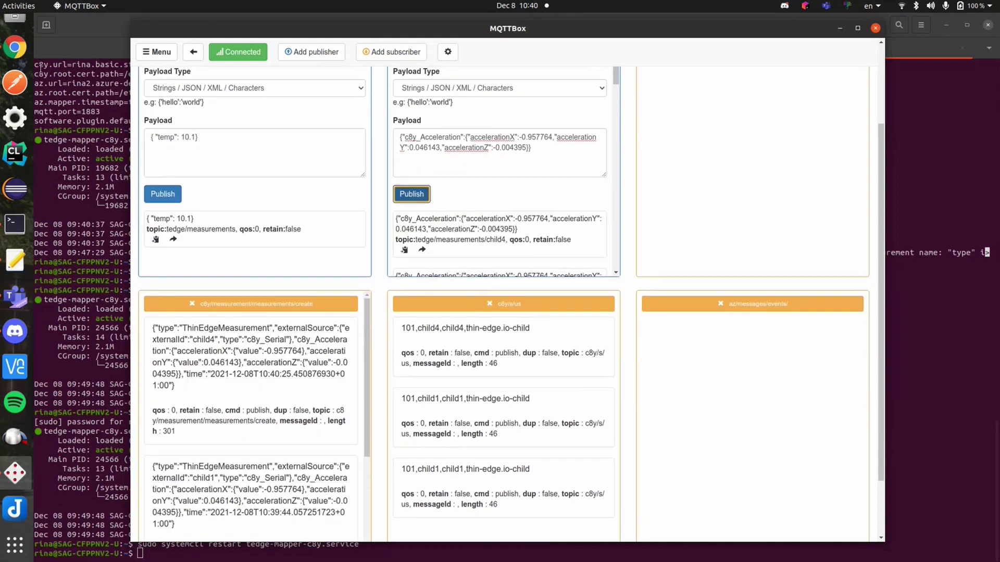
Switch to Chrome and open the measurements of child4 from the child devices of MQTT Device rina0005.
{"action": "key", "text": "alt+Tab"}
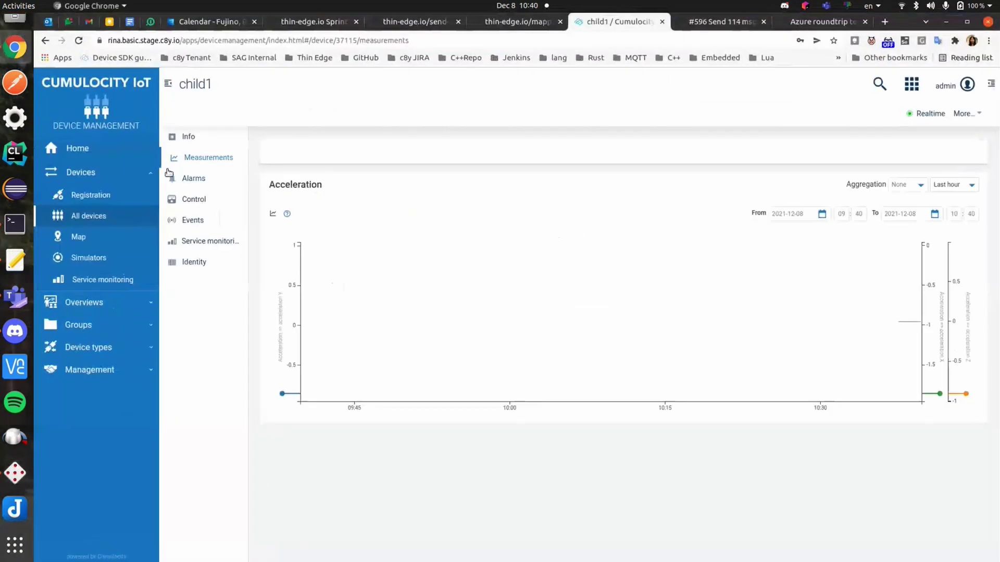
{"action": "left_click", "coordinate": [90, 216]}
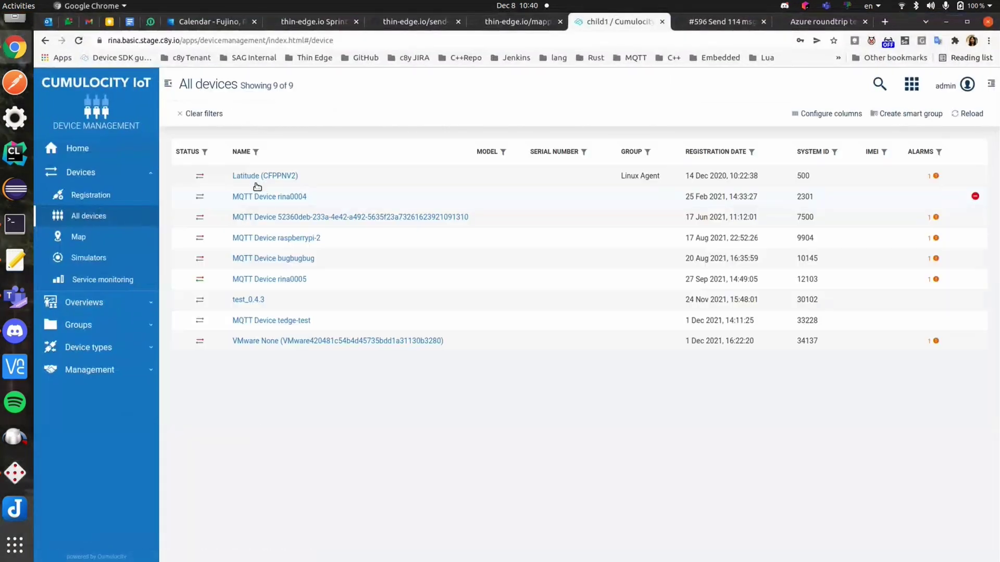
{"action": "left_click", "coordinate": [269, 279]}
{"action": "left_click", "coordinate": [207, 157]}
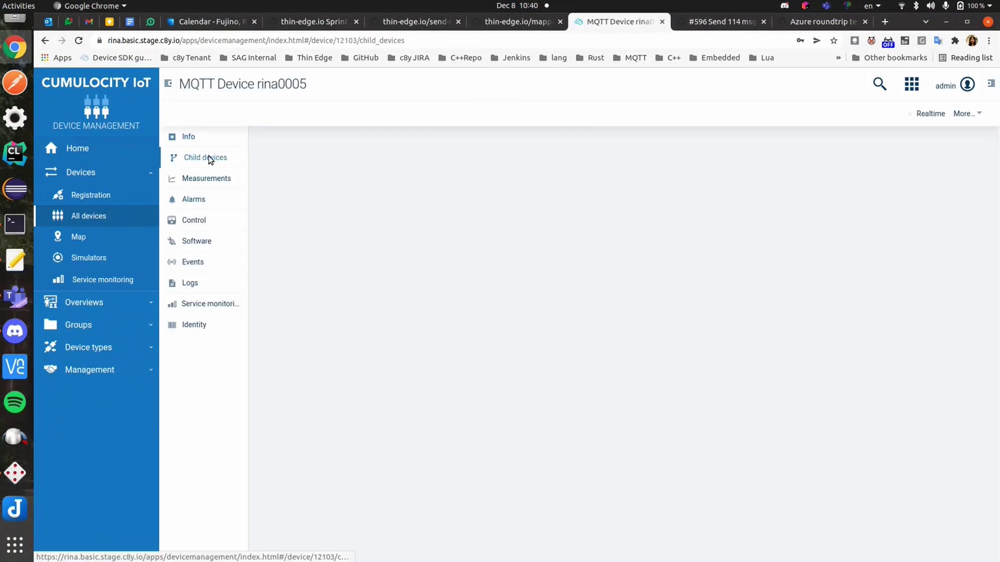
{"action": "left_click", "coordinate": [341, 172]}
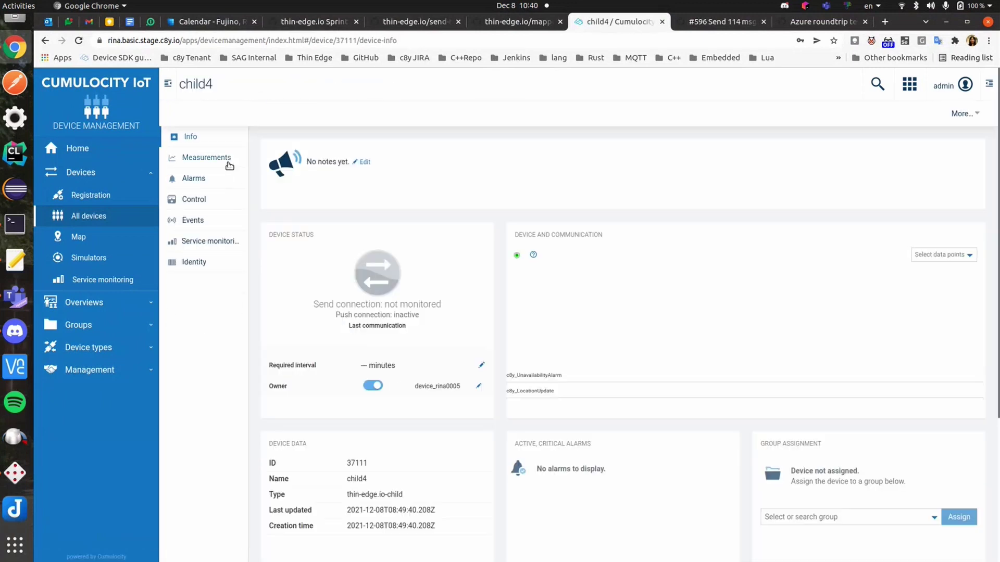
{"action": "left_click", "coordinate": [228, 162]}
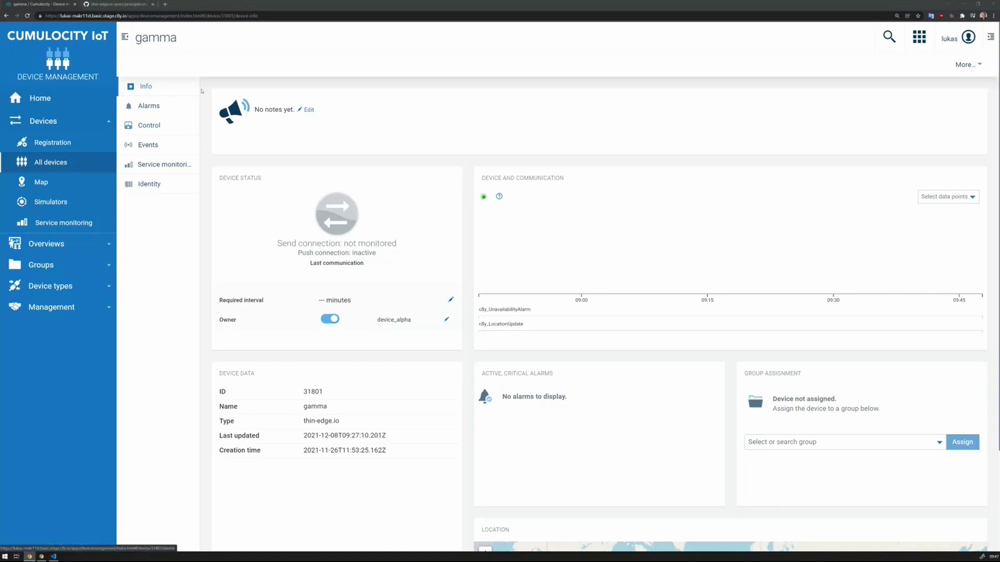
Switch to the DevTools window and inspect c8y_SupportedOperations in the 31801 managed object response for device gamma, enlarging the text.
{"action": "left_click", "coordinate": [52, 556]}
{"action": "left_click", "coordinate": [83, 271]}
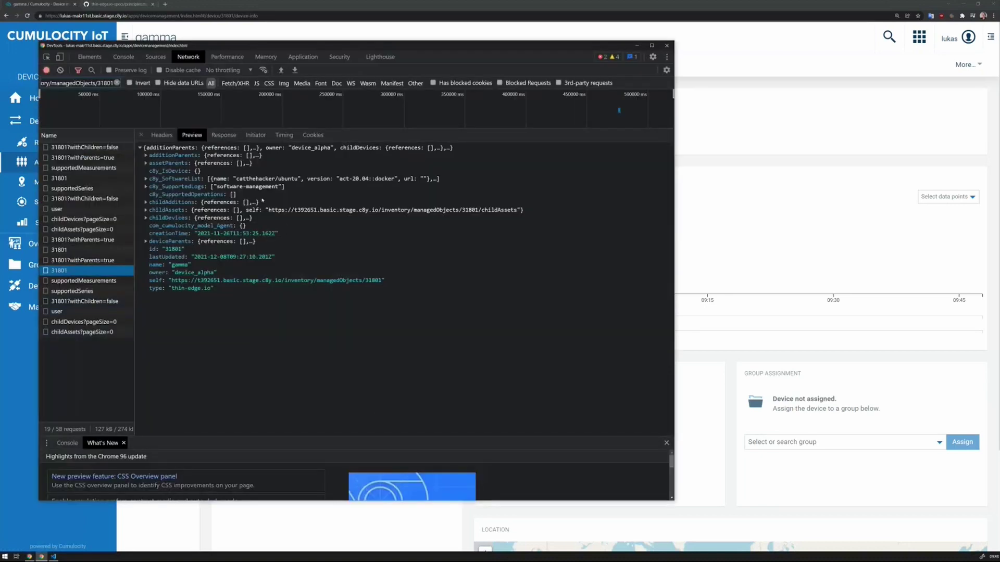
{"action": "left_click_drag", "start_coordinate": [149, 195], "coordinate": [242, 195]}
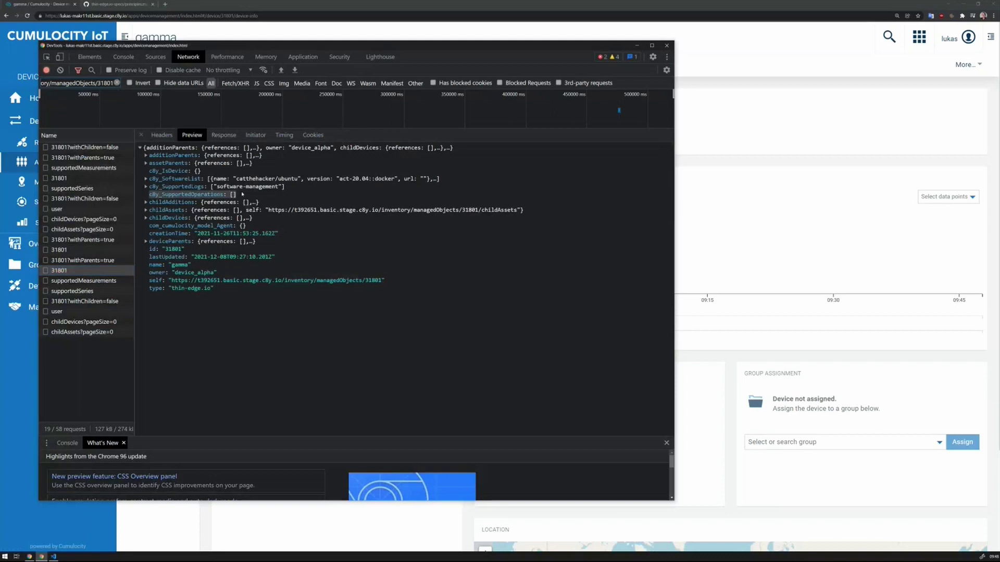
{"action": "key", "text": "ctrl+plus"}
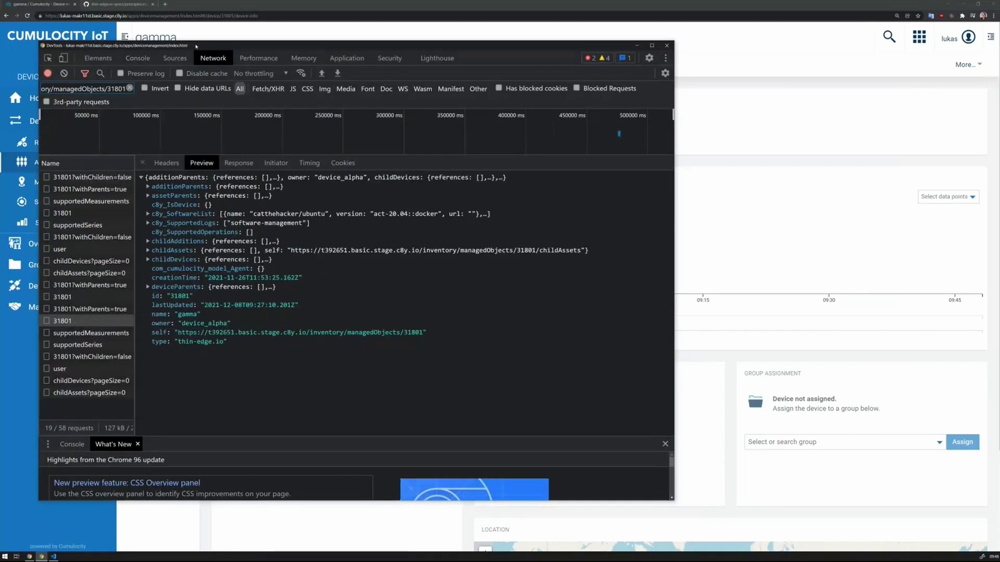
{"action": "left_click_drag", "start_coordinate": [364, 46], "coordinate": [365, 69]}
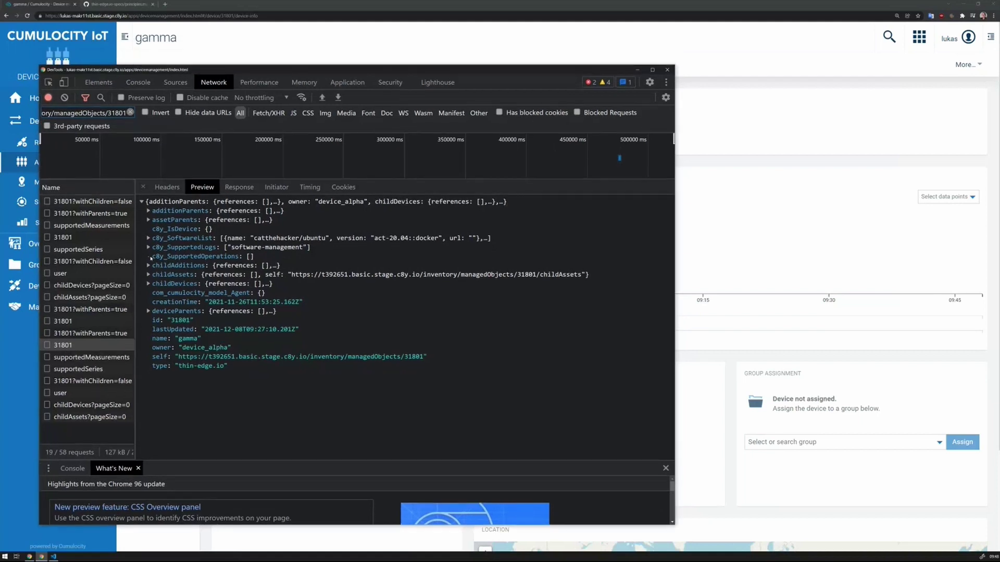
{"action": "left_click_drag", "start_coordinate": [151, 259], "coordinate": [272, 259]}
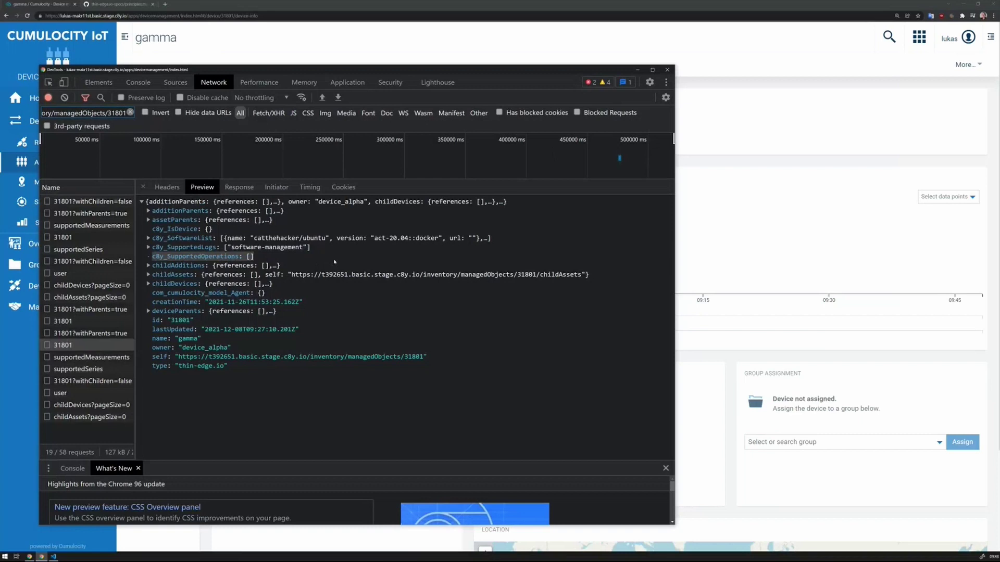
Switch to Visual Studio Code, hide the file explorer and show the mosquitto_sub terminal.
{"action": "key", "text": "alt+Tab"}
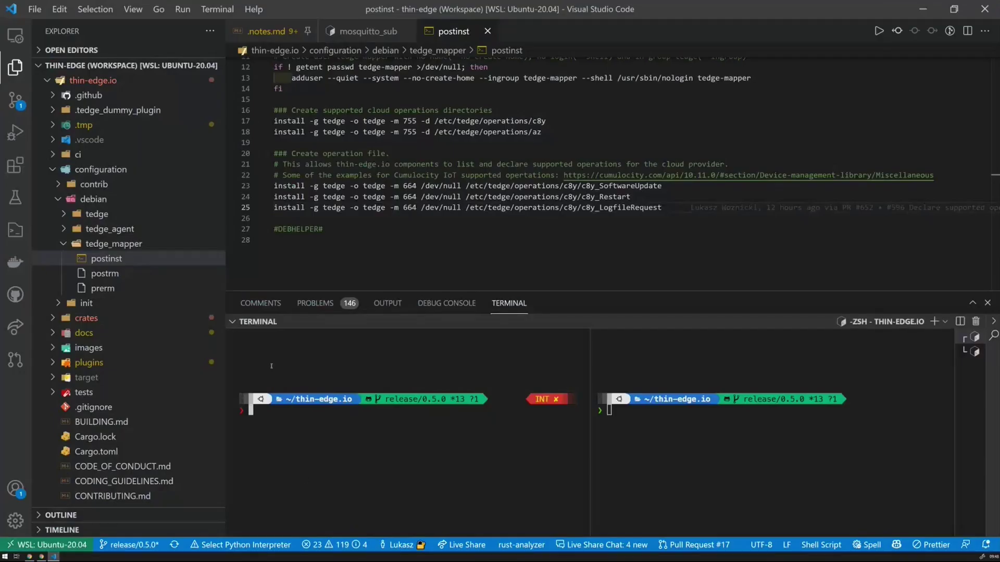
{"action": "left_click", "coordinate": [16, 67]}
{"action": "left_click", "coordinate": [172, 32]}
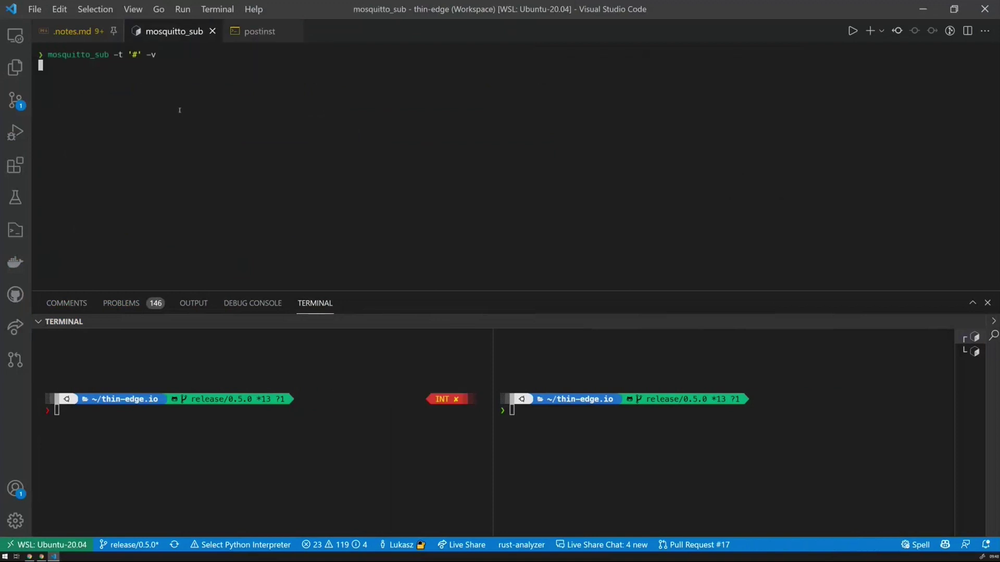
Install ./target/debian/tedge_mapper_0.5.0_amd64.deb with sudo dpkg -i, authenticating with the sudo password.
{"action": "left_click", "coordinate": [288, 439]}
{"action": "type", "text": "sudo "}
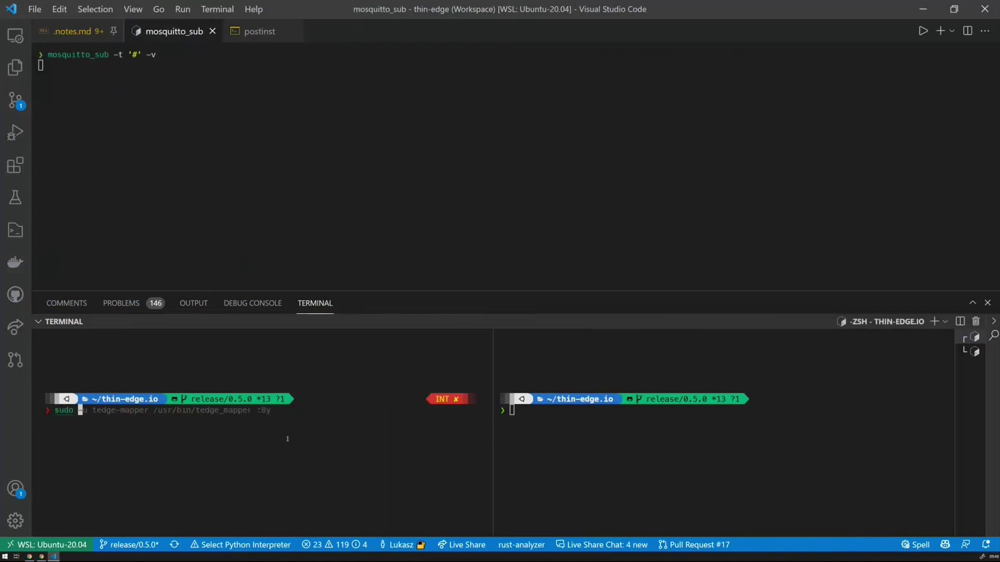
{"action": "type", "text": "dpkg -i"}
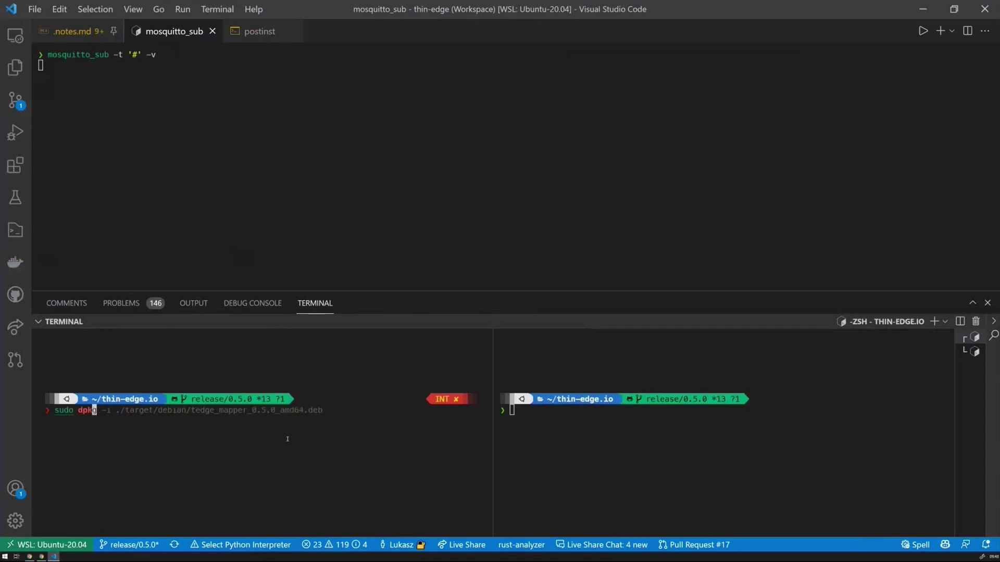
{"action": "key", "text": "Right"}
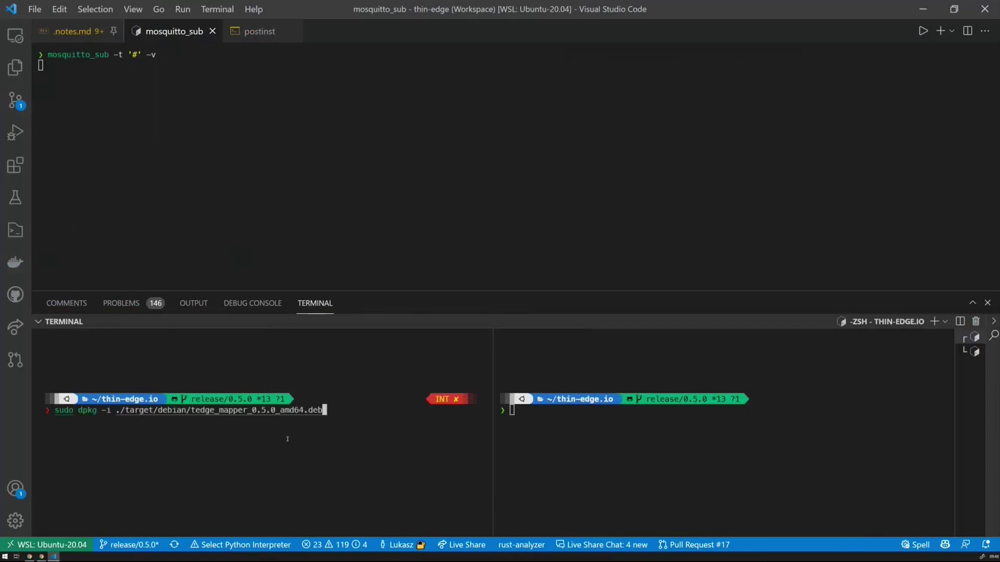
{"action": "key", "text": "Return"}
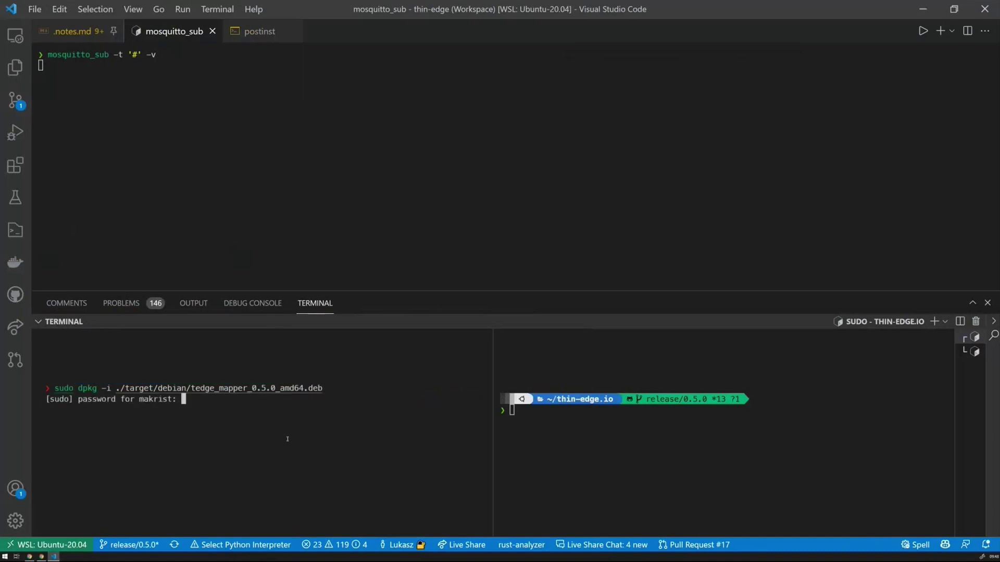
{"action": "key", "text": "Return"}
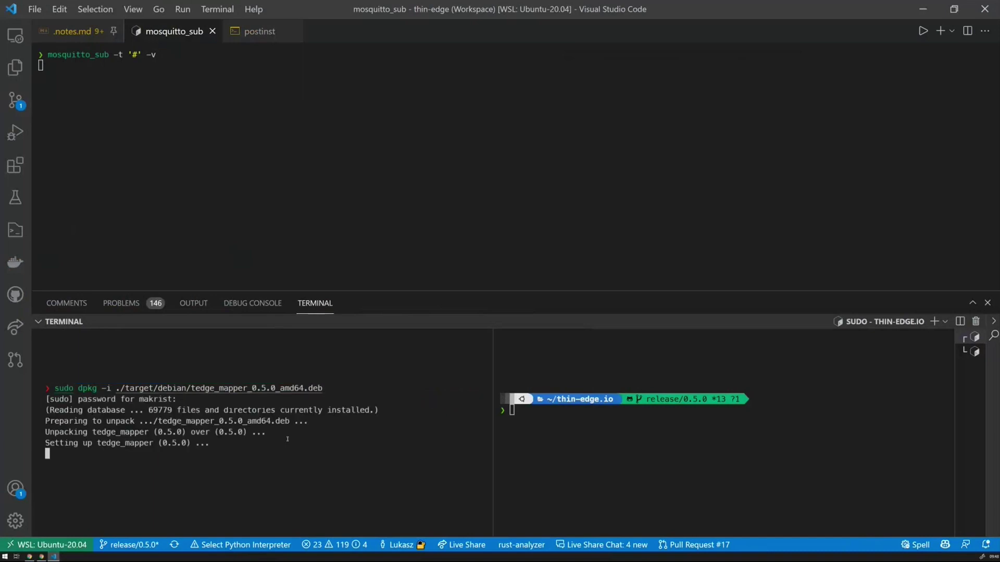
Run sudo -u tedge-mapper /usr/bin/tedge_mapper c8y and highlight the c8y/s/us message in the mosquitto_sub terminal.
{"action": "left_click", "coordinate": [325, 494]}
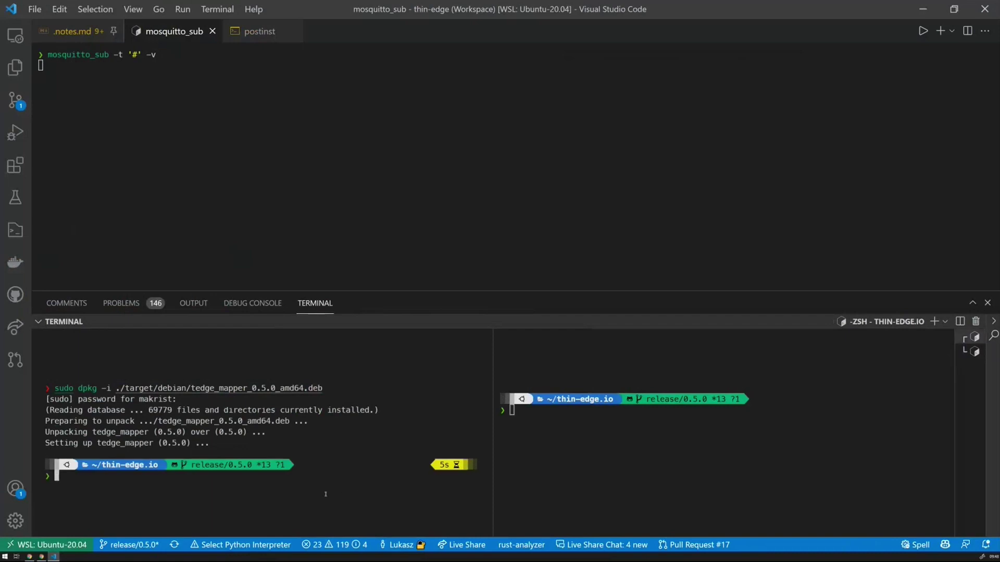
{"action": "type", "text": "sudo "}
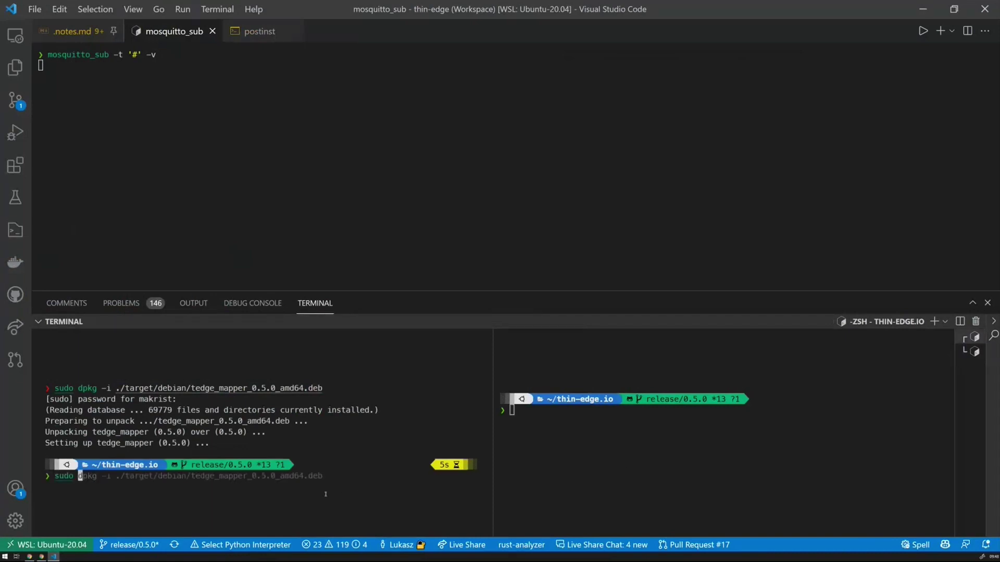
{"action": "type", "text": "-u tedge-mapper /usr/bin/tedge_mapper c8y"}
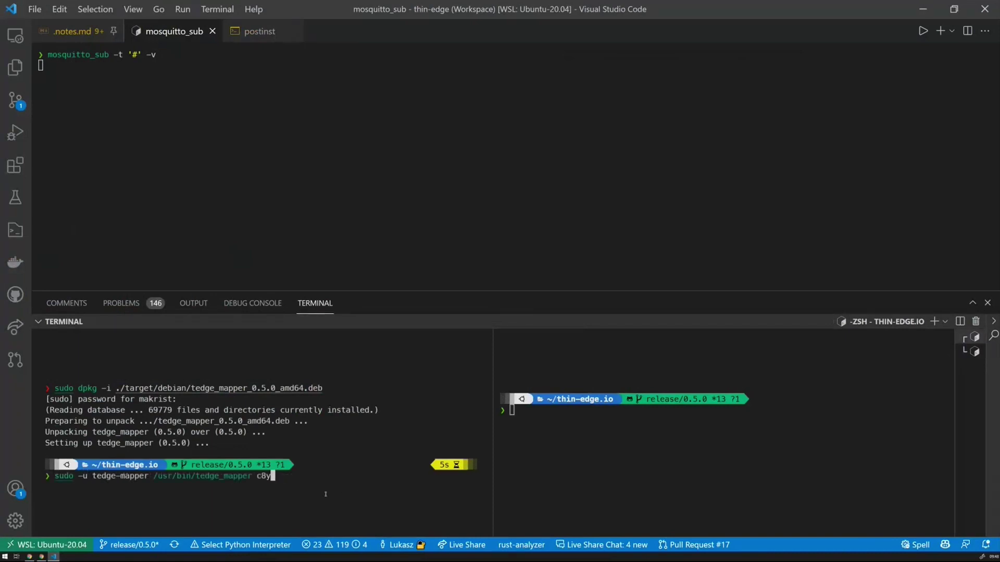
{"action": "key", "text": "Return"}
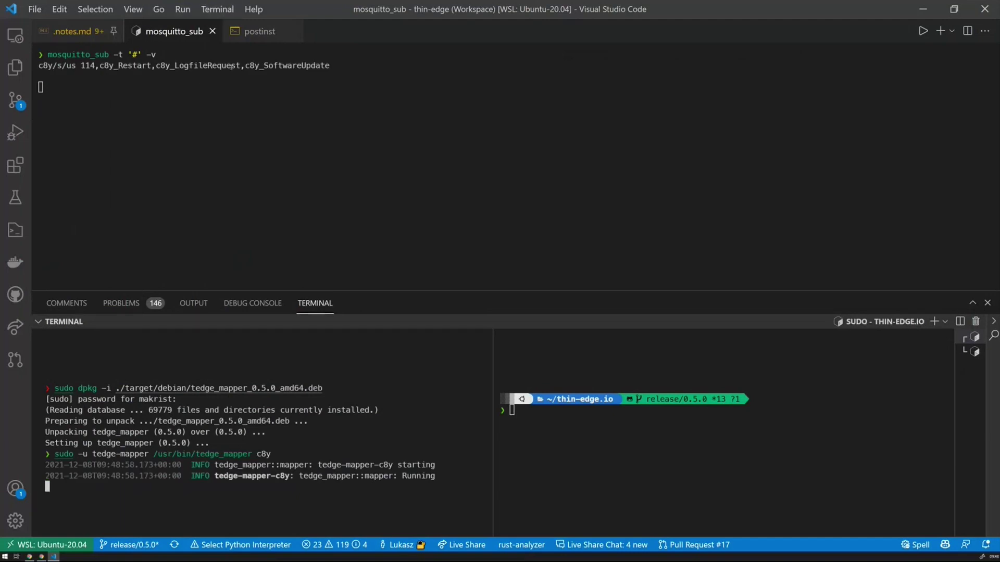
{"action": "left_click_drag", "start_coordinate": [334, 65], "coordinate": [38, 65]}
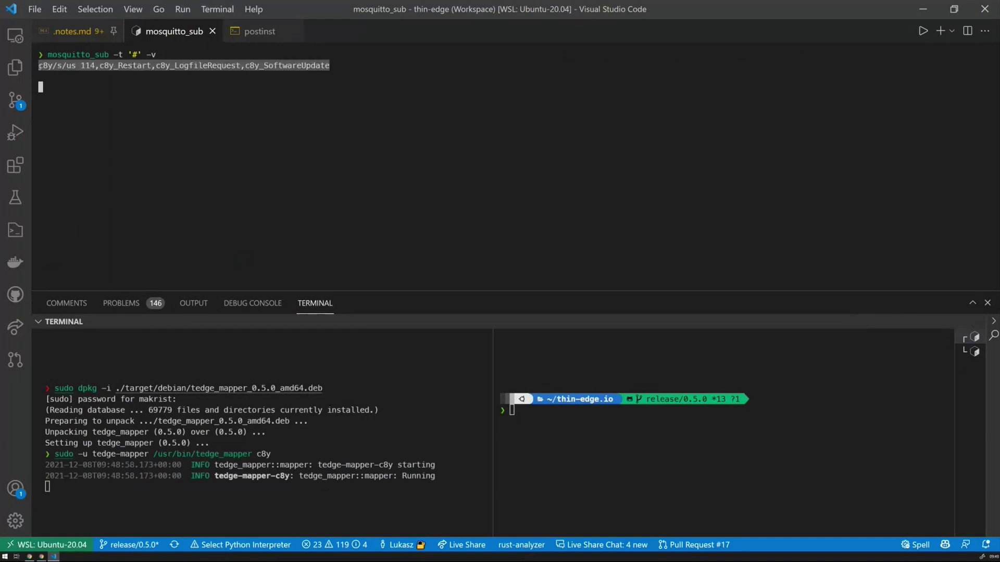
{"action": "left_click", "coordinate": [92, 66]}
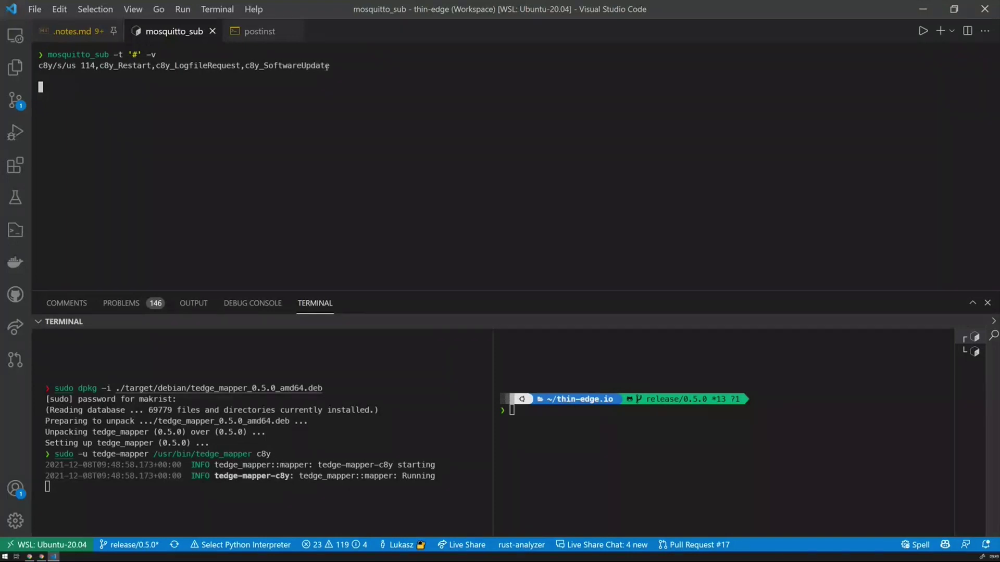
{"action": "triple_click", "coordinate": [93, 66]}
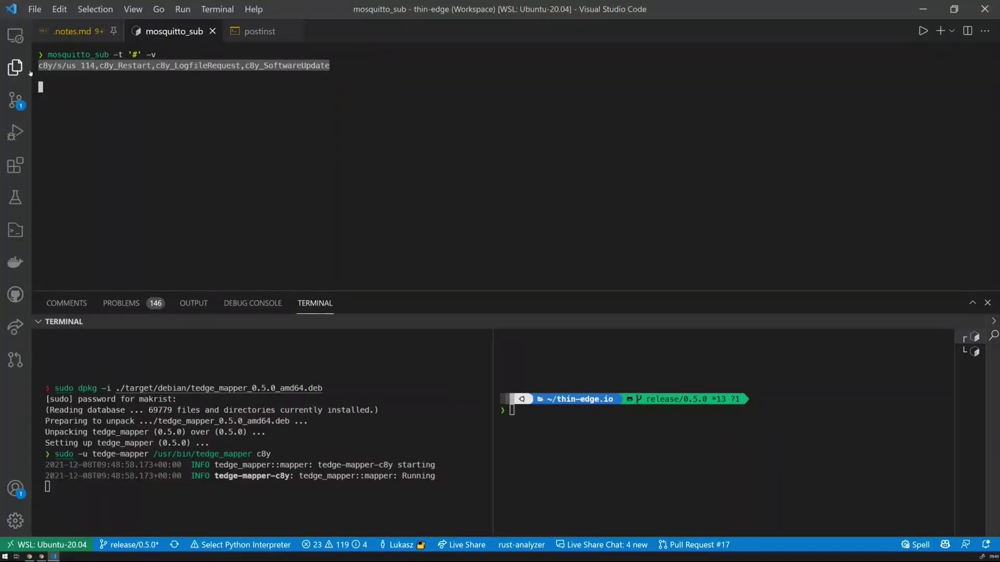
{"action": "left_click", "coordinate": [210, 118]}
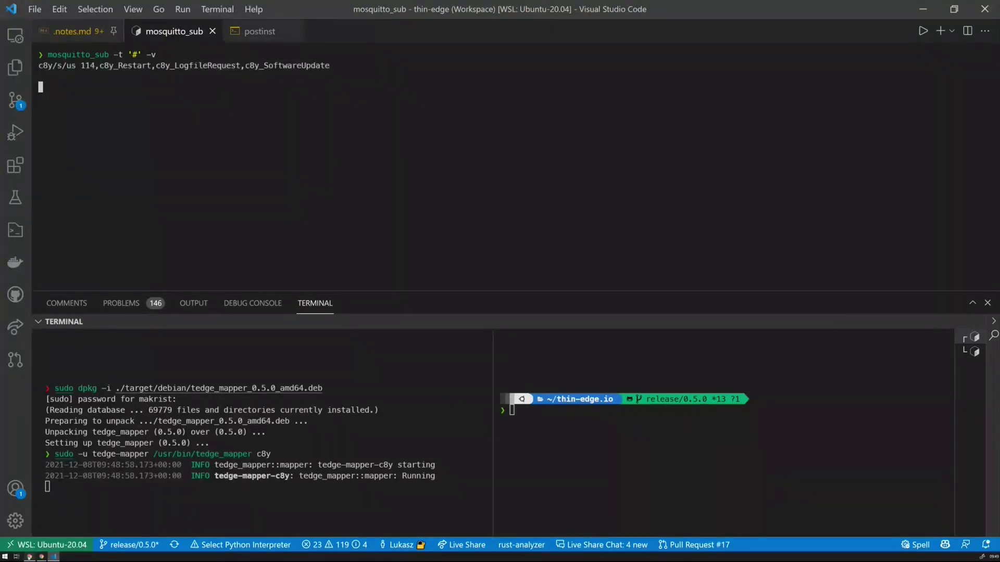
Switch to Chrome, reload device gamma and examine its Control, Software and Logs pages and the additional device actions.
{"action": "key", "text": "alt+Tab"}
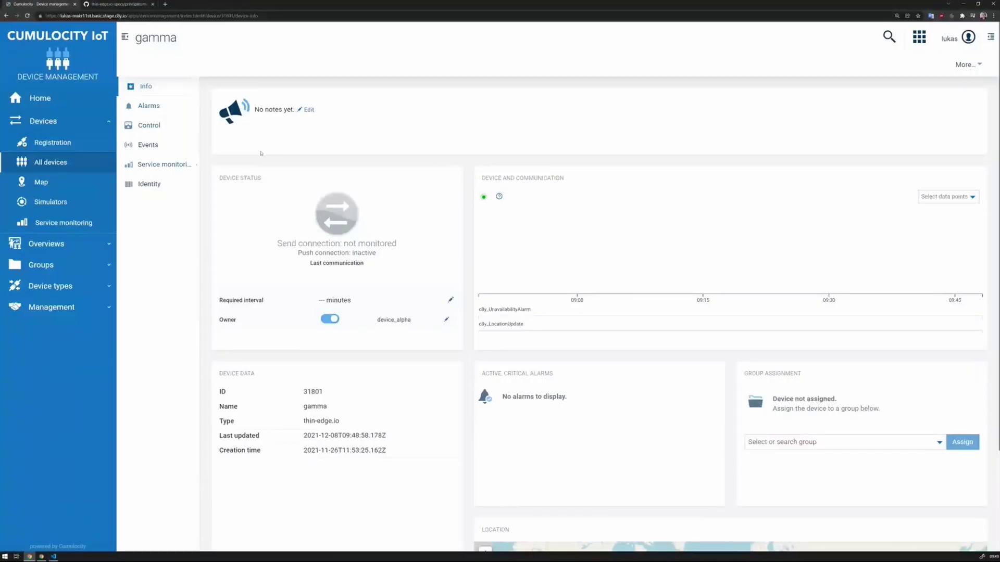
{"action": "key", "text": "F5"}
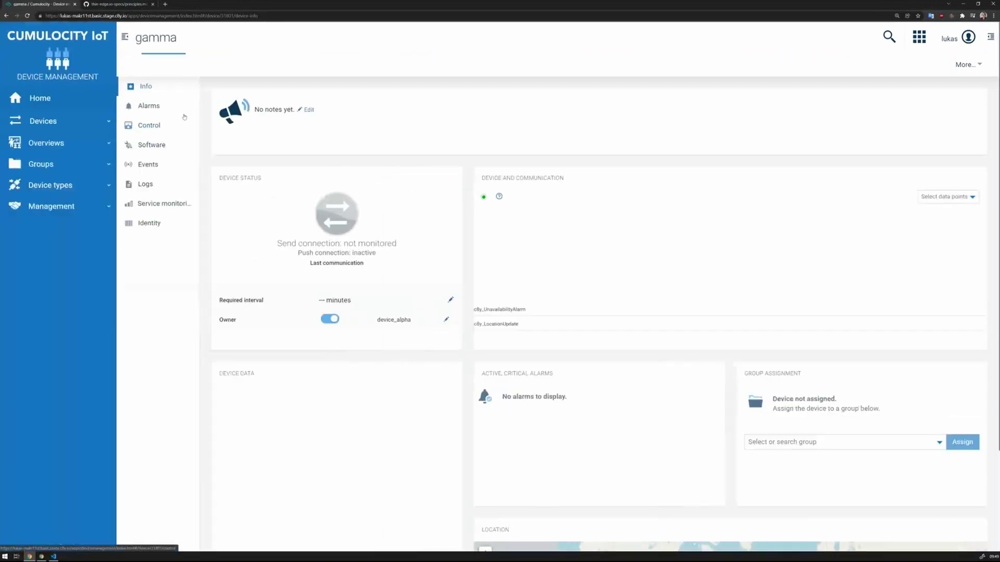
{"action": "left_click", "coordinate": [157, 126]}
{"action": "left_click", "coordinate": [973, 68]}
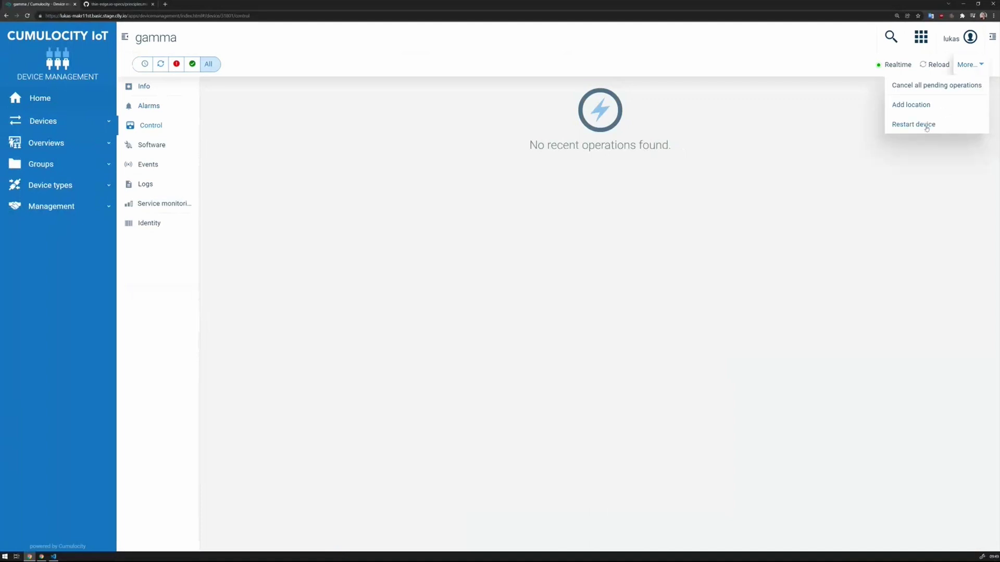
{"action": "left_click", "coordinate": [172, 145]}
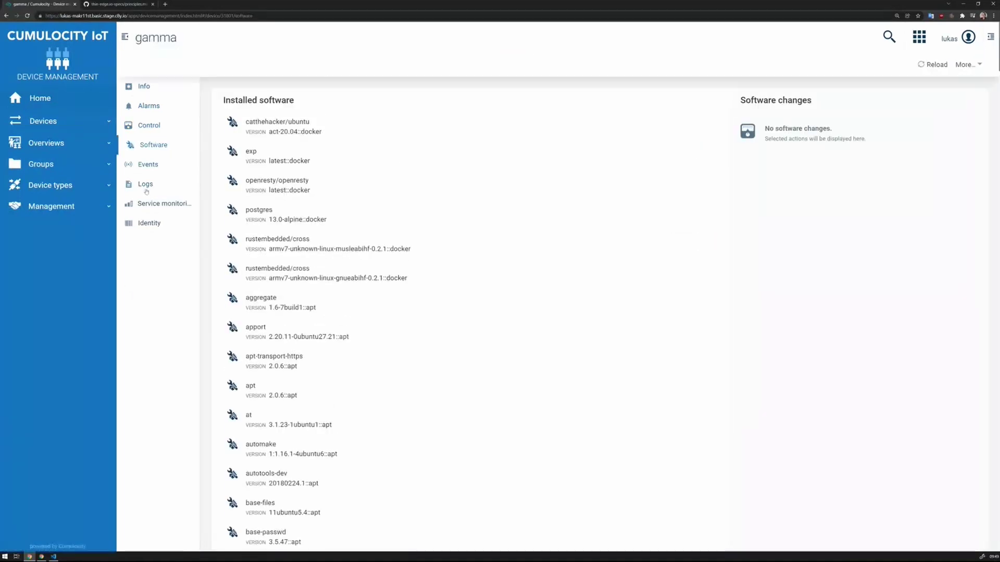
{"action": "left_click", "coordinate": [146, 187]}
{"action": "left_click", "coordinate": [952, 64]}
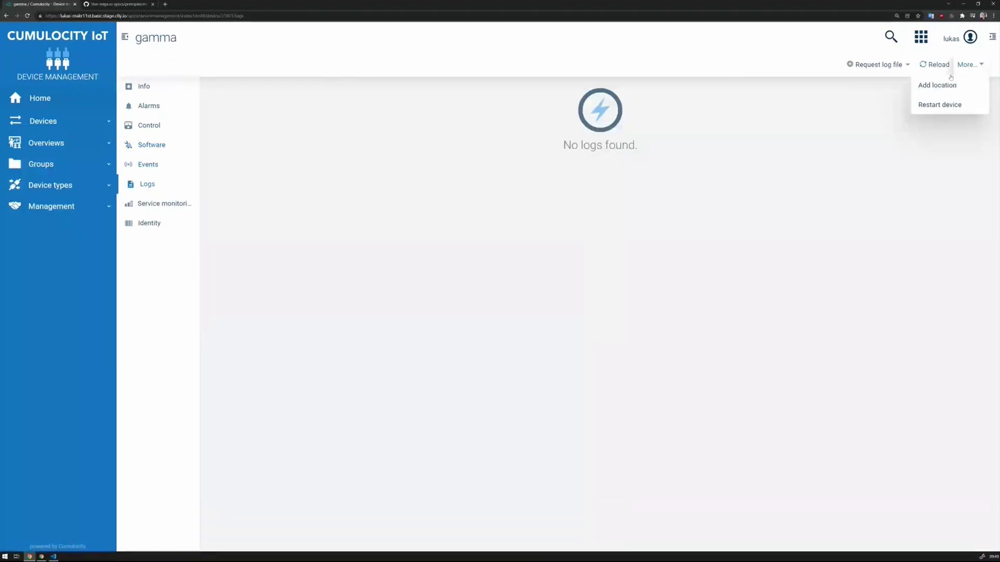
{"action": "left_click", "coordinate": [798, 164]}
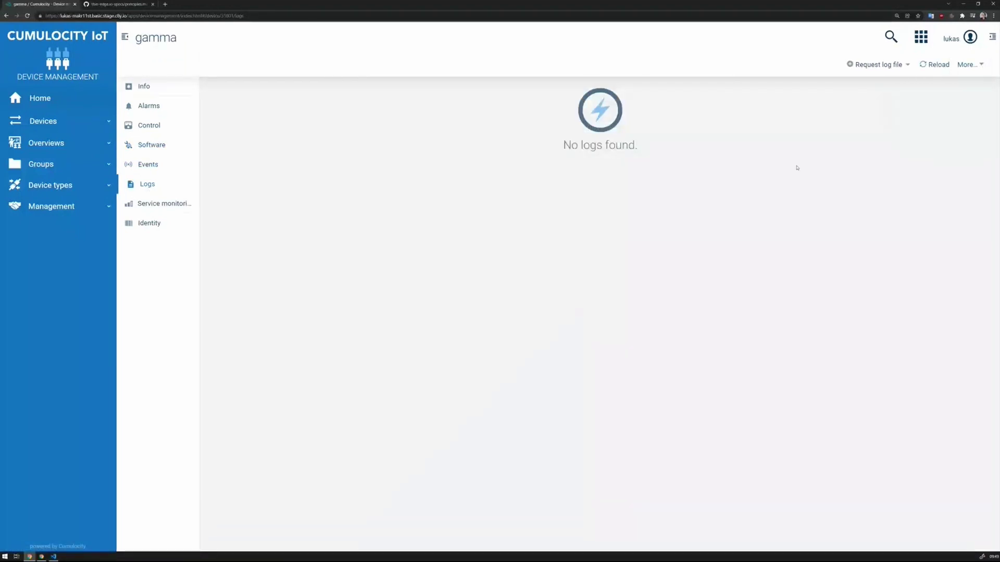
{"action": "left_click", "coordinate": [147, 149]}
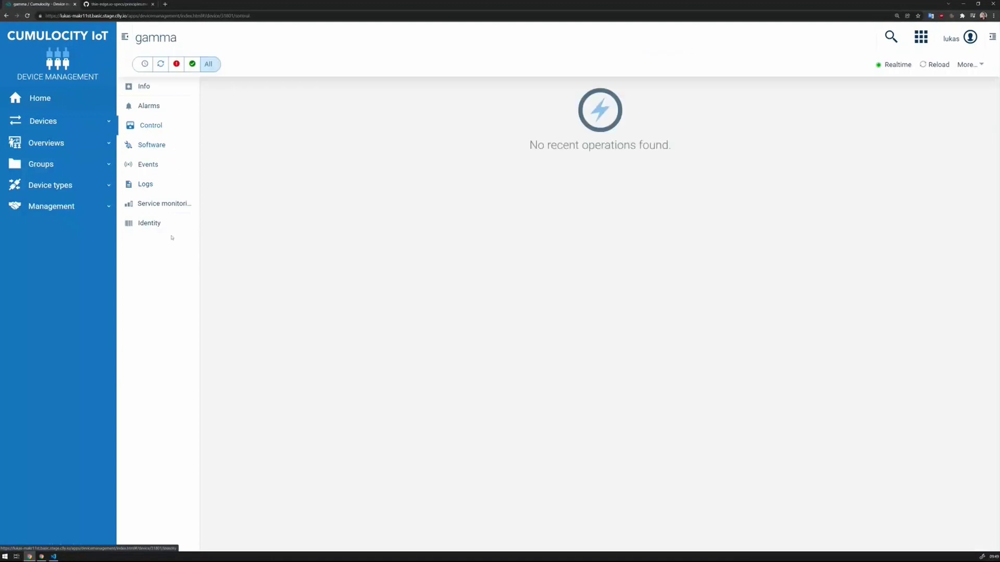
Switch to Visual Studio Code and list the operations directory recursively in the free terminal with ls -Rl /etc/tedge/operations.
{"action": "left_click", "coordinate": [54, 557]}
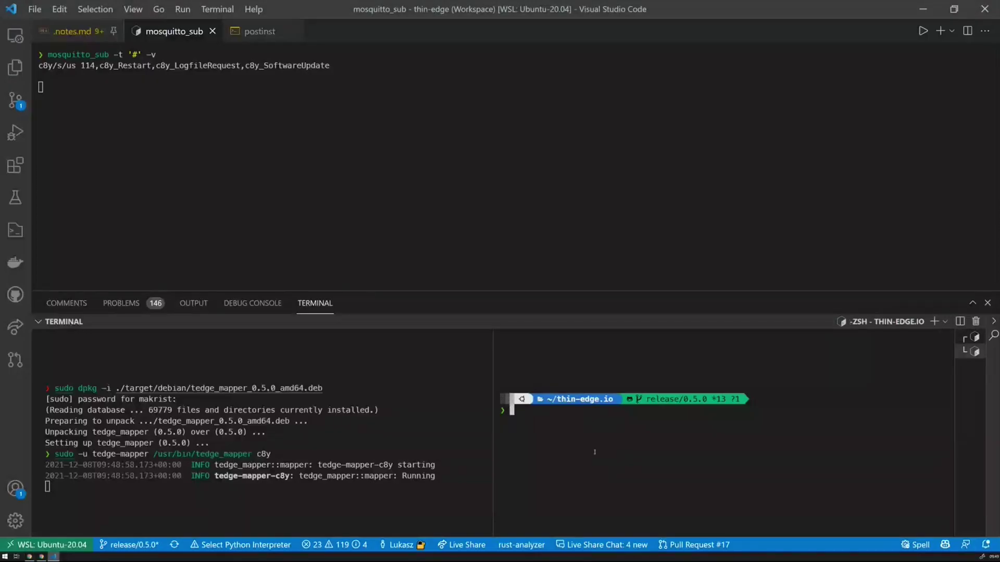
{"action": "type", "text": "ls"}
{"action": "key", "text": "Right"}
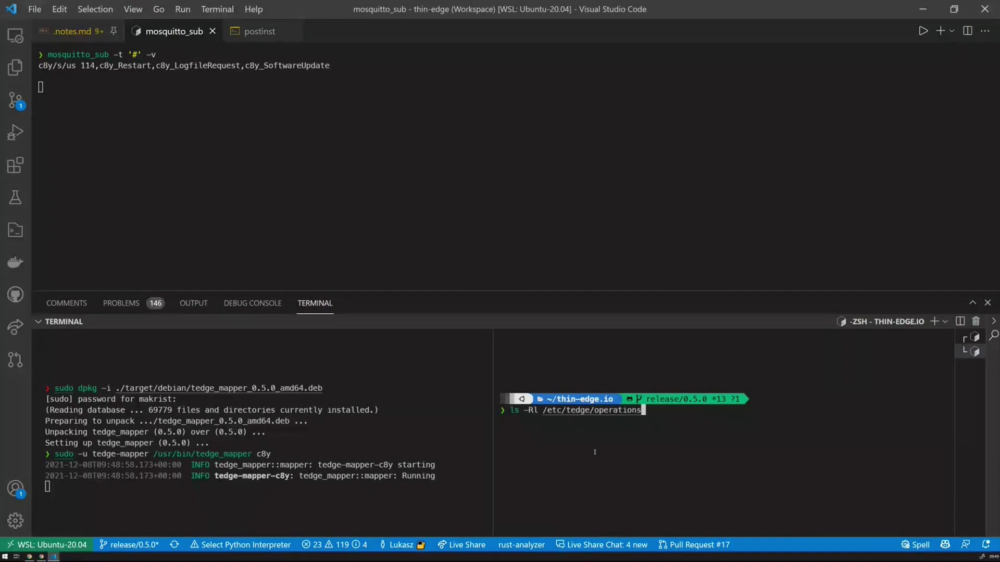
{"action": "key", "text": "Return"}
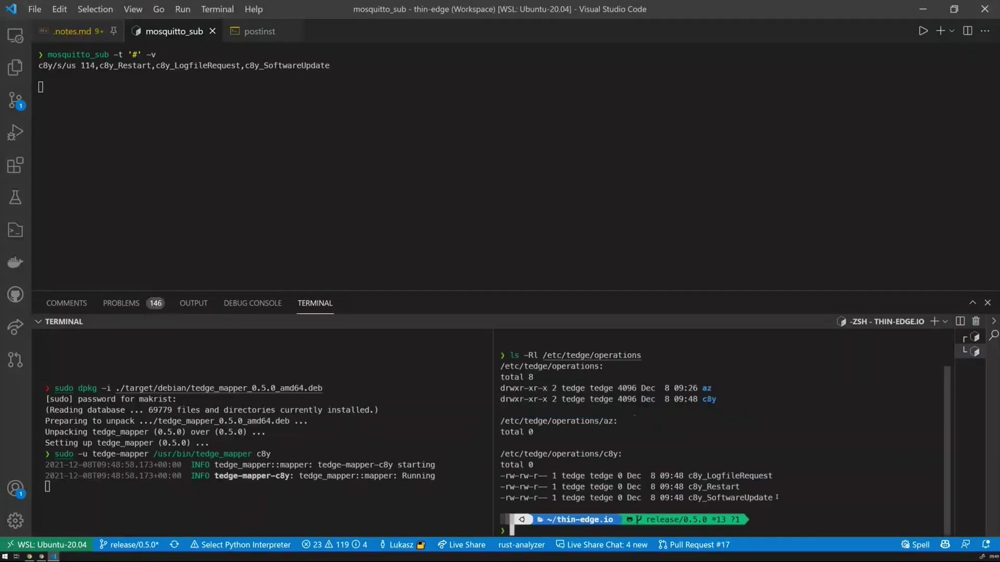
Examine the operation files listed under /etc/tedge/operations/c8y and compare the folder with the c8y argument of the running mapper command.
{"action": "left_click_drag", "start_coordinate": [776, 498], "coordinate": [495, 475]}
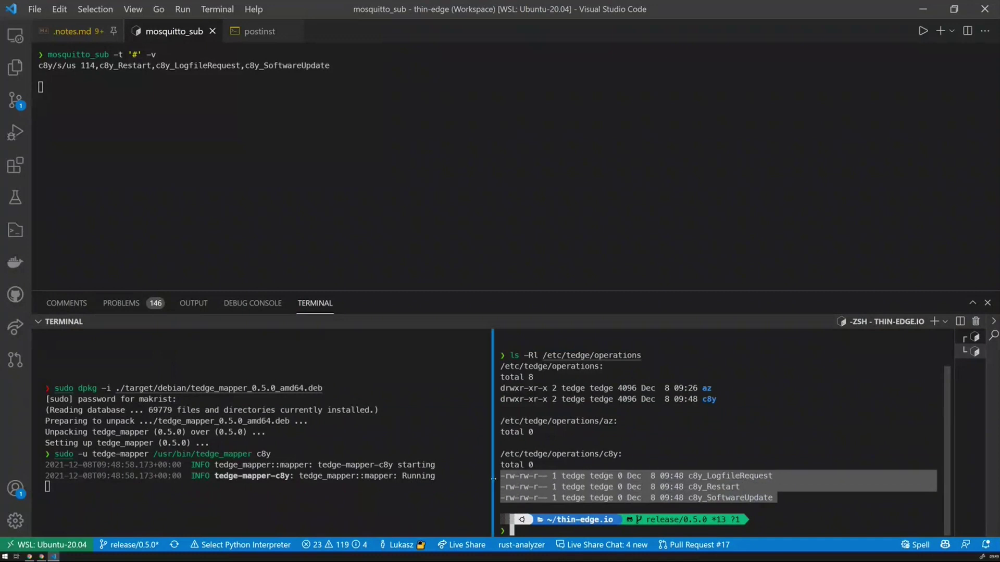
{"action": "key", "text": "ctrl+c"}
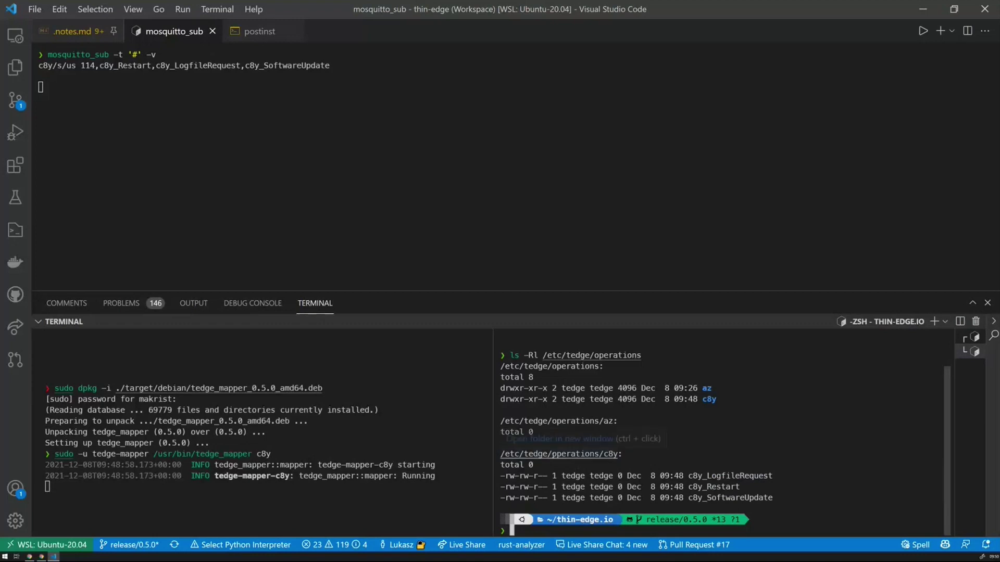
{"action": "left_click_drag", "start_coordinate": [552, 454], "coordinate": [598, 454]}
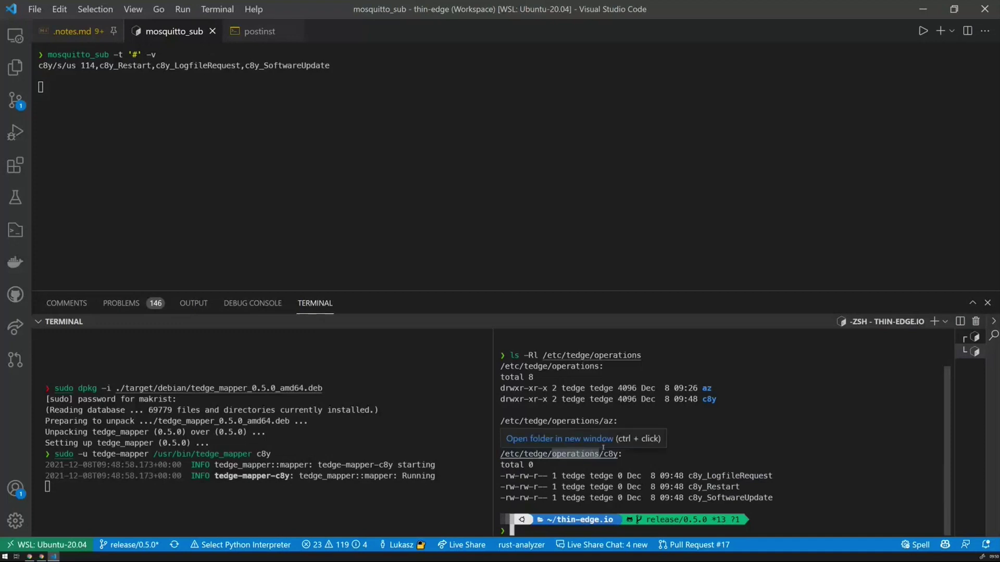
{"action": "left_click", "coordinate": [680, 427]}
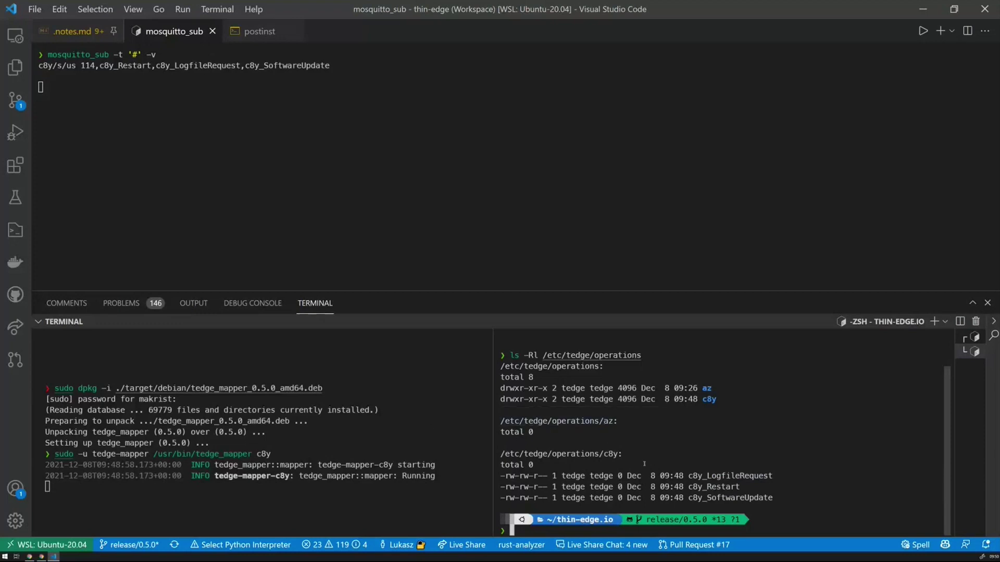
{"action": "left_click_drag", "start_coordinate": [781, 497], "coordinate": [484, 479]}
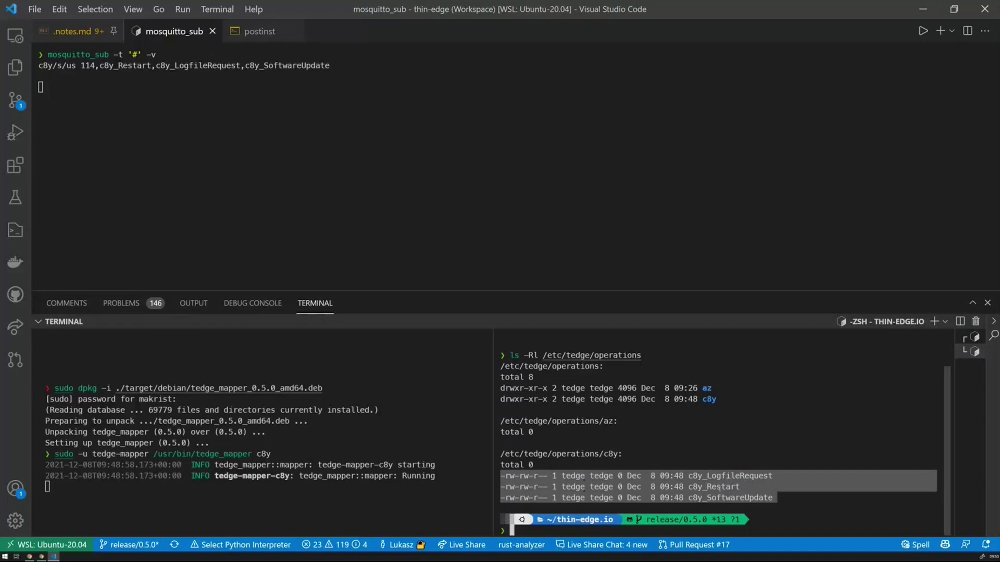
{"action": "left_click", "coordinate": [792, 495]}
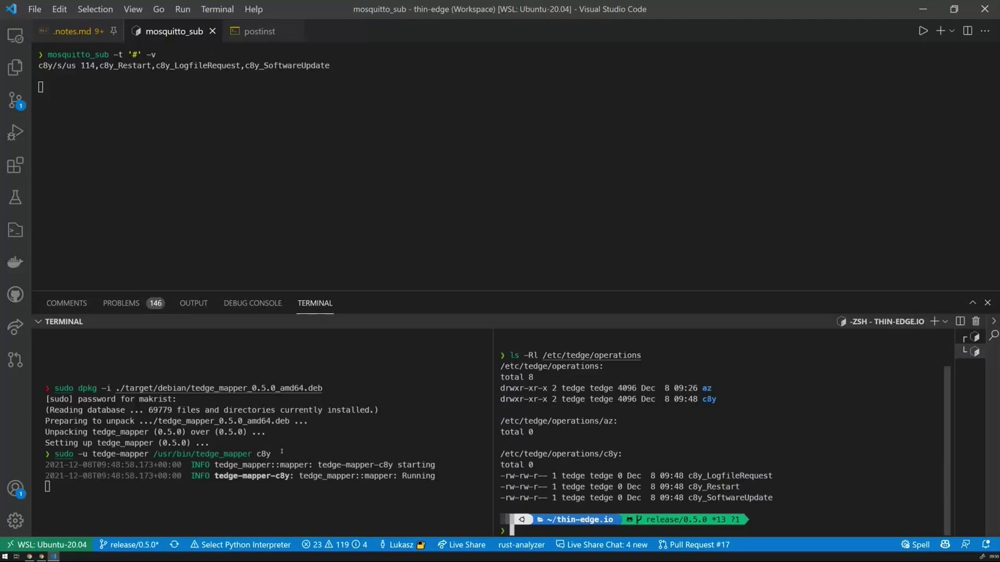
{"action": "double_click", "coordinate": [263, 454]}
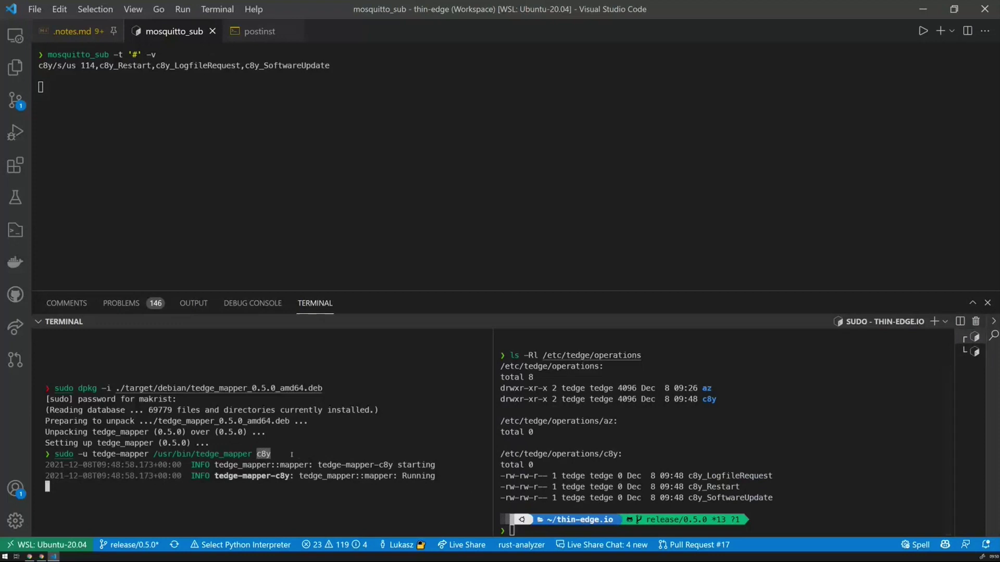
{"action": "left_click_drag", "start_coordinate": [780, 504], "coordinate": [501, 475]}
{"action": "left_click", "coordinate": [770, 498]}
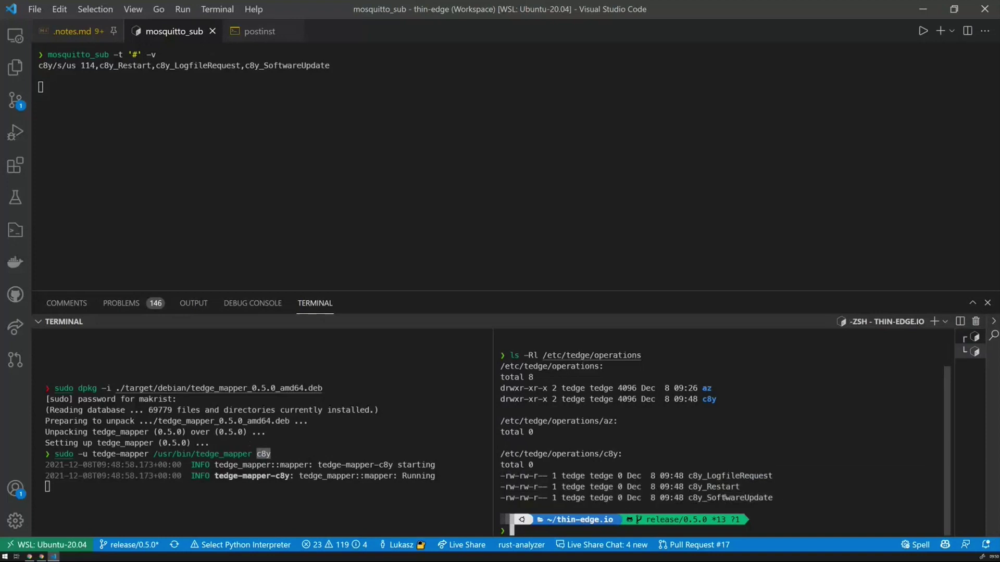
{"action": "double_click", "coordinate": [725, 498]}
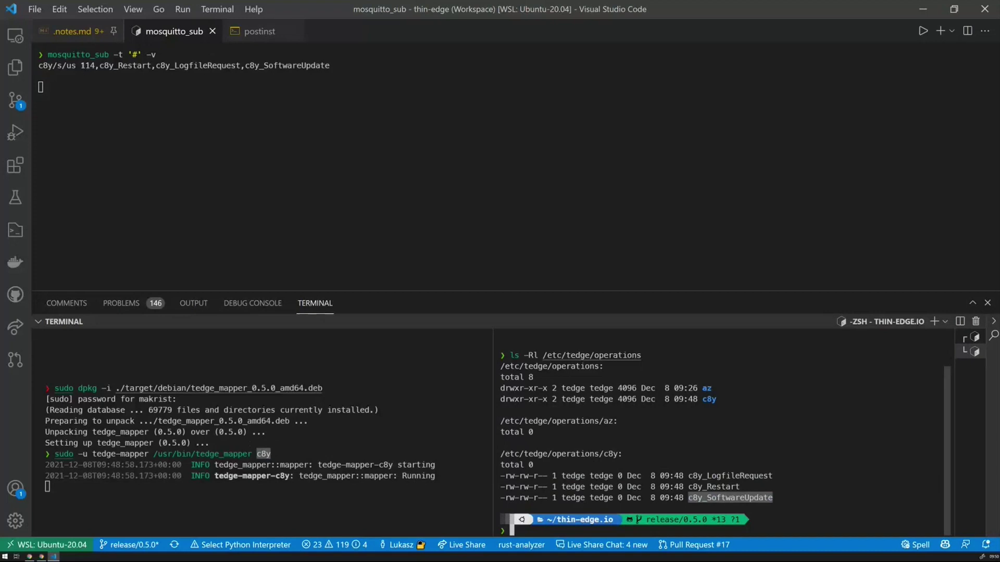
{"action": "left_click", "coordinate": [733, 363]}
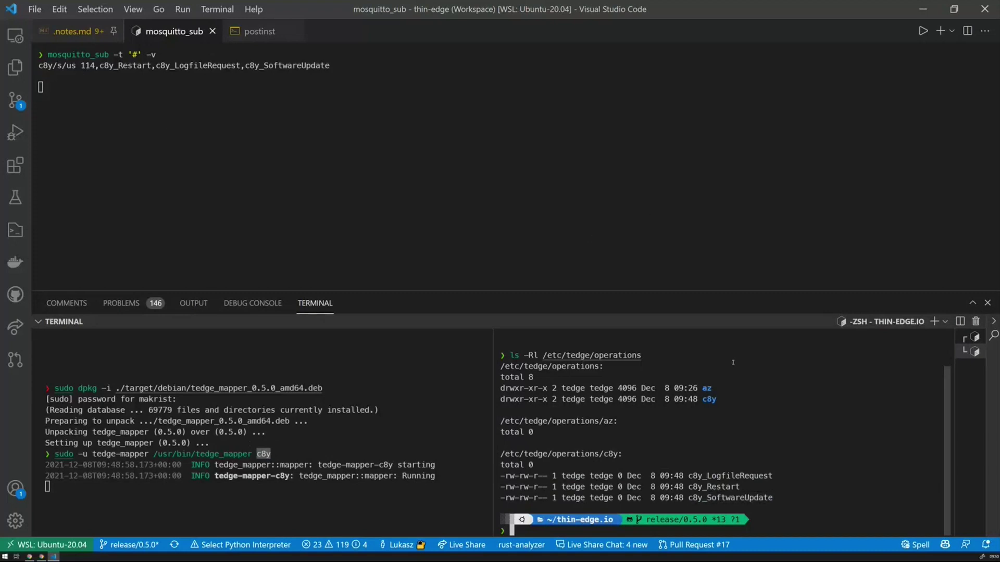
Delete all operation files with sudo rm -rf /etc/tedge/operations/c8y/* in the free terminal, entering the sudo password.
{"action": "key", "text": "Up"}
{"action": "key", "text": "ctrl+c"}
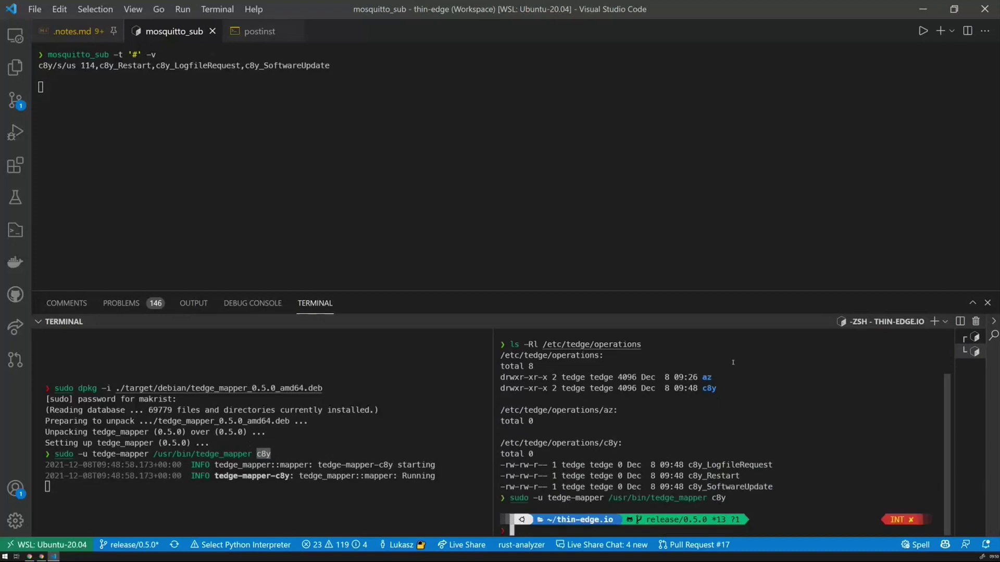
{"action": "type", "text": "sudo rm"}
{"action": "key", "text": "Right"}
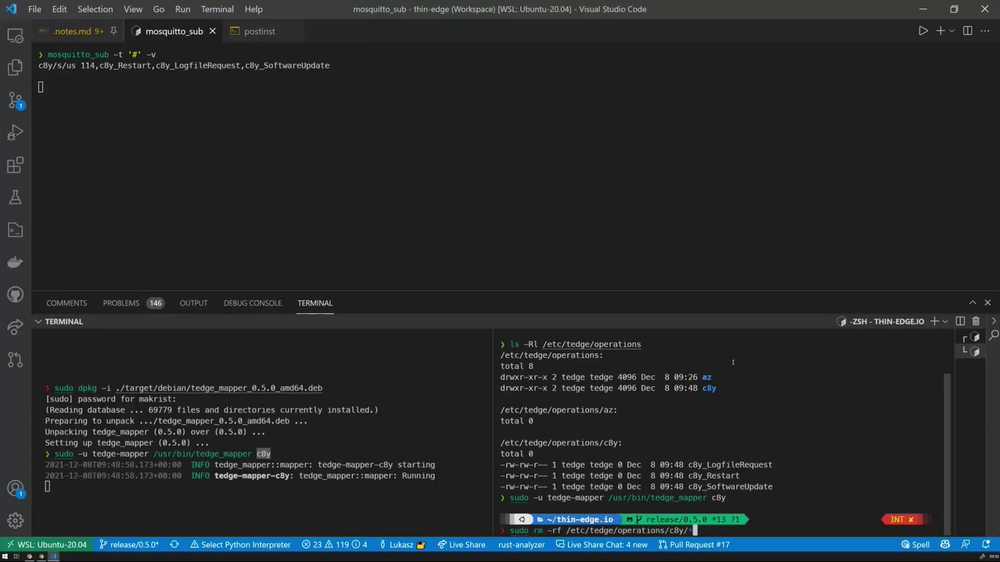
{"action": "key", "text": "Return"}
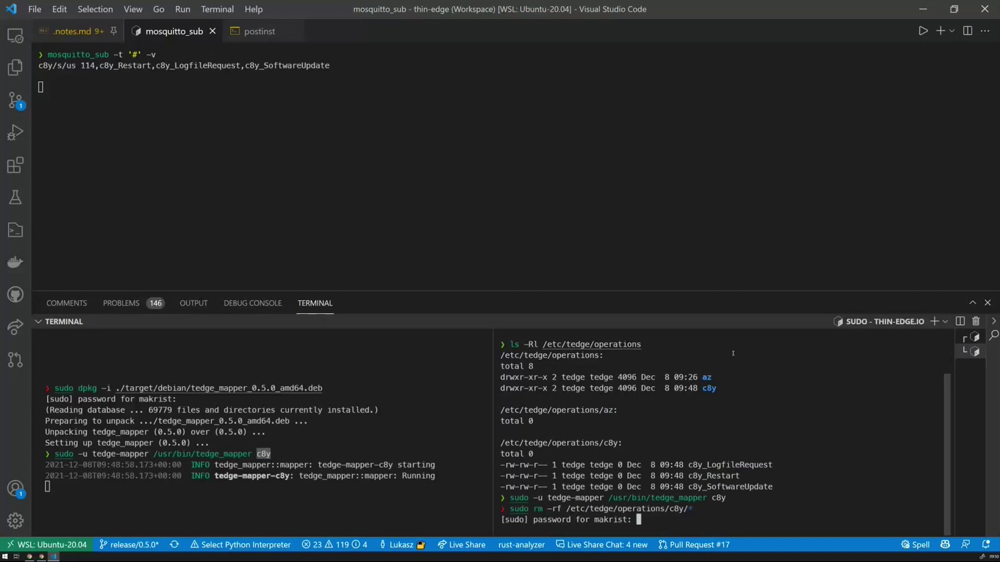
{"action": "key", "text": "Return"}
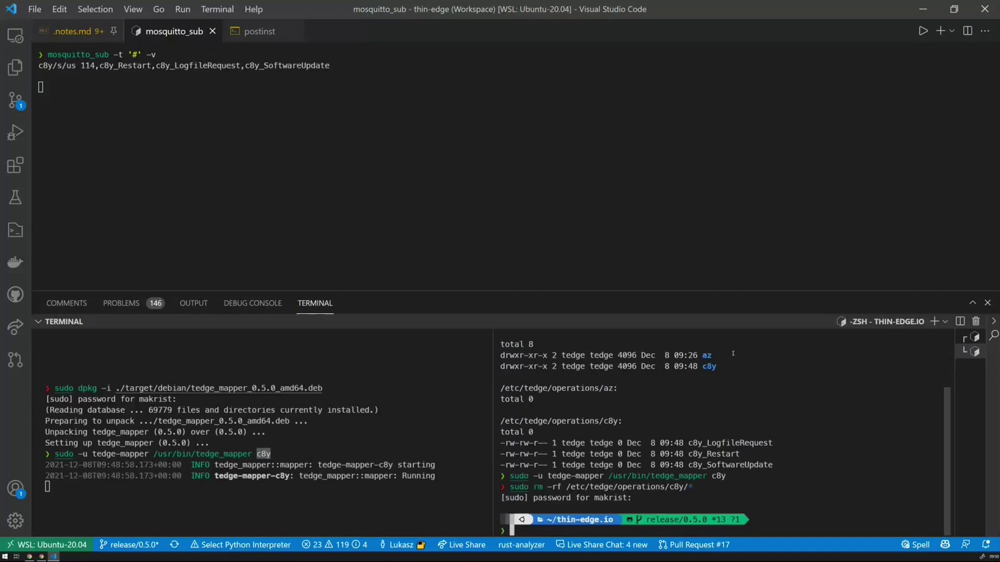
Stop the running mapper and start it again with sudo -u tedge-mapper /usr/bin/tedge_mapper c8y.
{"action": "left_click", "coordinate": [338, 400]}
{"action": "key", "text": "ctrl+c"}
{"action": "key", "text": "Up"}
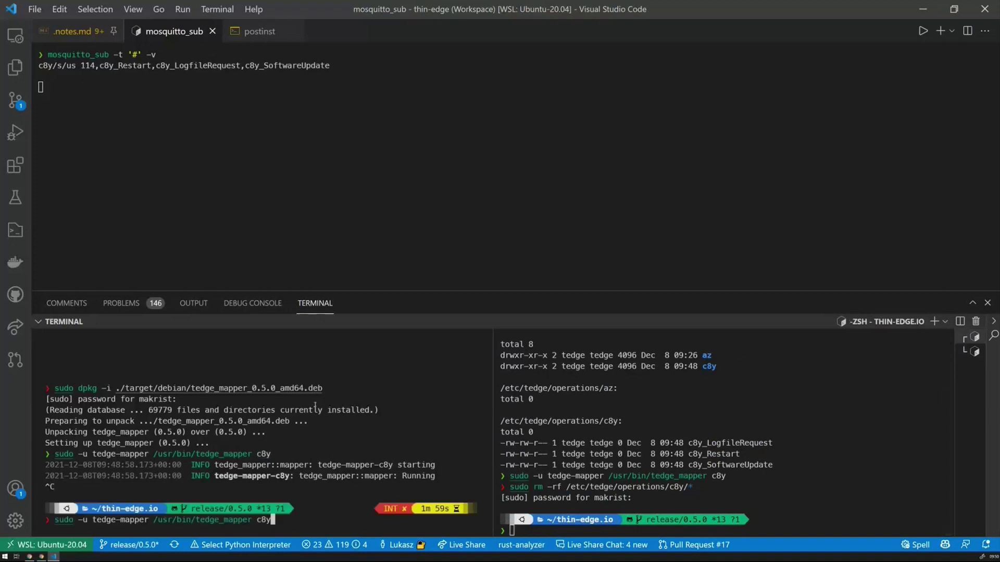
{"action": "key", "text": "Return"}
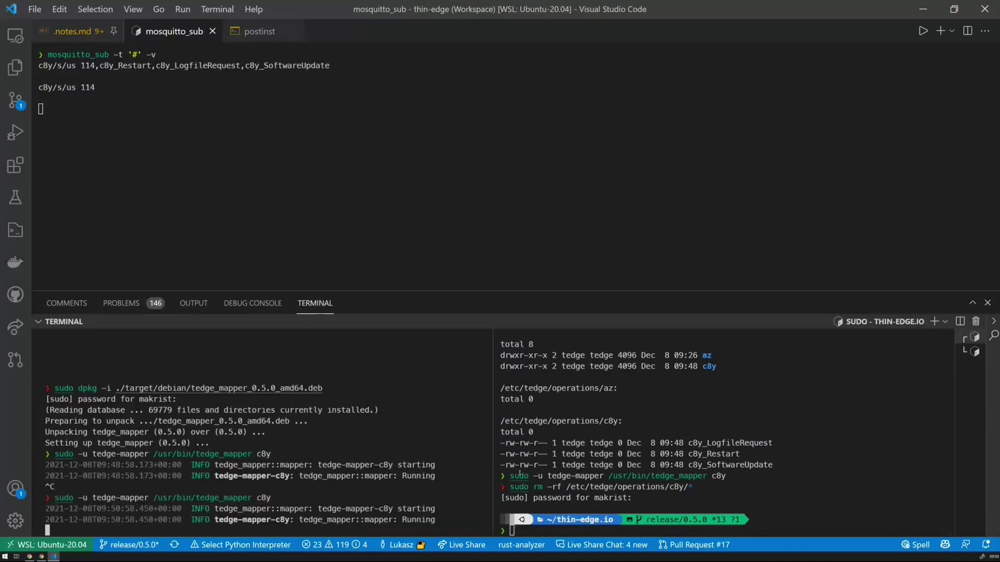
List the operations directory recursively in the free terminal with ls -Rl /etc/tedge/operations to check the c8y folder.
{"action": "left_click", "coordinate": [740, 493]}
{"action": "key", "text": "Up"}
{"action": "key", "text": "Up"}
{"action": "key", "text": "Up"}
{"action": "key", "text": "Return"}
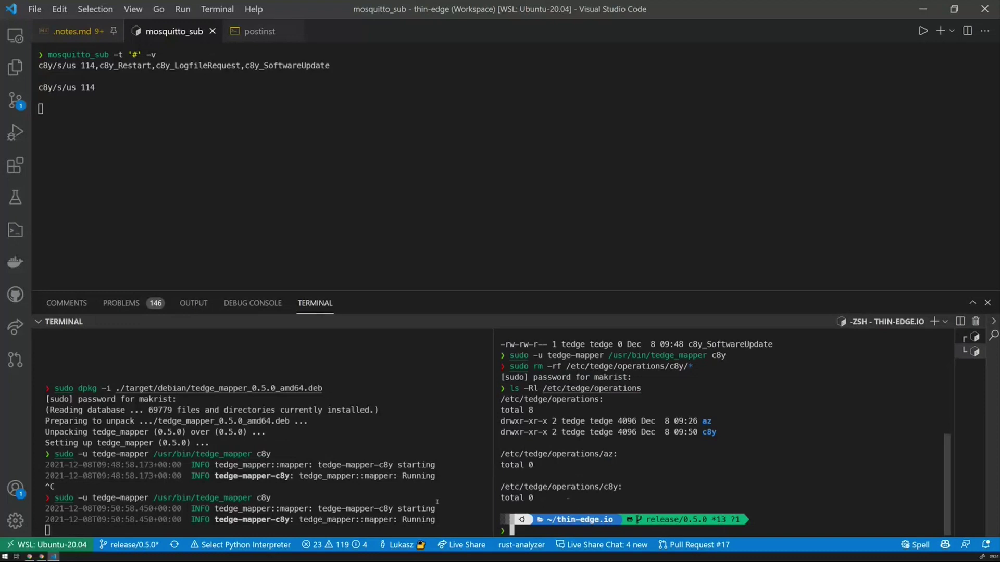
Highlight the latest c8y/s/us 114 message in the mosquitto_sub terminal and reload device gamma in Chrome.
{"action": "left_click_drag", "start_coordinate": [101, 88], "coordinate": [39, 87]}
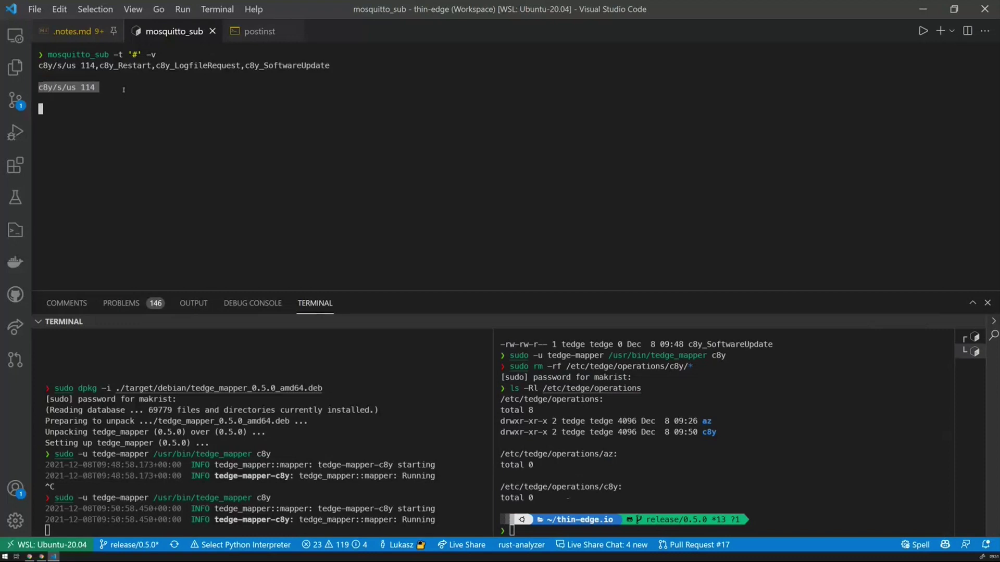
{"action": "left_click", "coordinate": [29, 556]}
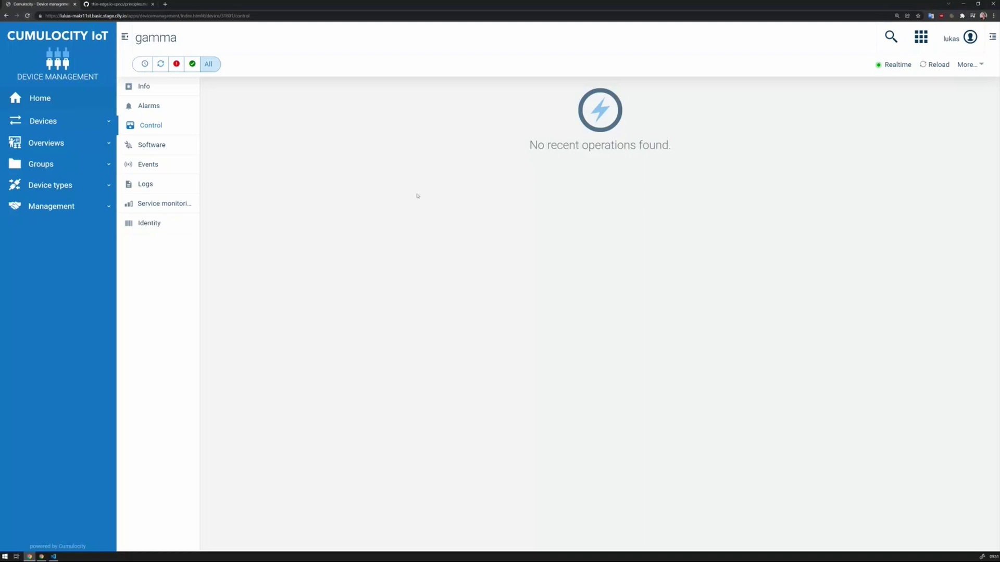
{"action": "key", "text": "F5"}
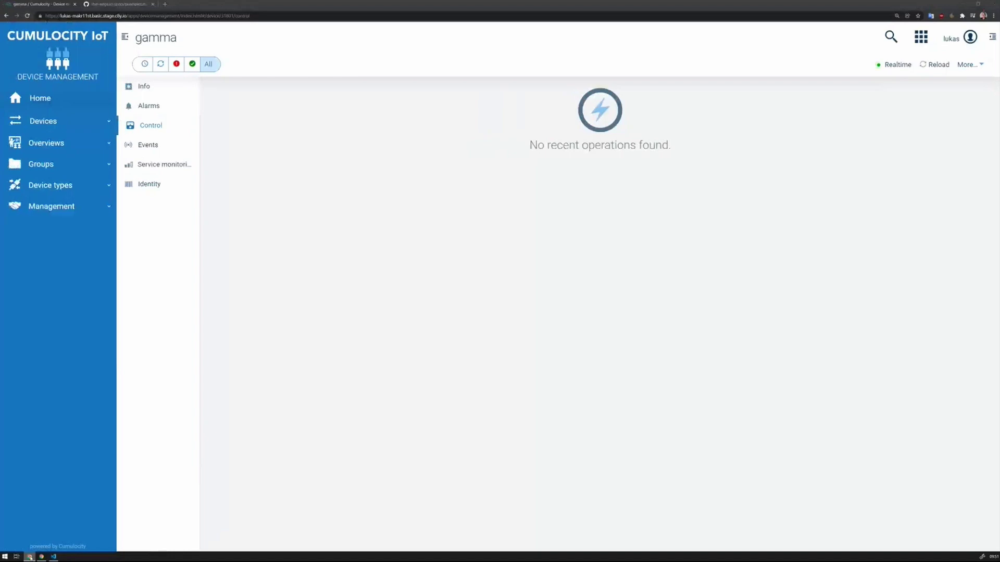
Switch to Visual Studio Code, stop the mapper and reinstall it with sudo dpkg -i ./target/debian/tedge_mapper_0.5.0_amd64.deb.
{"action": "key", "text": "alt+Tab"}
{"action": "key", "text": "ctrl+c"}
{"action": "key", "text": "Up"}
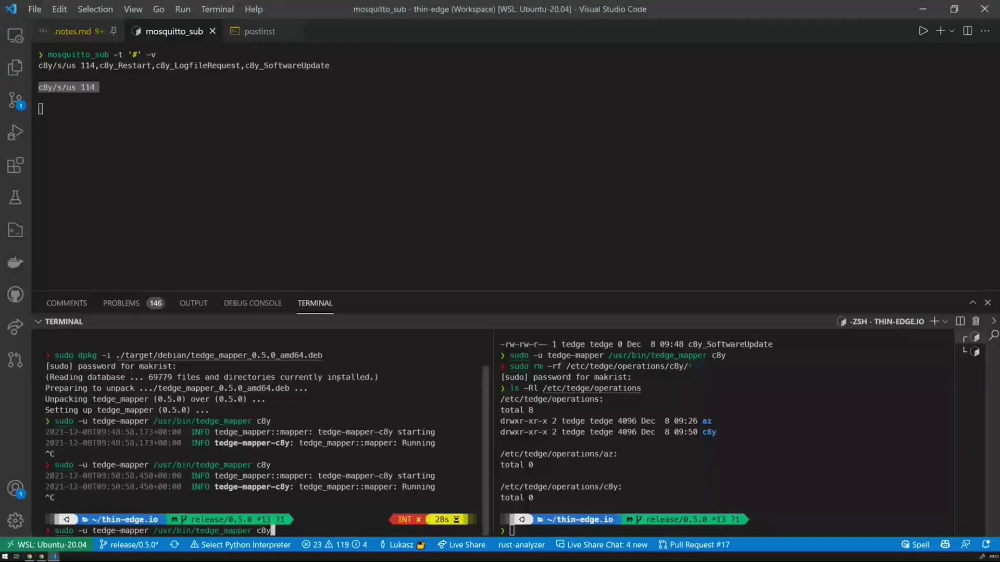
{"action": "key", "text": "Up"}
{"action": "key", "text": "Return"}
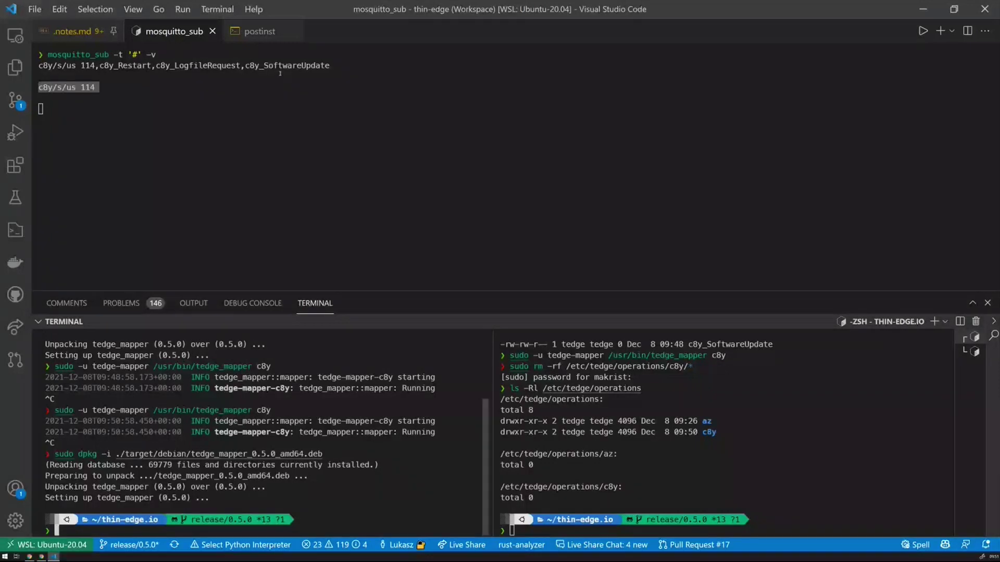
Show the postinst script and try to create a new operation file with touch /etc/tedge/operations/c8y/c8y_Monitor.
{"action": "key", "text": "ctrl+Page_Down"}
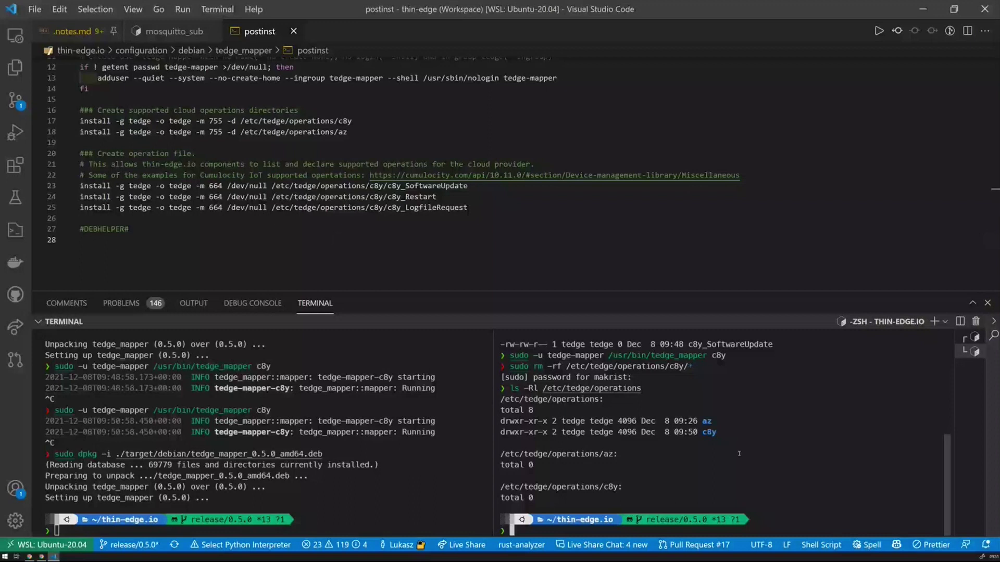
{"action": "type", "text": "touch /etc/tedge/operations/c8y/"}
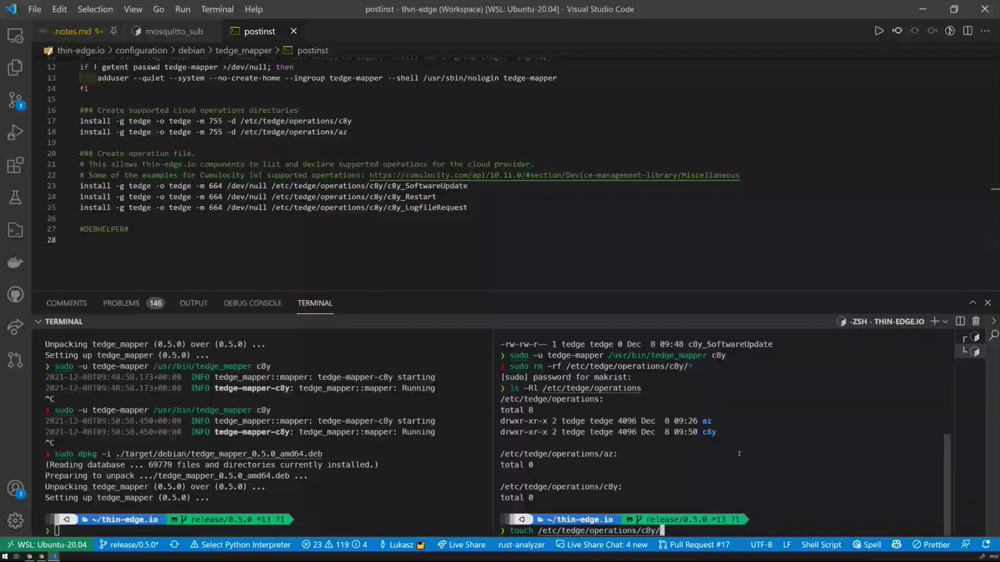
{"action": "type", "text": "c8y_Monit"}
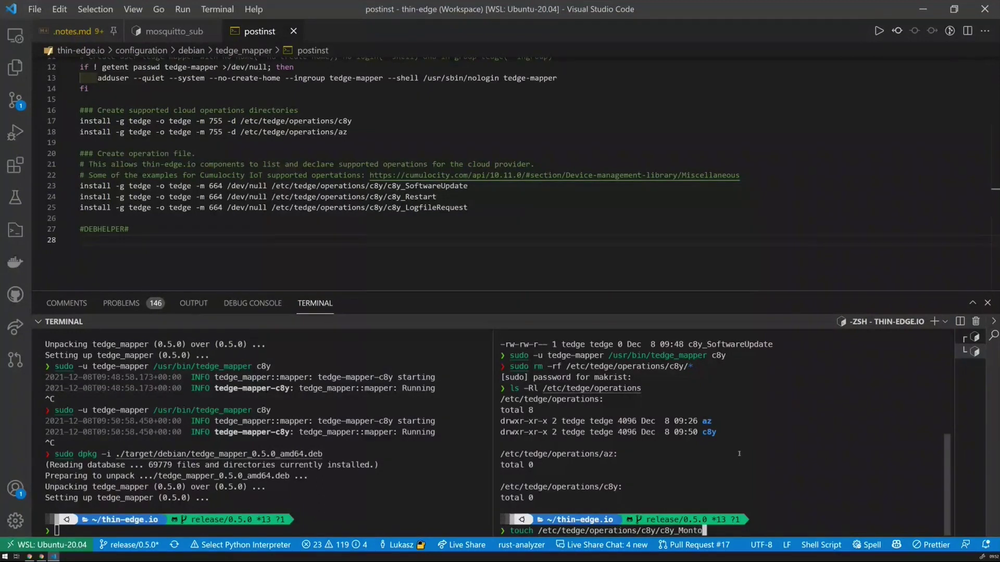
{"action": "type", "text": "or"}
{"action": "key", "text": "Return"}
Create the c8y_Monitor operation file as the tedge user with sudo -u tedge touch /etc/tedge/operations/c8y/c8y_Monitor.
{"action": "key", "text": "Up"}
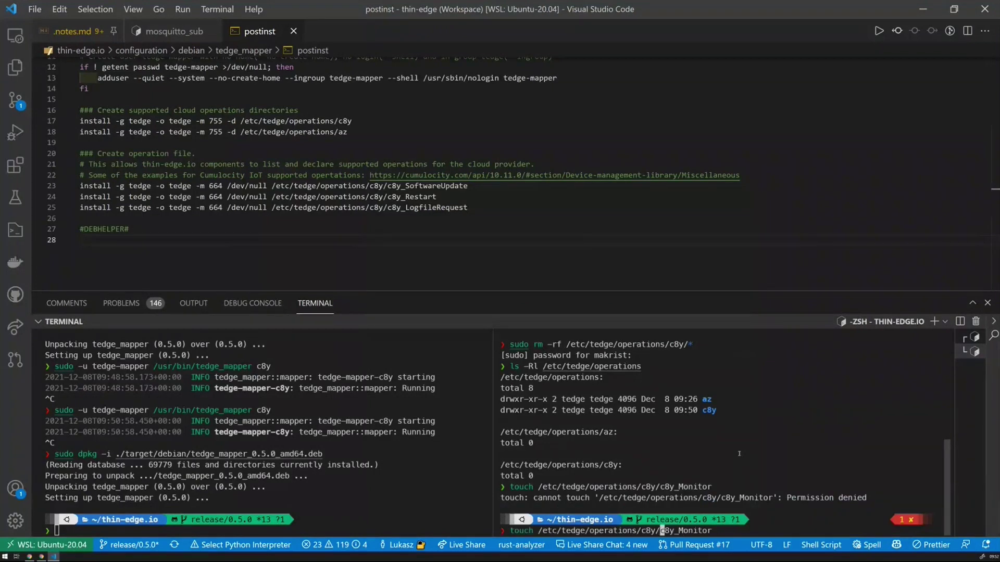
{"action": "key", "text": "Home"}
{"action": "type", "text": "sudo "}
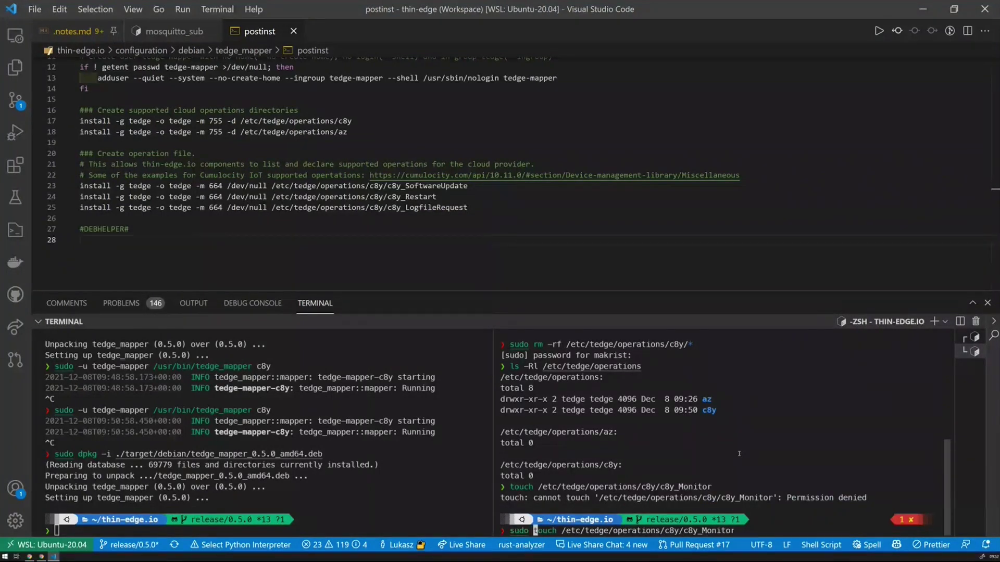
{"action": "type", "text": "-u"}
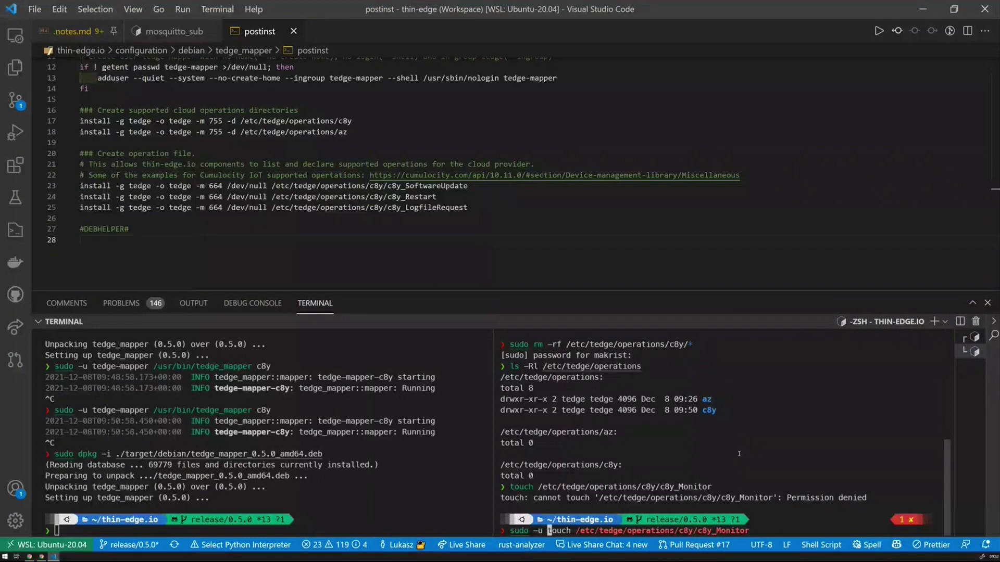
{"action": "key", "text": "Right"}
{"action": "key", "text": "Left"}
{"action": "type", "text": "tegd"}
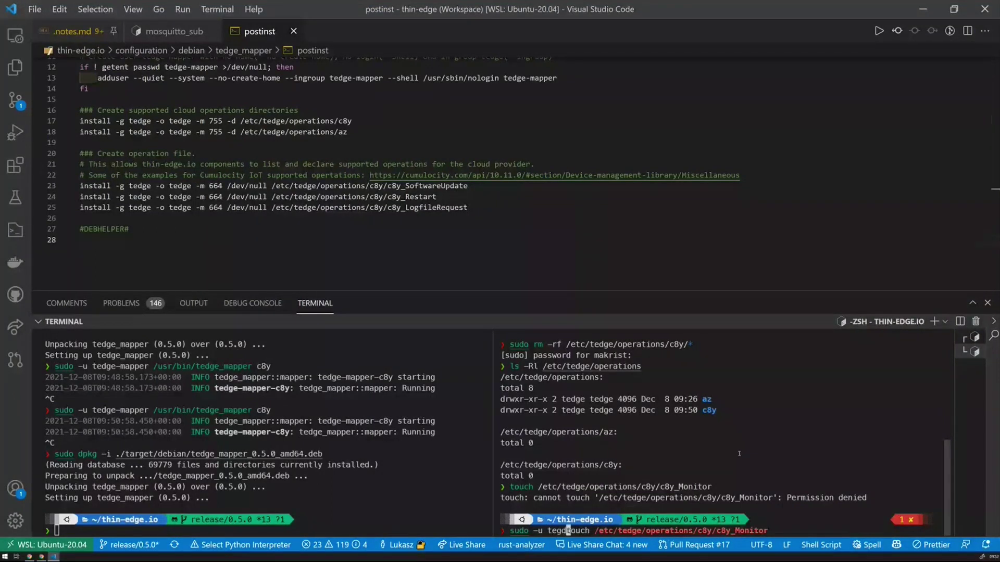
{"action": "key", "text": "BackSpace"}
{"action": "key", "text": "BackSpace"}
{"action": "type", "text": "dge"}
{"action": "key", "text": "Return"}
Run ls -Rl /etc/tedge/operations again and highlight the c8y_Monitor entry in the listing.
{"action": "key", "text": "Up"}
{"action": "key", "text": "Up"}
{"action": "key", "text": "Up"}
{"action": "key", "text": "Up"}
{"action": "key", "text": "Up"}
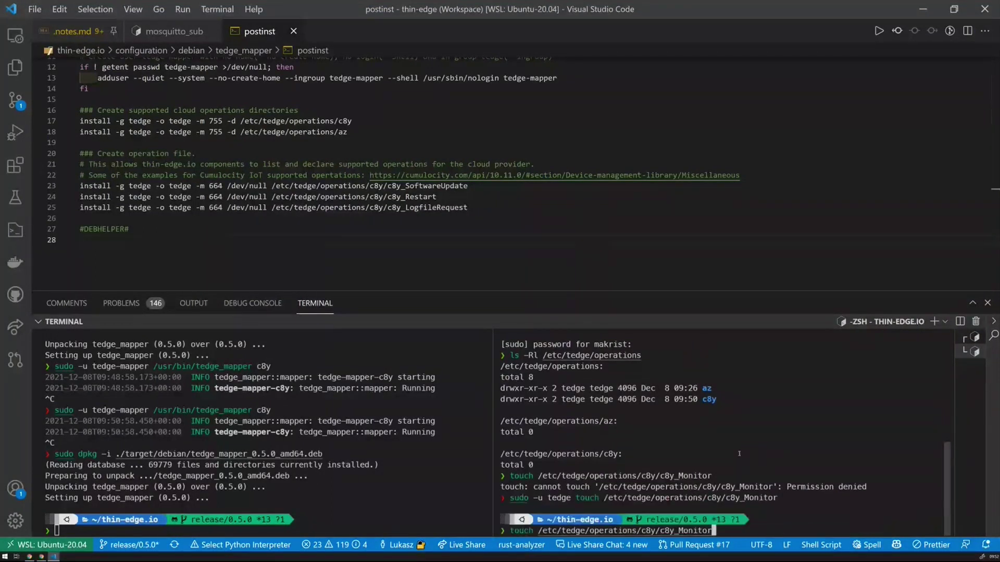
{"action": "key", "text": "Down"}
{"action": "key", "text": "Down"}
{"action": "key", "text": "Return"}
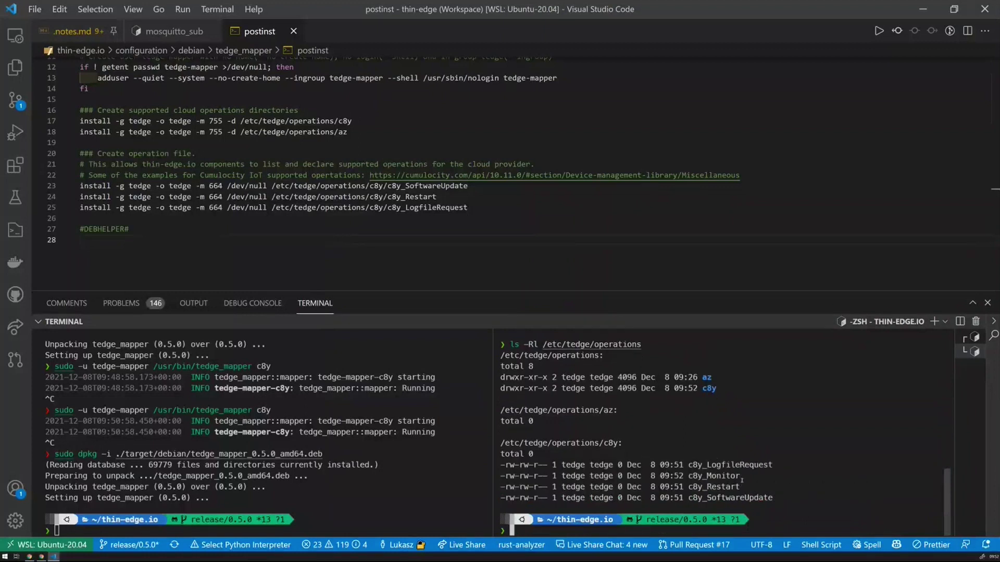
{"action": "left_click_drag", "start_coordinate": [742, 479], "coordinate": [685, 475]}
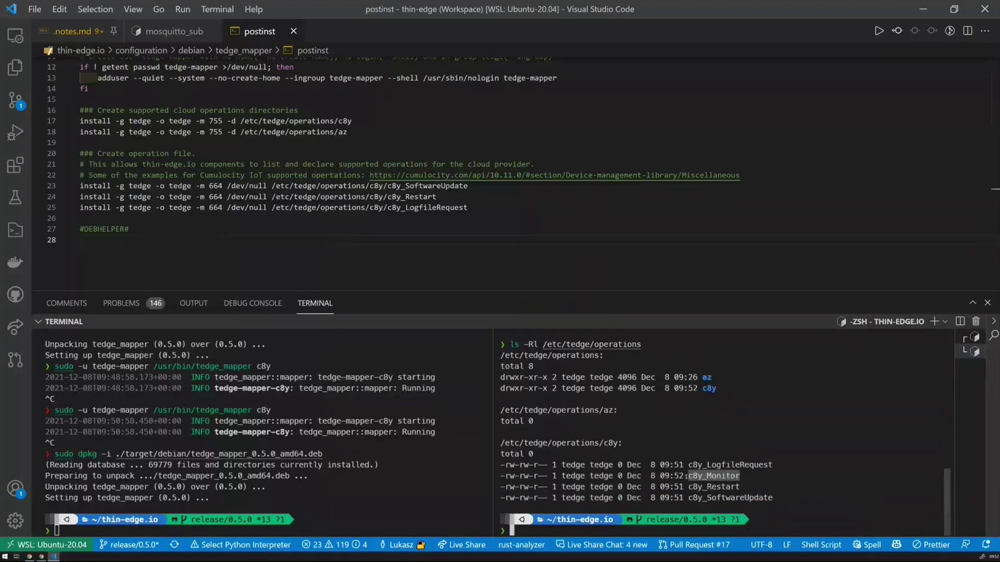
{"action": "left_click", "coordinate": [696, 482]}
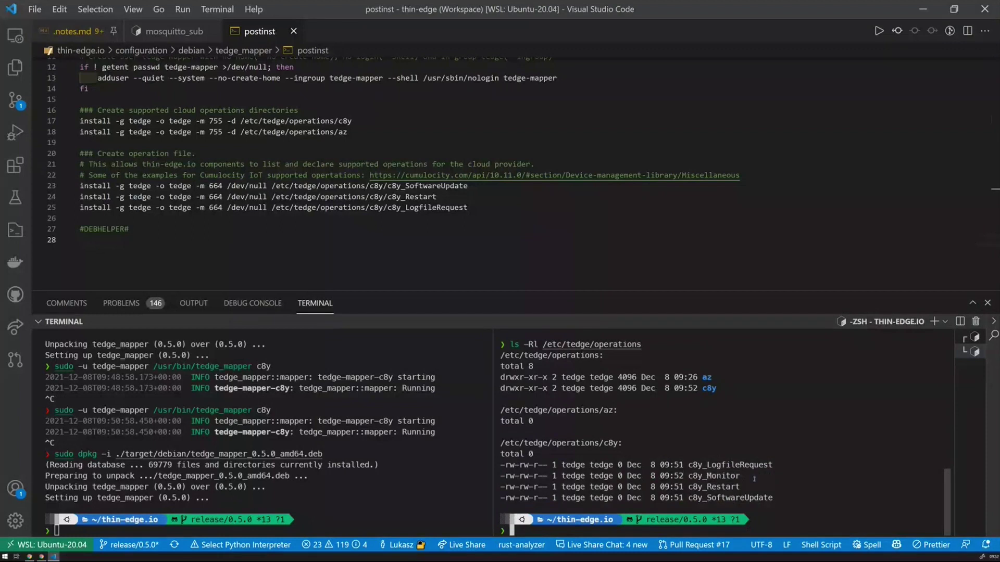
Start the mapper again with sudo -u tedge-mapper /usr/bin/tedge_mapper c8y and highlight the newest c8y/s/us message in the mosquitto_sub terminal.
{"action": "left_click", "coordinate": [425, 479]}
{"action": "key", "text": "Up"}
{"action": "key", "text": "Up"}
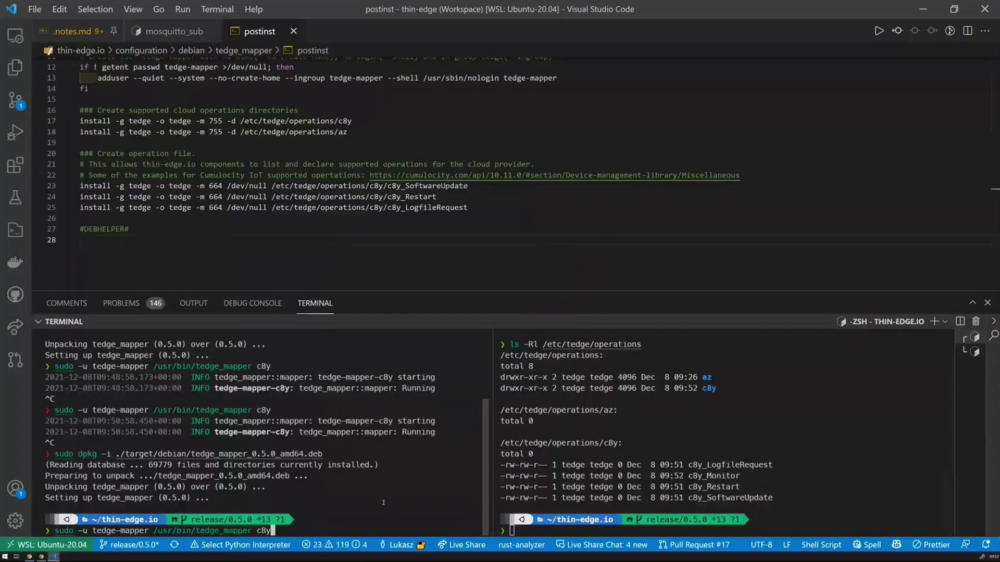
{"action": "key", "text": "Return"}
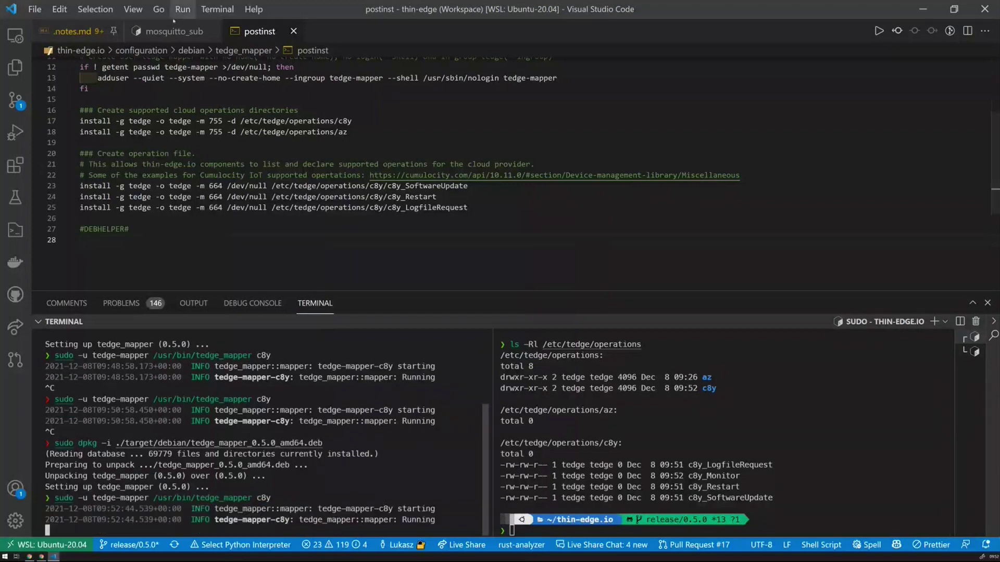
{"action": "left_click", "coordinate": [172, 31]}
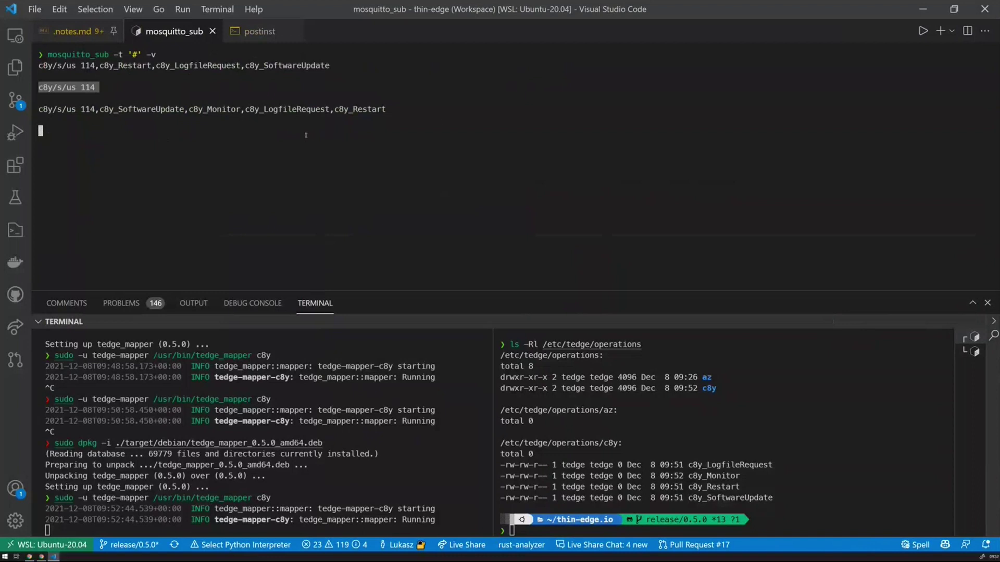
{"action": "left_click_drag", "start_coordinate": [390, 109], "coordinate": [36, 113]}
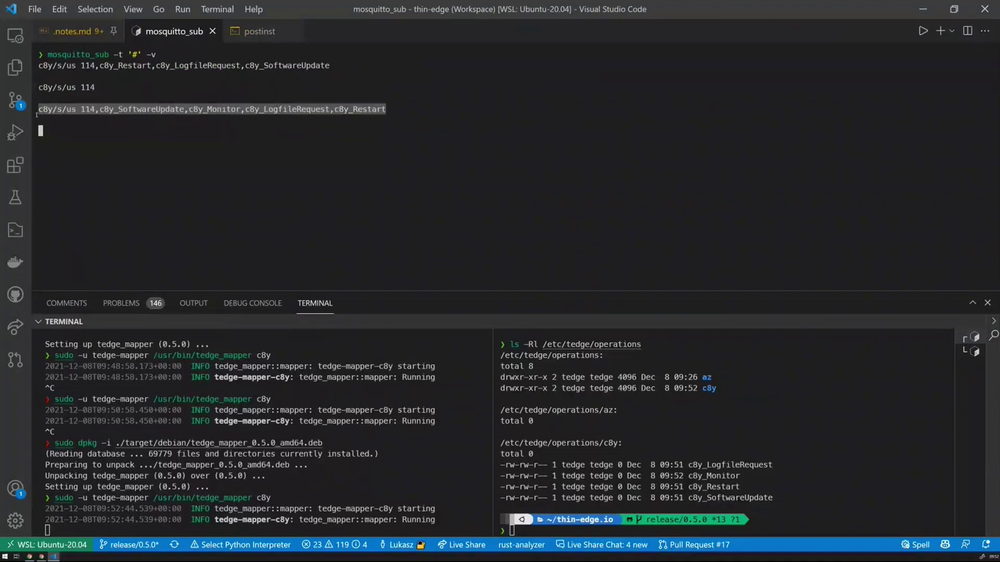
Switch to Chrome, reload device gamma and examine c8y_SupportedOperations in the DevTools preview of the latest 31801 request.
{"action": "key", "text": "alt+Tab"}
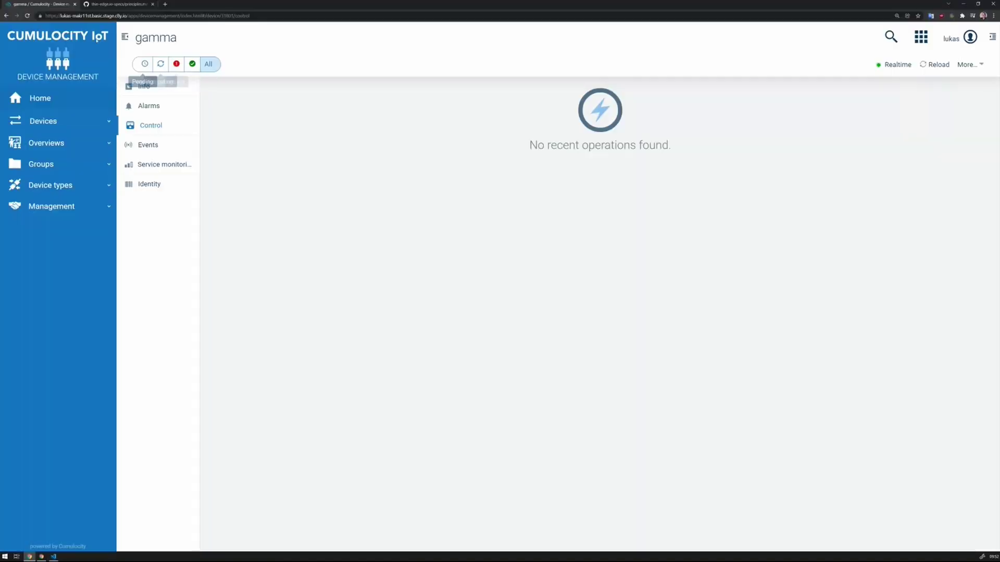
{"action": "left_click", "coordinate": [27, 15]}
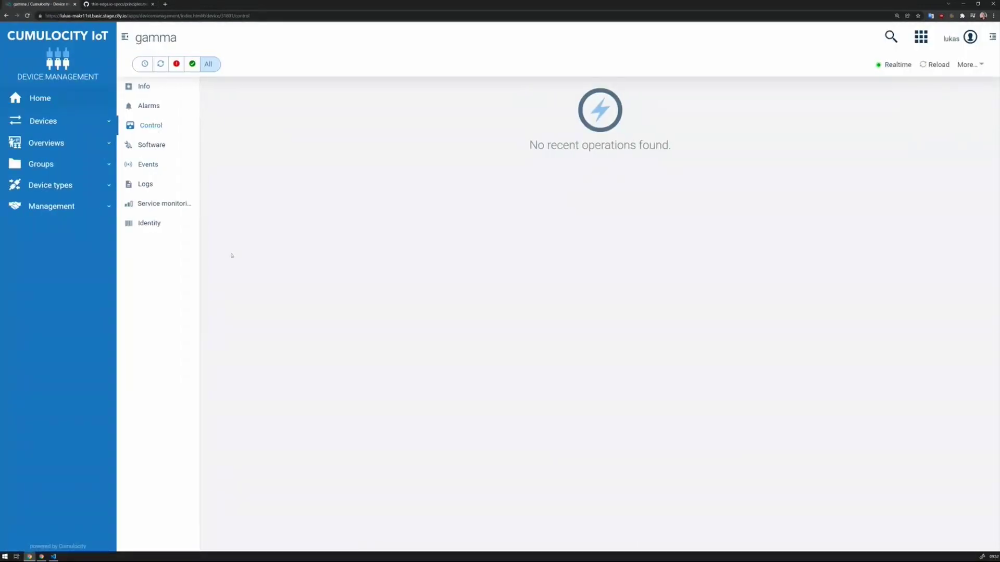
{"action": "left_click", "coordinate": [42, 558]}
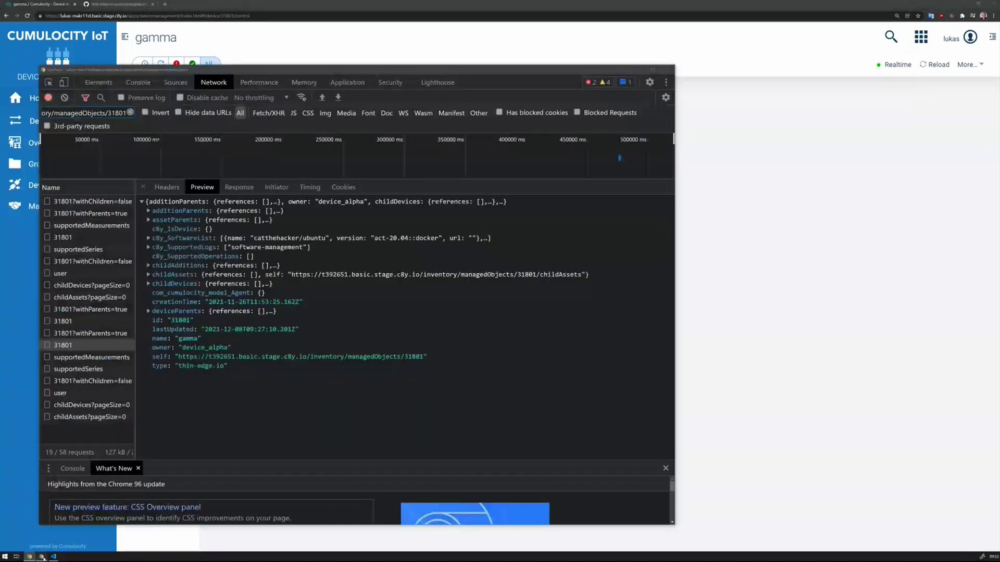
{"action": "left_click", "coordinate": [152, 187]}
{"action": "left_click", "coordinate": [68, 262]}
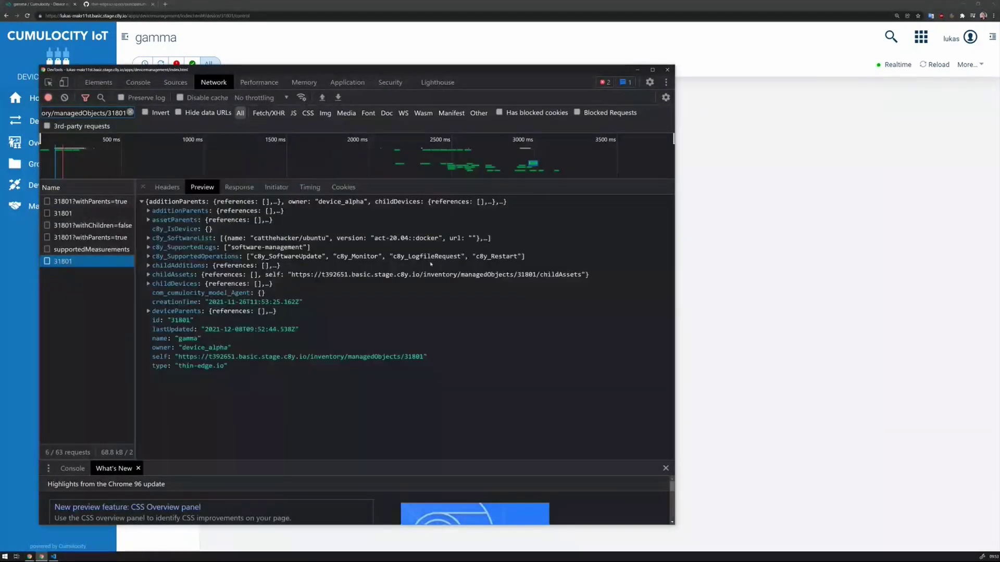
{"action": "left_click", "coordinate": [526, 263]}
{"action": "left_click", "coordinate": [524, 257]}
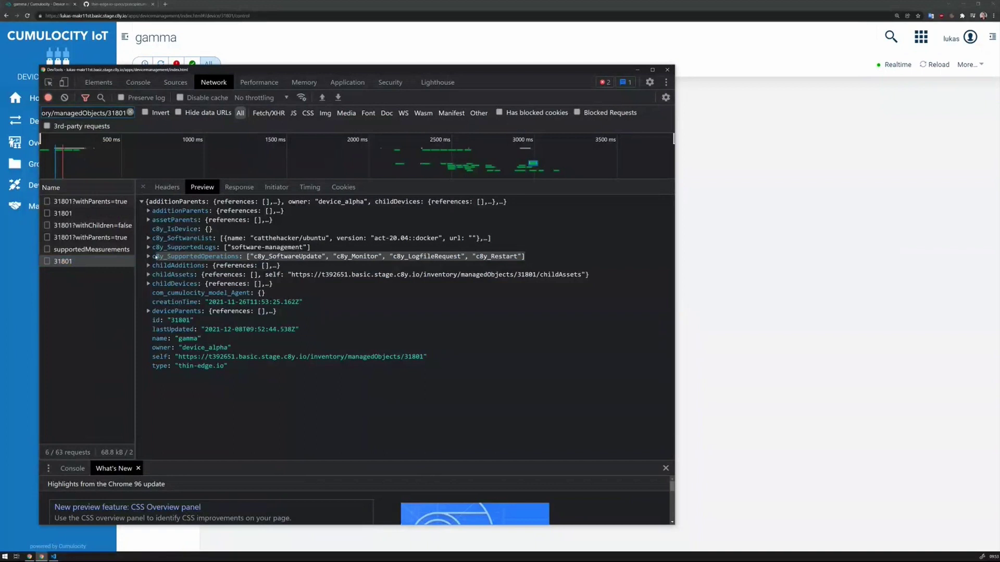
{"action": "left_click", "coordinate": [386, 295]}
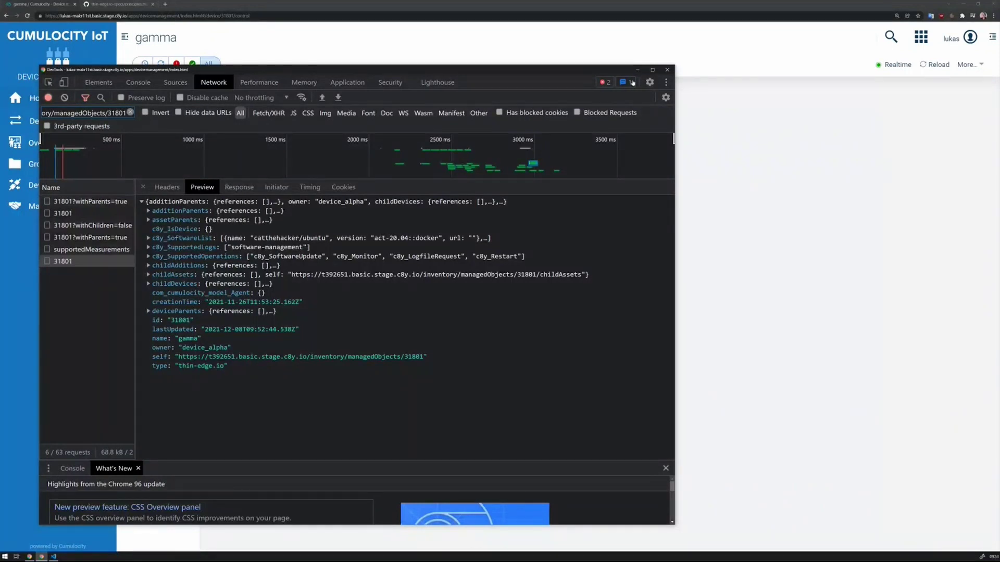
Put DevTools away and show the Proposal section of the thin-edge.io supported-operations principles.md on GitHub.
{"action": "key", "text": "F12"}
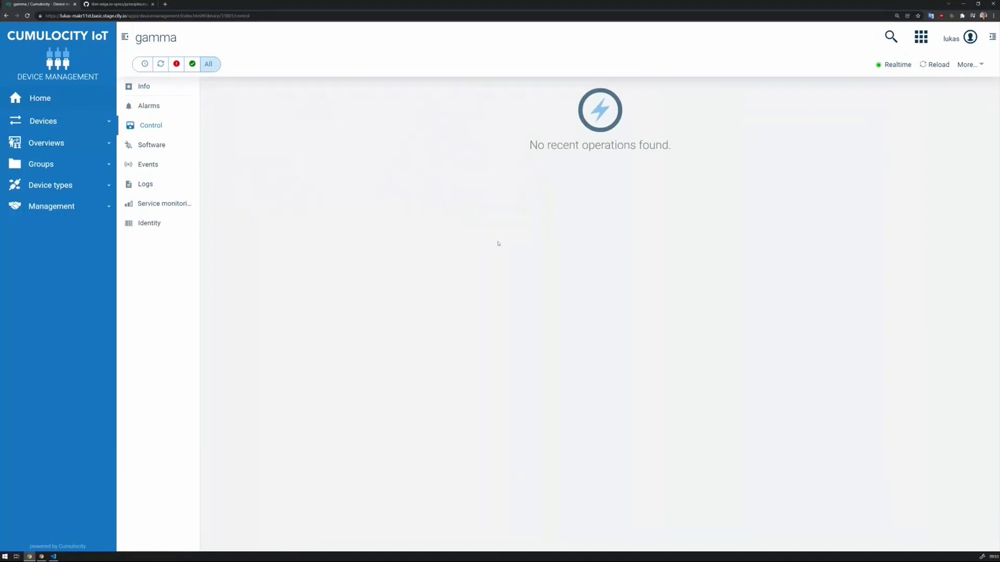
{"action": "left_click", "coordinate": [118, 4]}
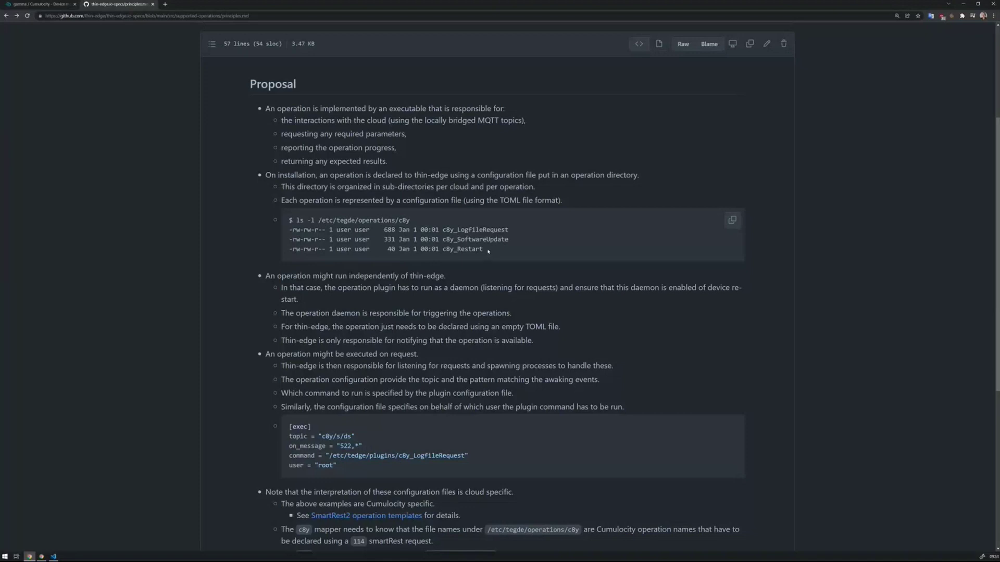
Highlight the example ls -l listing of the c8y operations directory and its three operation files in the Proposal section.
{"action": "left_click_drag", "start_coordinate": [488, 251], "coordinate": [286, 230]}
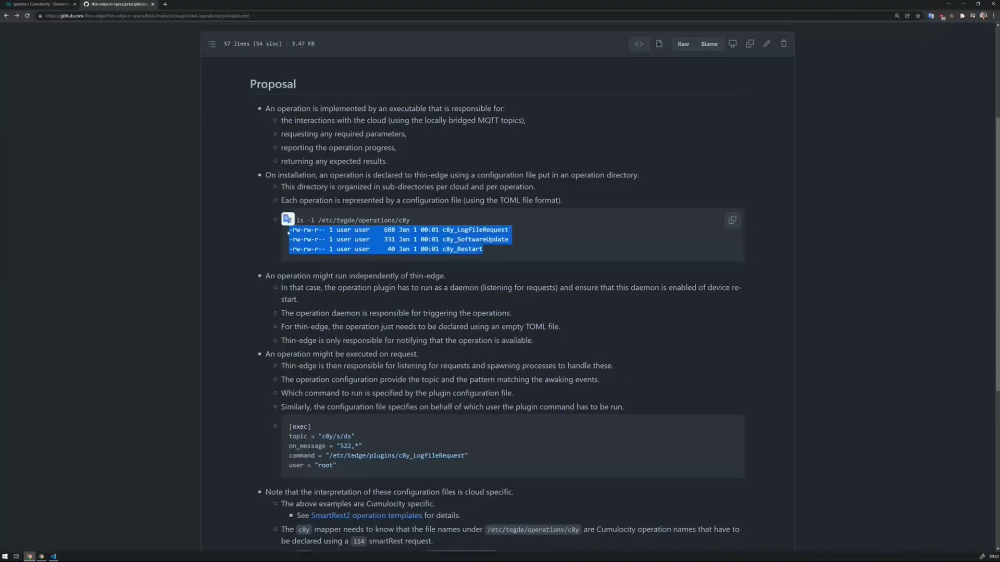
{"action": "left_click", "coordinate": [243, 249]}
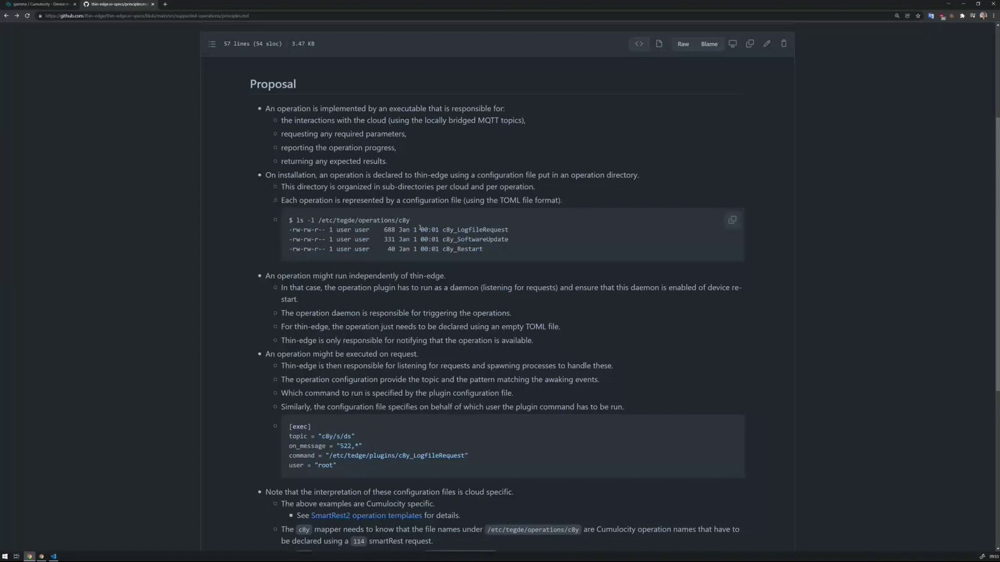
{"action": "left_click_drag", "start_coordinate": [488, 251], "coordinate": [285, 219]}
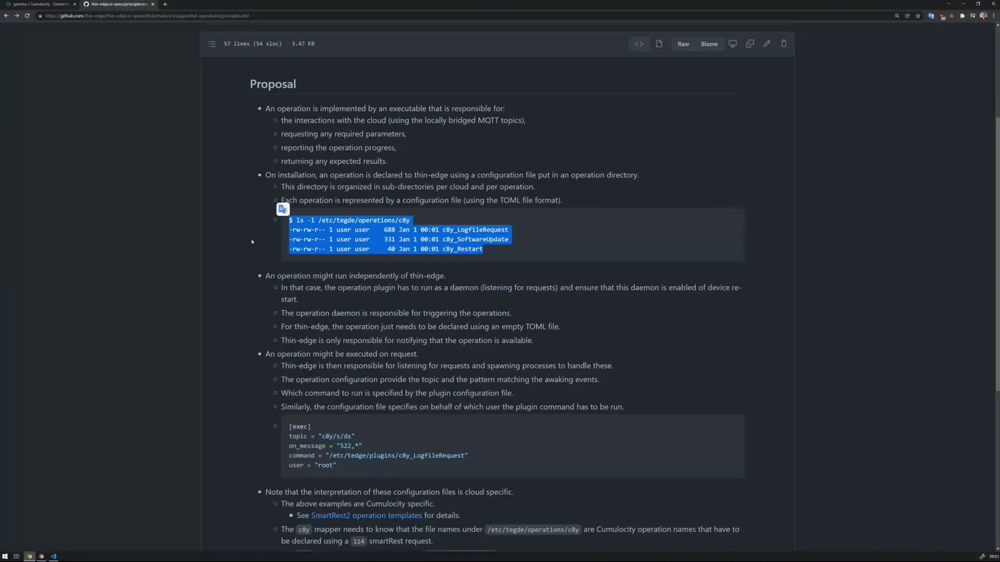
{"action": "left_click", "coordinate": [251, 242]}
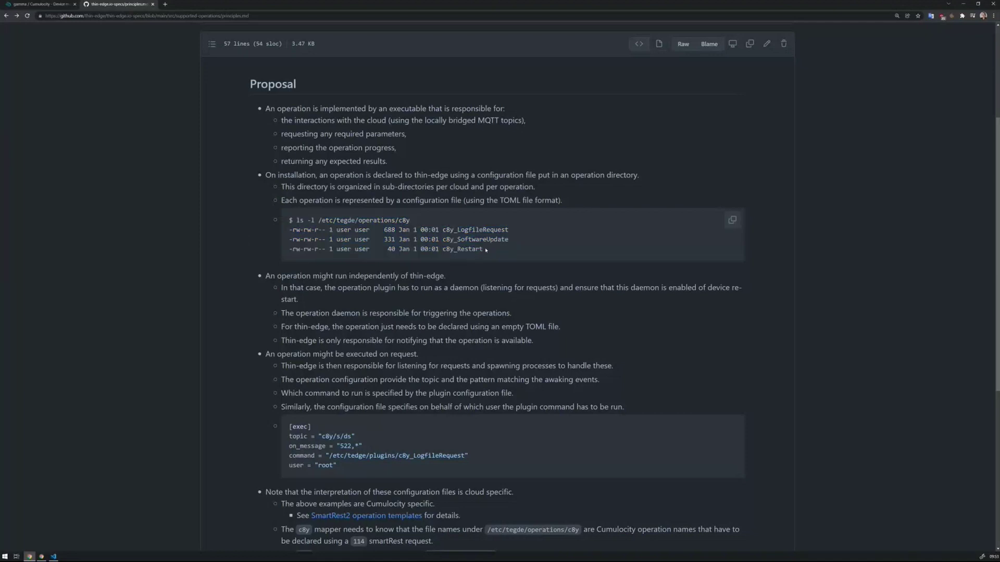
{"action": "left_click_drag", "start_coordinate": [486, 250], "coordinate": [288, 230]}
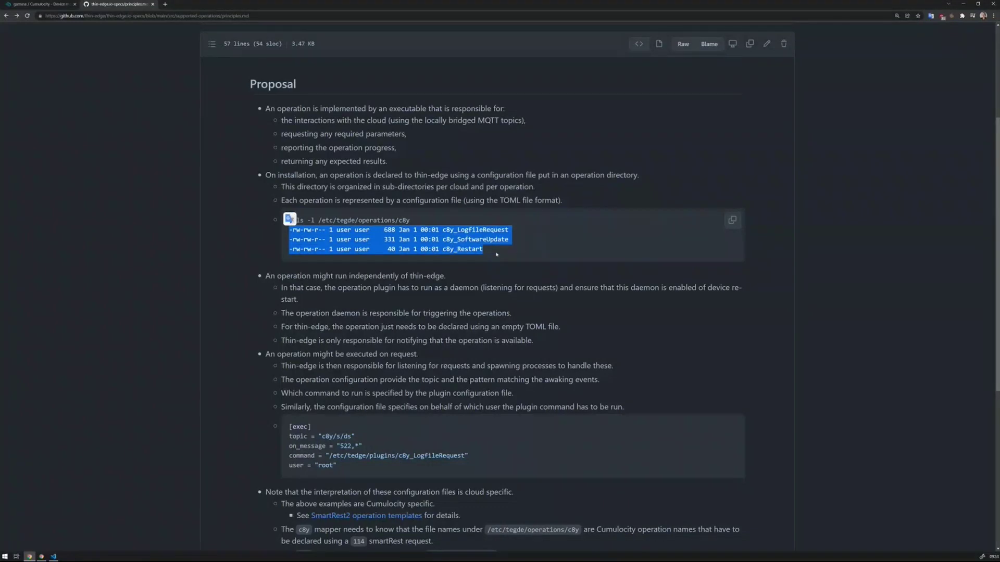
{"action": "left_click", "coordinate": [489, 256]}
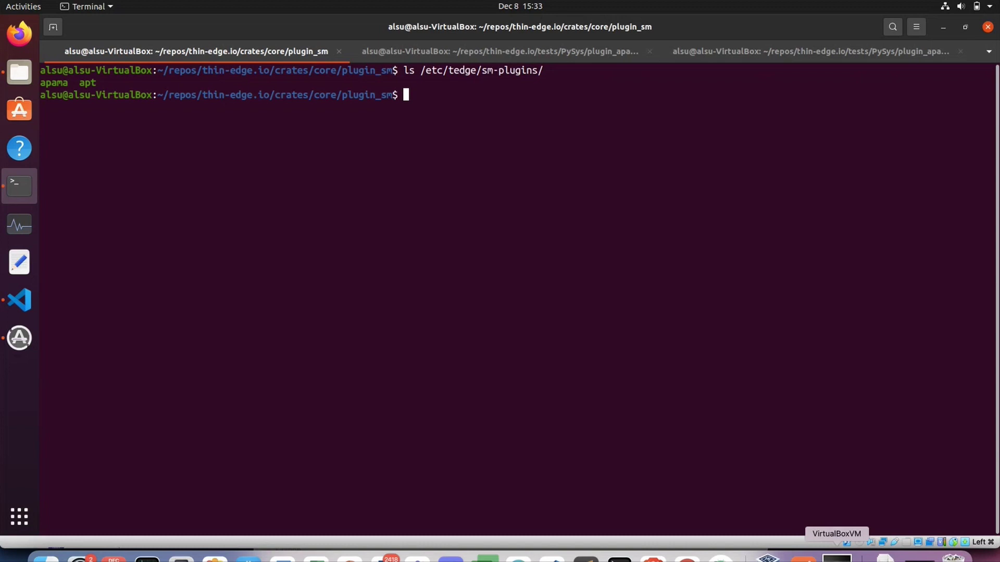
Highlight the /etc/tedge/sm-plugins/ path and the apt and apama plugin entries in the Ubuntu terminal.
{"action": "triple_click", "coordinate": [555, 256]}
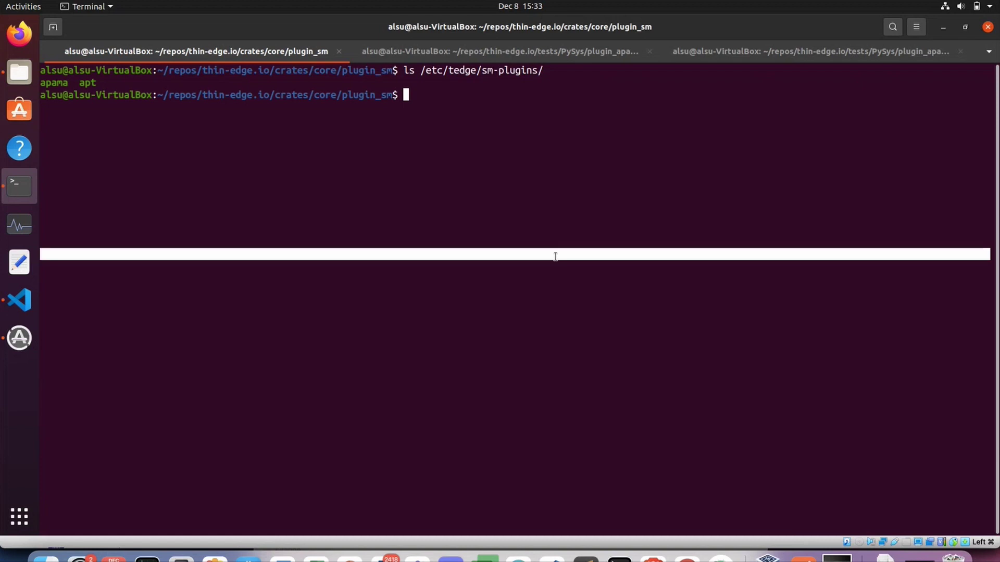
{"action": "left_click", "coordinate": [495, 117]}
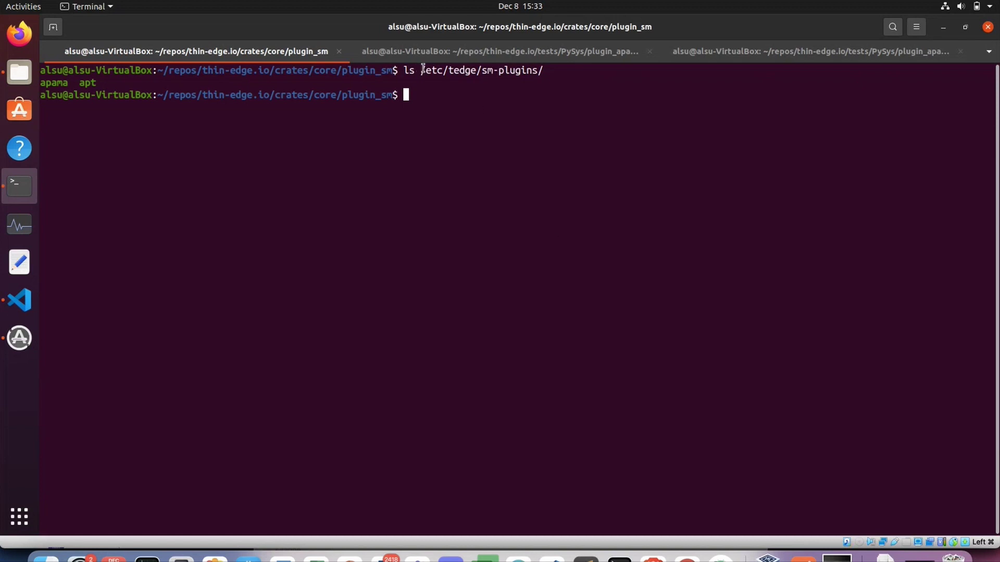
{"action": "left_click_drag", "start_coordinate": [423, 70], "coordinate": [541, 70]}
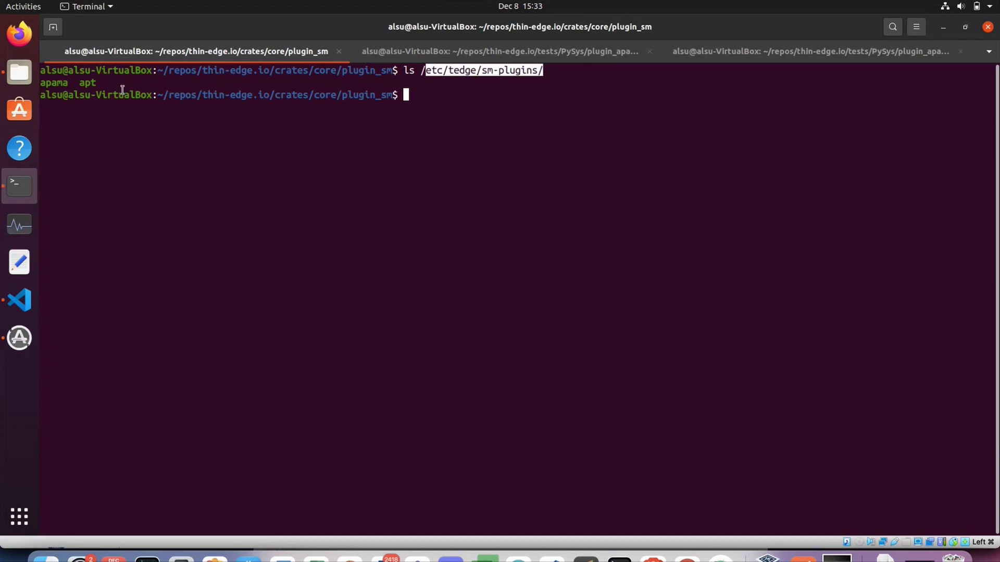
{"action": "double_click", "coordinate": [87, 83]}
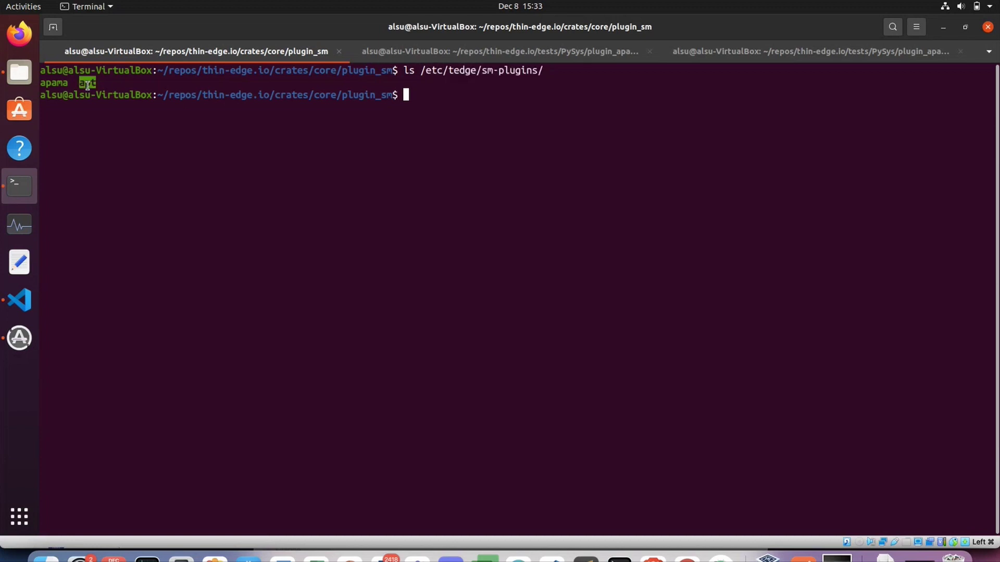
{"action": "double_click", "coordinate": [49, 84]}
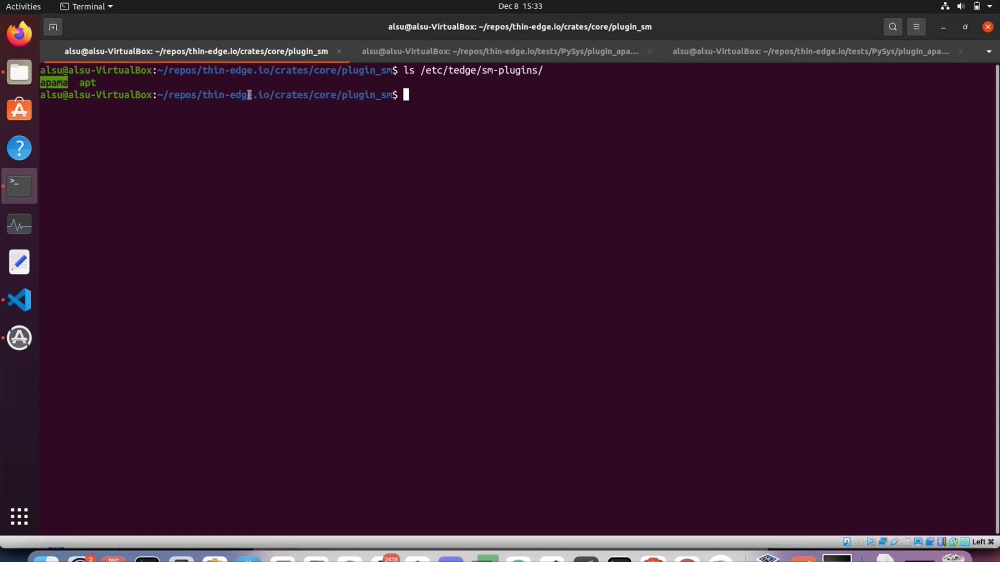
Run /opt/softwareag/Apama/bin/apama_env engine_inspect -m from the command history and highlight the last line of its output.
{"action": "left_click", "coordinate": [393, 215]}
{"action": "key", "text": "ctrl+r"}
{"action": "type", "text": "inspe"}
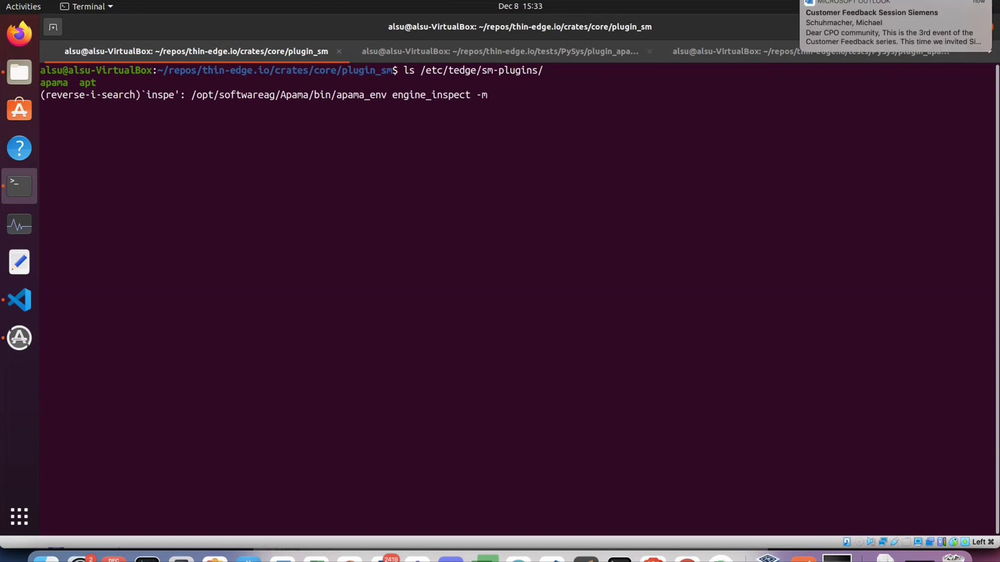
{"action": "key", "text": "Return"}
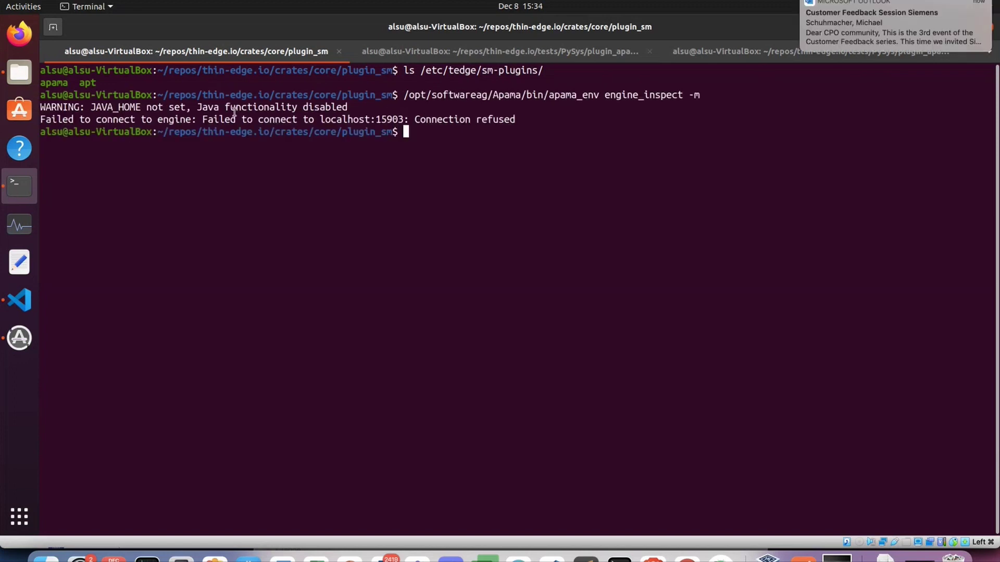
{"action": "triple_click", "coordinate": [290, 120]}
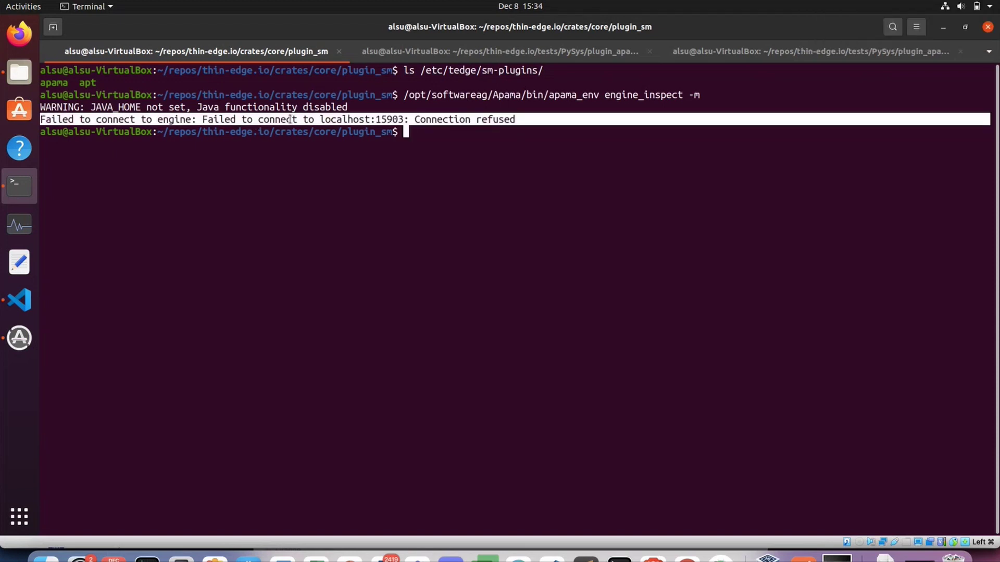
{"action": "triple_click", "coordinate": [343, 119]}
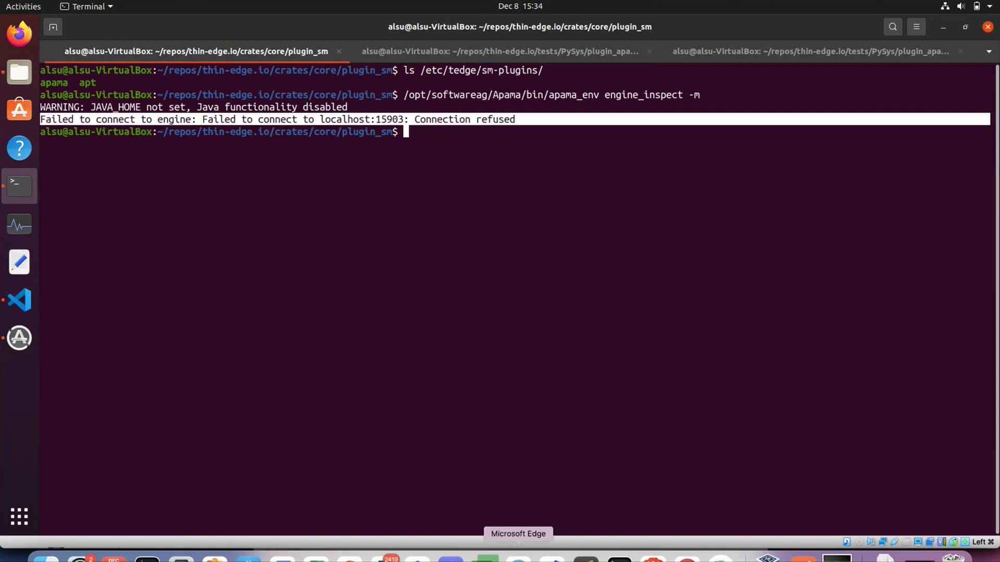
Switch to Microsoft Edge and open the quickstart::project entry from the Cumulocity software repository.
{"action": "left_click", "coordinate": [518, 557]}
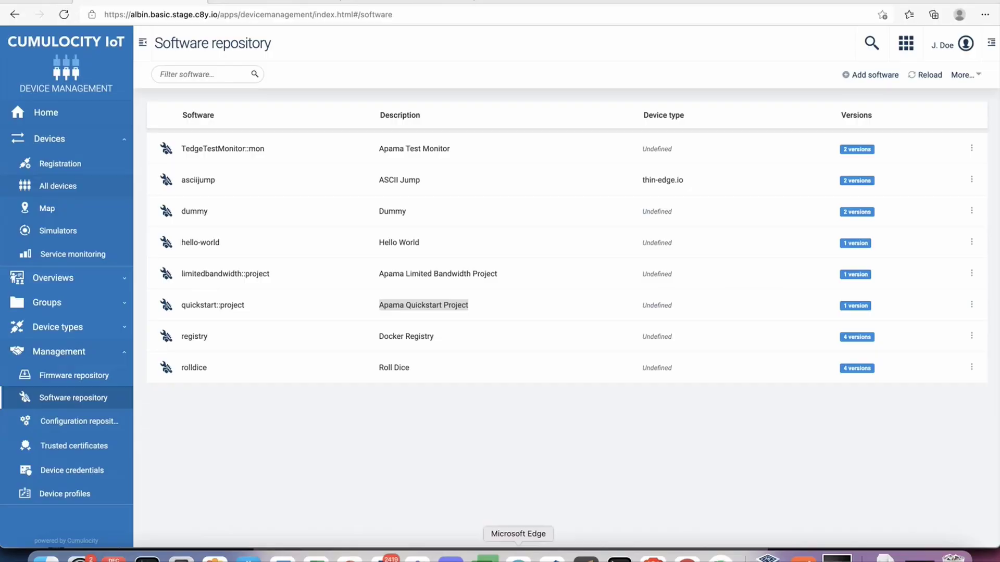
{"action": "left_click", "coordinate": [409, 499]}
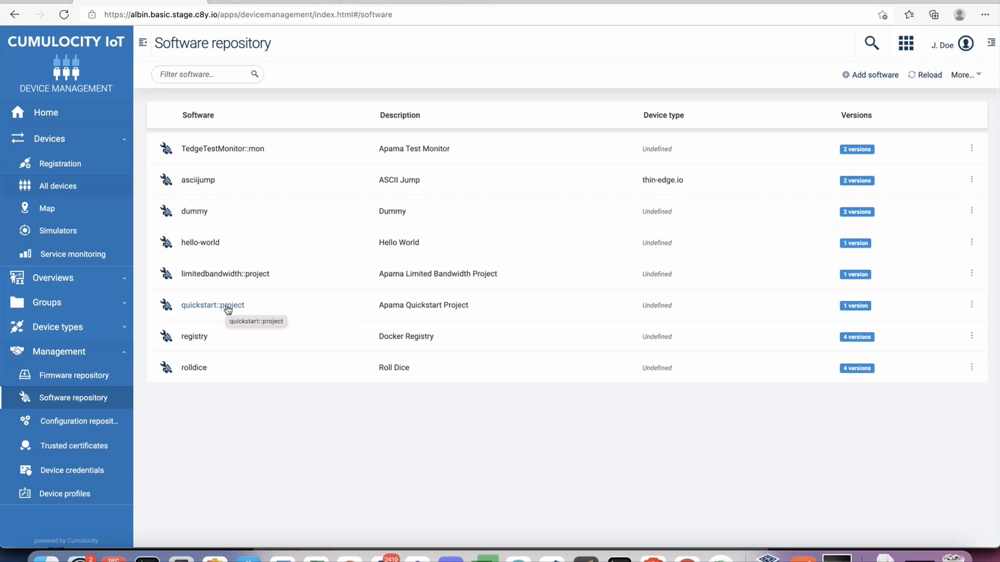
{"action": "double_click", "coordinate": [454, 305]}
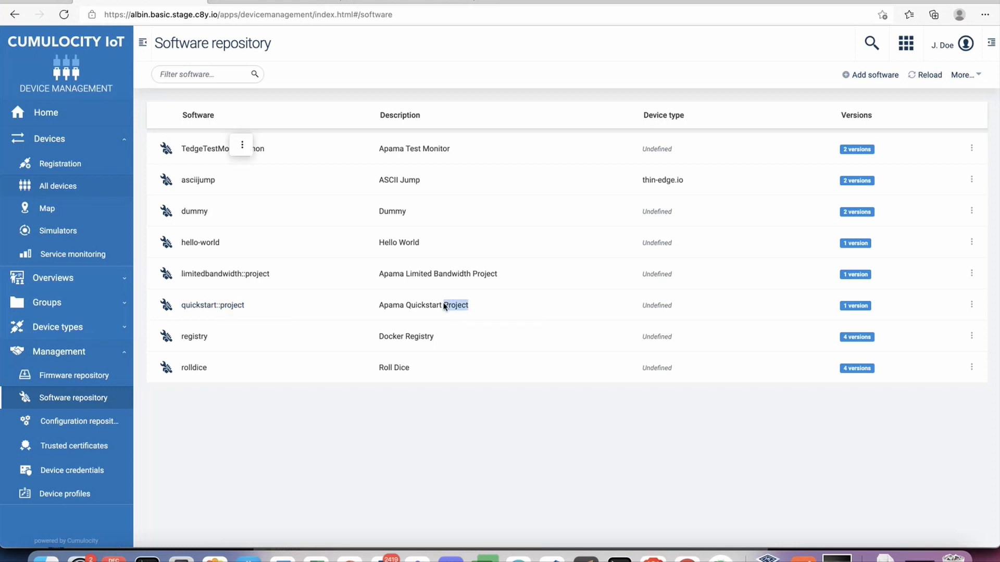
{"action": "left_click", "coordinate": [221, 310]}
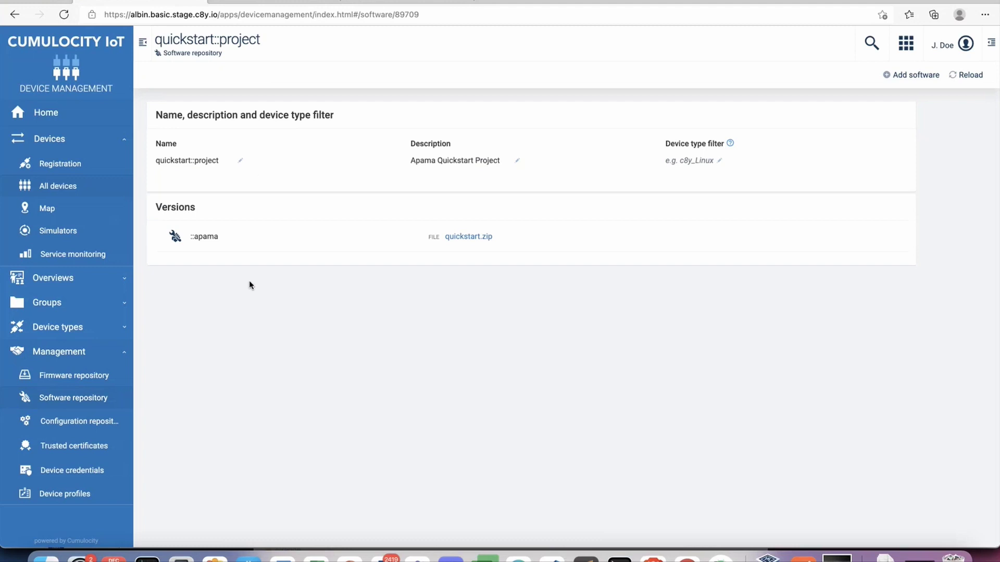
Highlight the ::project suffix in the software name and the ::apama version of the quickstart entry.
{"action": "left_click", "coordinate": [173, 163]}
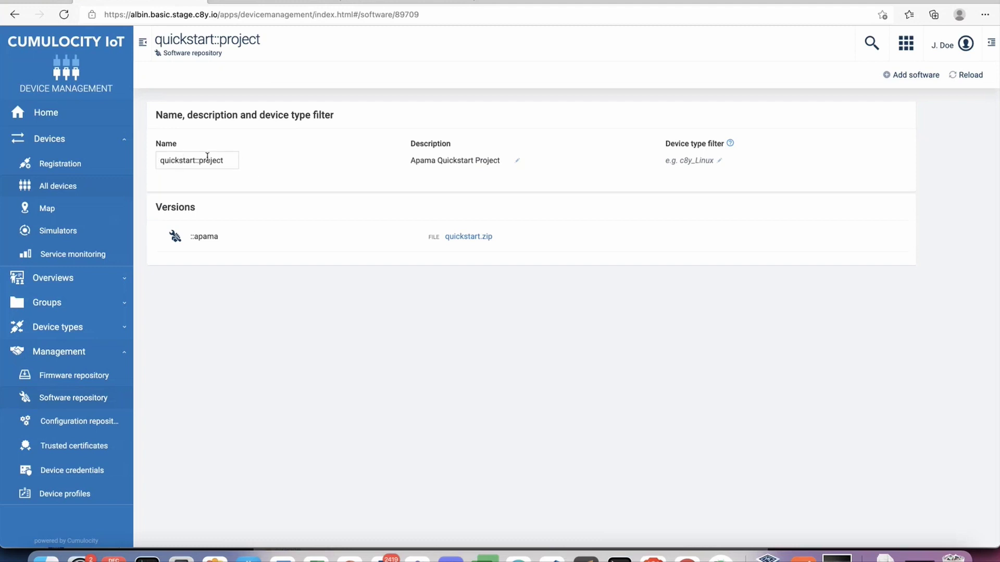
{"action": "left_click_drag", "start_coordinate": [196, 162], "coordinate": [234, 160]}
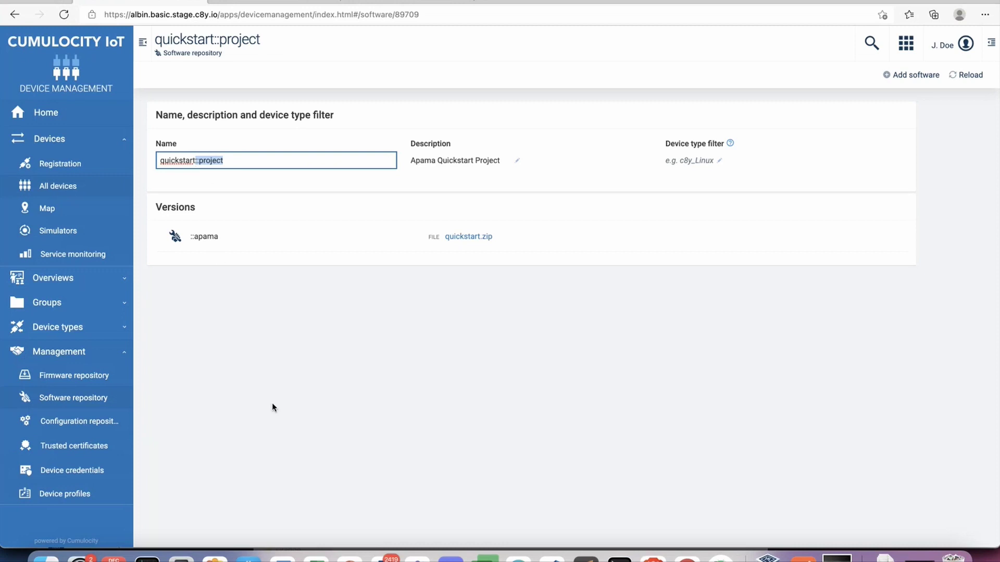
{"action": "left_click", "coordinate": [359, 345]}
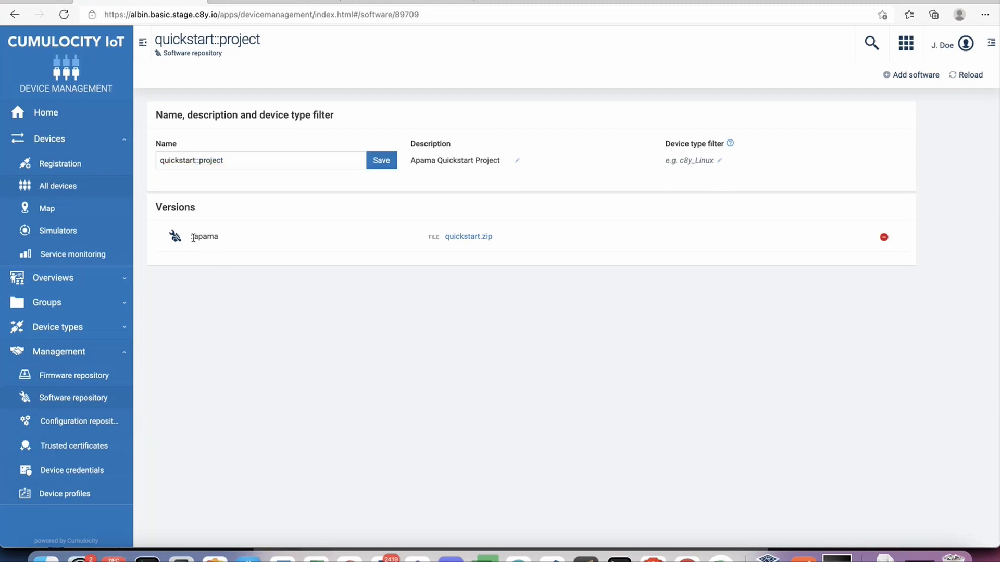
{"action": "left_click_drag", "start_coordinate": [192, 237], "coordinate": [231, 241]}
{"action": "left_click", "coordinate": [190, 238]}
{"action": "left_click_drag", "start_coordinate": [191, 238], "coordinate": [225, 242]}
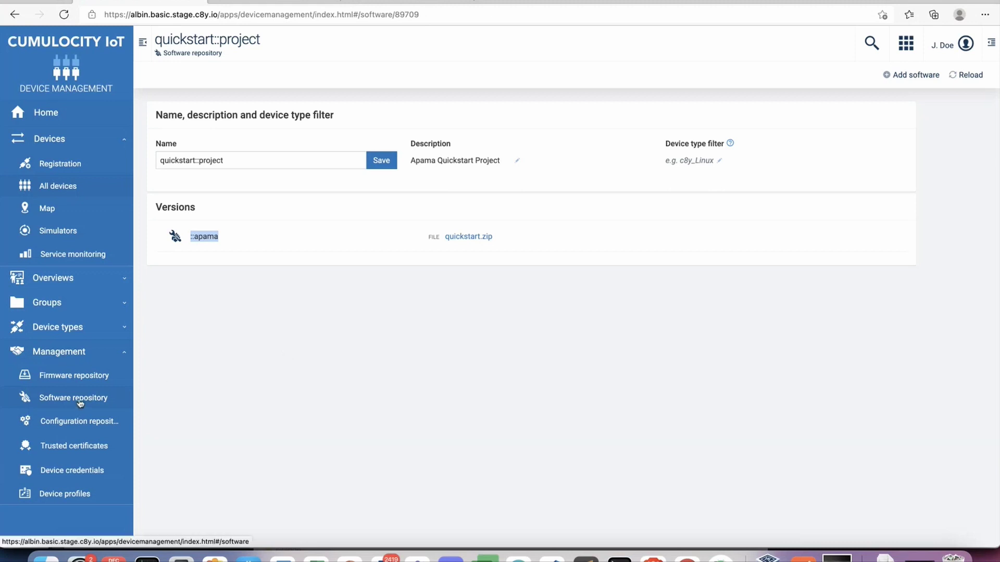
Open TedgeTestMonitor::mon in the software repository and highlight its ::mon name suffix and the ::apama suffix of version 2.0.
{"action": "left_click", "coordinate": [79, 401]}
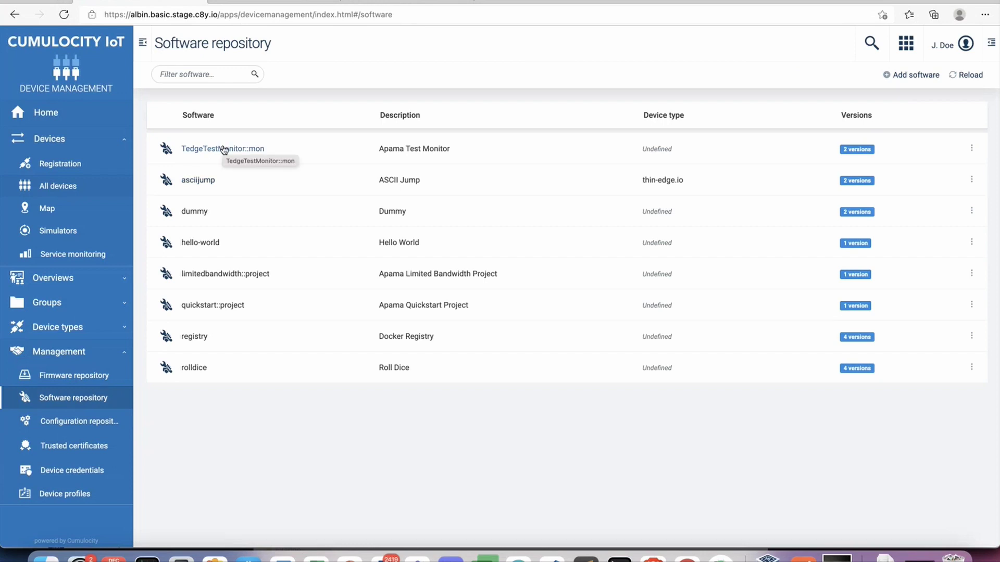
{"action": "left_click", "coordinate": [248, 150]}
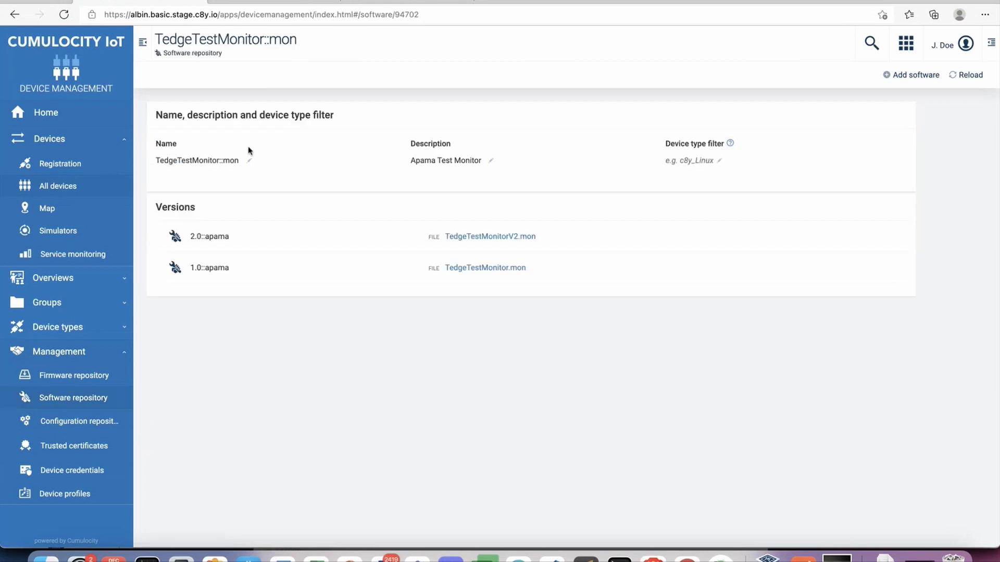
{"action": "left_click", "coordinate": [214, 162]}
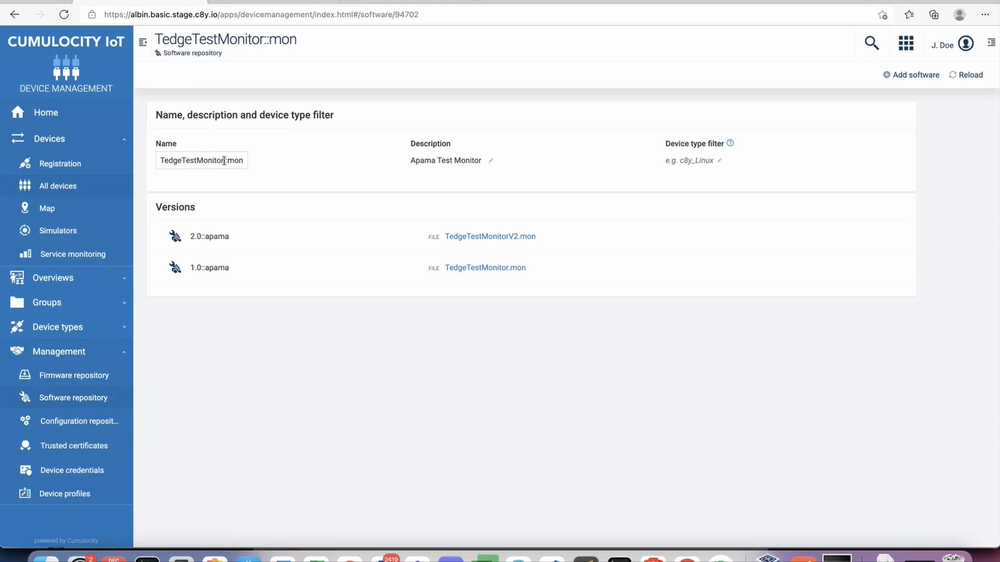
{"action": "left_click_drag", "start_coordinate": [224, 161], "coordinate": [252, 162]}
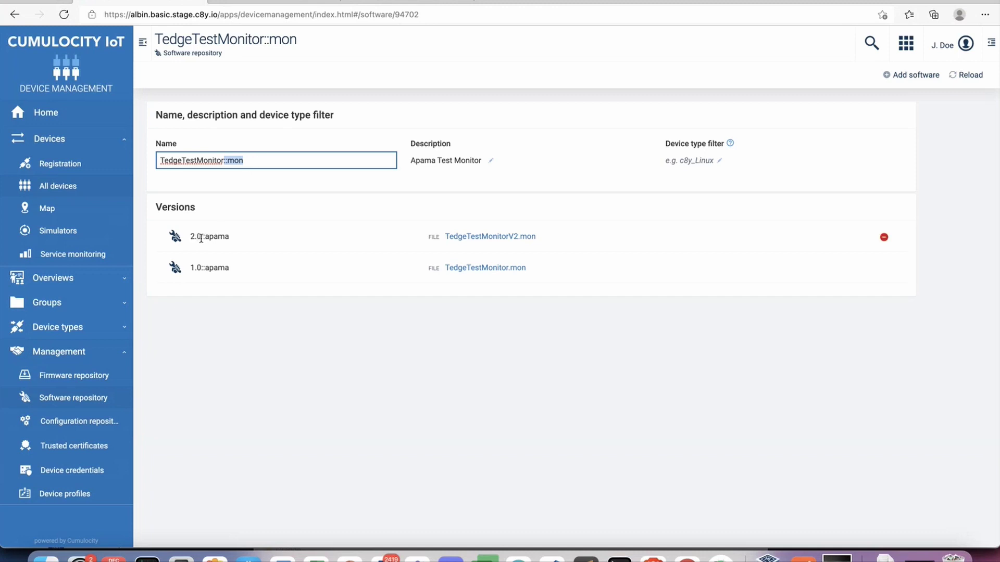
{"action": "left_click_drag", "start_coordinate": [201, 239], "coordinate": [235, 237]}
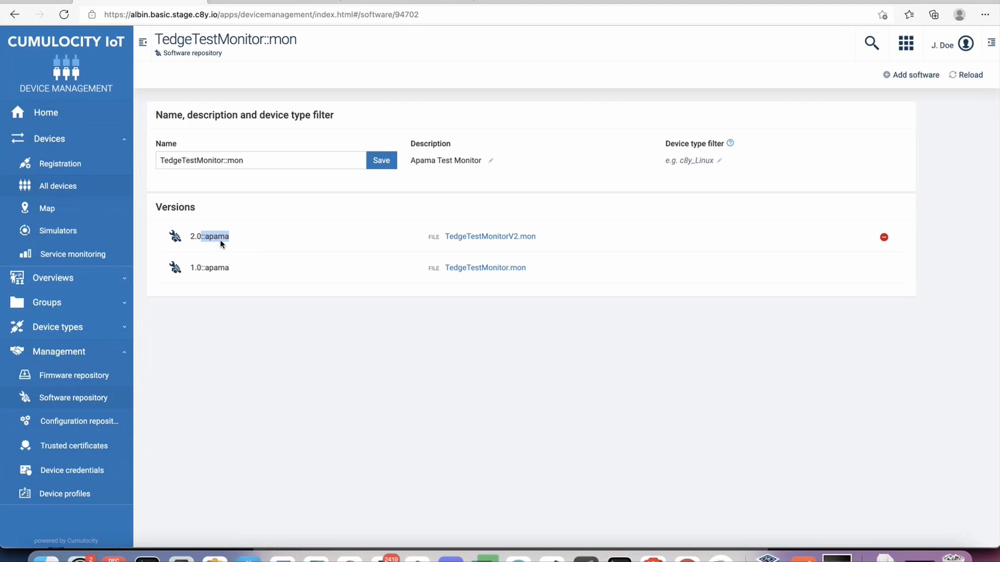
{"action": "left_click", "coordinate": [370, 392]}
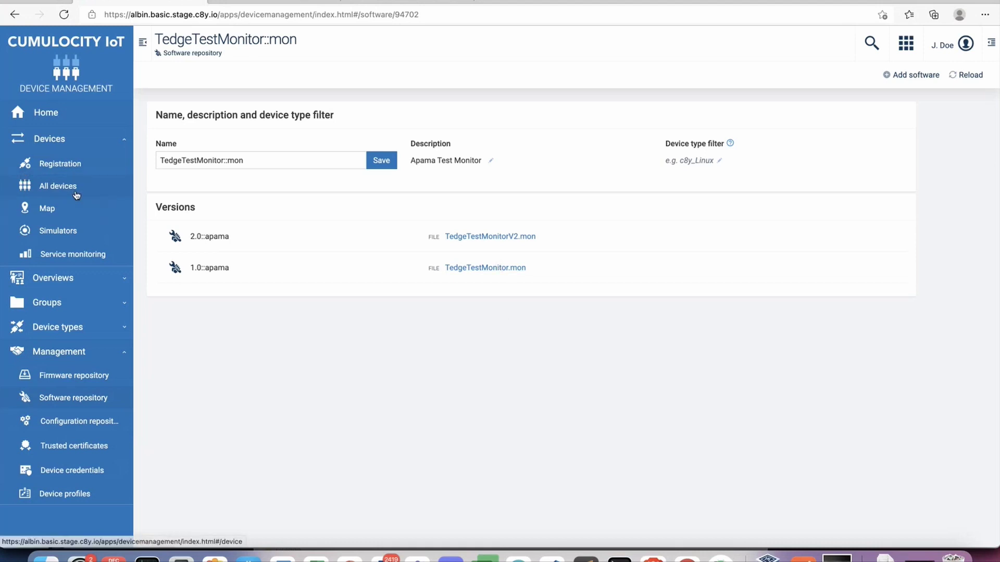
Open the registered MQTT device from the list of all devices and show its installed software.
{"action": "left_click", "coordinate": [66, 193]}
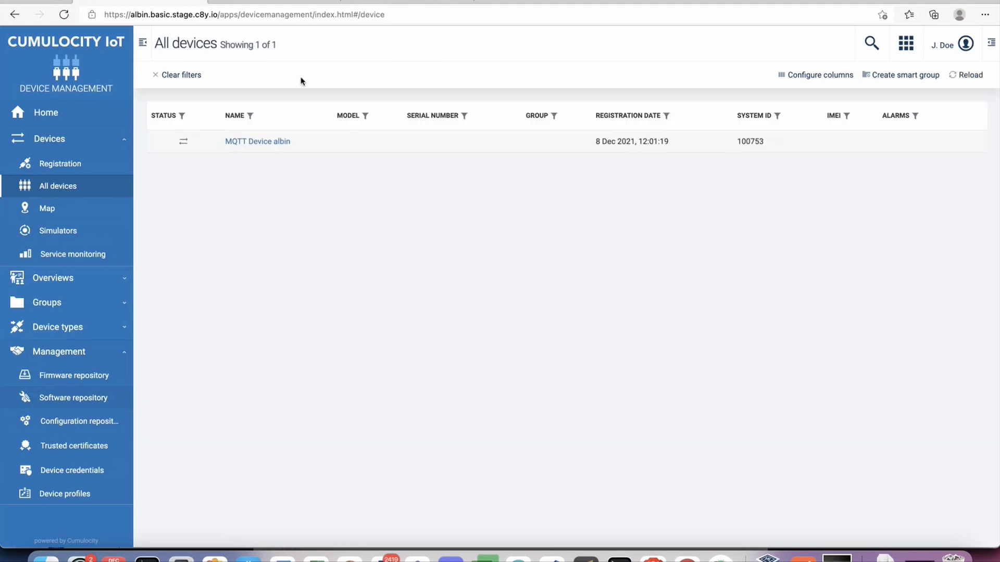
{"action": "left_click", "coordinate": [266, 141]}
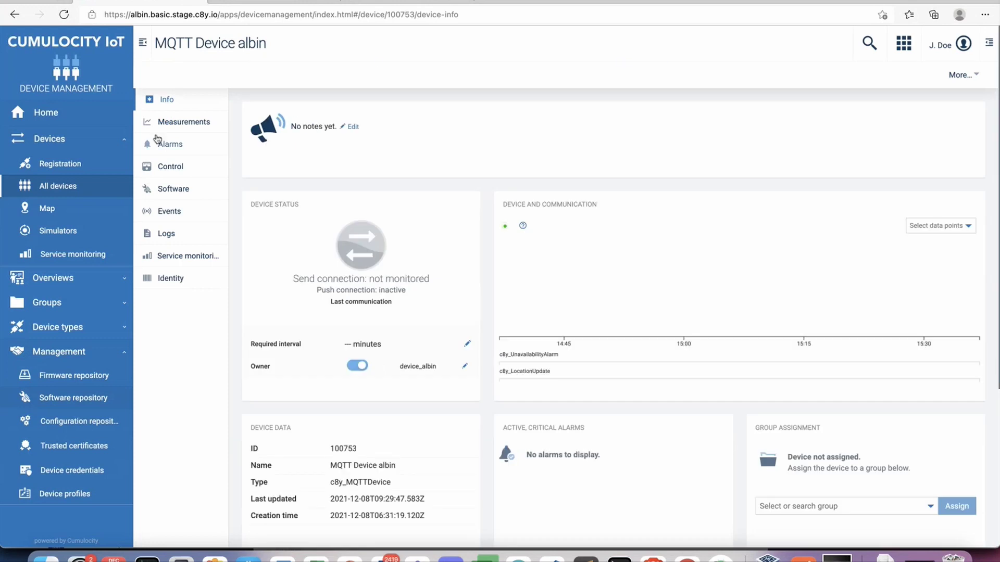
{"action": "left_click", "coordinate": [176, 191]}
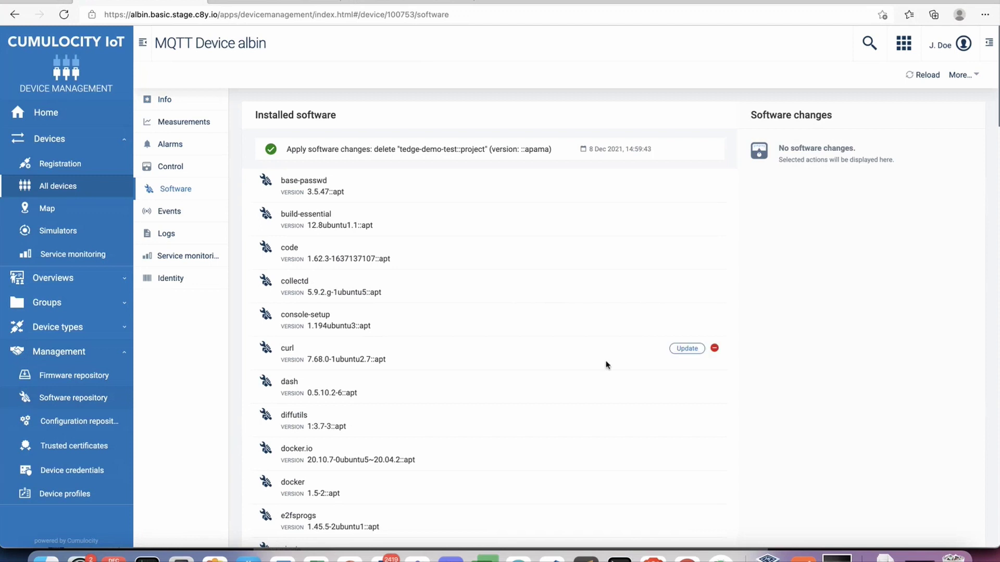
Install the ::apama version of quickstart::project on the device and apply the software changes.
{"action": "scroll", "coordinate": [605, 365], "scroll_direction": "down", "scroll_amount": 15}
{"action": "scroll", "coordinate": [605, 365], "scroll_direction": "down", "scroll_amount": 10}
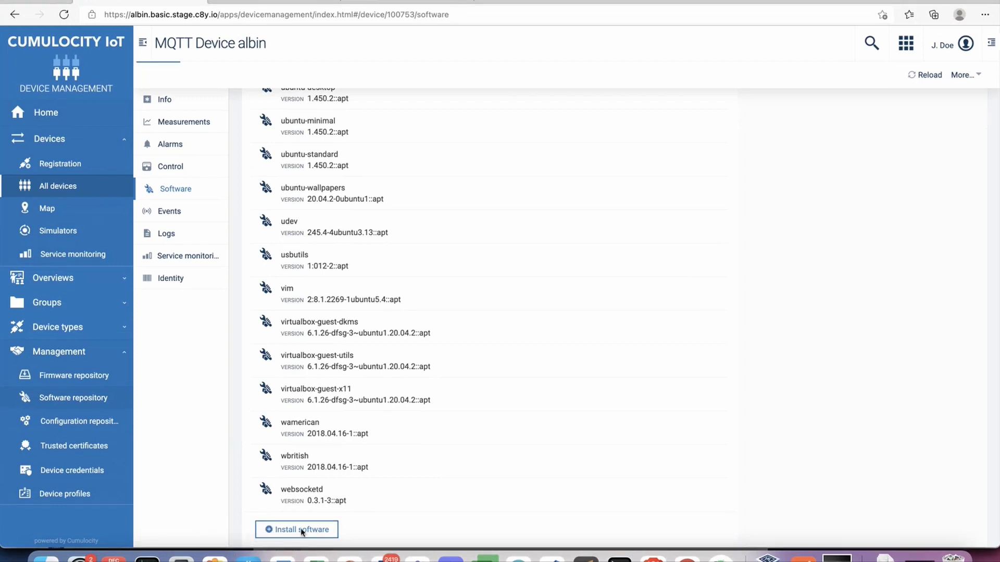
{"action": "left_click", "coordinate": [302, 531]}
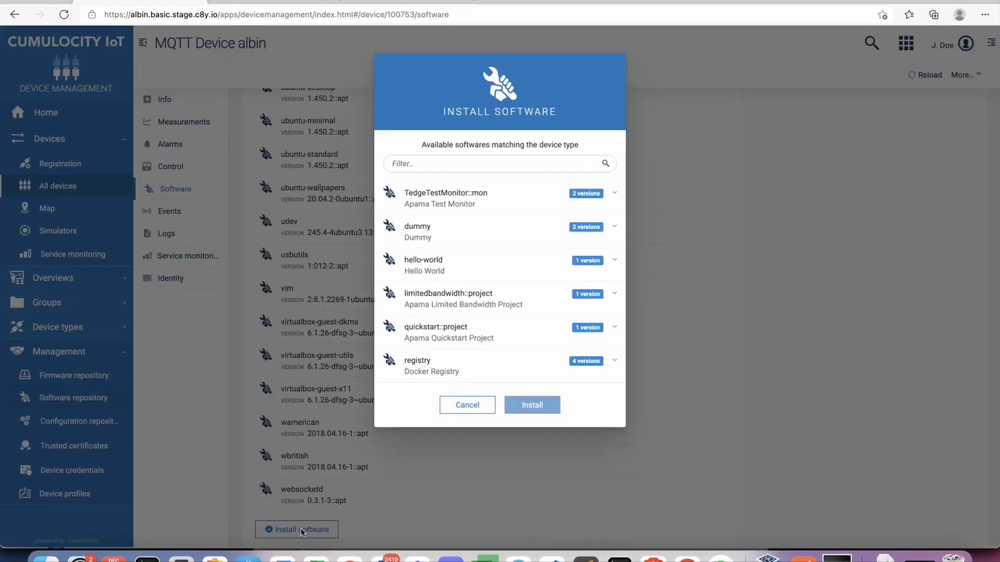
{"action": "left_click", "coordinate": [615, 328]}
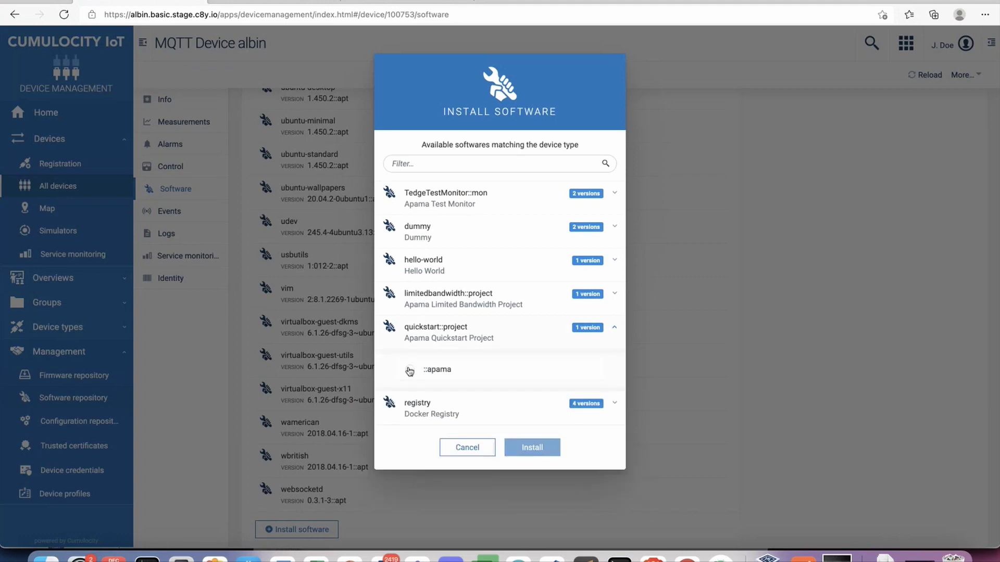
{"action": "left_click", "coordinate": [410, 369]}
{"action": "left_click", "coordinate": [541, 452]}
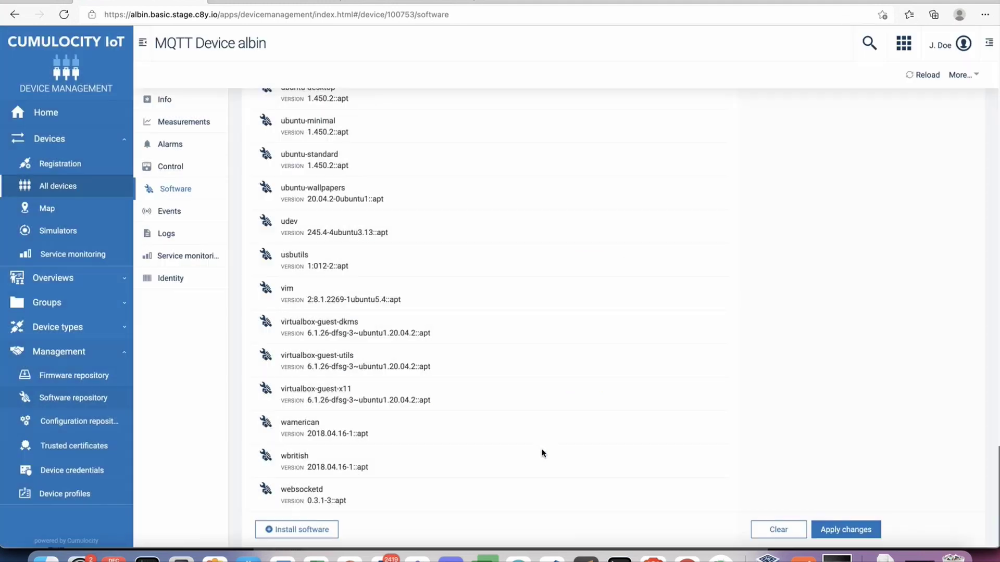
{"action": "left_click", "coordinate": [851, 529]}
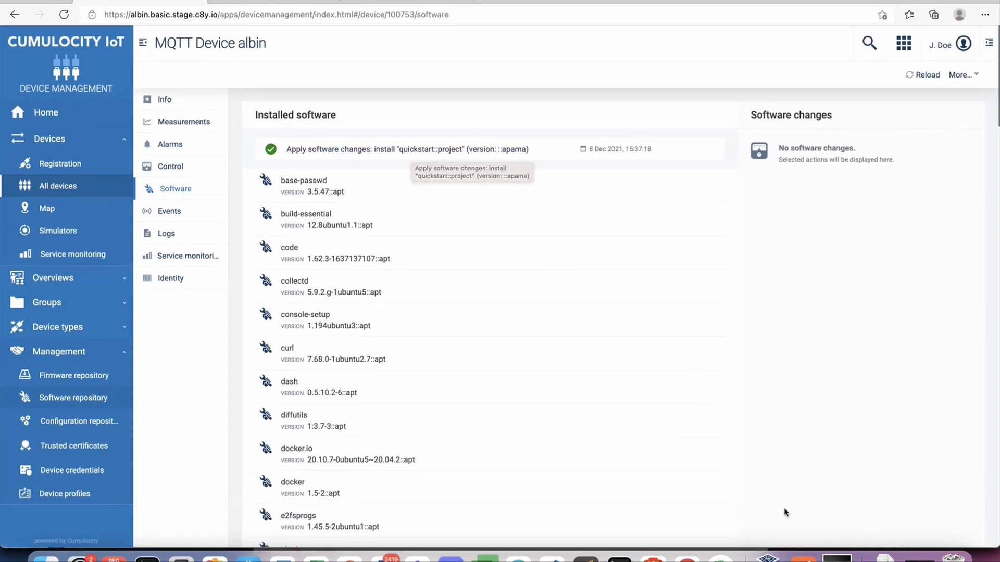
Switch to the Ubuntu virtual machine's terminal, rerun apama_env engine_inspect -m, and highlight the listed monitor's name.
{"action": "left_click", "coordinate": [836, 558]}
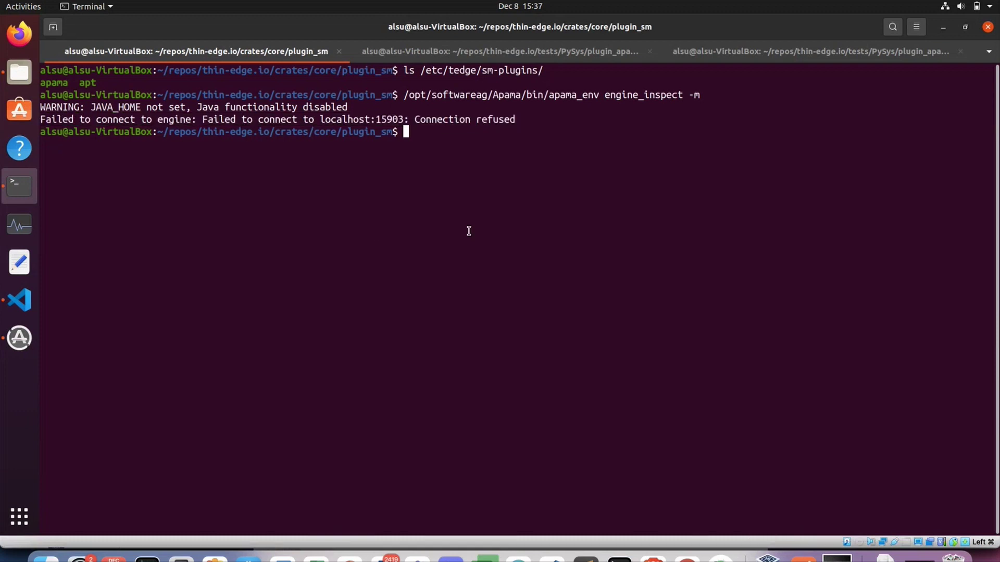
{"action": "key", "text": "Up"}
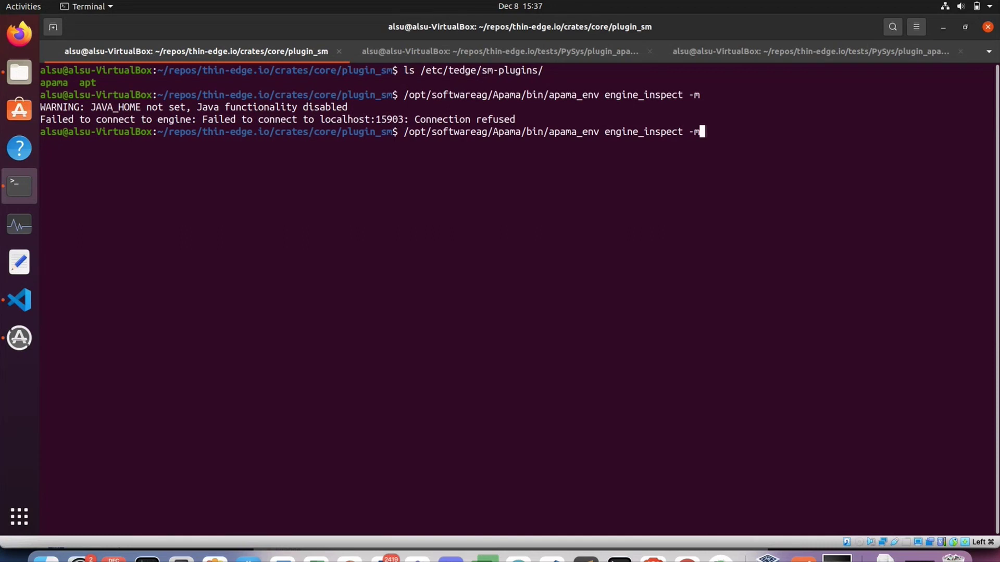
{"action": "key", "text": "Return"}
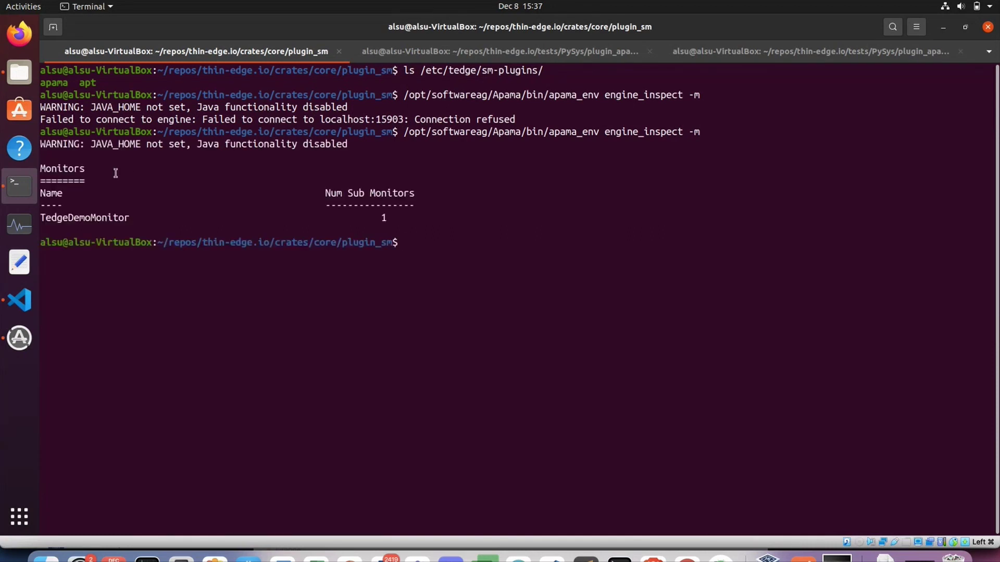
{"action": "double_click", "coordinate": [95, 219]}
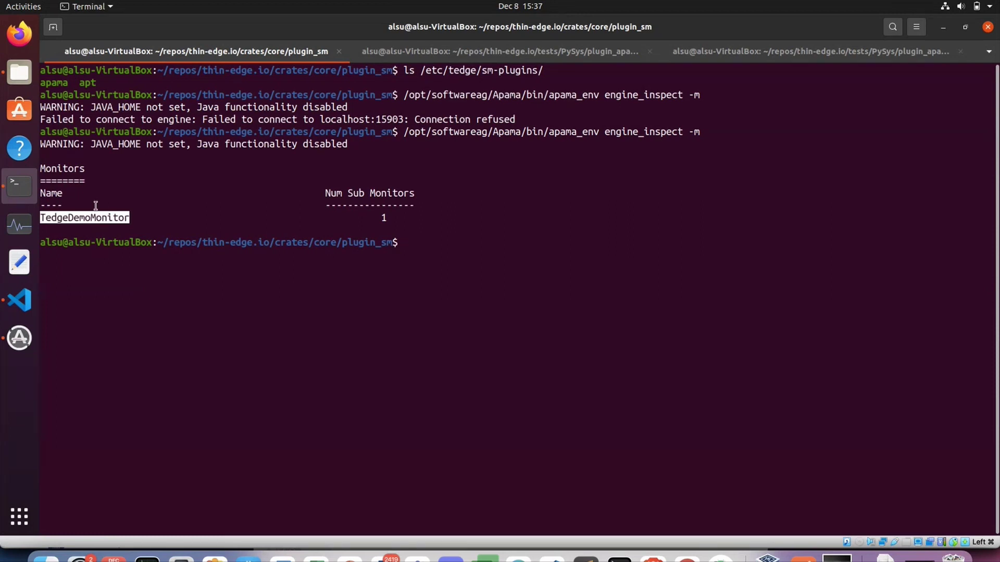
{"action": "double_click", "coordinate": [81, 217]}
Highlight the mosquitto_sub command subscribed to 'tedge/measurements' in the second terminal session, and return to the first session.
{"action": "left_click", "coordinate": [527, 60]}
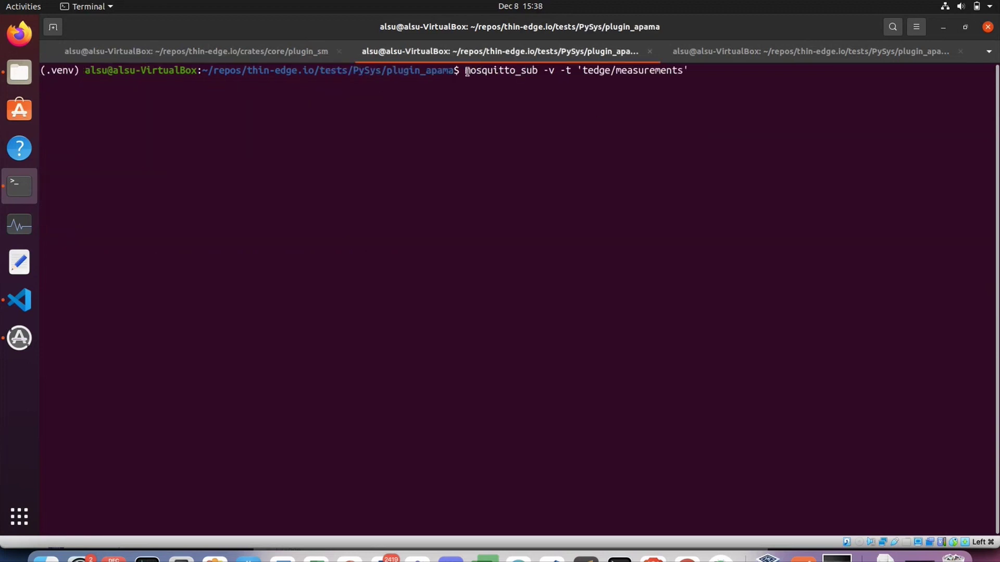
{"action": "left_click_drag", "start_coordinate": [465, 69], "coordinate": [698, 76]}
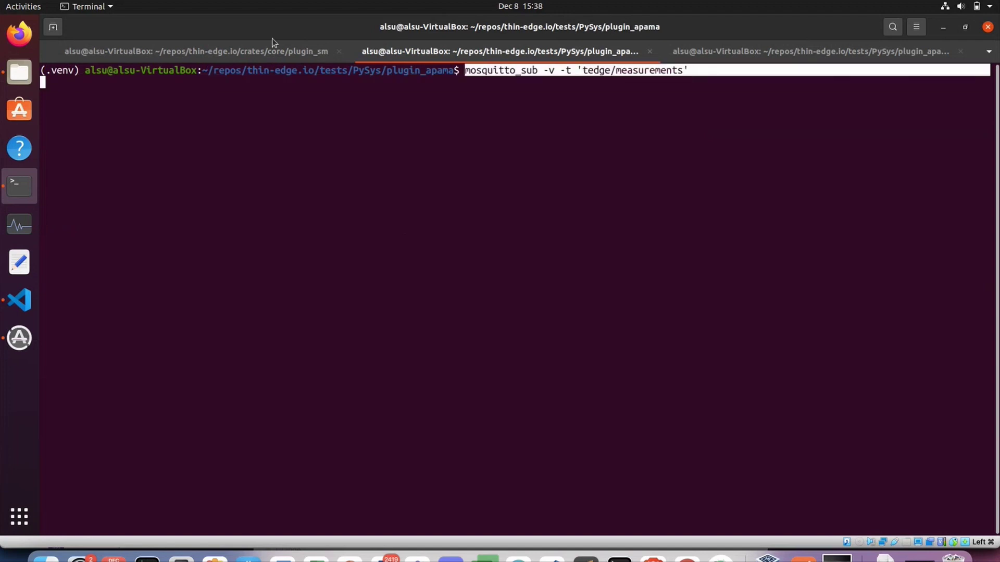
{"action": "left_click", "coordinate": [245, 50]}
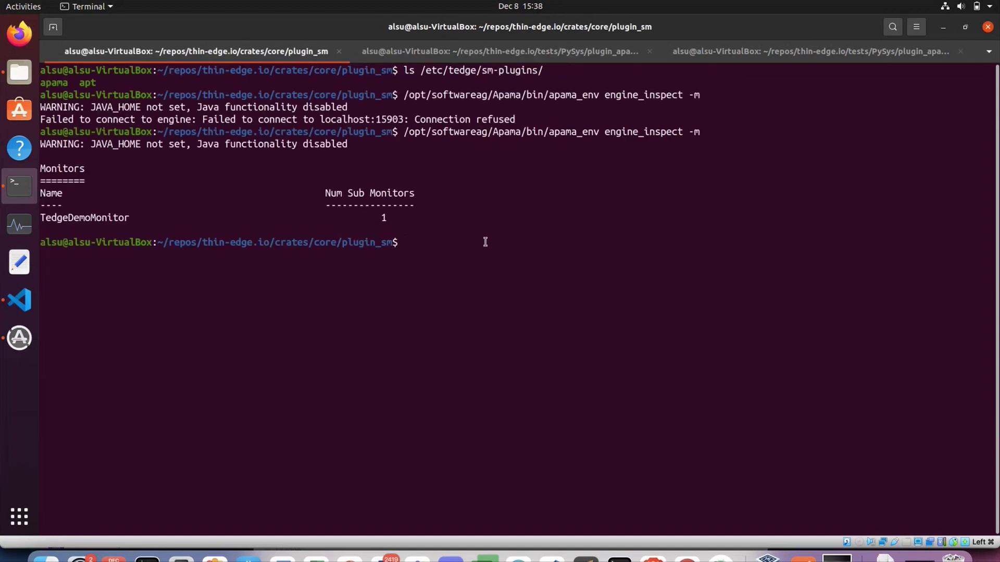
Recall the mosquitto_pub command, highlight its topic and payload, and publish '{ "number": 3 }' to demo/number.
{"action": "key", "text": "ctrl+r"}
{"action": "type", "text": "pub"}
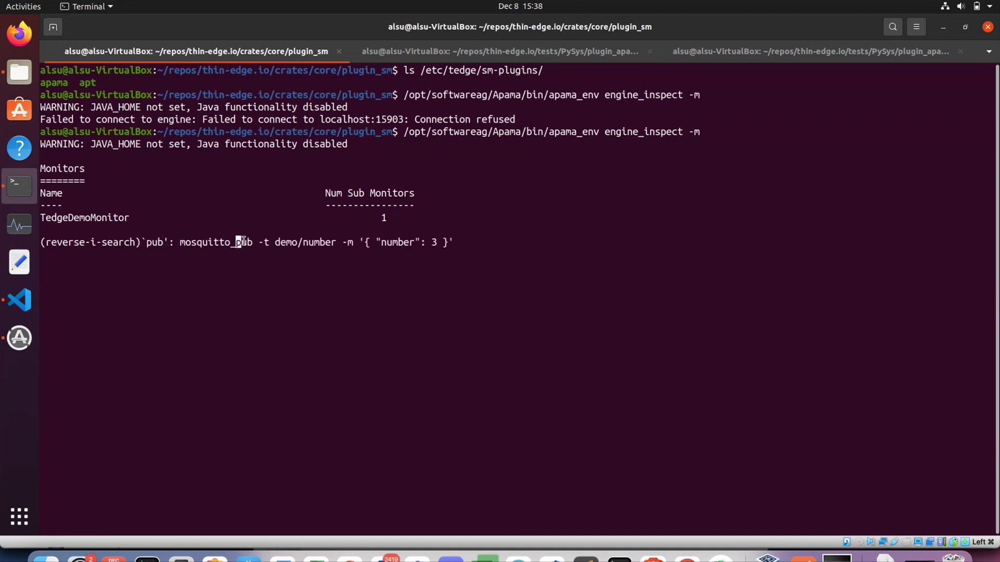
{"action": "left_click_drag", "start_coordinate": [275, 242], "coordinate": [336, 242]}
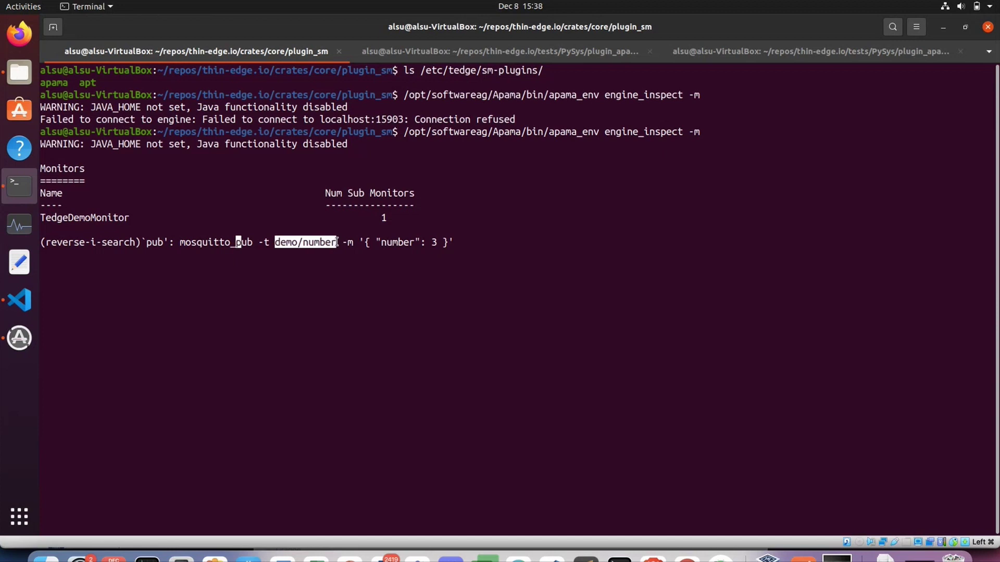
{"action": "left_click_drag", "start_coordinate": [365, 242], "coordinate": [444, 244]}
{"action": "left_click", "coordinate": [444, 243]}
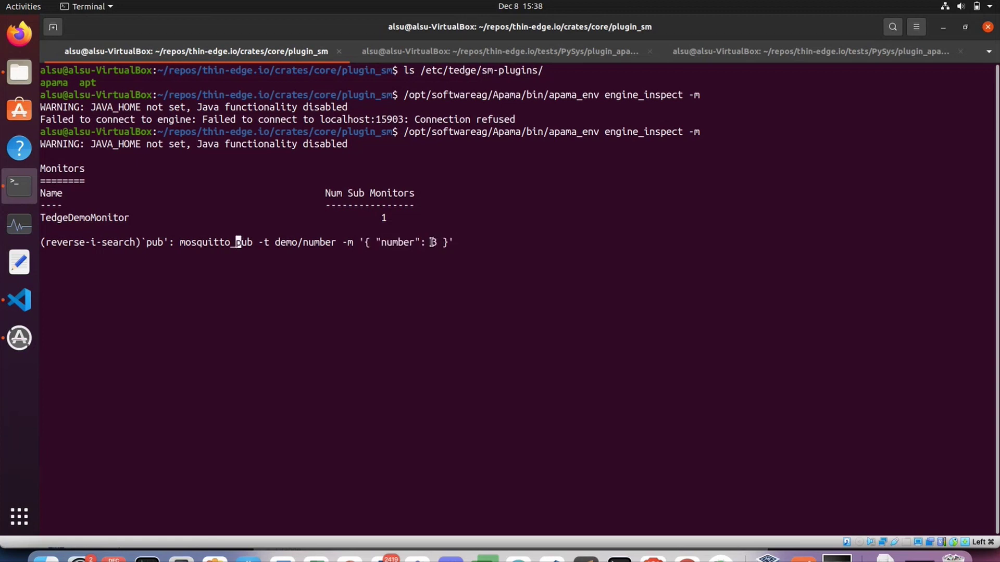
{"action": "double_click", "coordinate": [434, 243]}
{"action": "key", "text": "Return"}
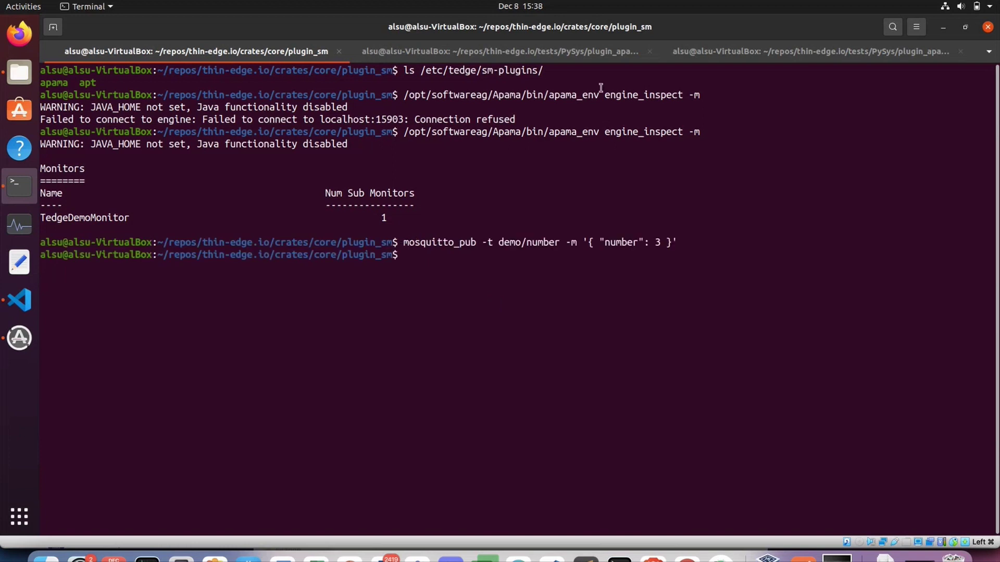
Highlight the topic and number payload of the message received in the mosquitto_sub session, and return to the first session.
{"action": "left_click", "coordinate": [528, 55]}
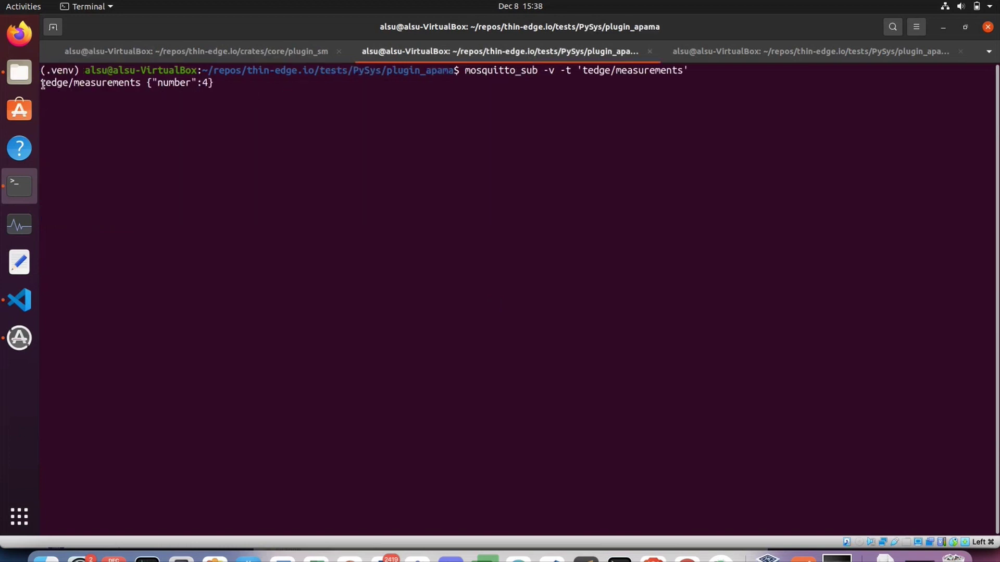
{"action": "left_click_drag", "start_coordinate": [44, 86], "coordinate": [143, 83]}
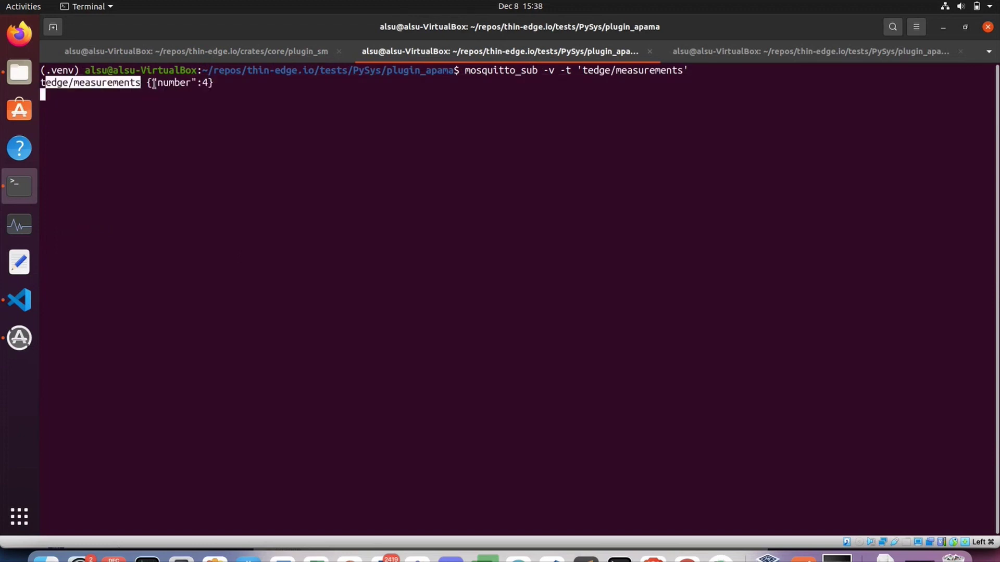
{"action": "double_click", "coordinate": [174, 82]}
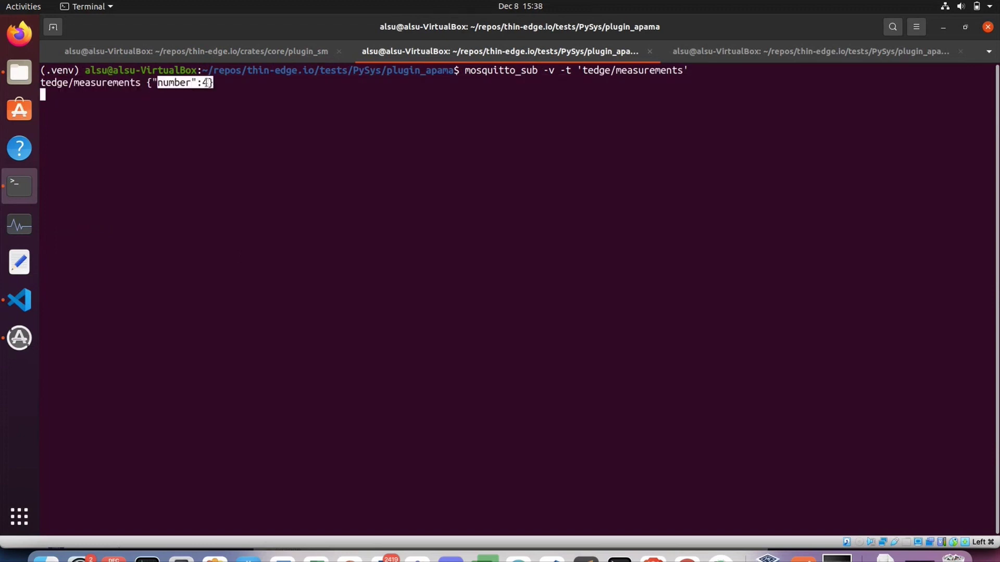
{"action": "left_click", "coordinate": [206, 83]}
{"action": "left_click", "coordinate": [264, 52]}
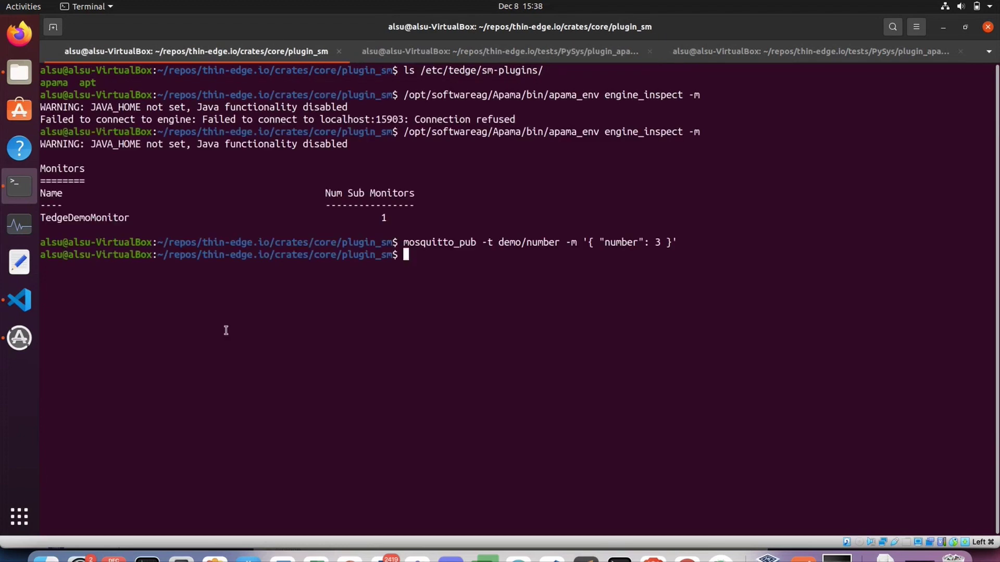
Switch to Microsoft Edge, install version 1.0::apama of TedgeTestMonitor::mon on the device, and apply the software changes.
{"action": "left_click", "coordinate": [519, 556]}
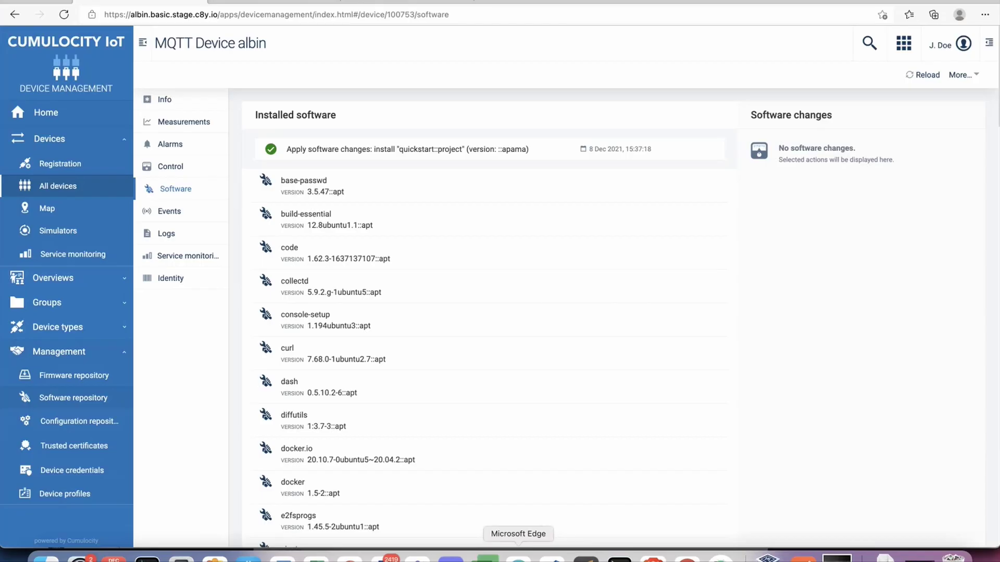
{"action": "scroll", "coordinate": [802, 387], "scroll_direction": "down", "scroll_amount": 10}
{"action": "scroll", "coordinate": [802, 387], "scroll_direction": "down", "scroll_amount": 5}
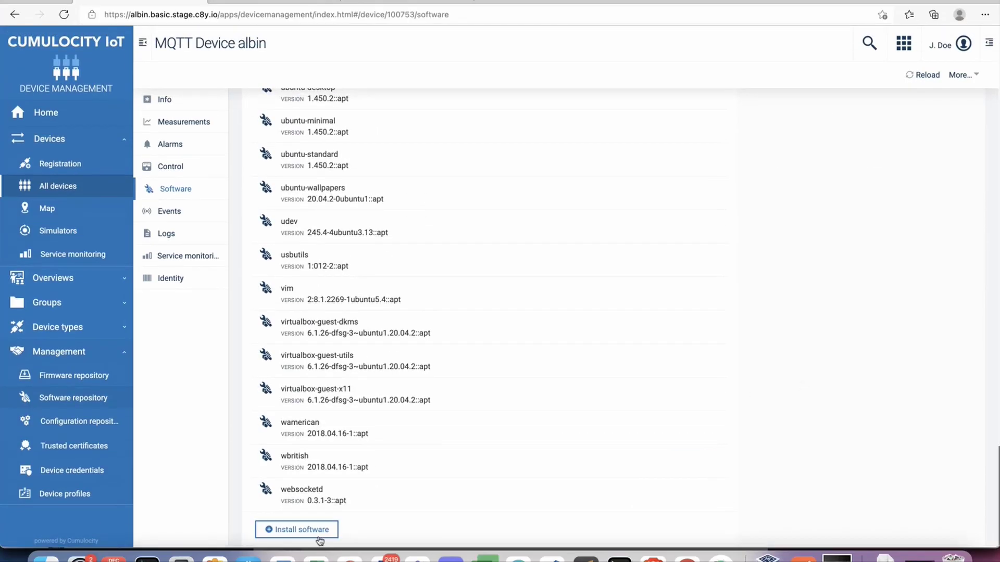
{"action": "left_click", "coordinate": [308, 533]}
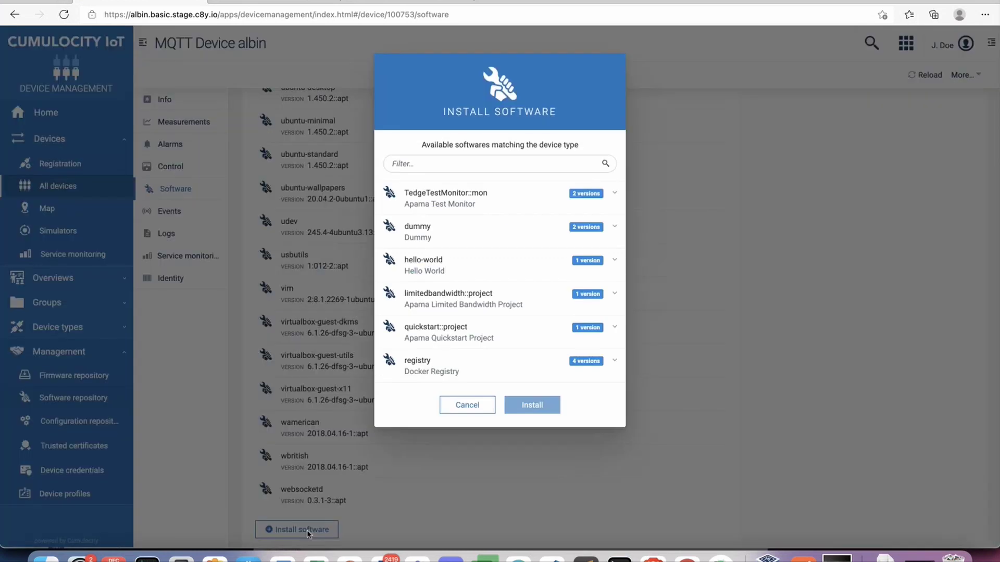
{"action": "left_click", "coordinate": [614, 193]}
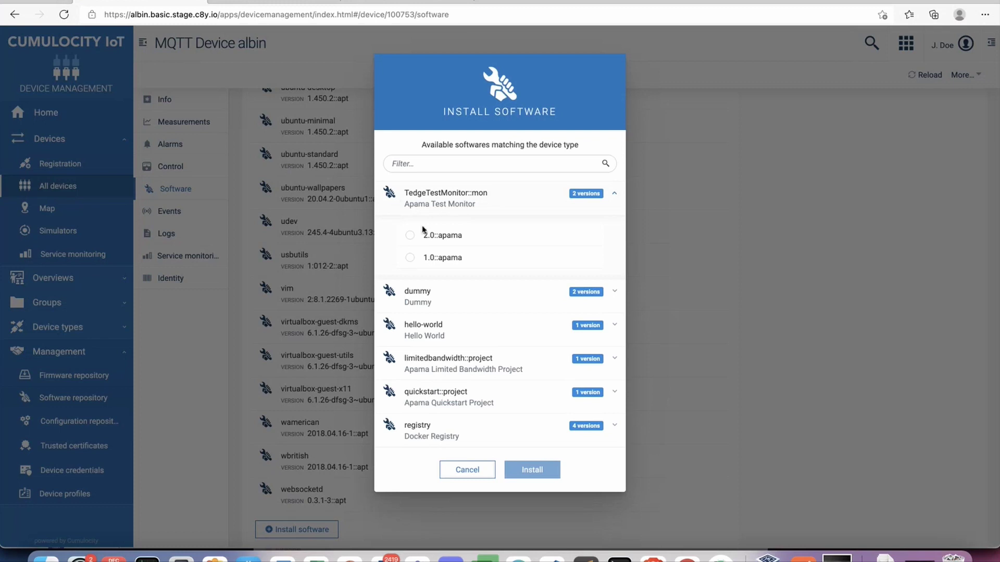
{"action": "left_click", "coordinate": [411, 259]}
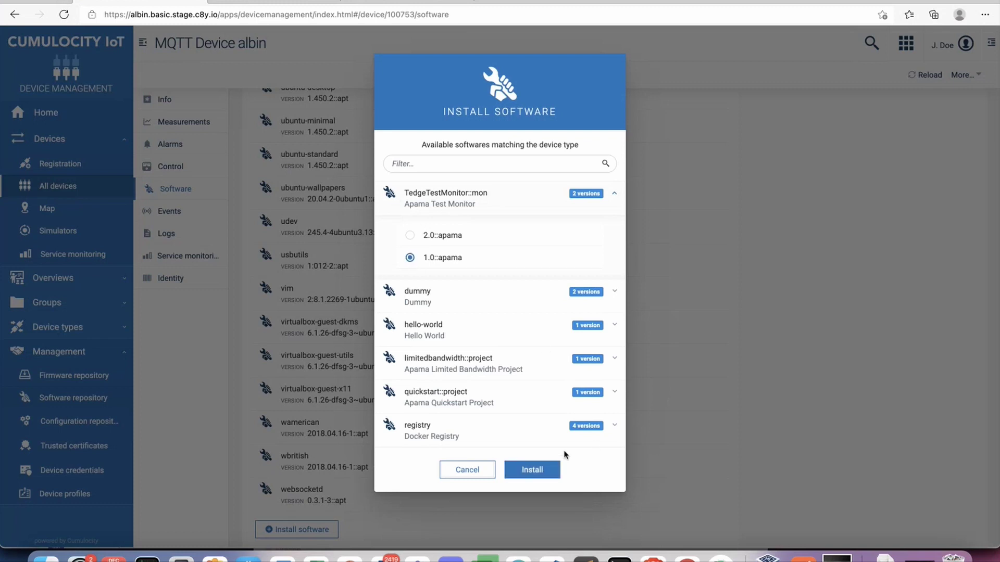
{"action": "left_click", "coordinate": [531, 469]}
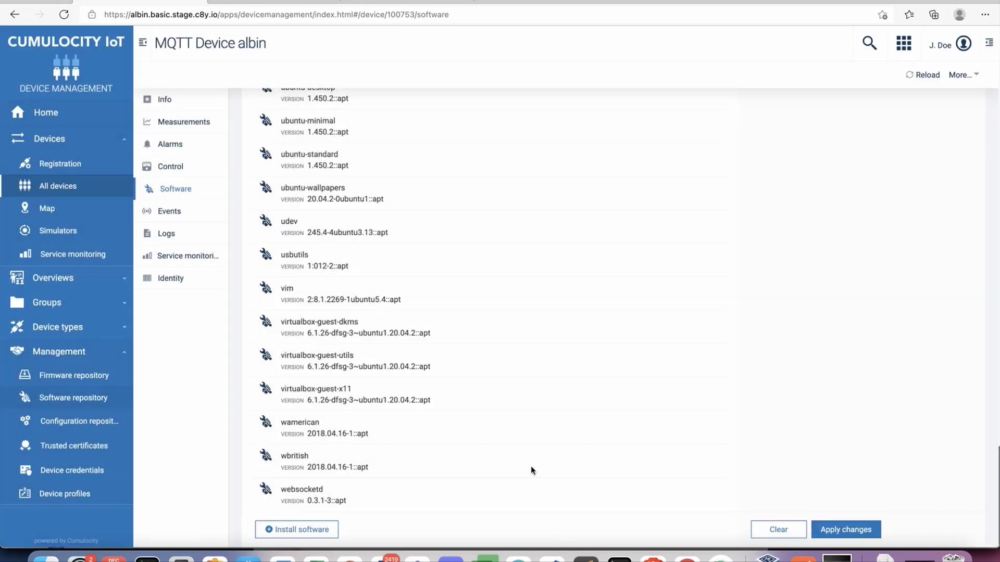
{"action": "left_click", "coordinate": [833, 534]}
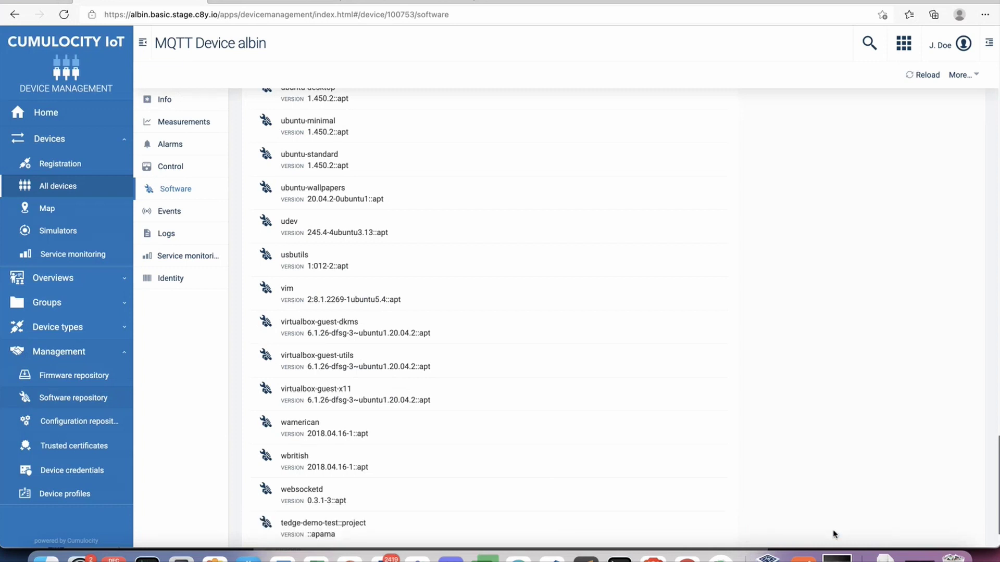
Reload the installed software list and highlight the Apama project and monitor entries at its end.
{"action": "scroll", "coordinate": [475, 489], "scroll_direction": "down", "scroll_amount": 2}
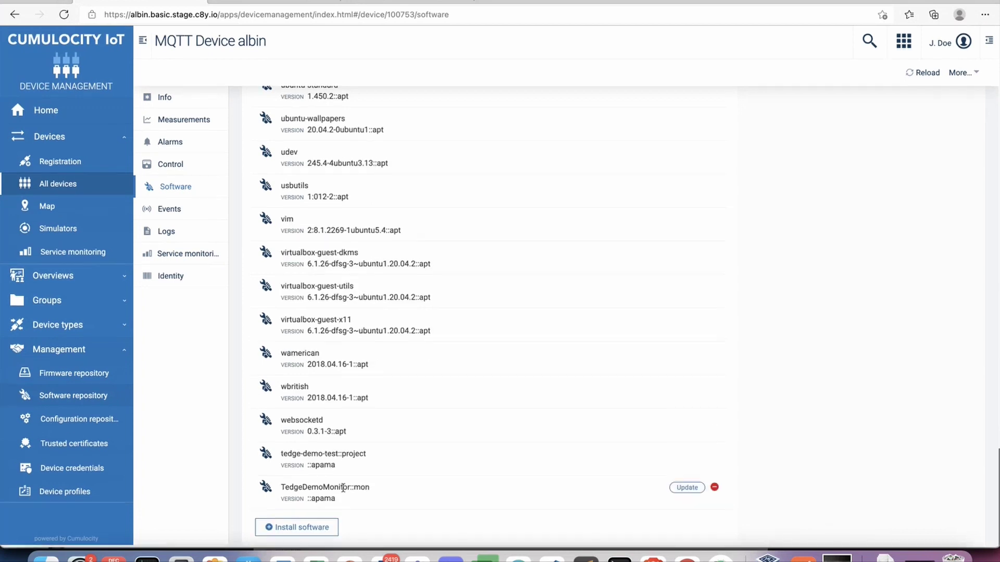
{"action": "left_click", "coordinate": [923, 75]}
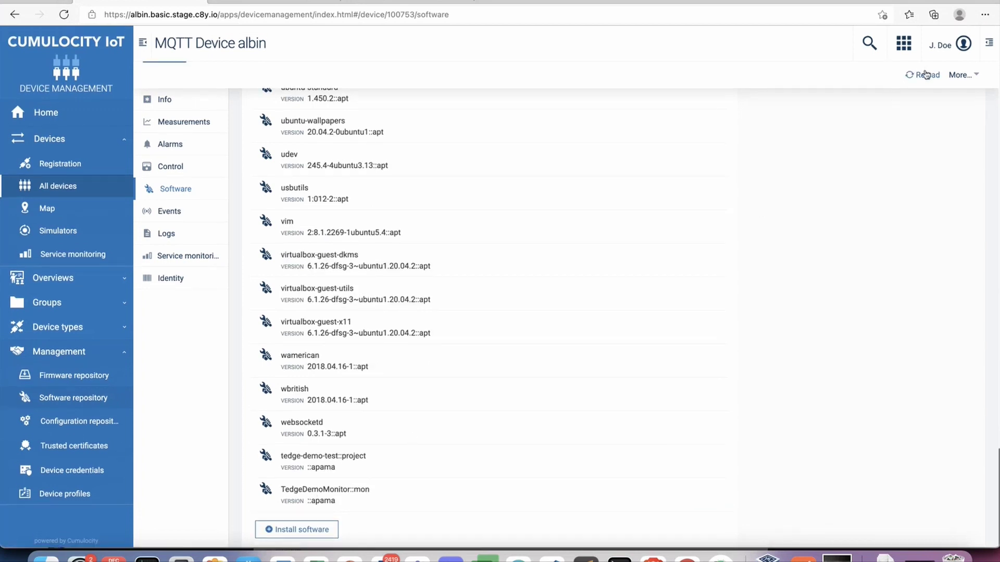
{"action": "scroll", "coordinate": [515, 365], "scroll_direction": "down", "scroll_amount": 1}
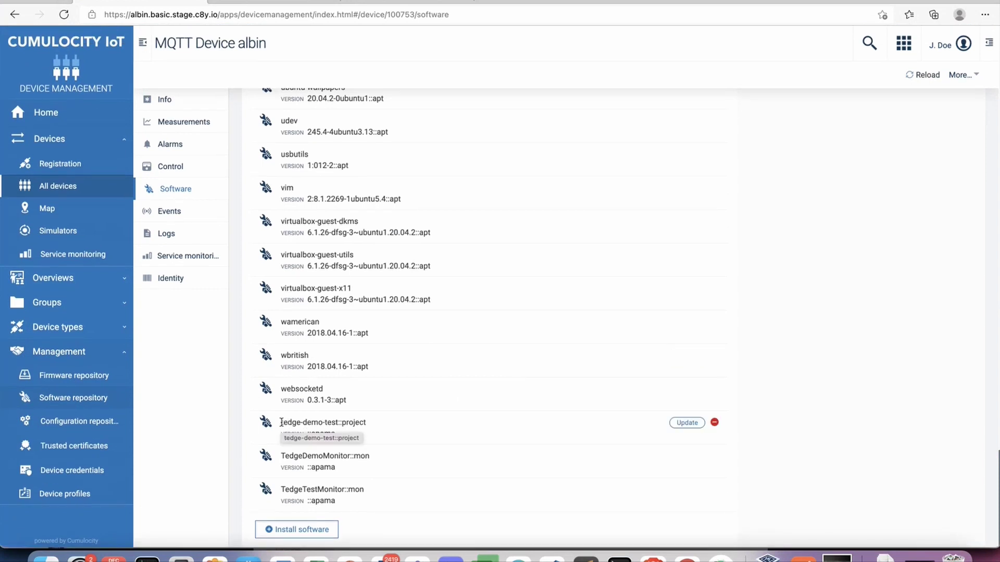
{"action": "left_click_drag", "start_coordinate": [282, 423], "coordinate": [371, 425]}
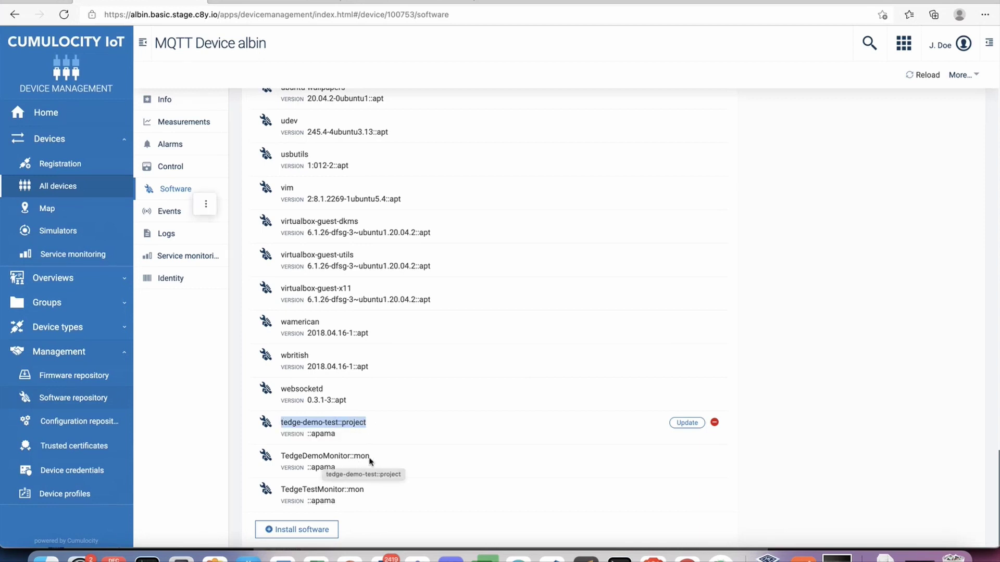
{"action": "left_click", "coordinate": [320, 453], "text": "shift"}
{"action": "left_click_drag", "start_coordinate": [320, 453], "coordinate": [355, 457]}
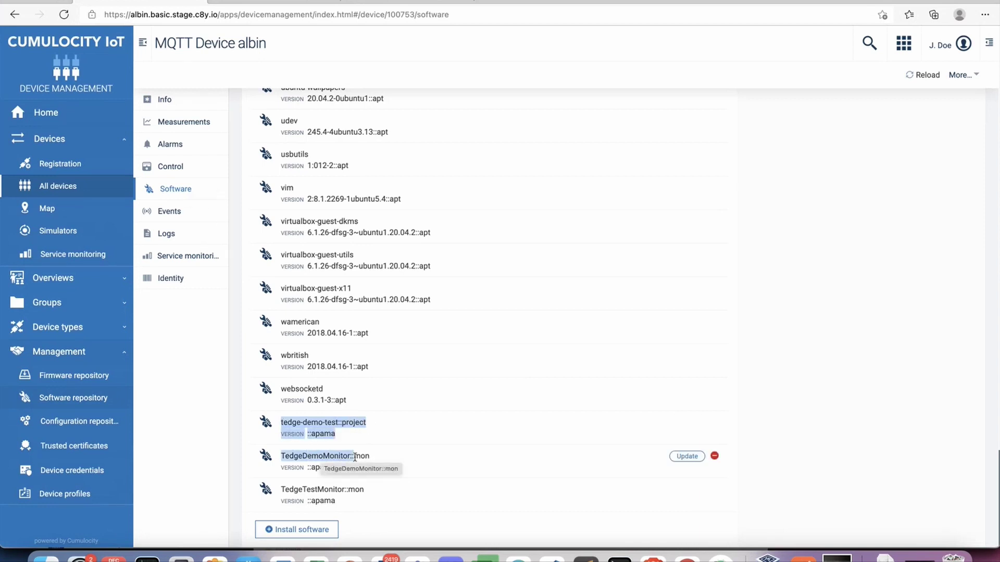
{"action": "left_click", "coordinate": [280, 492]}
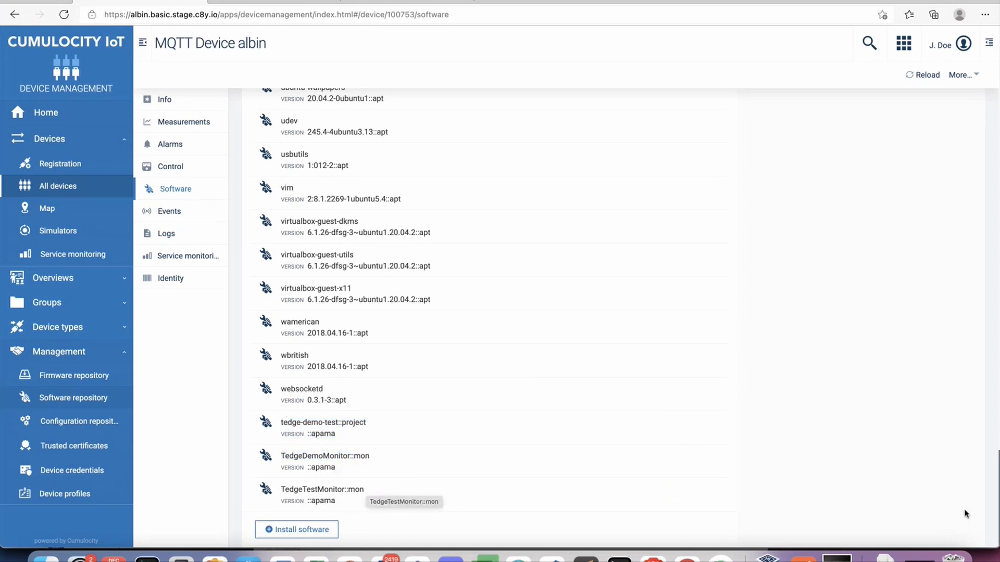
Switch to the Ubuntu terminal, rerun apama_env engine_inspect -m, and highlight TedgeTestMonitor in the monitor list.
{"action": "left_click", "coordinate": [837, 557]}
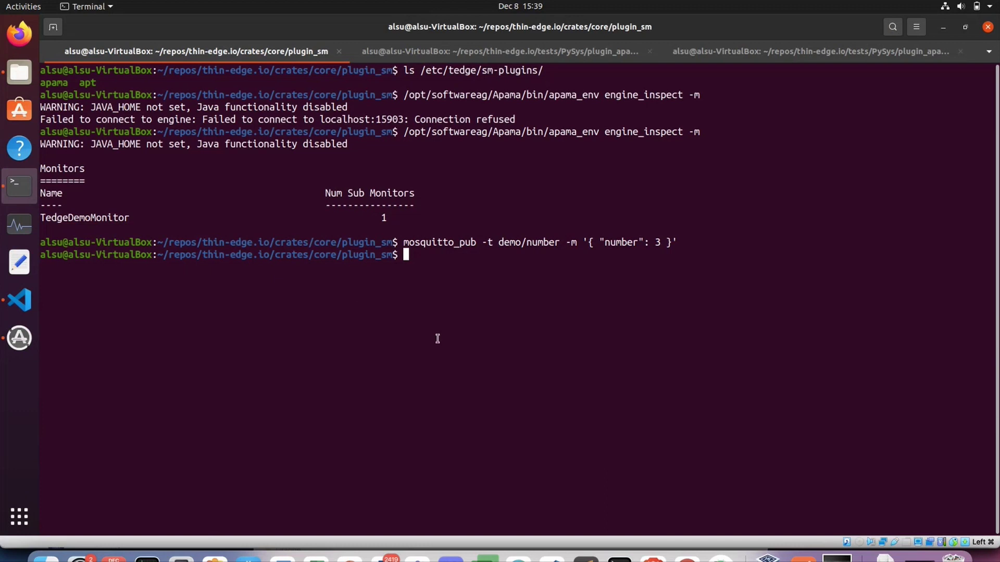
{"action": "key", "text": "Up"}
{"action": "key", "text": "Up"}
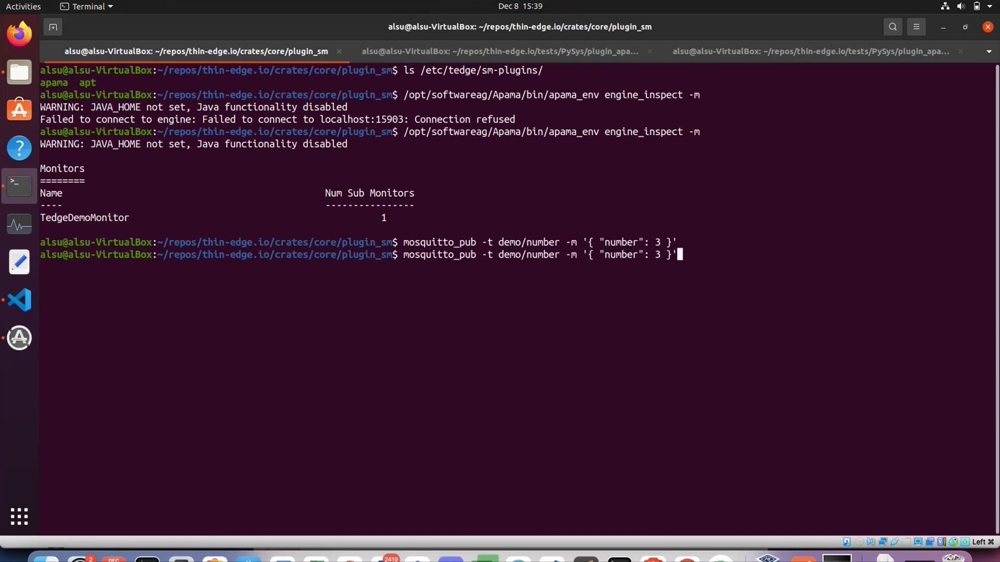
{"action": "key", "text": "Return"}
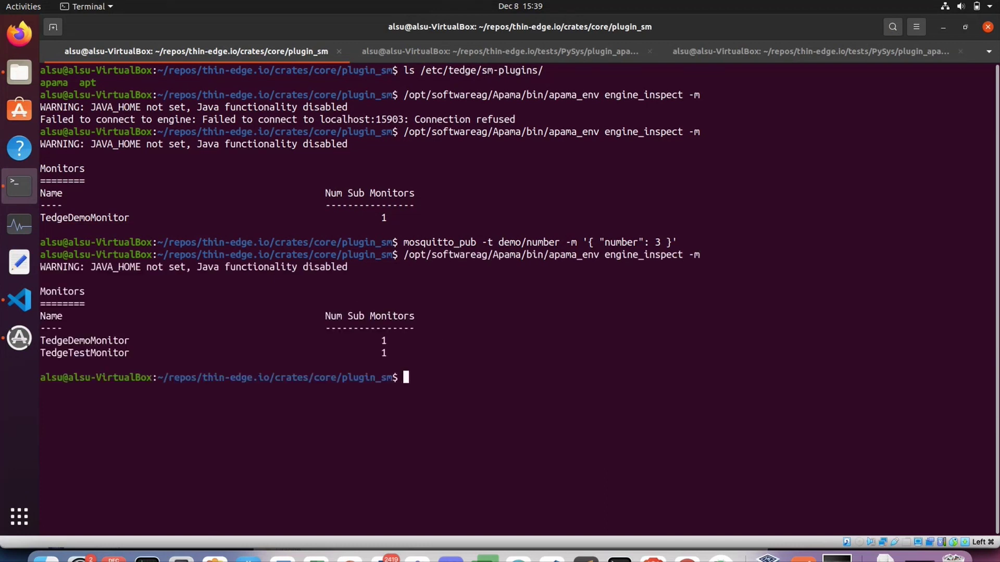
{"action": "triple_click", "coordinate": [596, 253]}
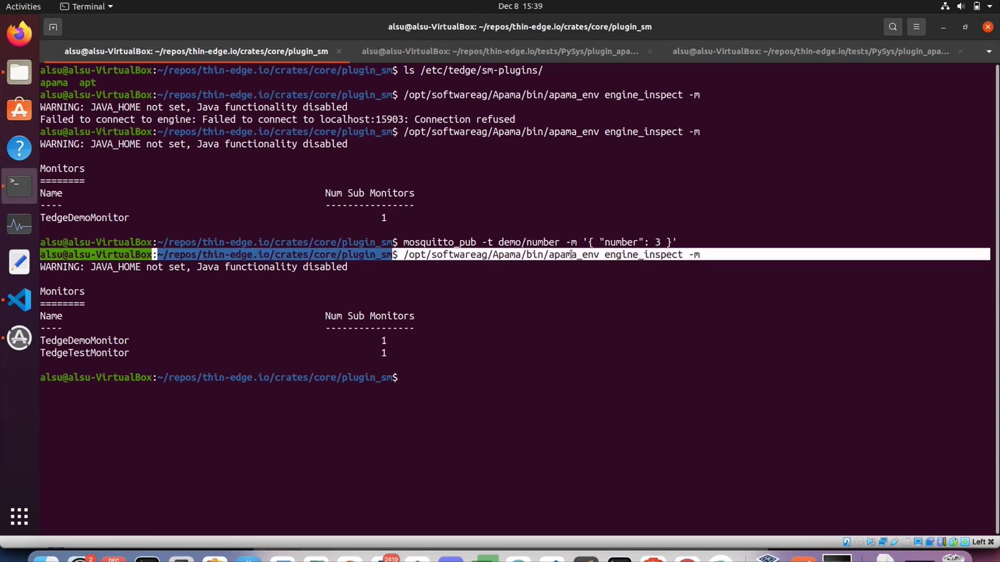
{"action": "triple_click", "coordinate": [85, 354]}
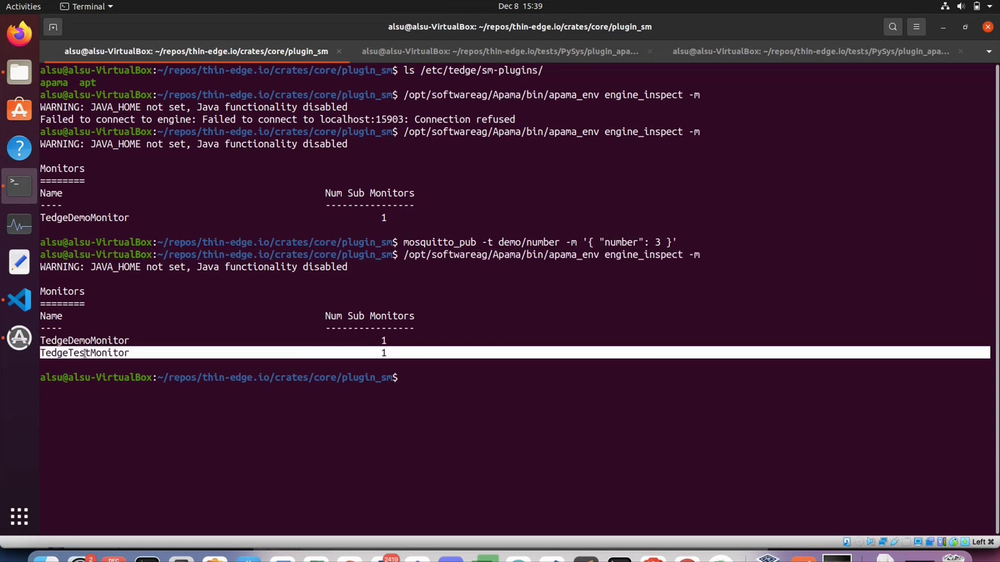
{"action": "double_click", "coordinate": [67, 354]}
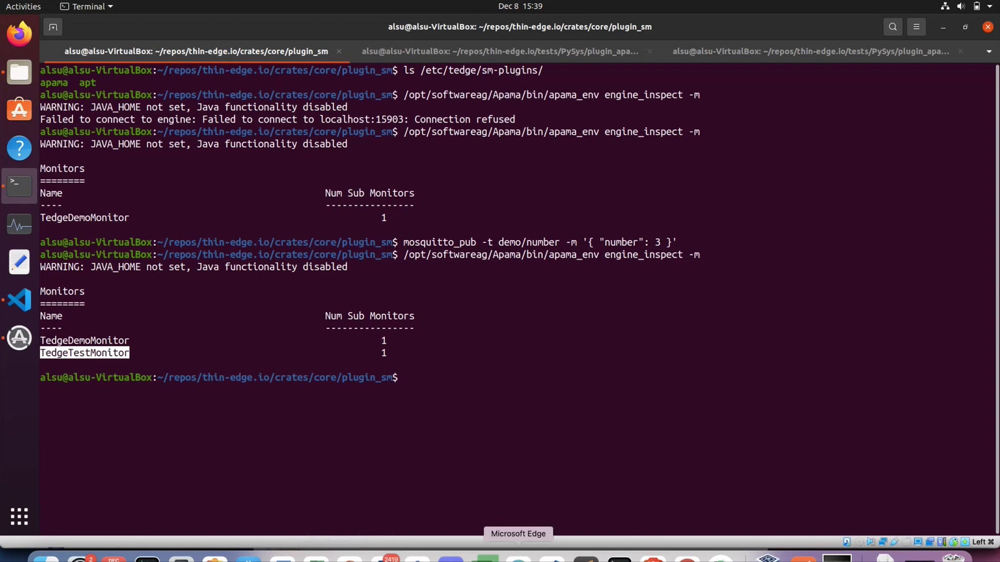
Review the tedge/measurements subscription output, the earlier demo/number publish command and the TedgeTestMonitor entry in the engine's monitor list.
{"action": "left_click", "coordinate": [521, 416]}
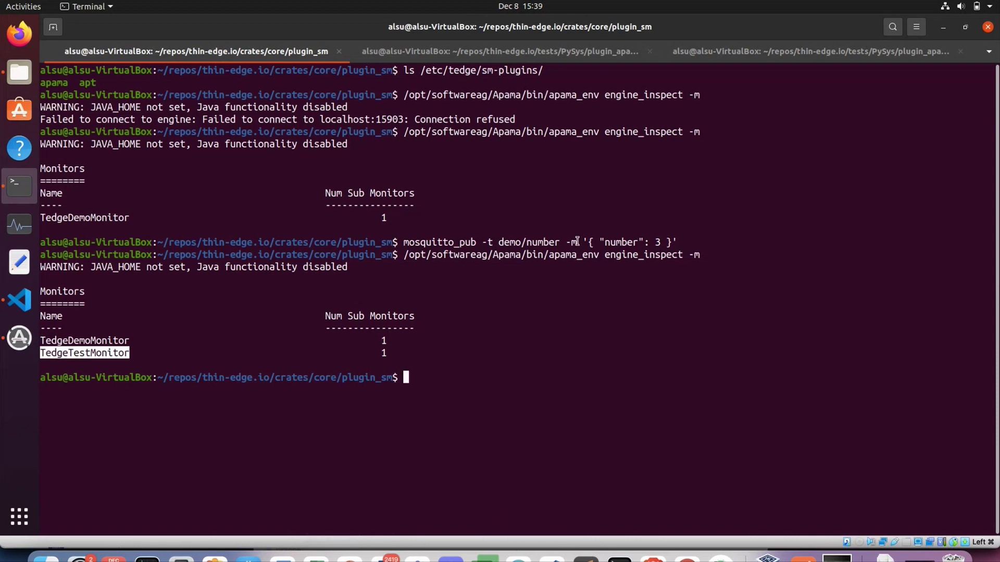
{"action": "left_click", "coordinate": [520, 54]}
{"action": "left_click", "coordinate": [260, 57]}
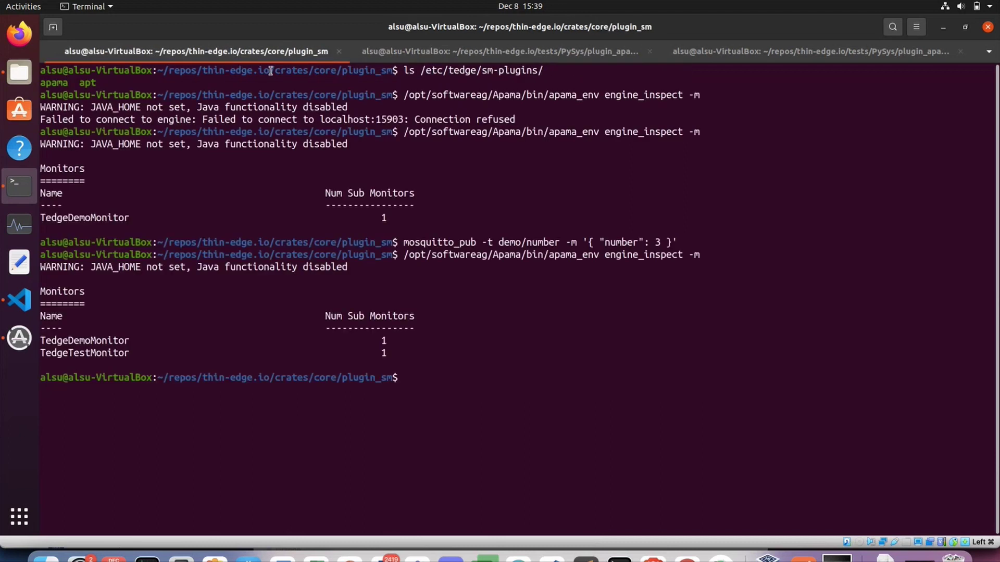
{"action": "left_click", "coordinate": [551, 59]}
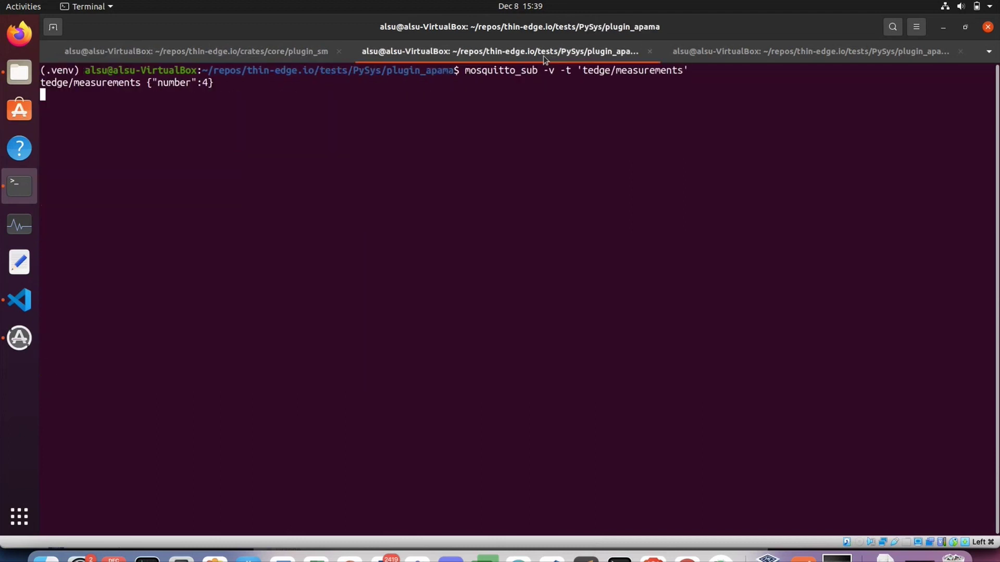
{"action": "key", "text": "ctrl+Page_Up"}
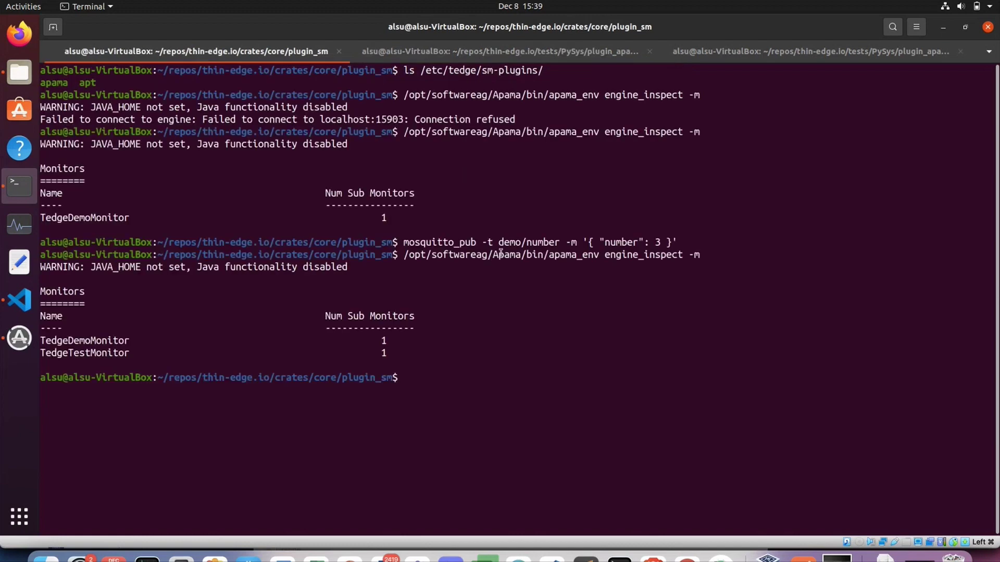
{"action": "left_click_drag", "start_coordinate": [499, 243], "coordinate": [537, 256]}
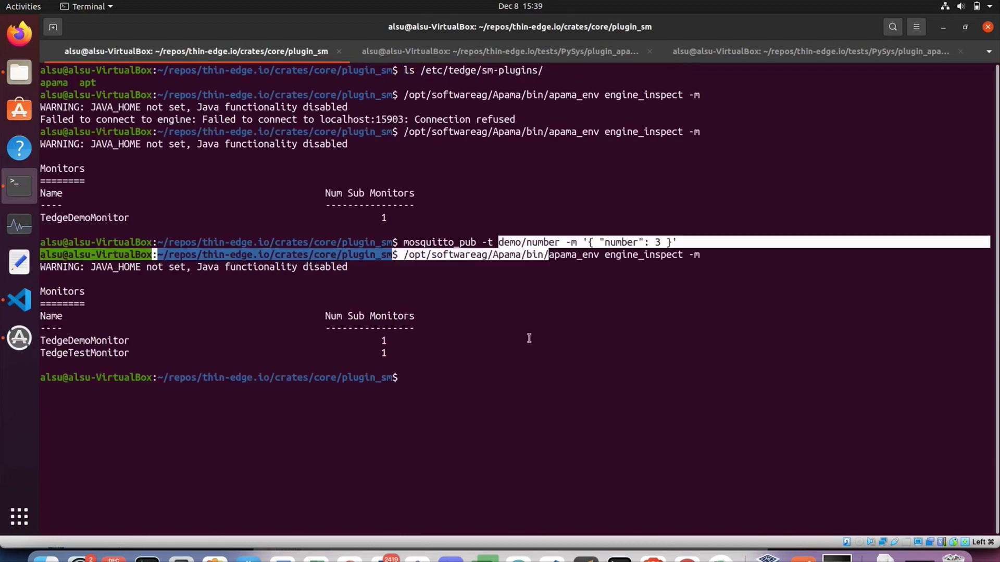
{"action": "left_click", "coordinate": [529, 351]}
{"action": "double_click", "coordinate": [119, 356]}
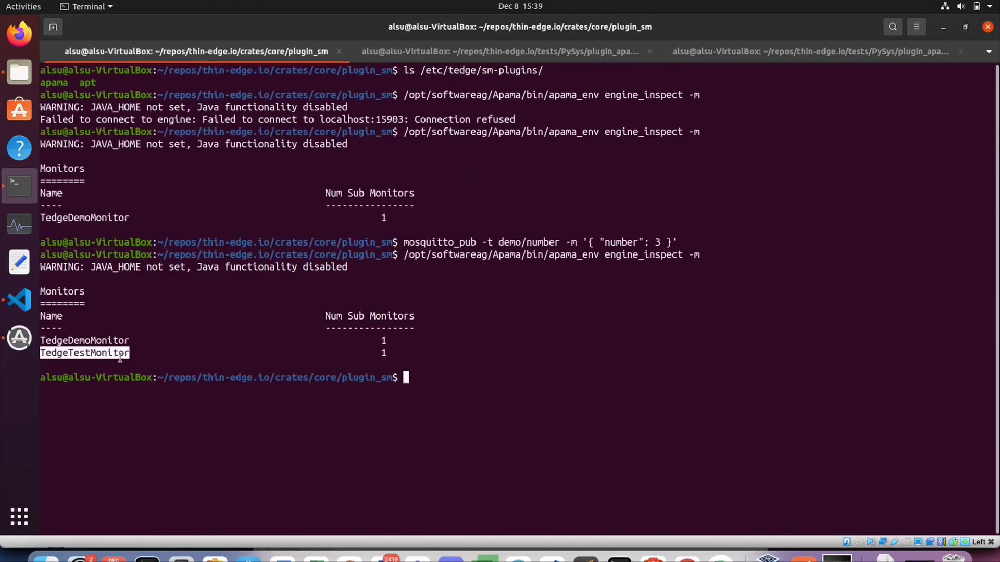
{"action": "left_click", "coordinate": [466, 390]}
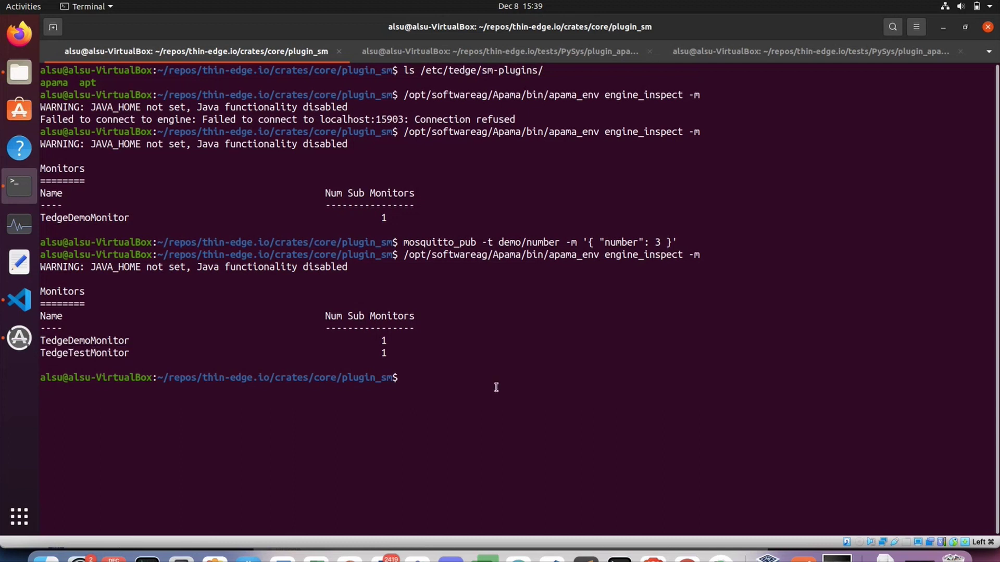
Publish the message '{ "number": 5 }' to the demo/number topic with mosquitto_pub from the plugin_sm session.
{"action": "key", "text": "Up"}
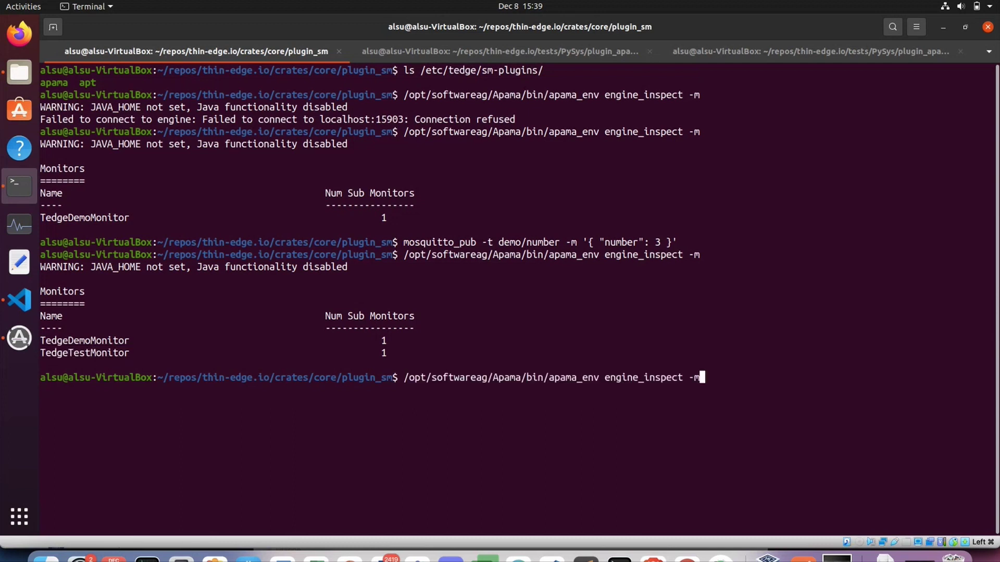
{"action": "key", "text": "Up"}
{"action": "key", "text": "Left"}
{"action": "key", "text": "Left"}
{"action": "key", "text": "Left"}
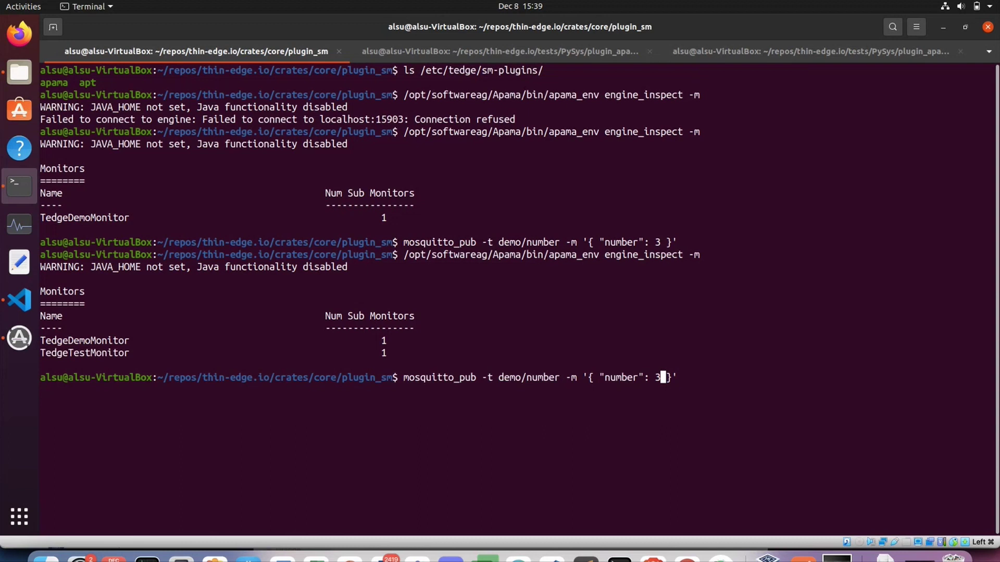
{"action": "key", "text": "BackSpace"}
{"action": "type", "text": "5"}
{"action": "key", "text": "Return"}
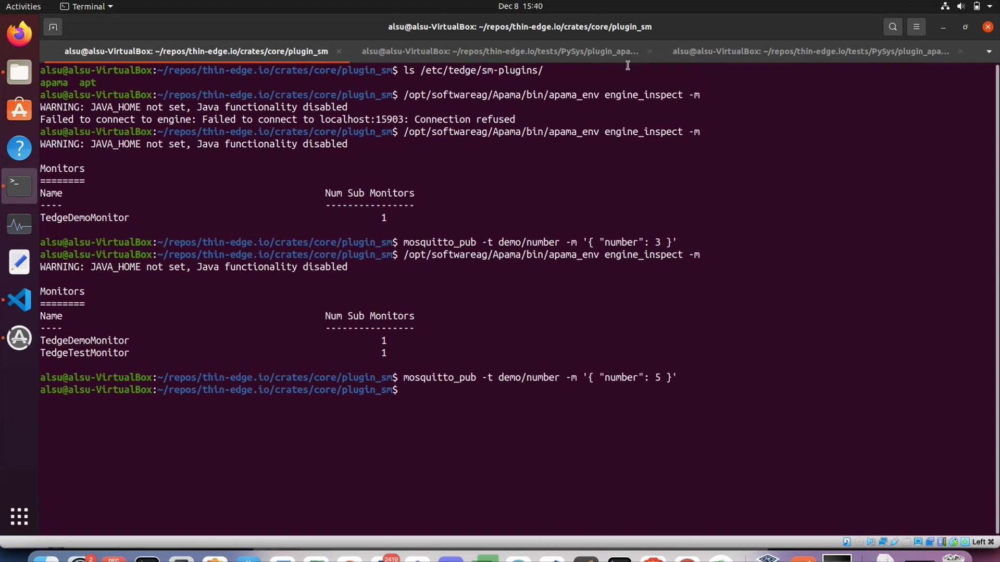
Examine the new messages received by the tedge/measurements subscription after the first publish of number 5.
{"action": "left_click", "coordinate": [514, 54]}
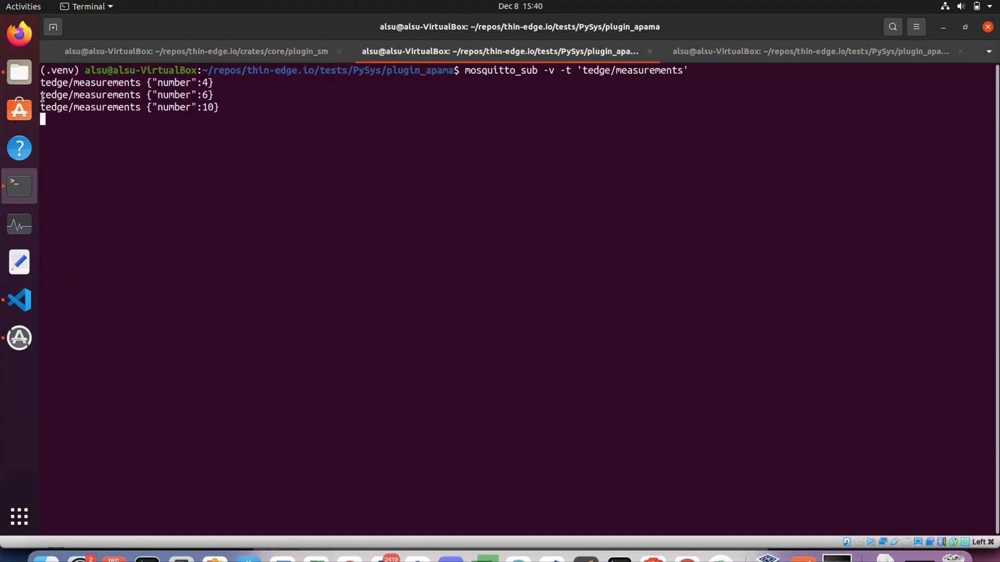
{"action": "left_click_drag", "start_coordinate": [42, 97], "coordinate": [215, 95]}
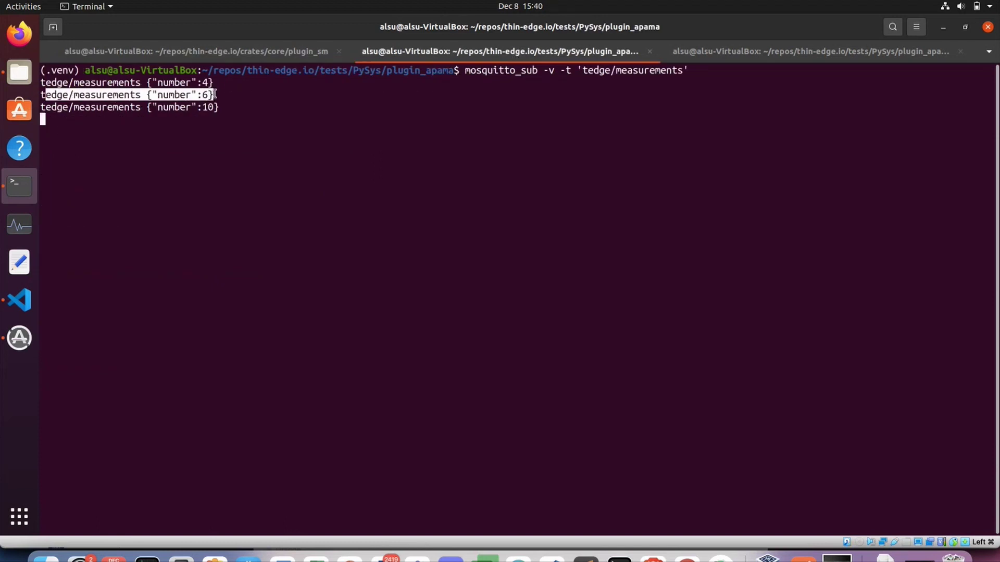
{"action": "left_click", "coordinate": [204, 94]}
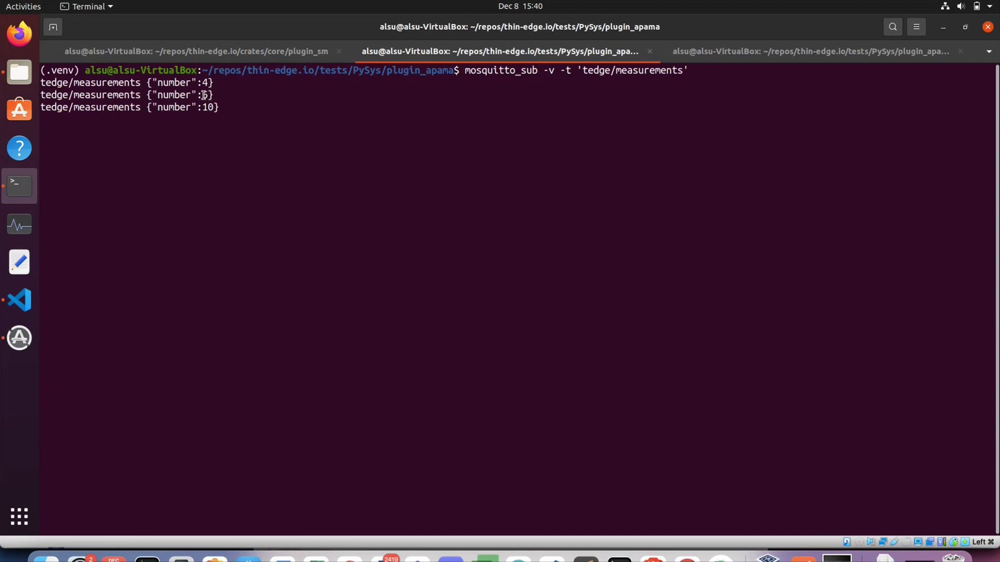
{"action": "triple_click", "coordinate": [211, 95]}
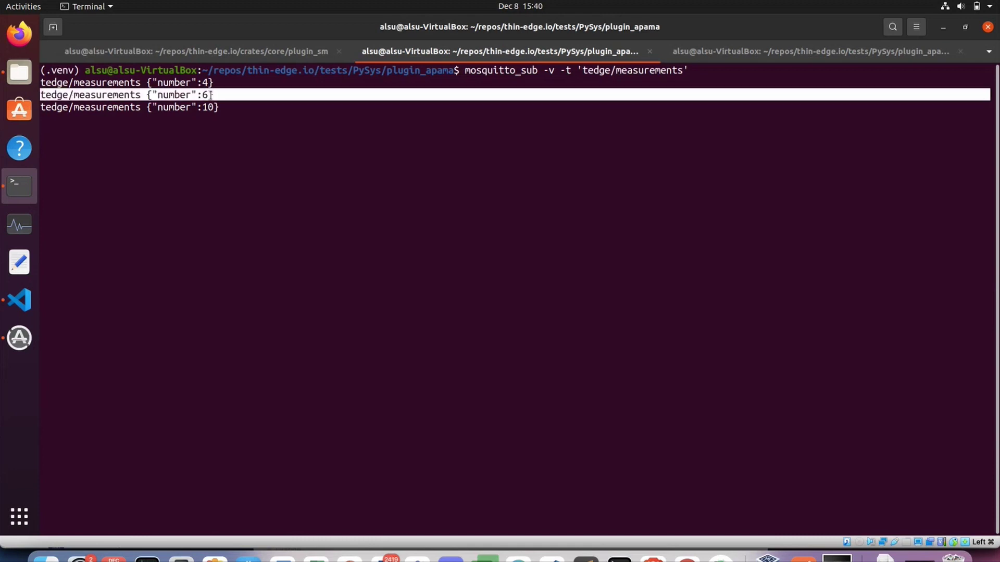
{"action": "triple_click", "coordinate": [160, 107]}
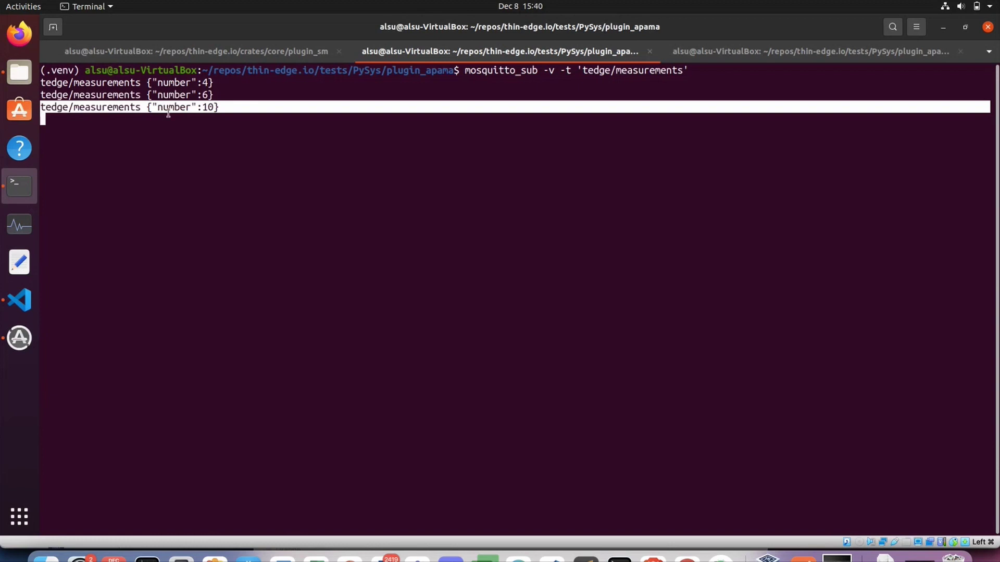
{"action": "left_click", "coordinate": [166, 110]}
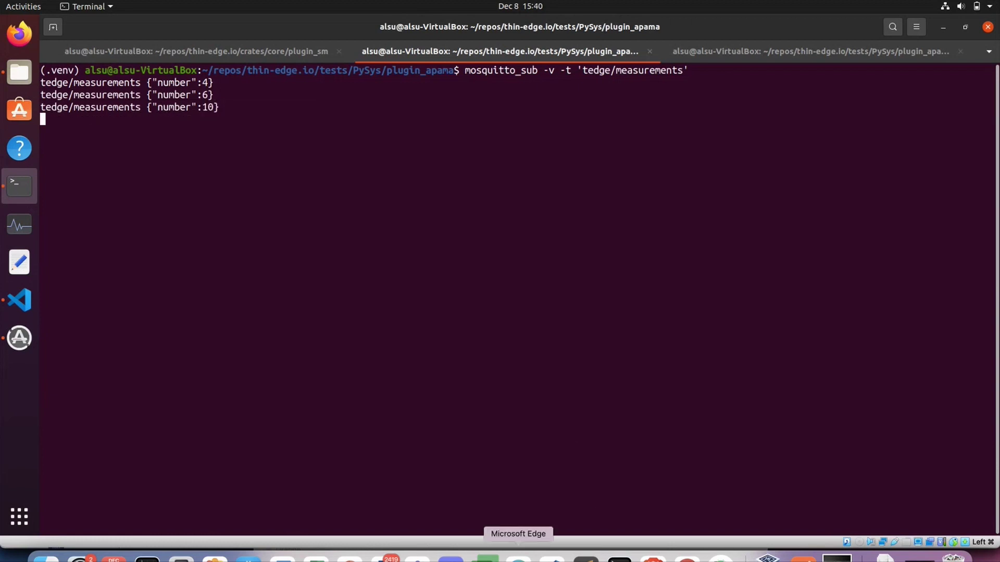
Switch to Cumulocity IoT in Microsoft Edge, update the device's TedgeTestMonitor::mon software to version 2.0::apama and apply the changes.
{"action": "left_click", "coordinate": [518, 557]}
{"action": "scroll", "coordinate": [558, 302], "scroll_direction": "down", "scroll_amount": 1}
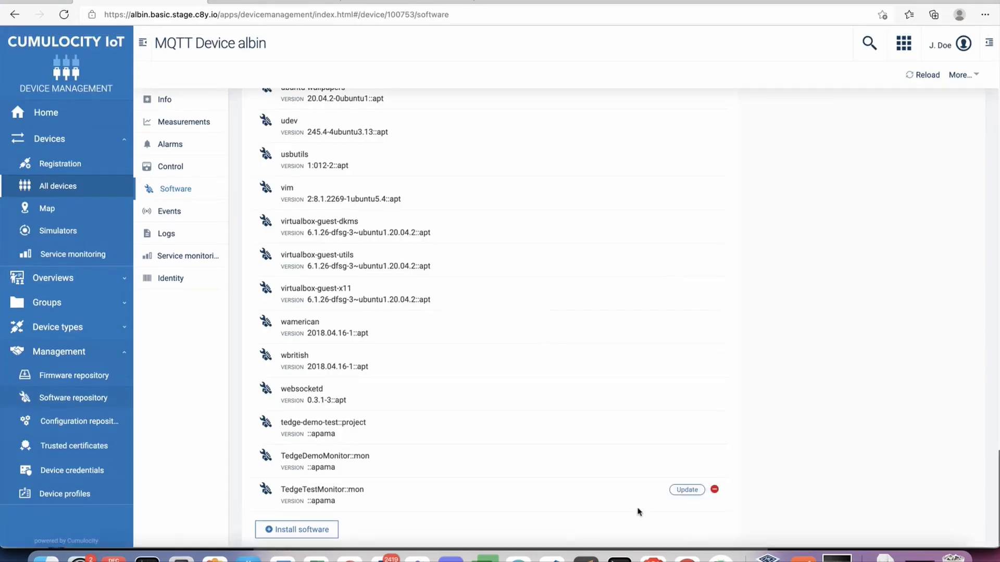
{"action": "left_click", "coordinate": [687, 489]}
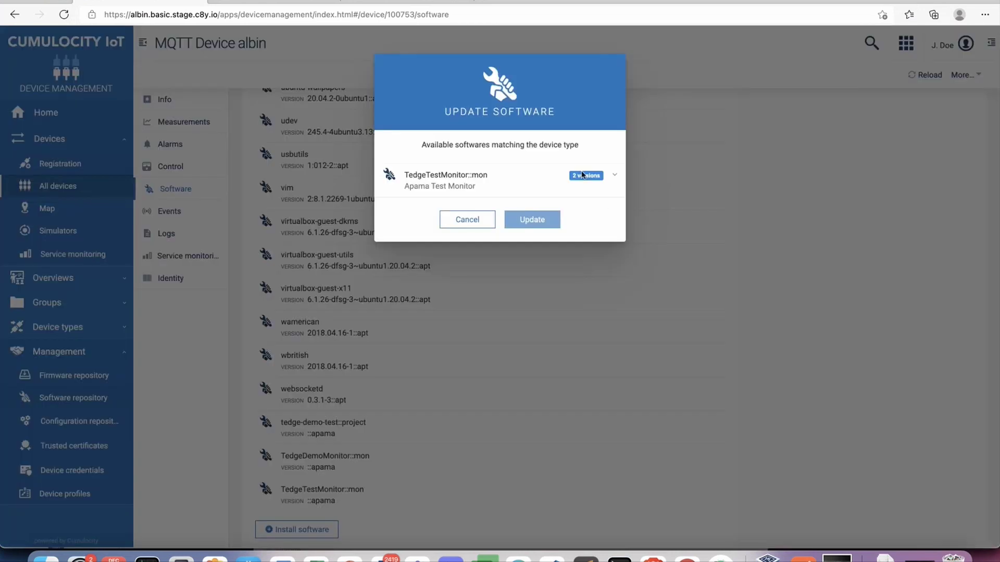
{"action": "left_click", "coordinate": [615, 178]}
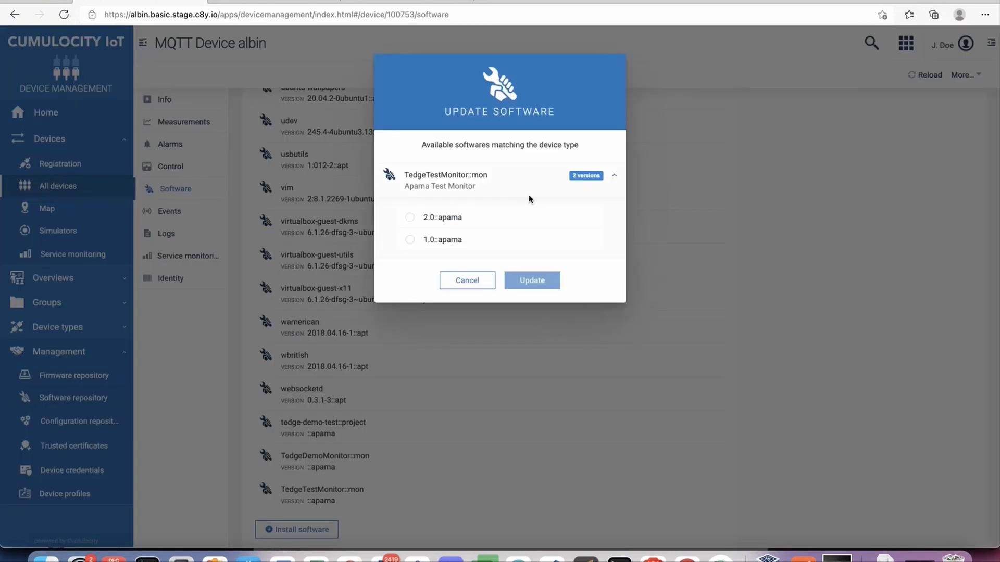
{"action": "left_click", "coordinate": [410, 218]}
{"action": "left_click", "coordinate": [532, 284]}
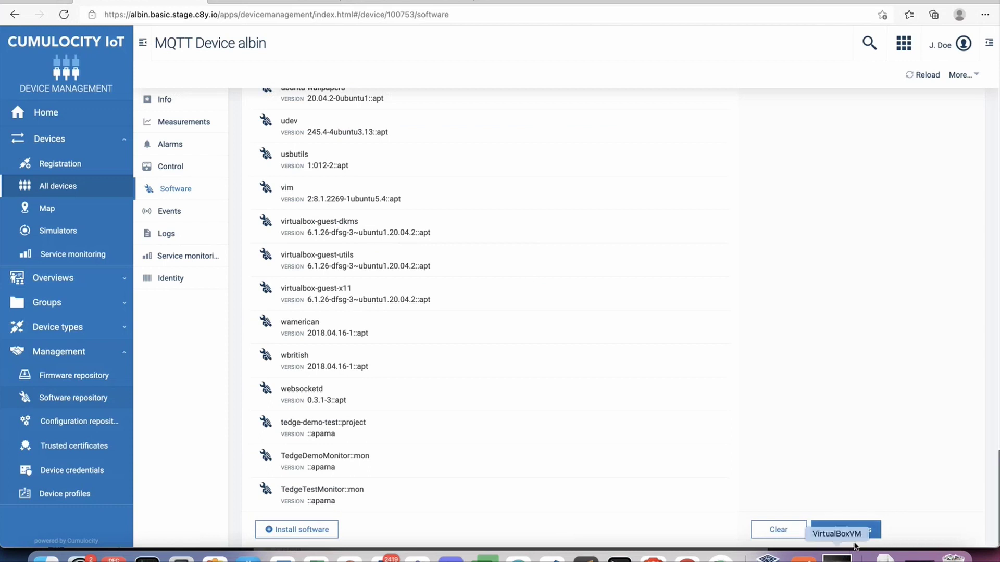
{"action": "left_click", "coordinate": [866, 536]}
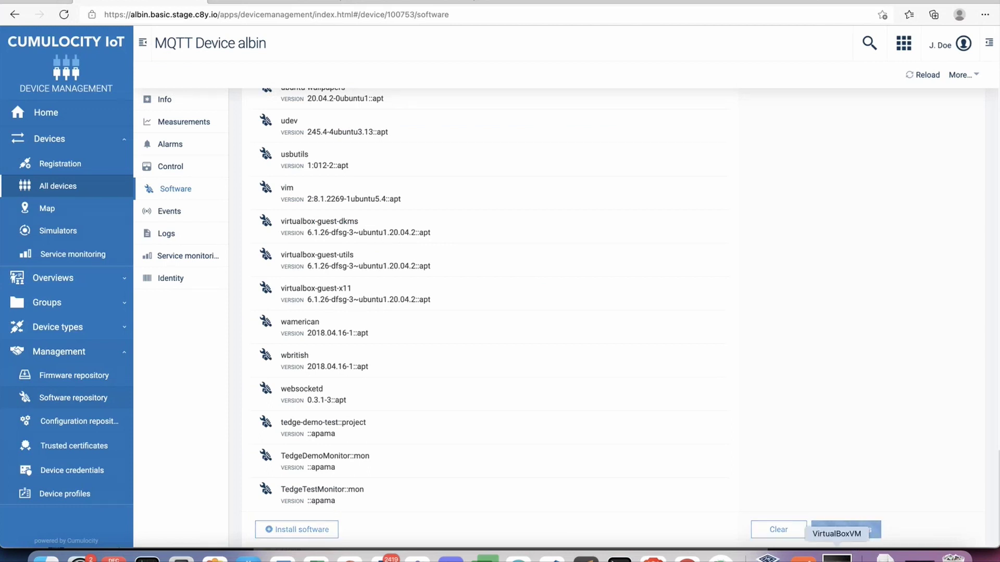
Switch back to the VirtualBox terminal and republish '{ "number": 5 }' to demo/number from the plugin_sm session.
{"action": "left_click", "coordinate": [836, 556]}
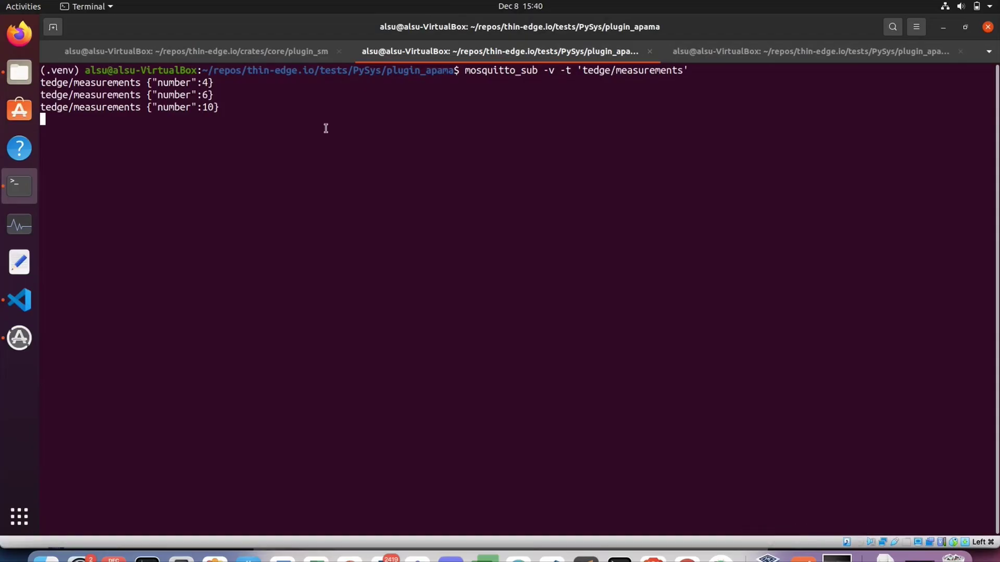
{"action": "left_click", "coordinate": [230, 52]}
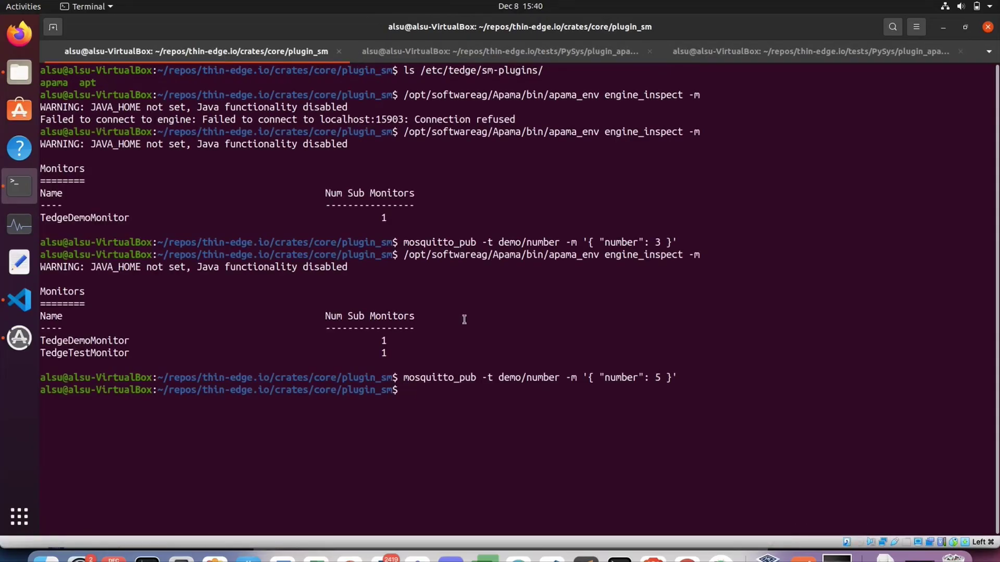
{"action": "key", "text": "Up"}
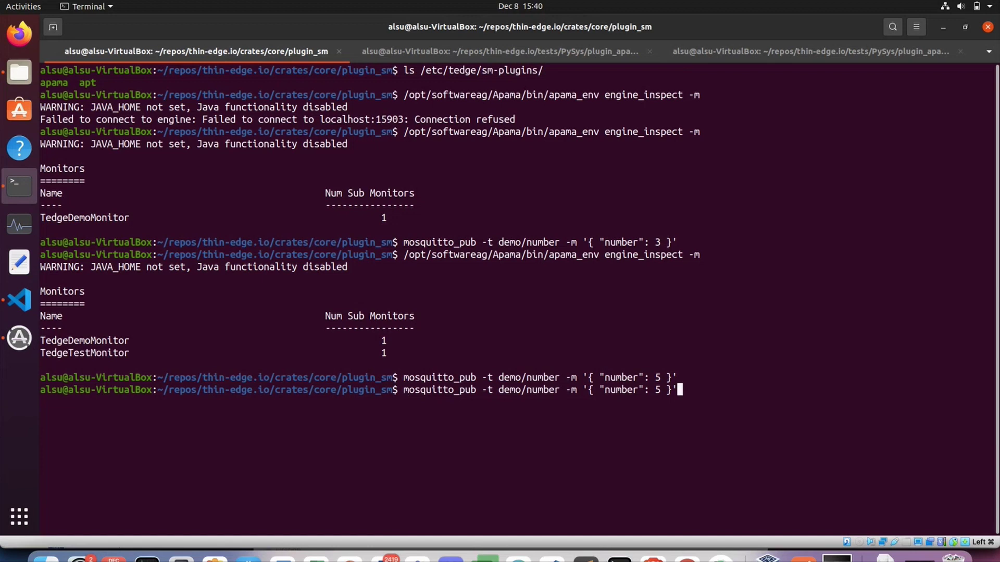
{"action": "key", "text": "Return"}
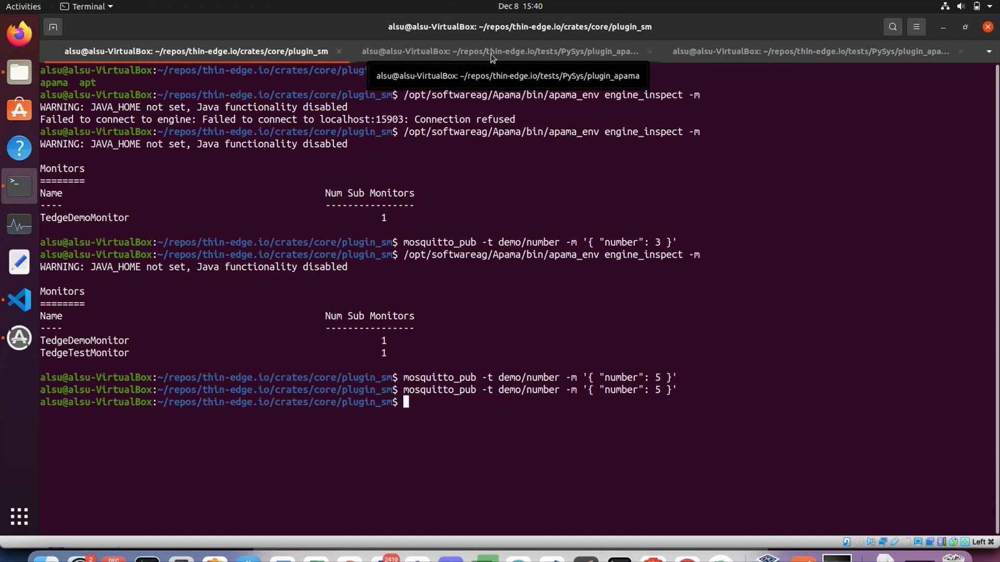
Compare the latest tedge/measurements messages in the subscription session with those received before the monitor update.
{"action": "left_click", "coordinate": [492, 58]}
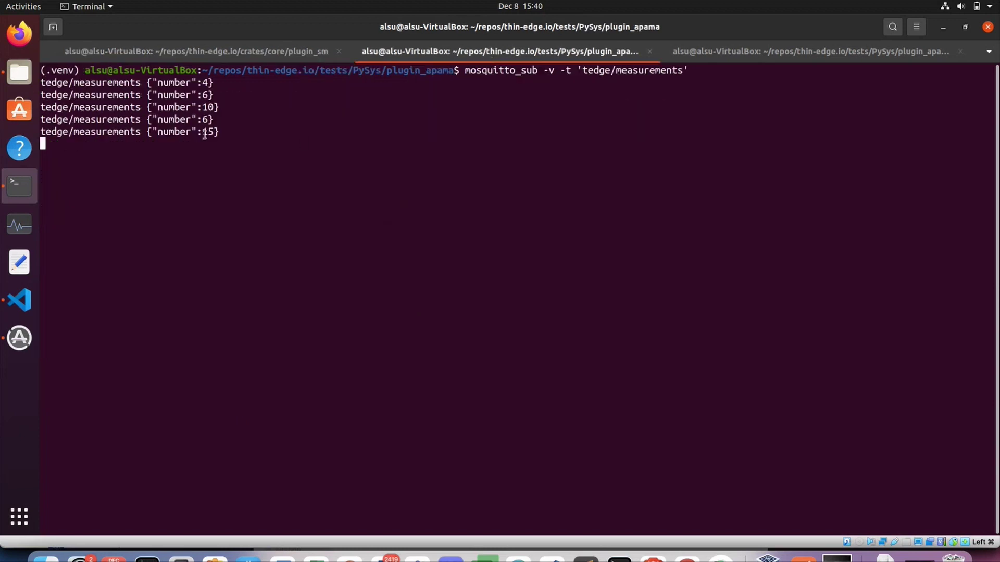
{"action": "triple_click", "coordinate": [205, 132]}
{"action": "triple_click", "coordinate": [205, 119]}
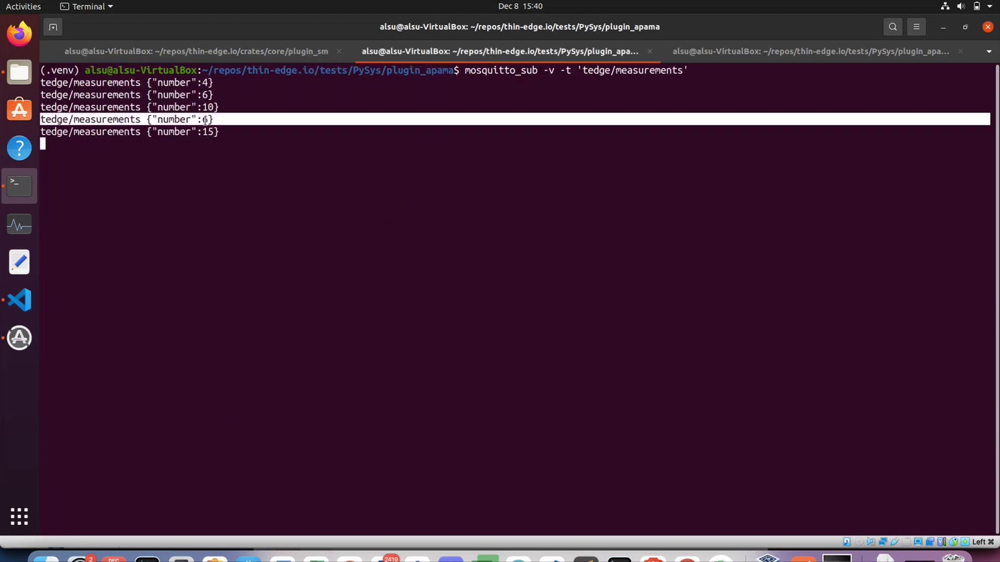
{"action": "left_click", "coordinate": [206, 120]}
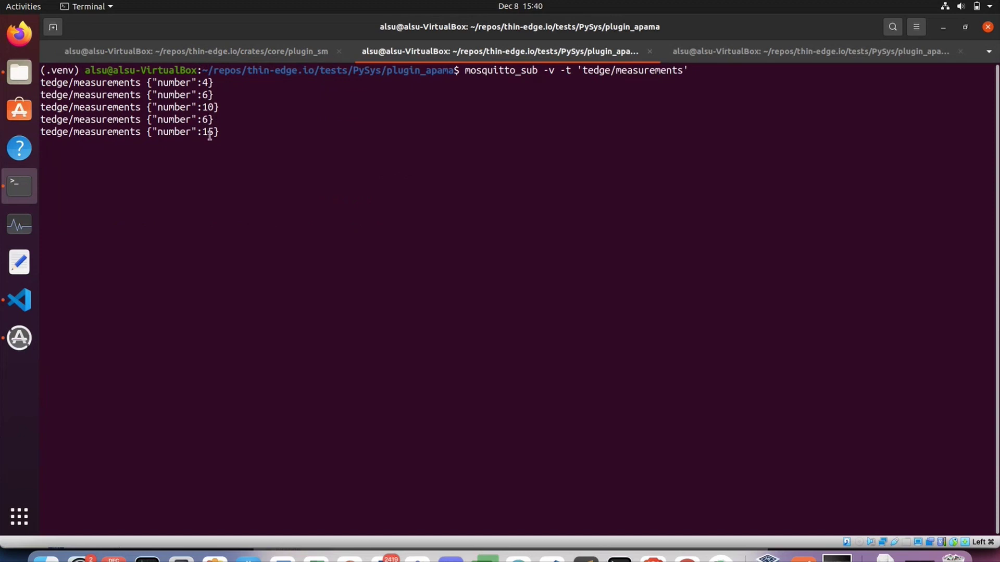
{"action": "triple_click", "coordinate": [209, 133]}
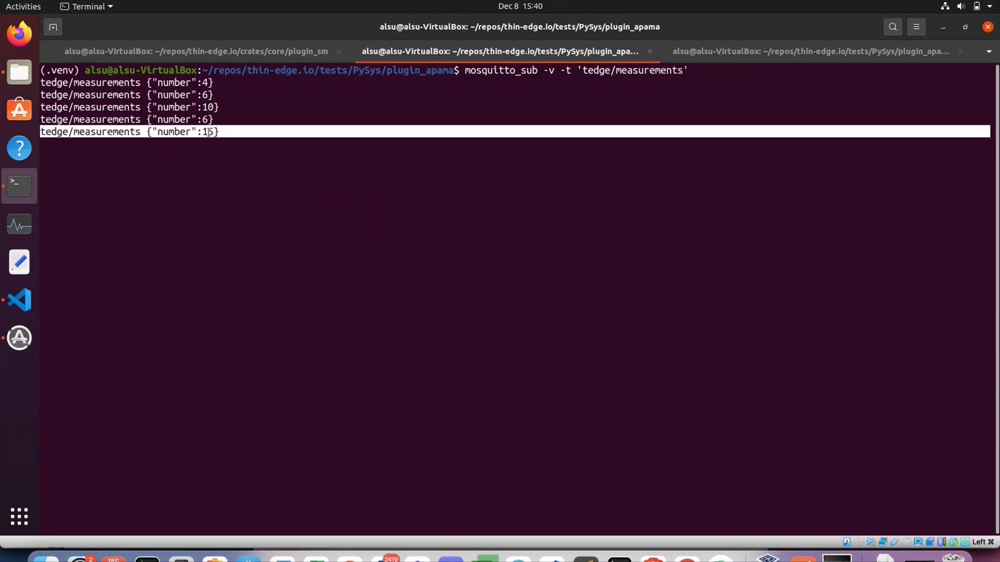
{"action": "double_click", "coordinate": [203, 131]}
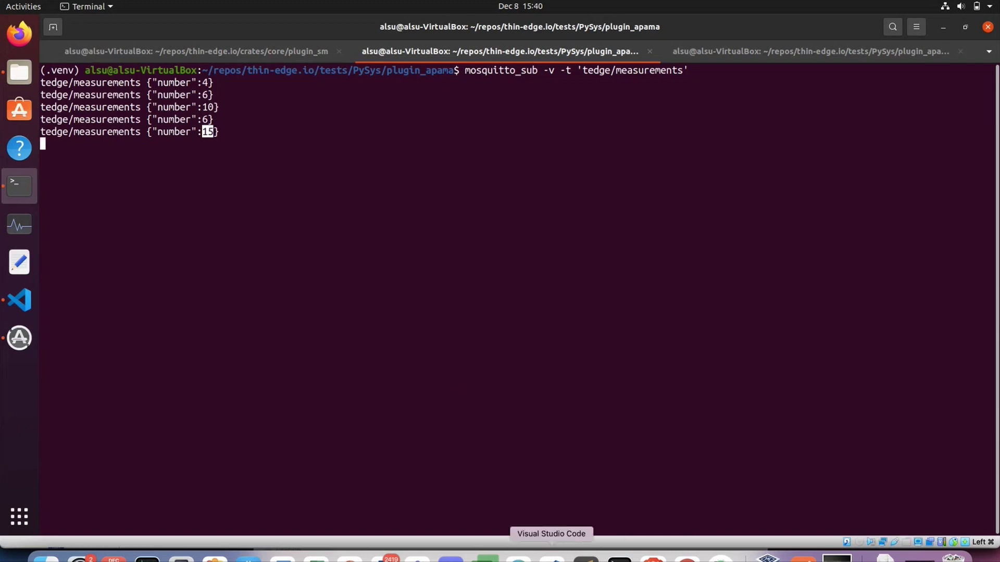
Switch to Cumulocity IoT in Microsoft Edge, remove TedgeTestMonitor::mon from the device, apply the change and reload the software list.
{"action": "left_click", "coordinate": [518, 556]}
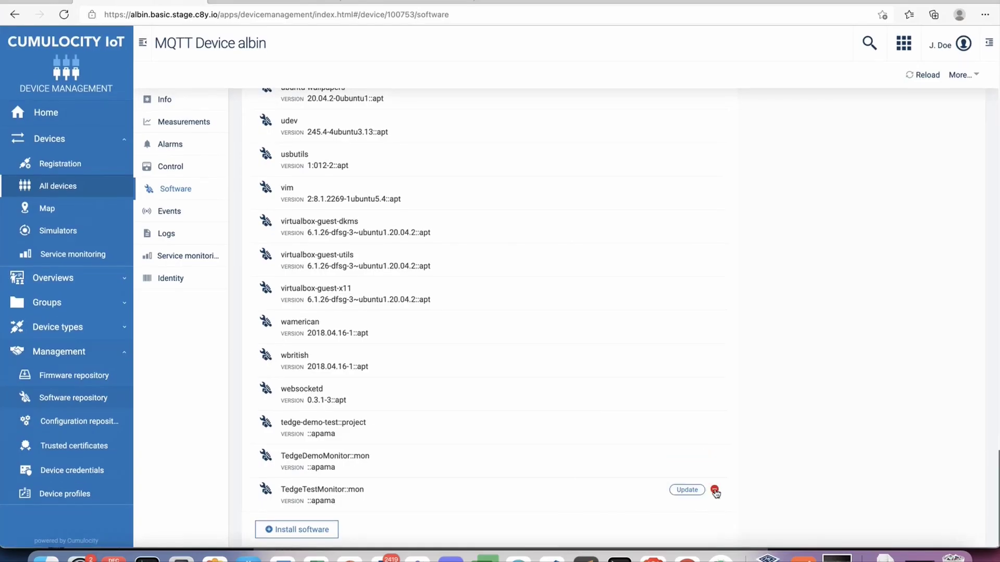
{"action": "left_click", "coordinate": [715, 491]}
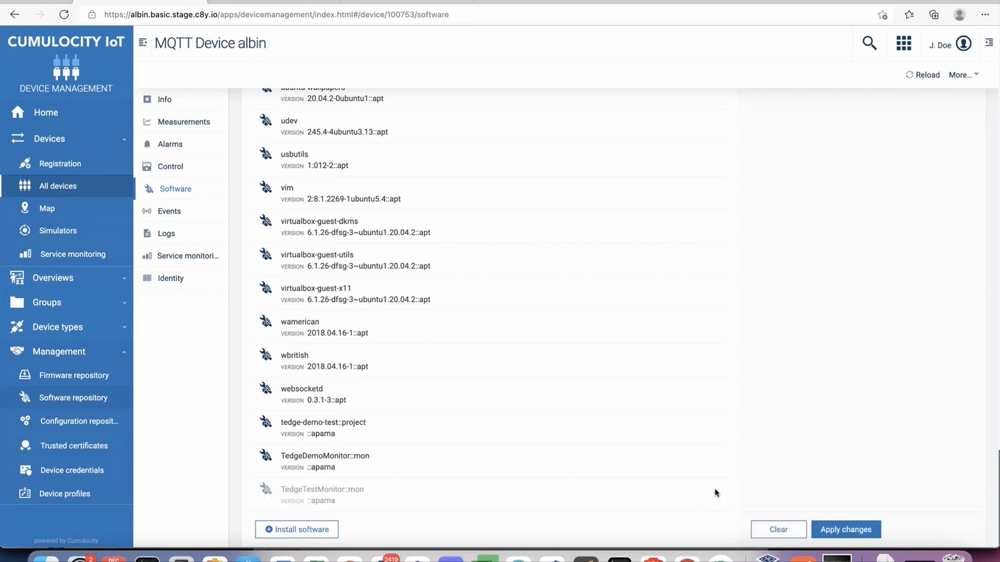
{"action": "left_click", "coordinate": [850, 532]}
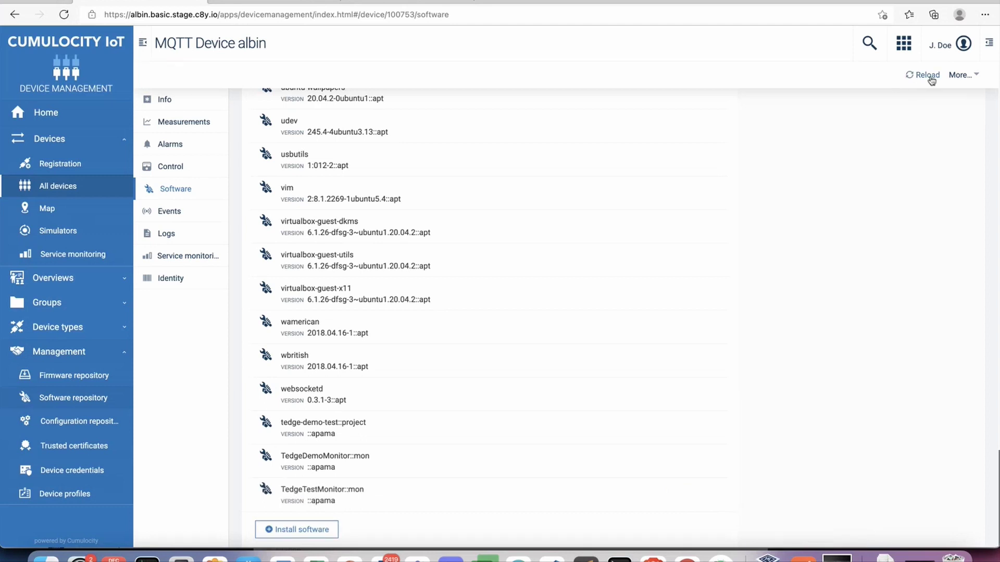
{"action": "left_click", "coordinate": [929, 76]}
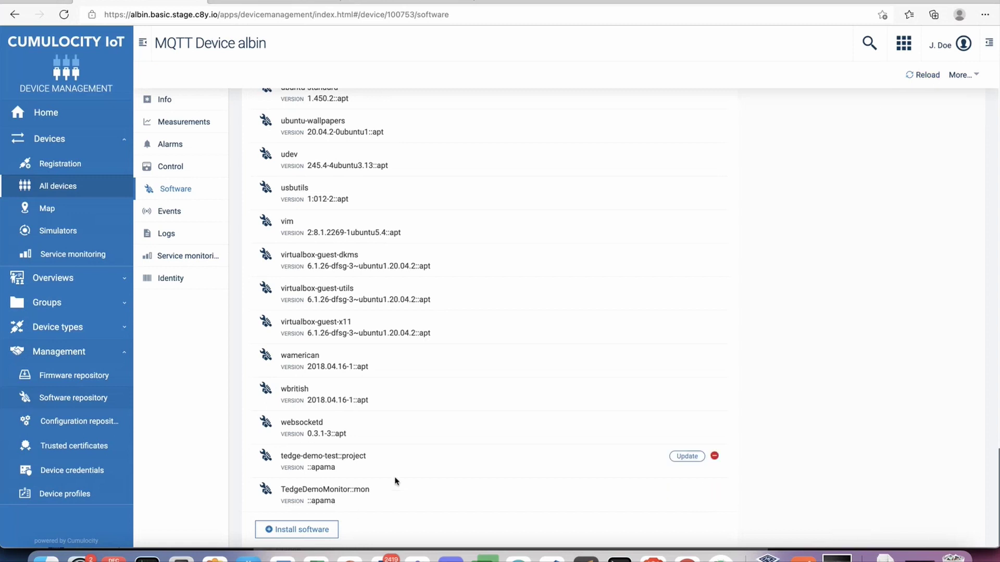
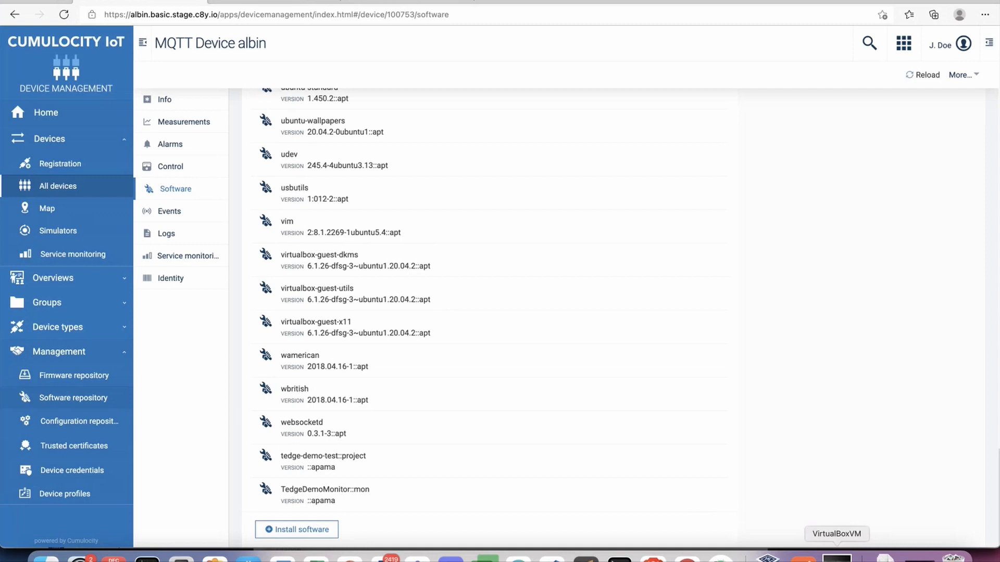
Remove the tedge-demo-test::project software from the MQTT device and apply the changes.
{"action": "mouse_move", "coordinate": [716, 459]}
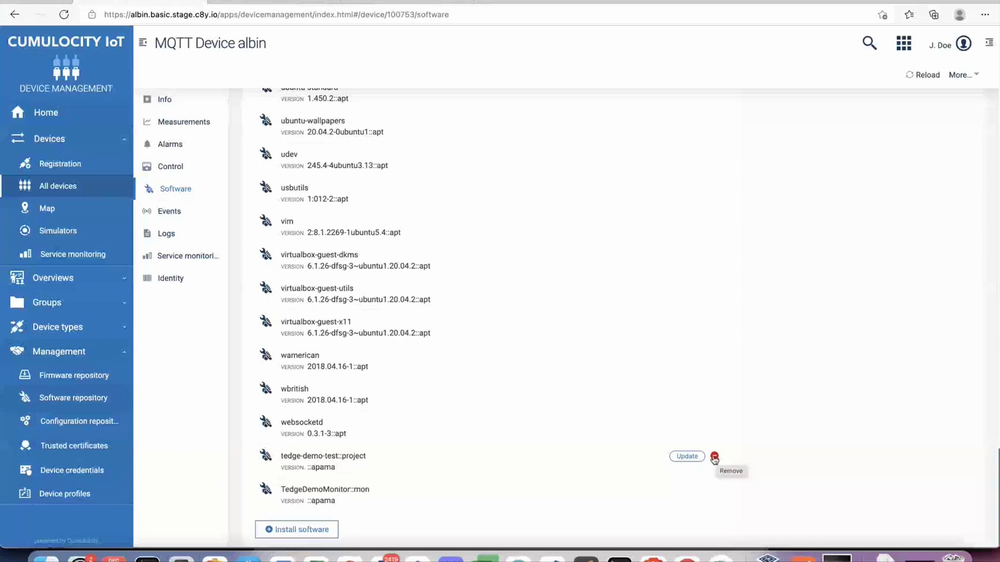
{"action": "mouse_move", "coordinate": [358, 492]}
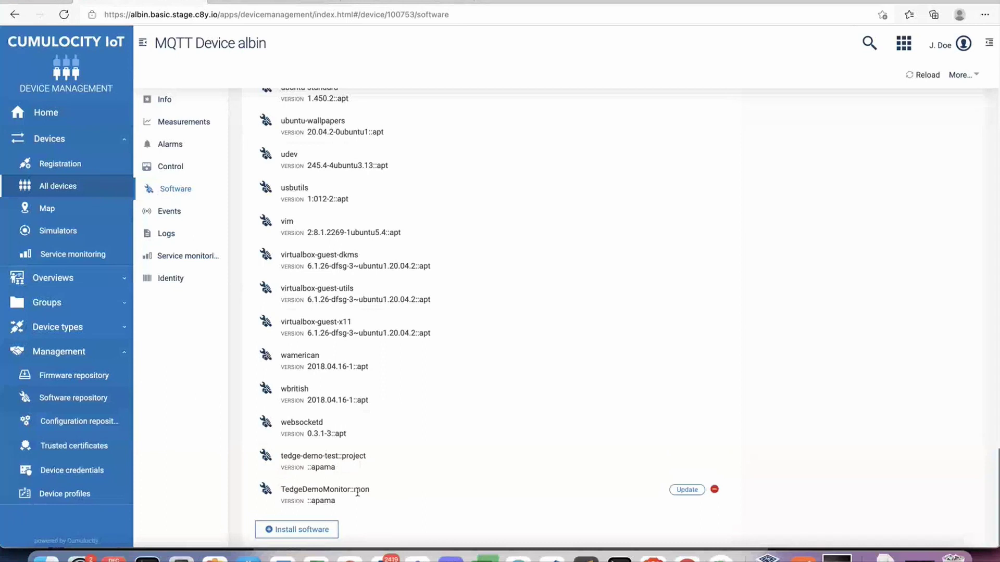
{"action": "left_click", "coordinate": [714, 456]}
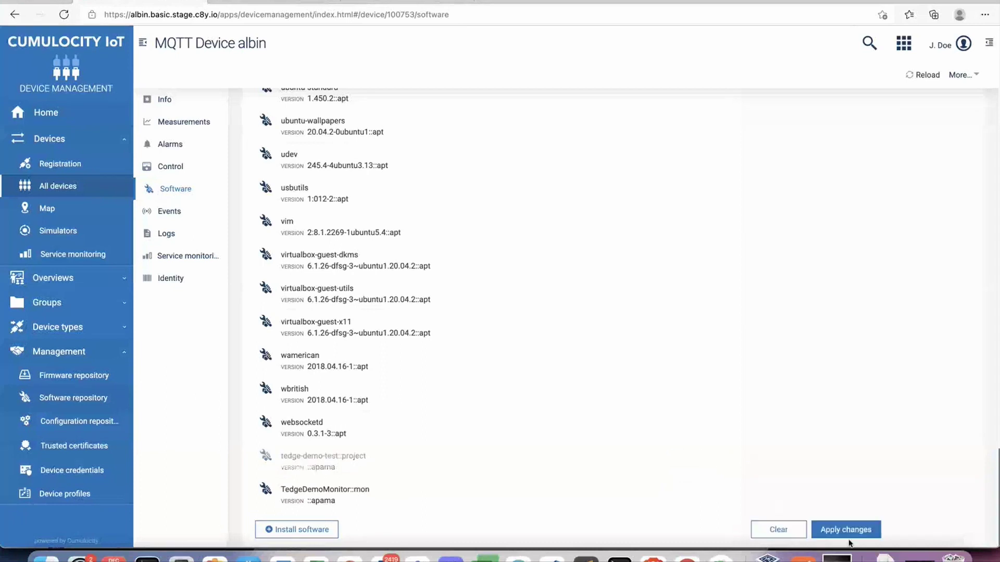
{"action": "left_click", "coordinate": [857, 531]}
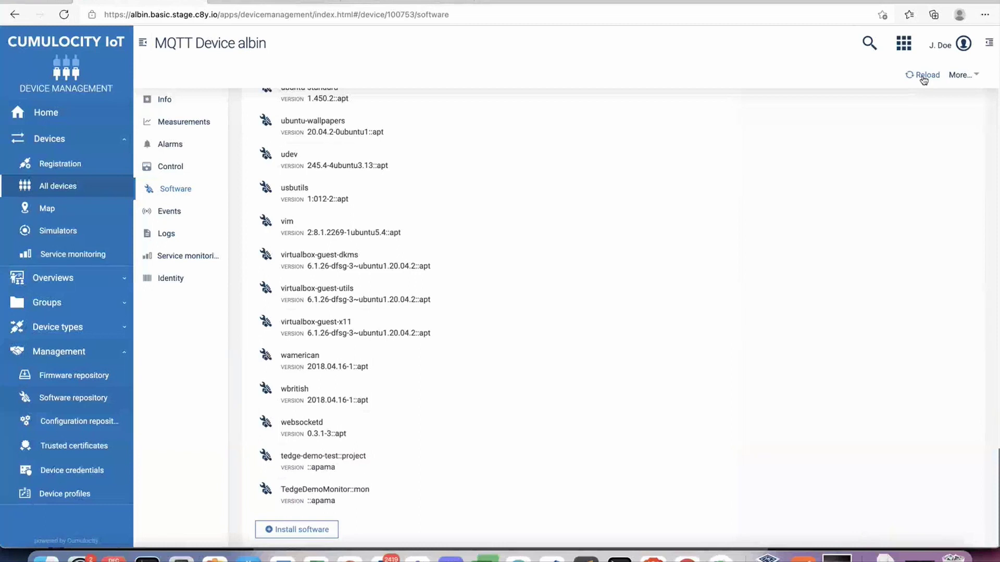
Switch to the VirtualBox terminal, rerun /opt/softwareag/Apama/bin/apama_env engine_inspect -m and check its connection output.
{"action": "left_click", "coordinate": [857, 558]}
{"action": "key", "text": "Up"}
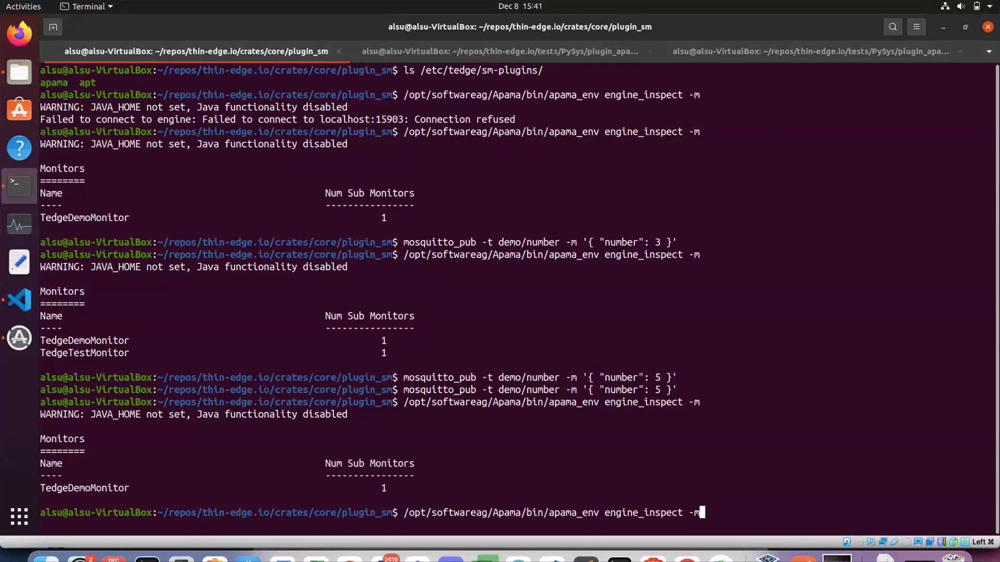
{"action": "key", "text": "Return"}
{"action": "triple_click", "coordinate": [327, 512]}
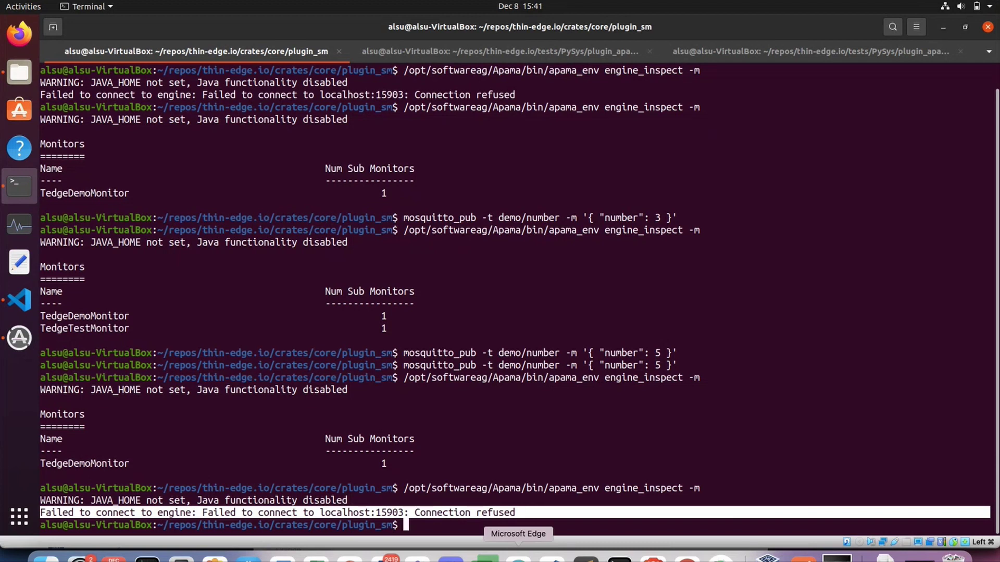
Switch to Microsoft Edge and examine the thin-edge.io 0.4.3 release page on GitHub for the tedge_apama_plugin packages.
{"action": "left_click", "coordinate": [518, 556]}
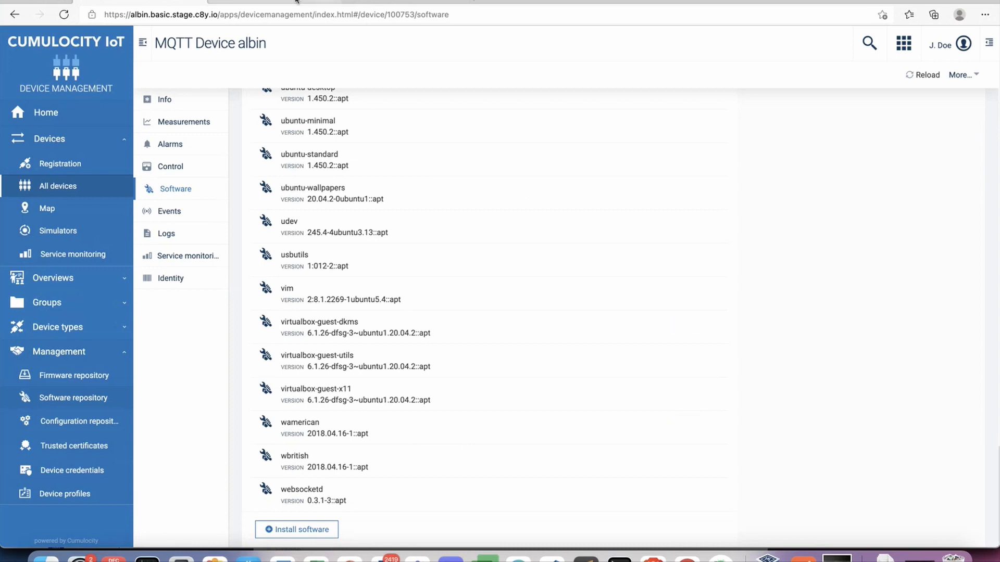
{"action": "left_click", "coordinate": [295, 1]}
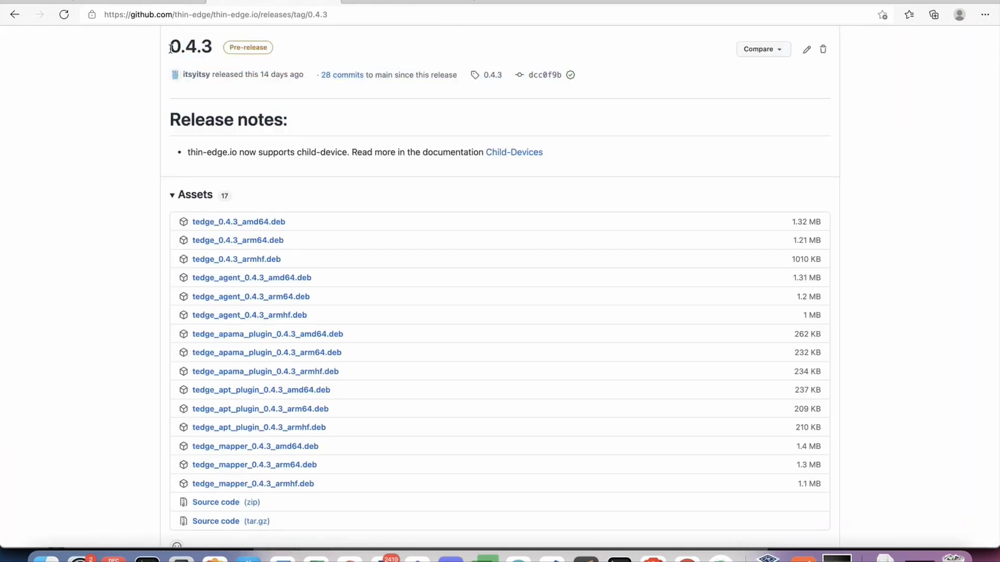
{"action": "left_click_drag", "start_coordinate": [171, 48], "coordinate": [223, 49]}
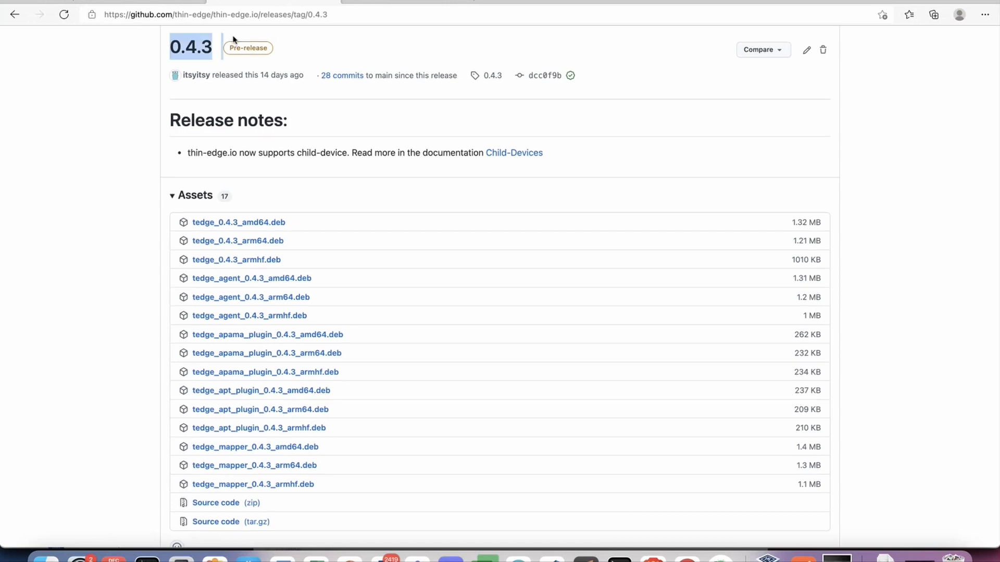
{"action": "scroll", "coordinate": [224, 48], "scroll_direction": "up", "scroll_amount": 1}
{"action": "left_click", "coordinate": [99, 276]}
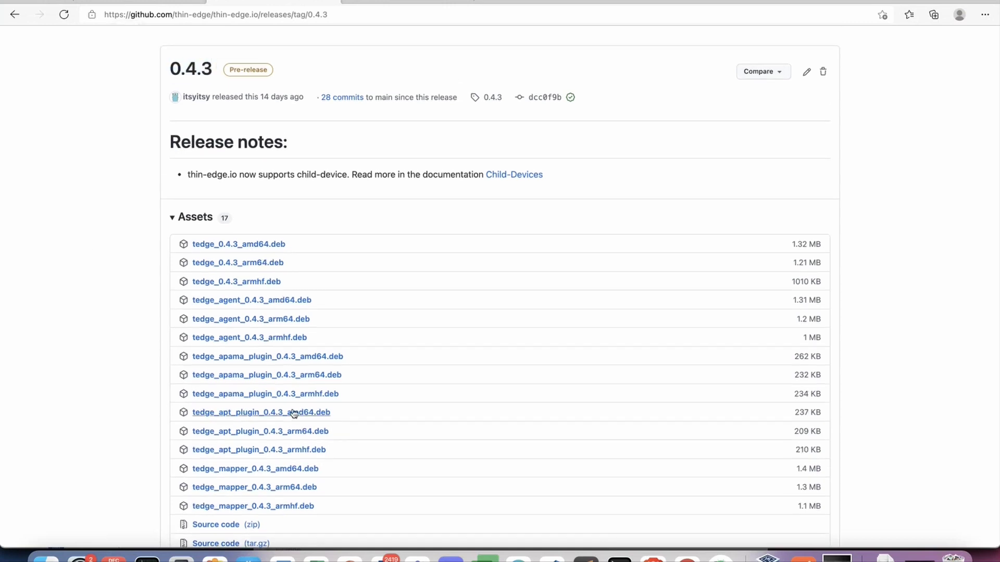
{"action": "triple_click", "coordinate": [351, 398]}
{"action": "left_click_drag", "start_coordinate": [344, 395], "coordinate": [187, 395]}
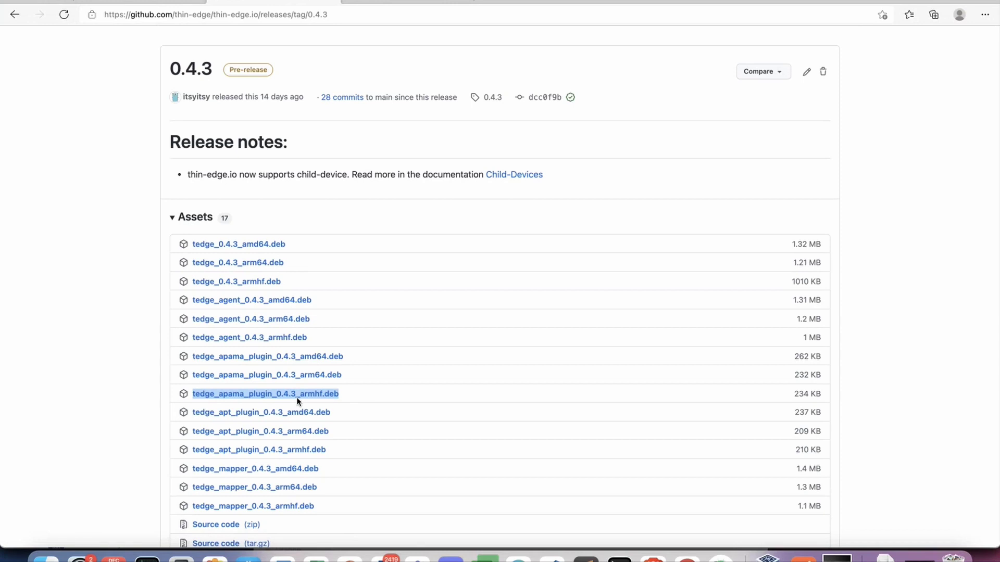
Open the StreamingAnalytics folder of the thin-edge.io_examples repository and read through its README on setup, quick start and project creation.
{"action": "left_click", "coordinate": [409, 2]}
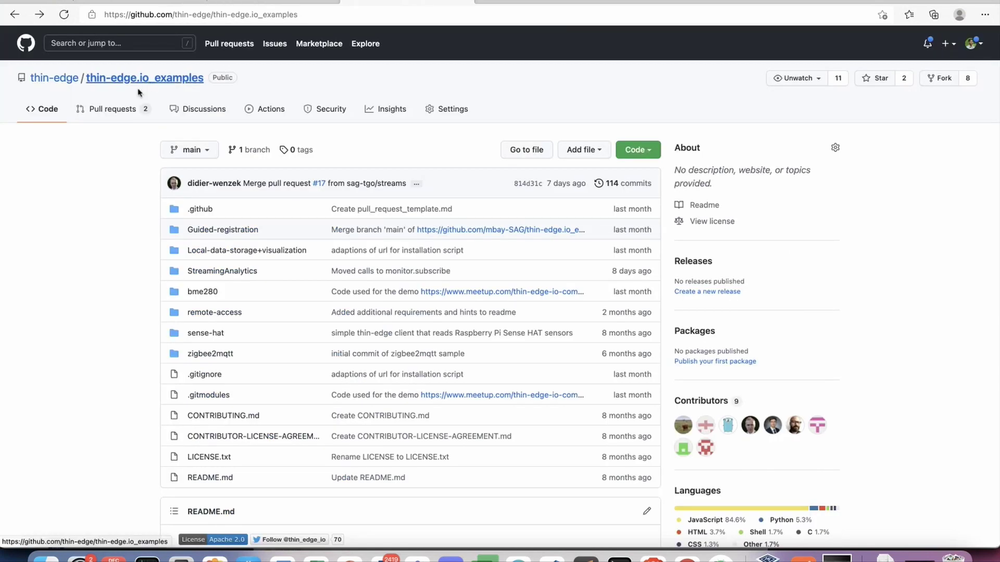
{"action": "left_click", "coordinate": [249, 272]}
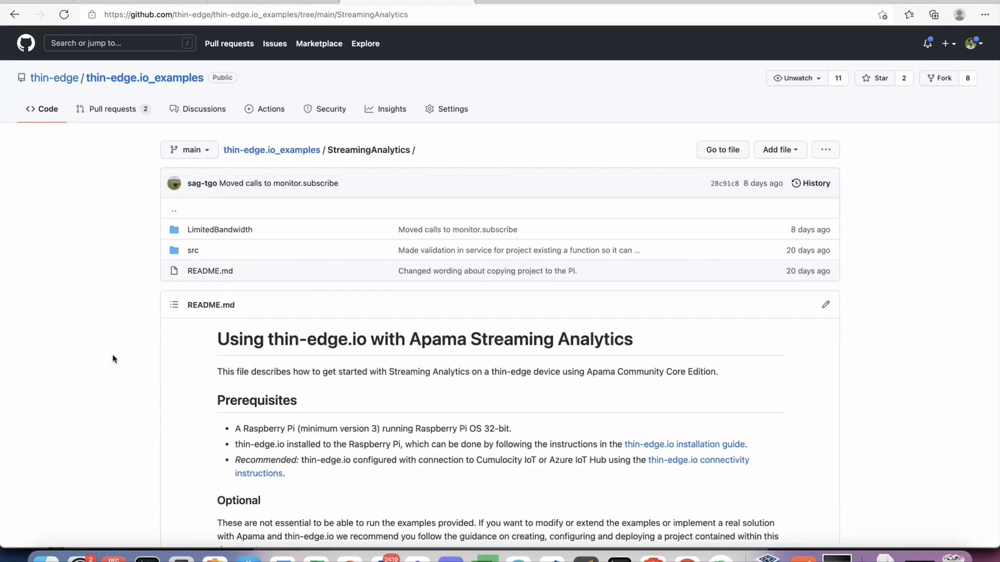
{"action": "scroll", "coordinate": [110, 363], "scroll_direction": "down", "scroll_amount": 5}
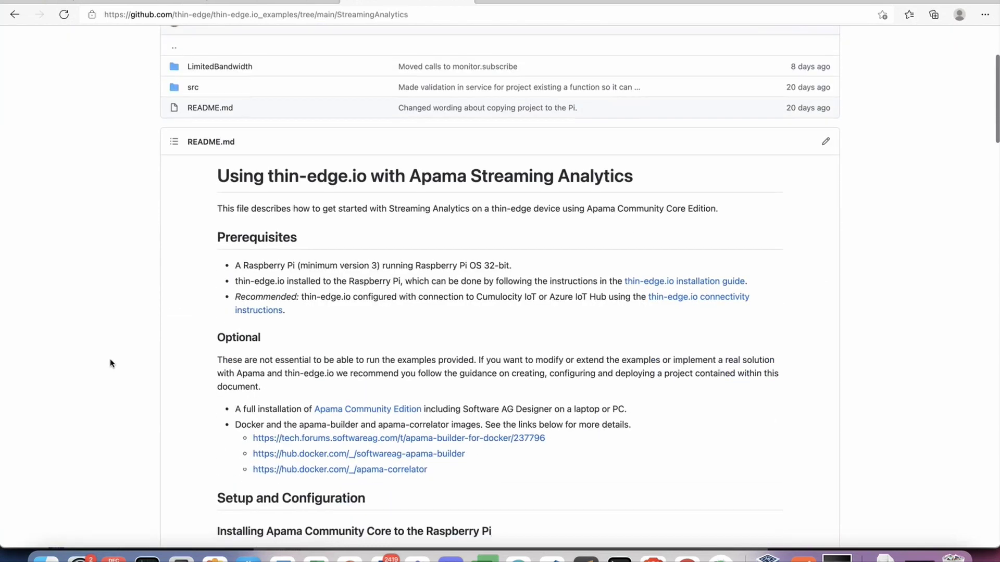
{"action": "scroll", "coordinate": [390, 317], "scroll_direction": "down", "scroll_amount": 8}
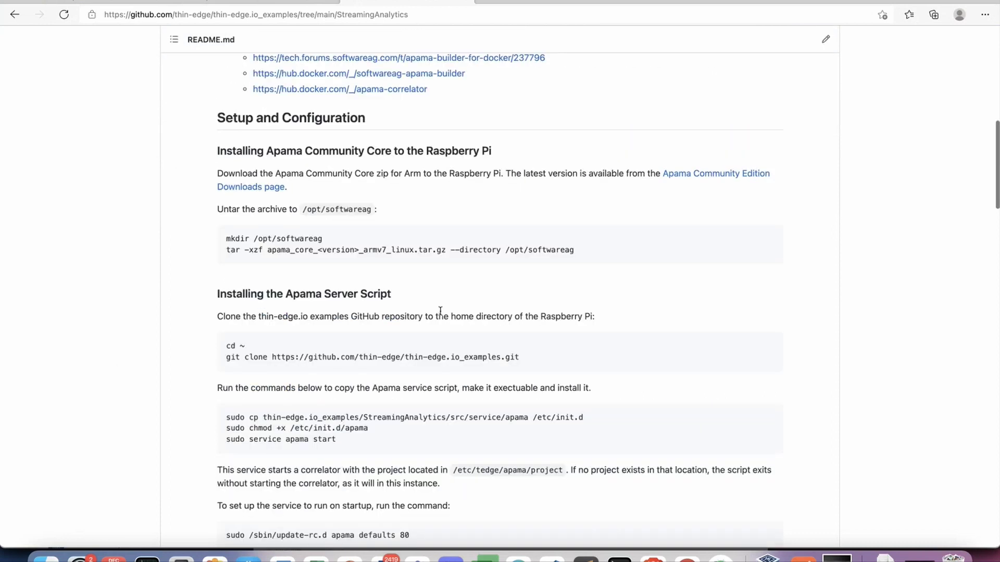
{"action": "triple_click", "coordinate": [472, 257]}
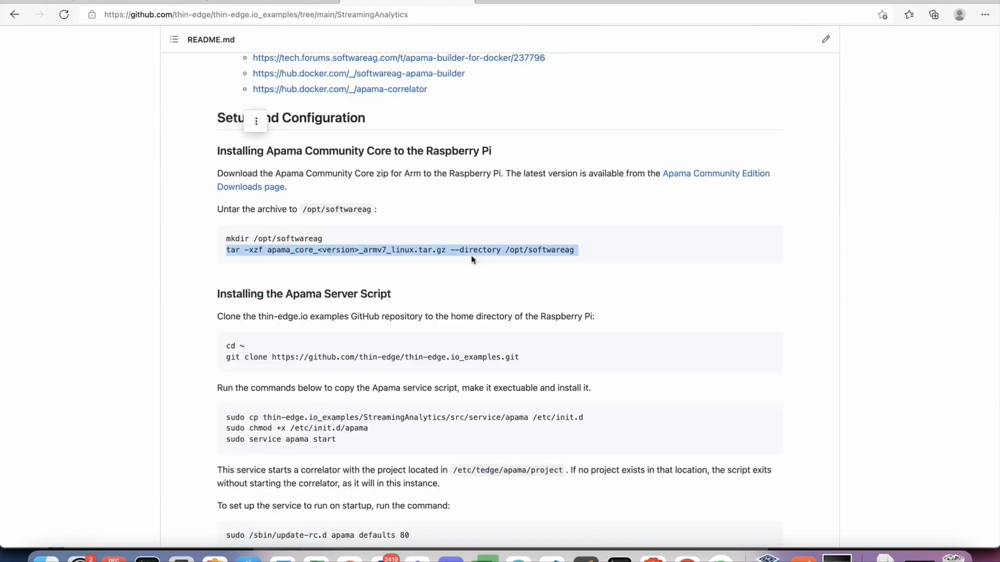
{"action": "left_click", "coordinate": [96, 375]}
{"action": "scroll", "coordinate": [96, 375], "scroll_direction": "down", "scroll_amount": 10}
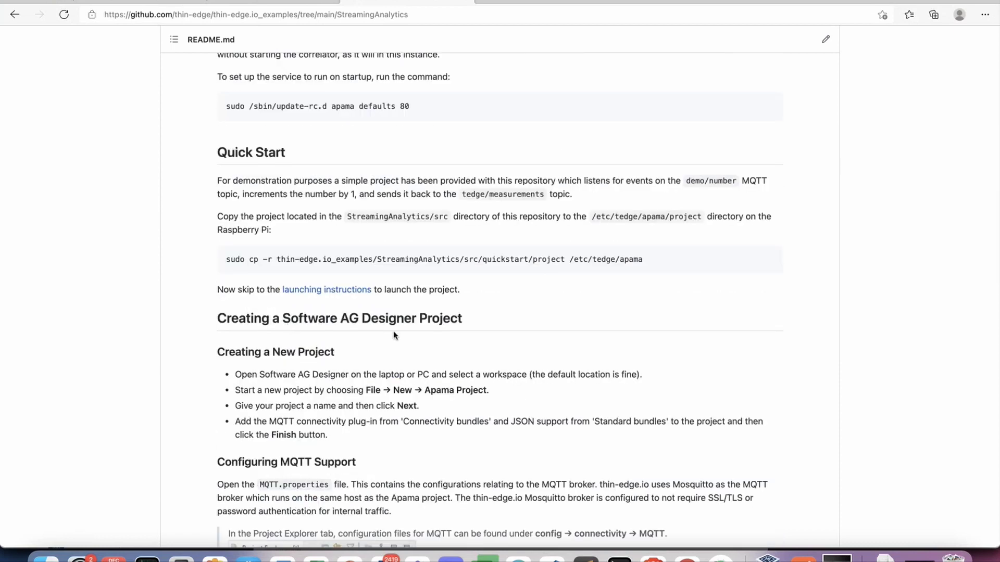
{"action": "scroll", "coordinate": [393, 332], "scroll_direction": "down", "scroll_amount": 5}
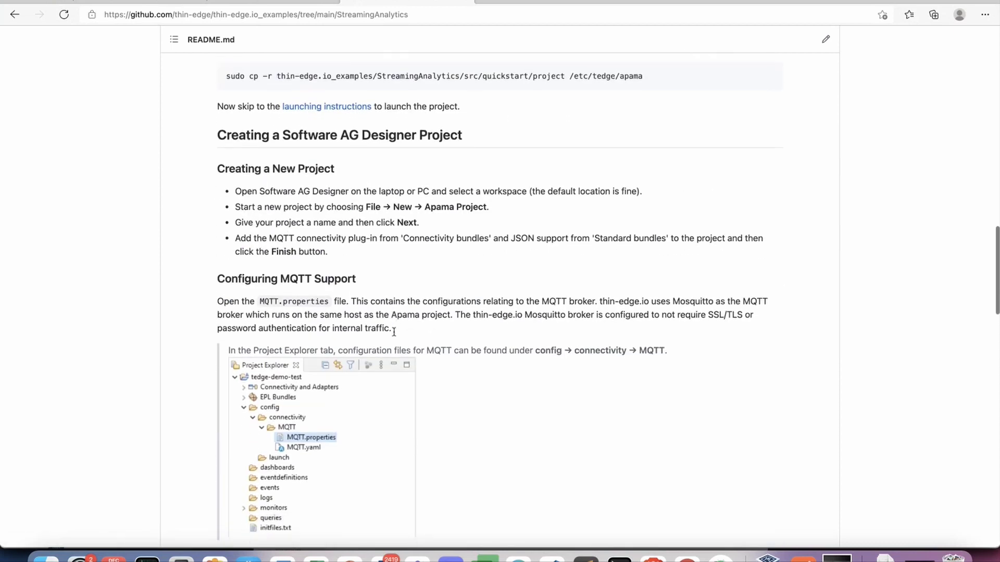
{"action": "scroll", "coordinate": [393, 332], "scroll_direction": "down", "scroll_amount": 20}
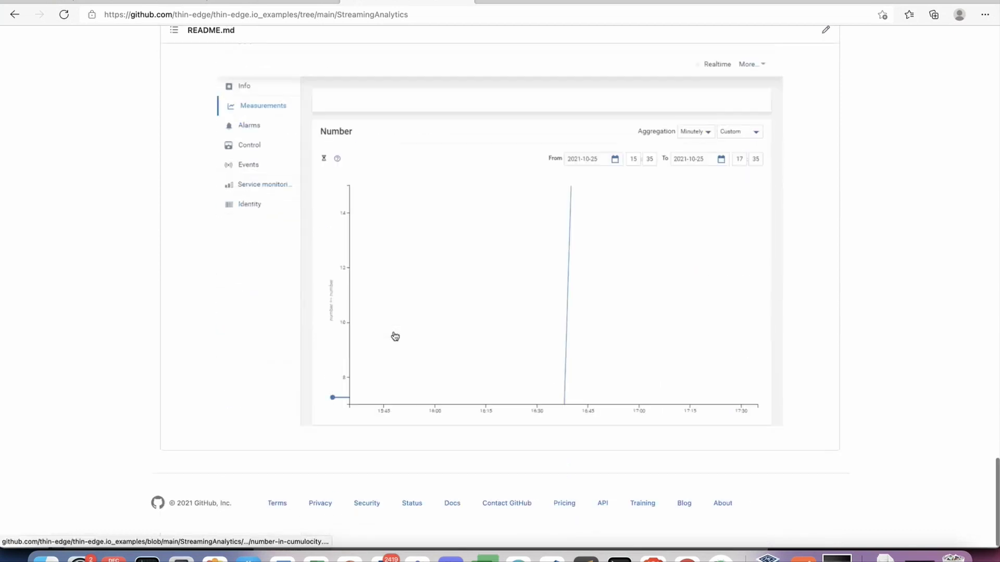
{"action": "scroll", "coordinate": [394, 336], "scroll_direction": "up", "scroll_amount": 20}
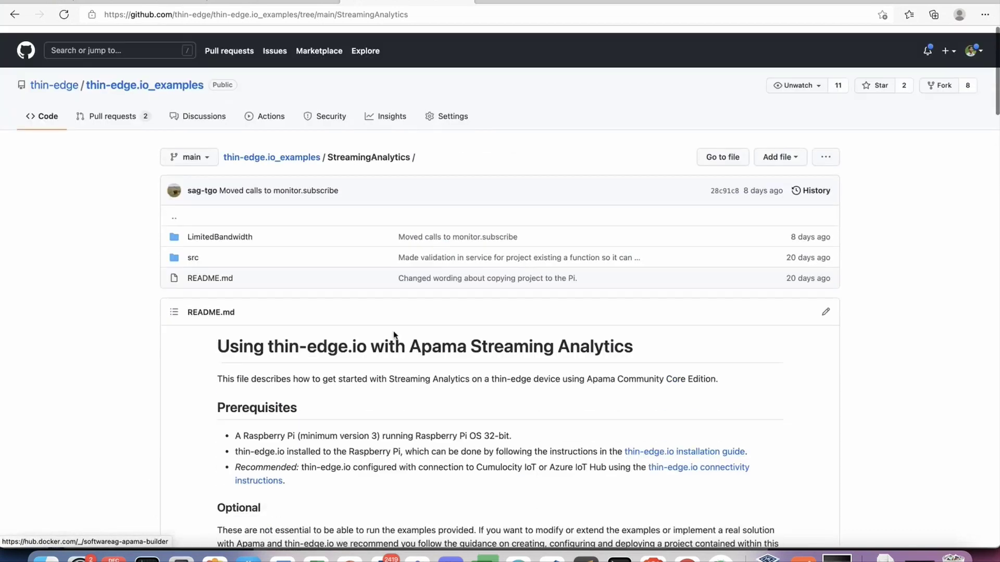
Look into the src and LimitedBandwidth folders of StreamingAnalytics, review the LimitedBandwidth sample's README and return to the parent folder.
{"action": "left_click", "coordinate": [192, 251]}
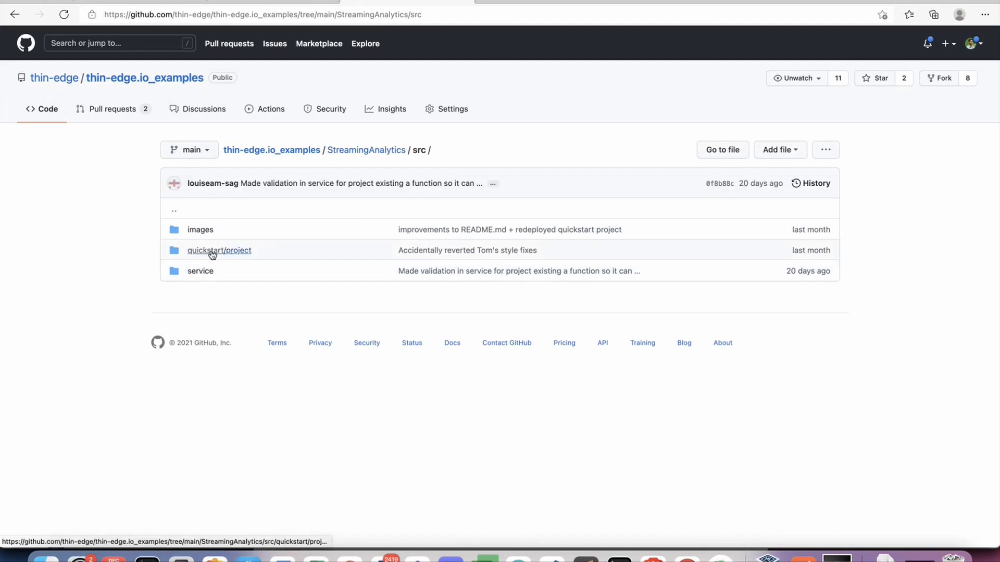
{"action": "scroll", "coordinate": [212, 254], "scroll_direction": "left", "scroll_amount": 5}
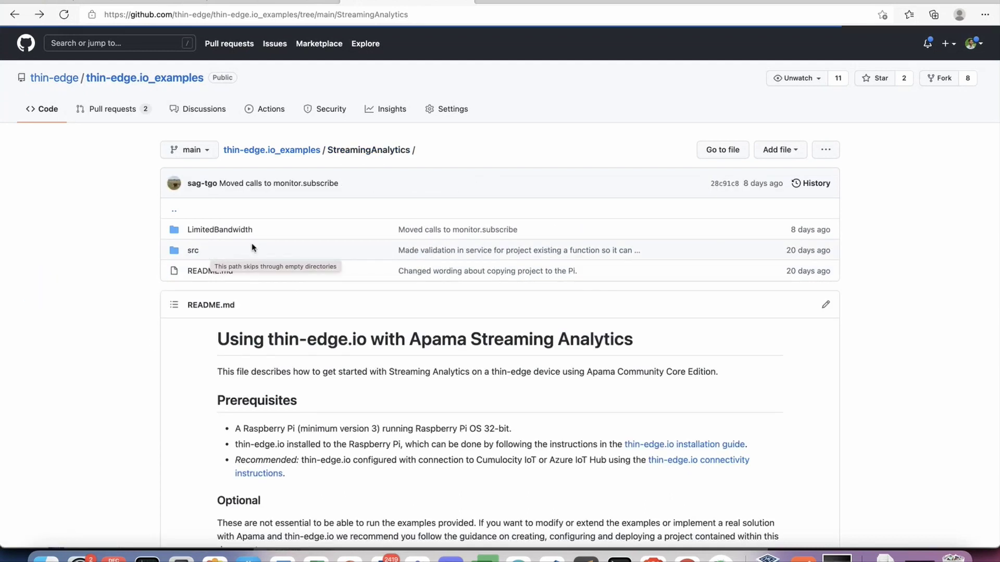
{"action": "left_click", "coordinate": [219, 231]}
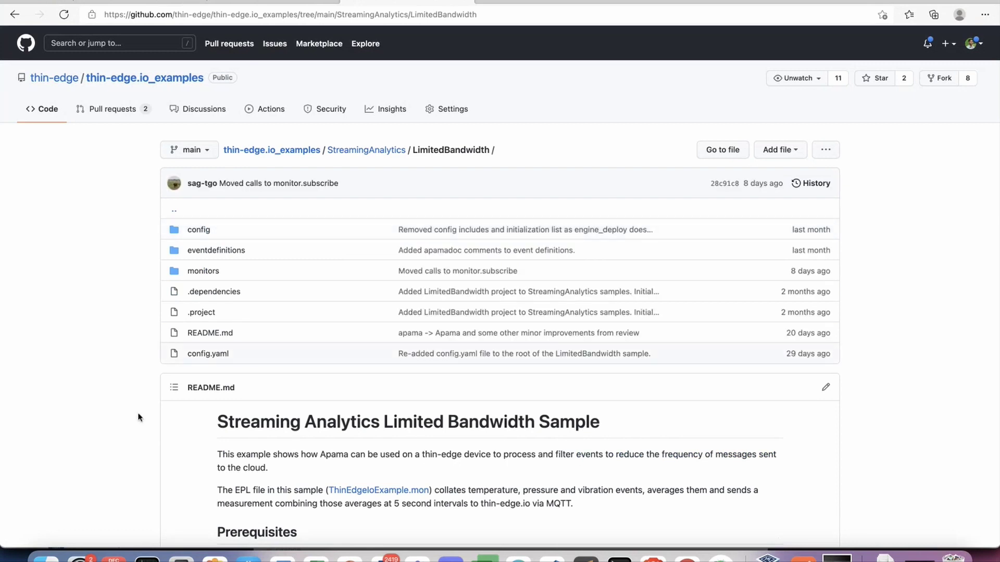
{"action": "scroll", "coordinate": [138, 415], "scroll_direction": "down", "scroll_amount": 8}
{"action": "scroll", "coordinate": [139, 416], "scroll_direction": "up", "scroll_amount": 10}
{"action": "scroll", "coordinate": [139, 417], "scroll_direction": "down", "scroll_amount": 12}
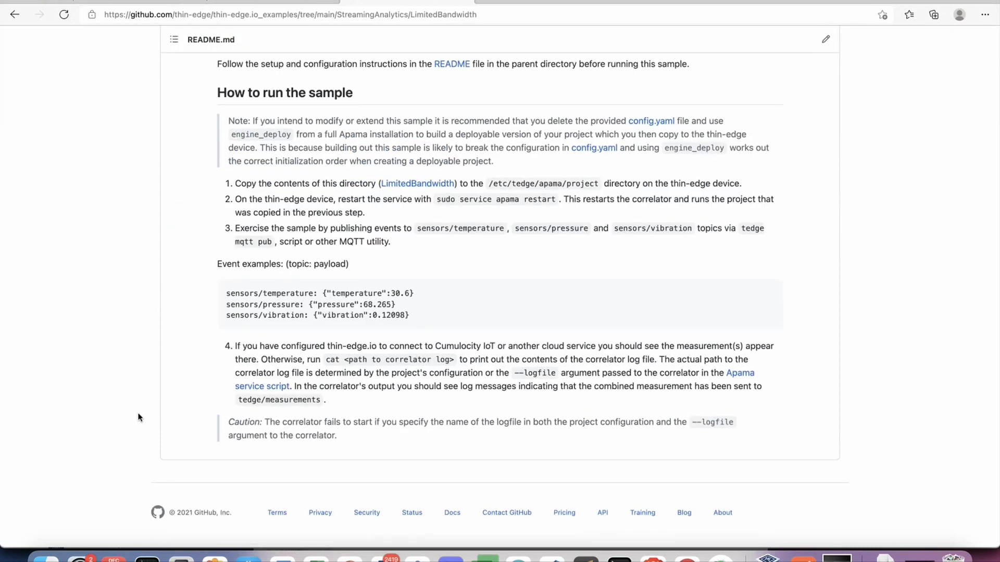
{"action": "scroll", "coordinate": [139, 416], "scroll_direction": "left", "scroll_amount": 3}
{"action": "scroll", "coordinate": [139, 417], "scroll_direction": "left", "scroll_amount": 3}
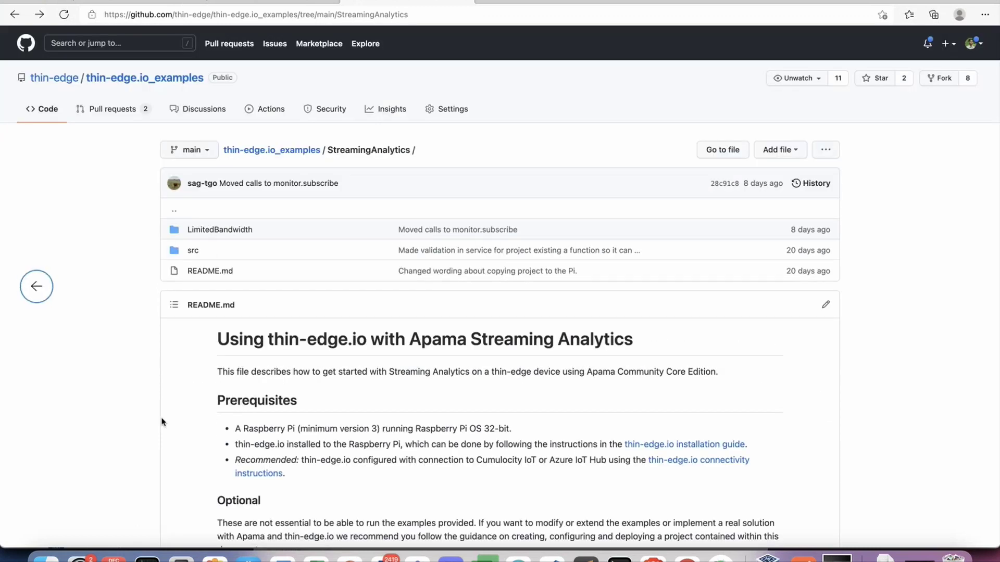
{"action": "scroll", "coordinate": [161, 422], "scroll_direction": "left", "scroll_amount": 3}
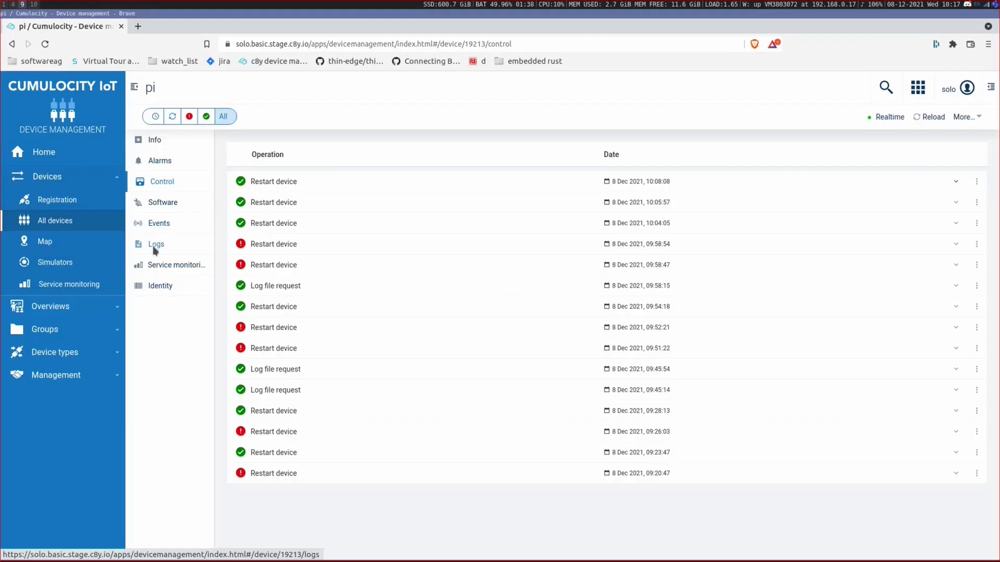
Open the pi device's log requests in Cumulocity IoT, and switch to the Raspberry Pi terminal to run ls and whoami.
{"action": "left_click", "coordinate": [155, 245]}
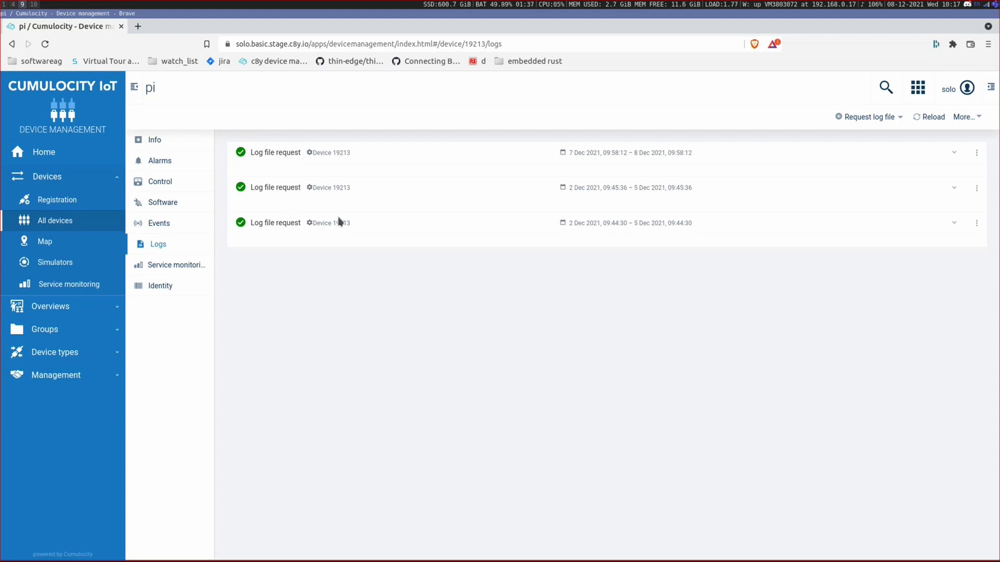
{"action": "key", "text": "super+1"}
{"action": "type", "text": "ls"}
{"action": "key", "text": "Return"}
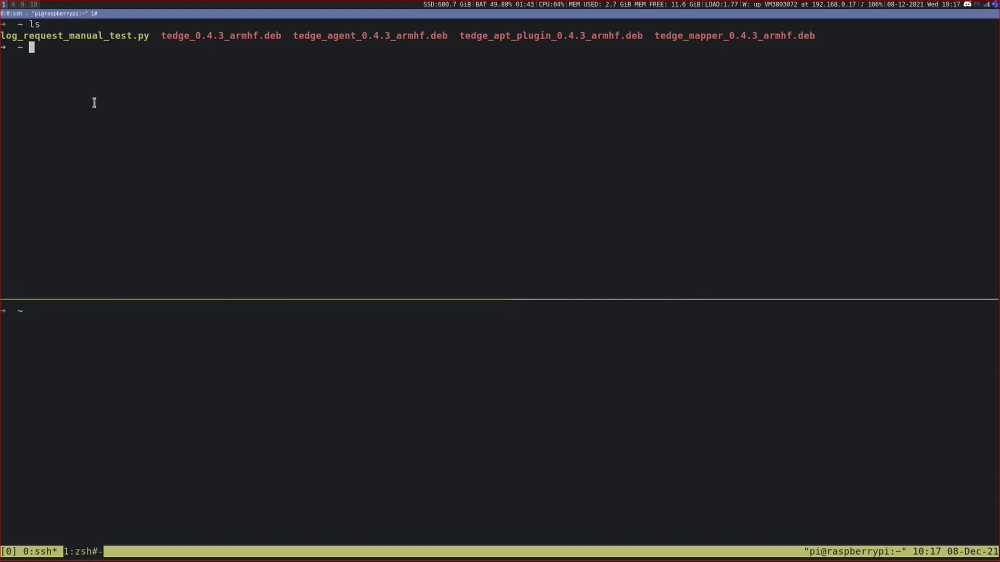
{"action": "type", "text": "whoami"}
{"action": "key", "text": "Return"}
List the contents of /var/log/tedge/agent and examine the names of its log files.
{"action": "type", "text": "ls /var/lo"}
{"action": "key", "text": "Tab"}
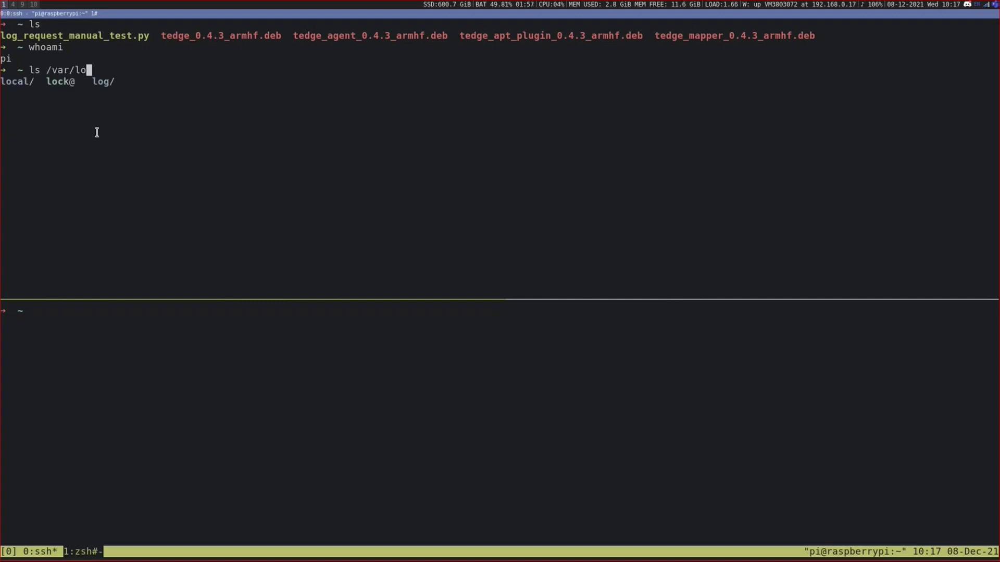
{"action": "type", "text": "g/tedge/agent/"}
{"action": "key", "text": "Return"}
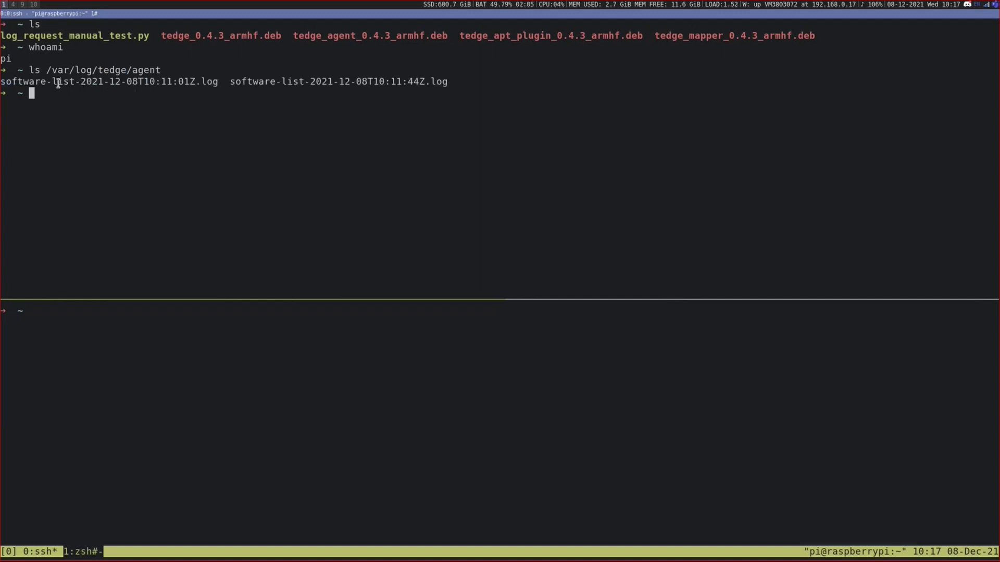
{"action": "left_click_drag", "start_coordinate": [12, 82], "coordinate": [81, 81]}
{"action": "left_click_drag", "start_coordinate": [140, 70], "coordinate": [432, 84]}
{"action": "double_click", "coordinate": [88, 34]}
{"action": "left_click", "coordinate": [100, 69]}
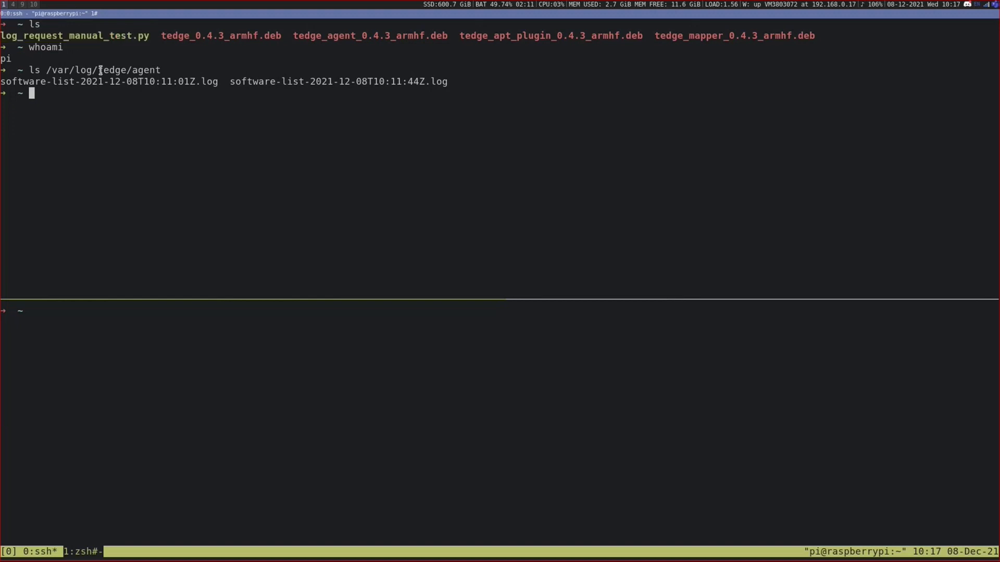
Run the log_request_manual_test.py script with sudo python3 from the home directory.
{"action": "double_click", "coordinate": [113, 37]}
{"action": "double_click", "coordinate": [56, 33]}
{"action": "type", "text": "sudo python3 lo"}
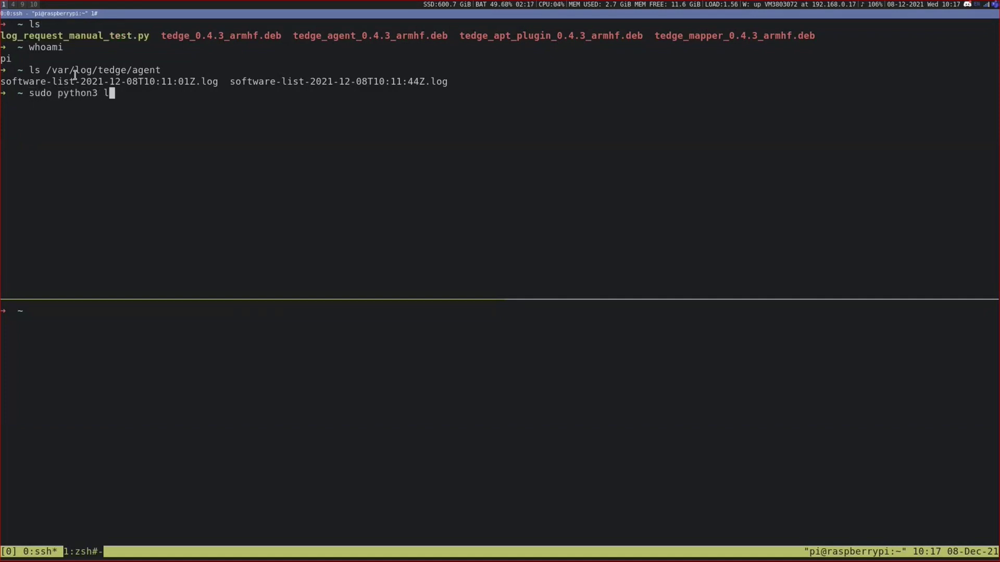
{"action": "key", "text": "Tab"}
{"action": "key", "text": "Return"}
List /var/log/tedge/agent again and single out the first example-log file name.
{"action": "key", "text": "Up"}
{"action": "key", "text": "Up"}
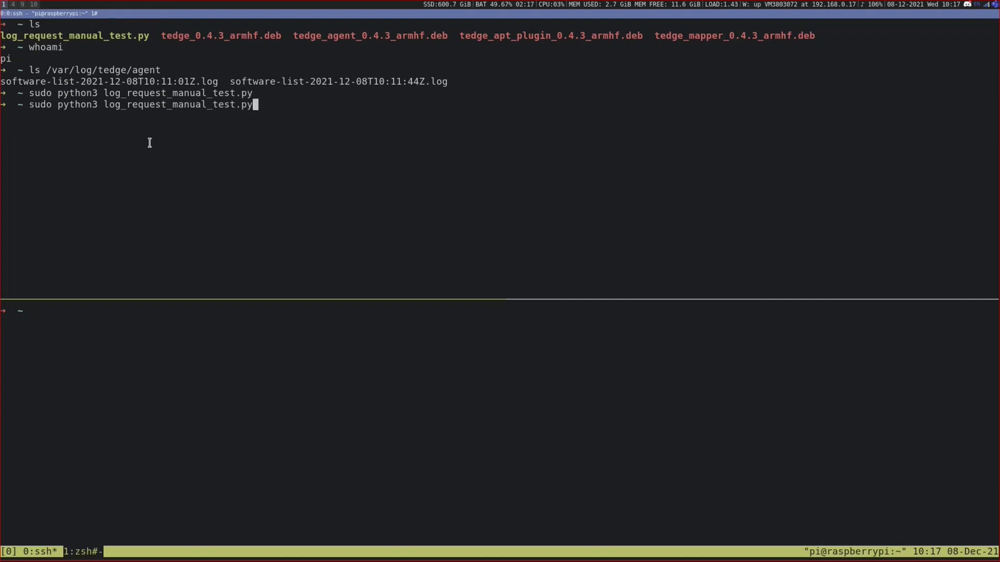
{"action": "key", "text": "Return"}
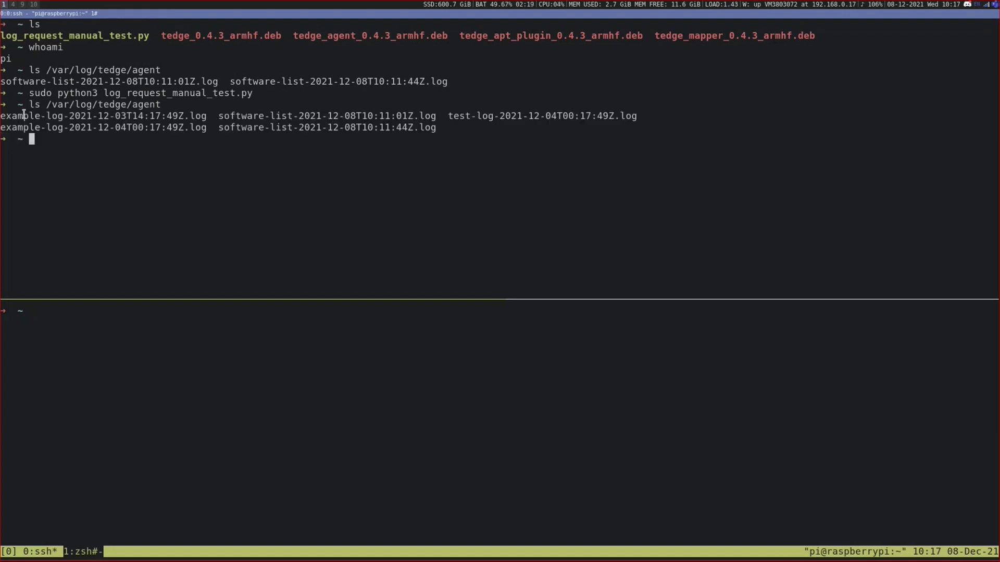
{"action": "left_click_drag", "start_coordinate": [1, 115], "coordinate": [205, 116]}
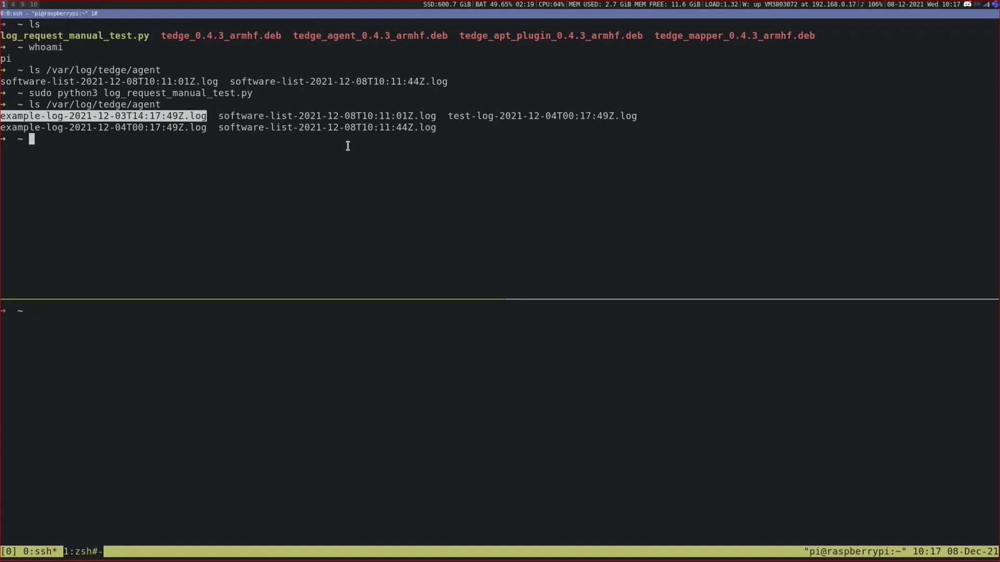
Single out the test-log file name and compare it with the two example-log names in the directory listing.
{"action": "left_click_drag", "start_coordinate": [451, 115], "coordinate": [641, 116]}
{"action": "left_click", "coordinate": [639, 116]}
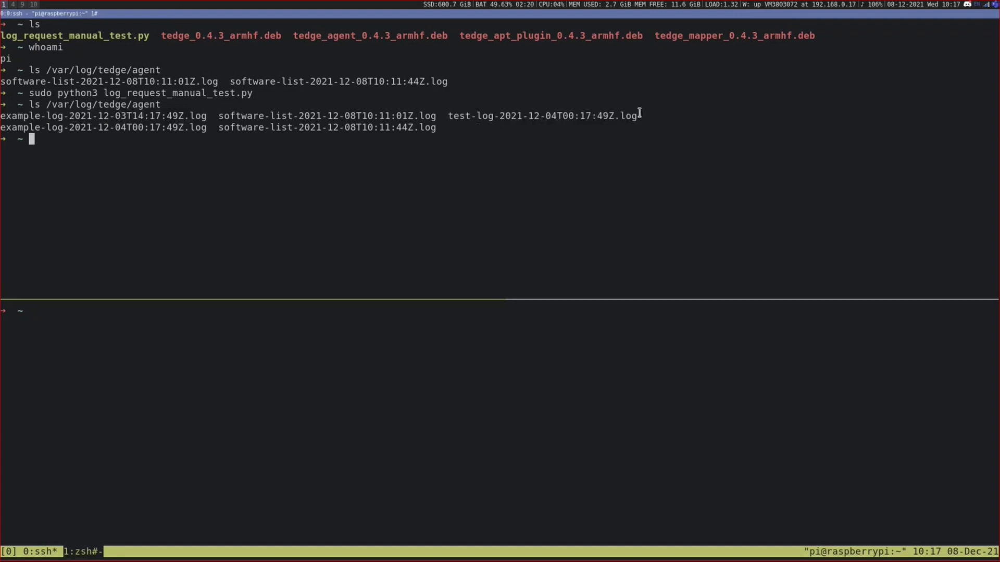
{"action": "double_click", "coordinate": [116, 116]}
{"action": "double_click", "coordinate": [116, 129]}
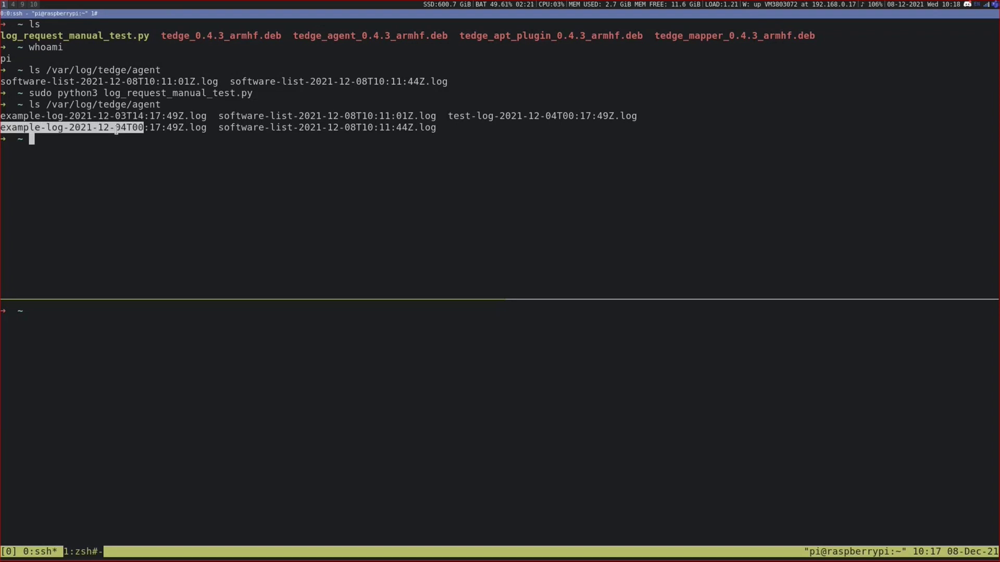
{"action": "double_click", "coordinate": [541, 115]}
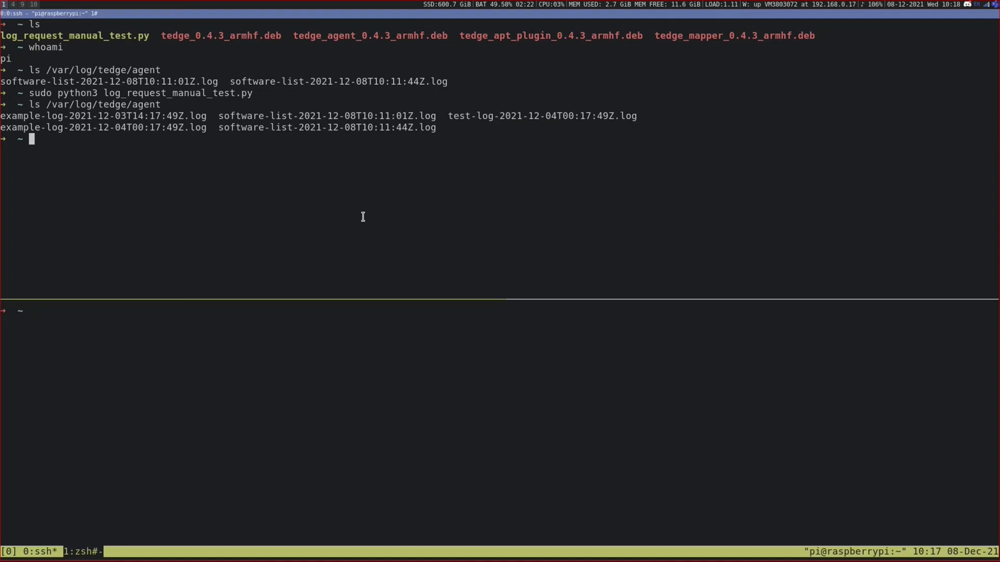
Clear the terminal and run ls on /var/log/tedge/agent/test-log-2021-12-04T00:17:49Z.log.
{"action": "key", "text": "Up"}
{"action": "type", "text": "/tedge/agent/"}
{"action": "key", "text": "Tab"}
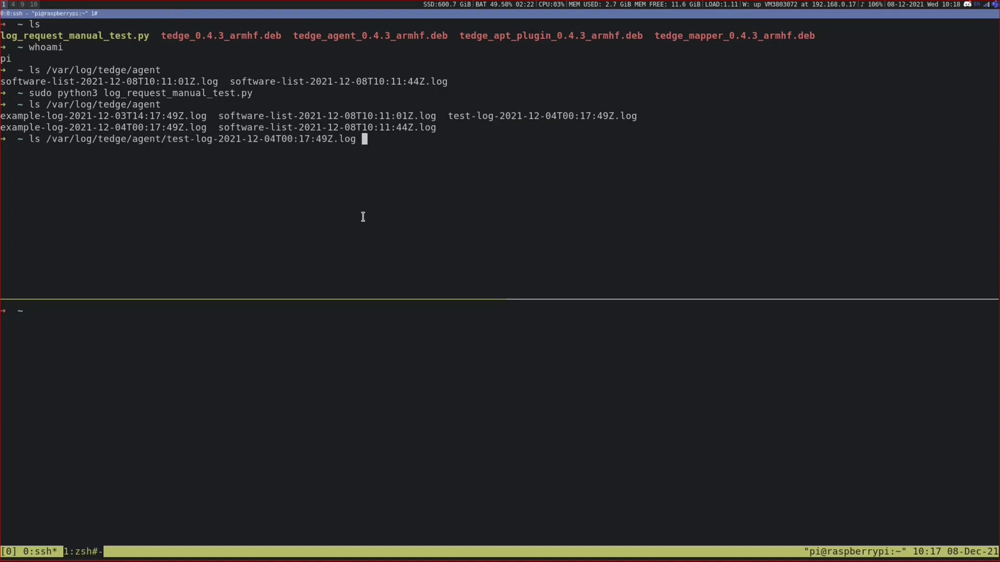
{"action": "key", "text": "ctrl+l"}
{"action": "key", "text": "Return"}
Print /var/log/tedge/agent/test-log-2021-12-04T00:17:49Z.log with cat and examine its package and error lines.
{"action": "key", "text": "Up"}
{"action": "key", "text": "ctrl+a"}
{"action": "key", "text": "alt+d"}
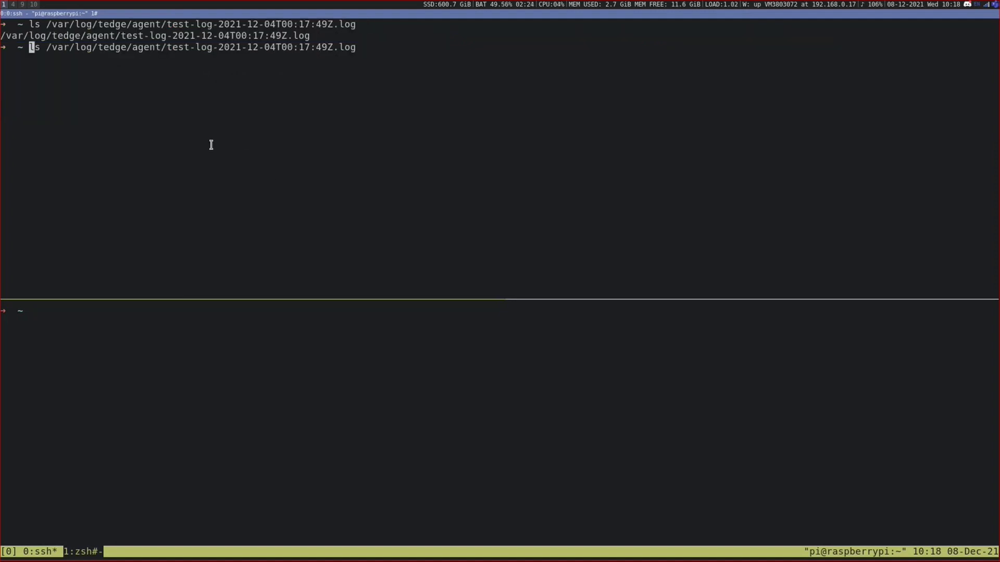
{"action": "type", "text": "at"}
{"action": "key", "text": "BackSpace"}
{"action": "key", "text": "BackSpace"}
{"action": "type", "text": "cat"}
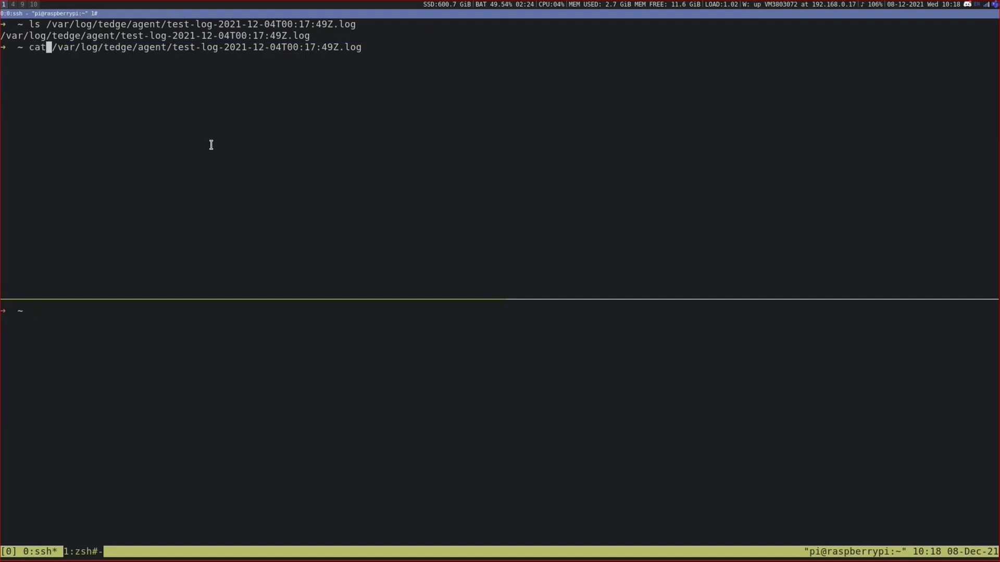
{"action": "key", "text": "Return"}
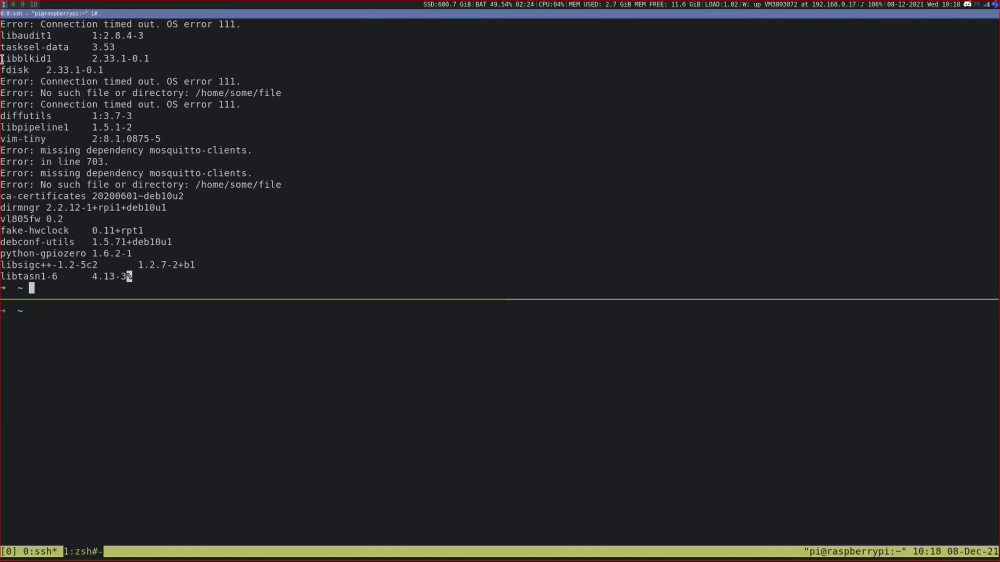
{"action": "left_click_drag", "start_coordinate": [3, 57], "coordinate": [150, 58]}
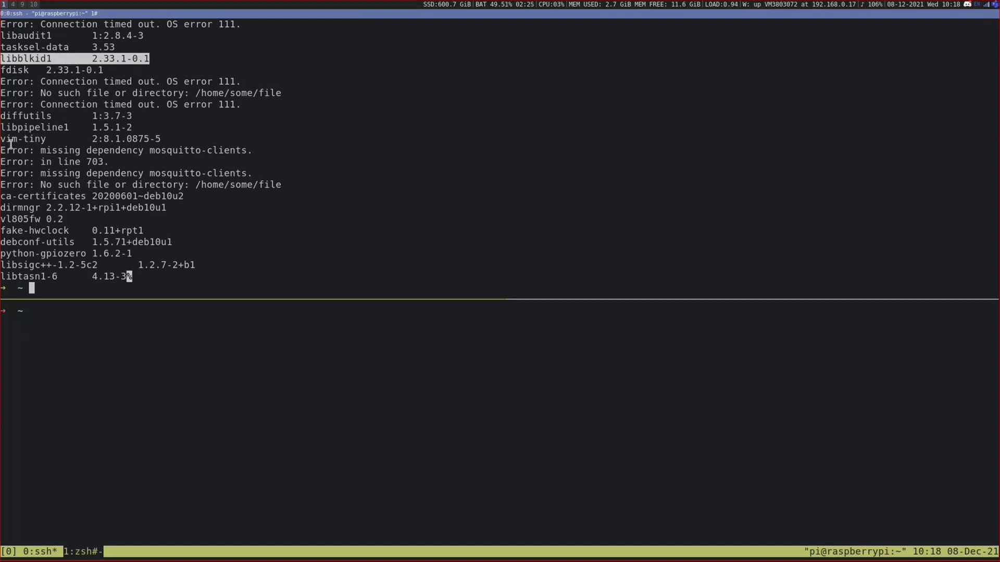
{"action": "left_click_drag", "start_coordinate": [2, 148], "coordinate": [253, 144]}
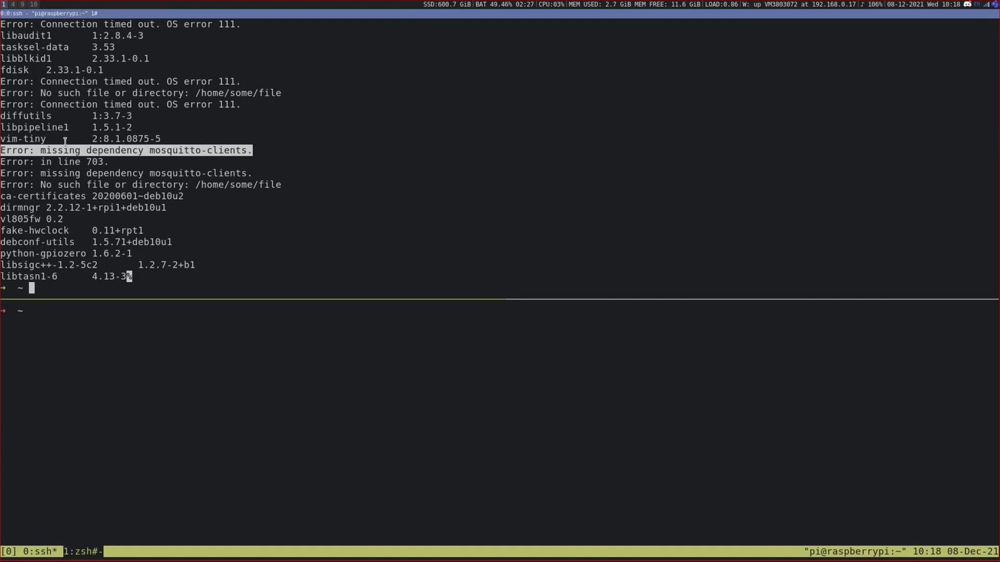
{"action": "left_click", "coordinate": [23, 163]}
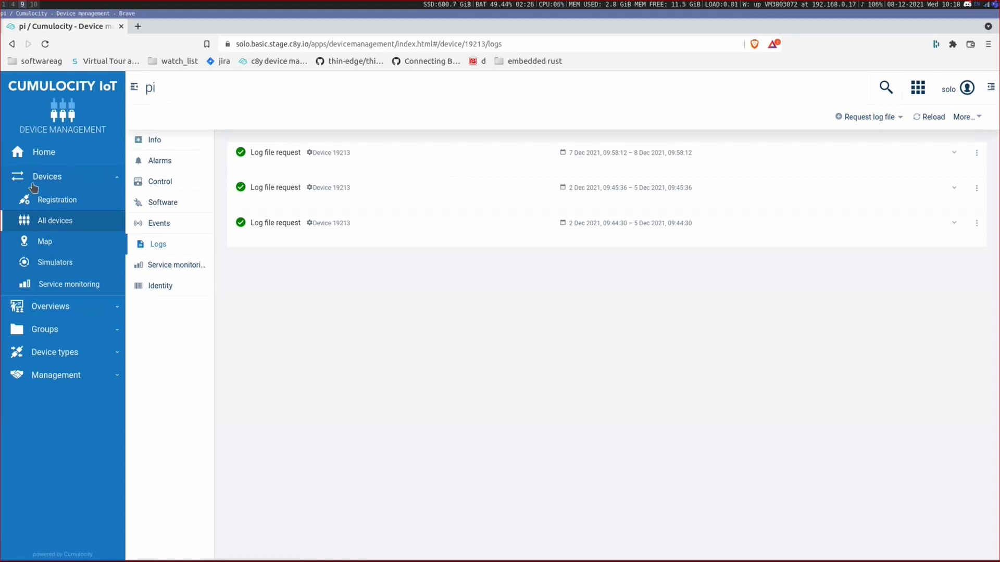
Switch to Cumulocity IoT and open the pi device's log requests from the list of all devices.
{"action": "left_click", "coordinate": [45, 153]}
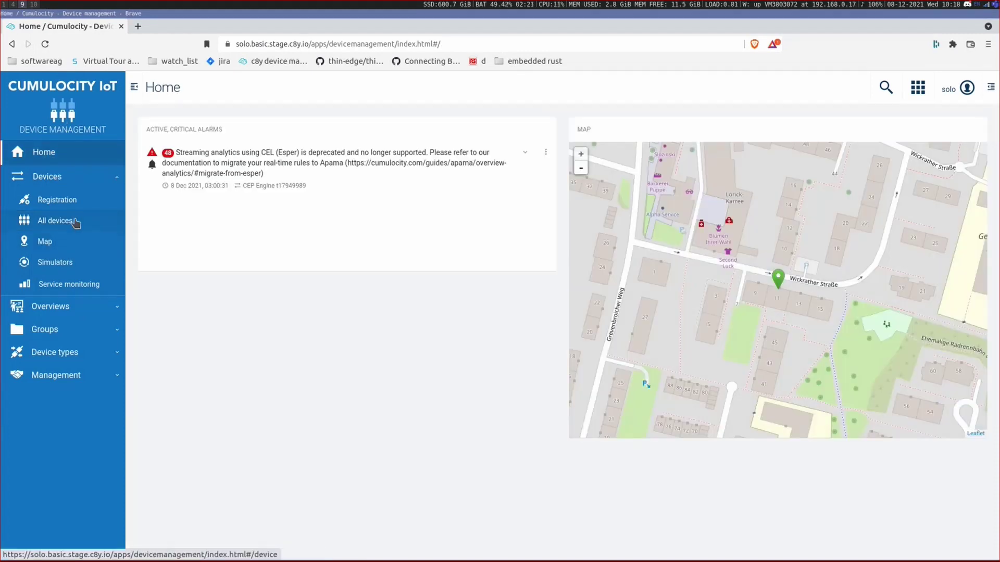
{"action": "left_click", "coordinate": [73, 220]}
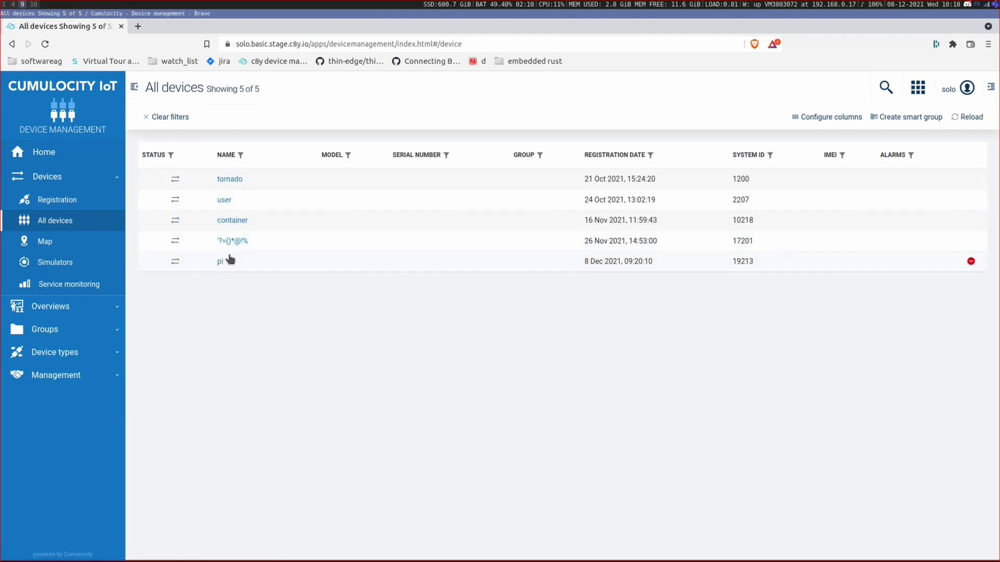
{"action": "left_click", "coordinate": [221, 262]}
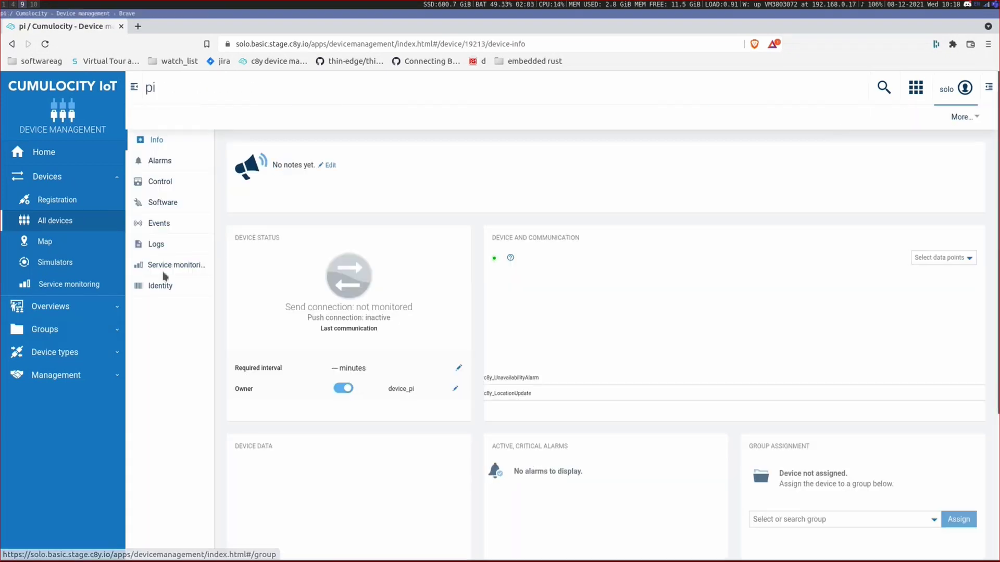
{"action": "left_click", "coordinate": [153, 247]}
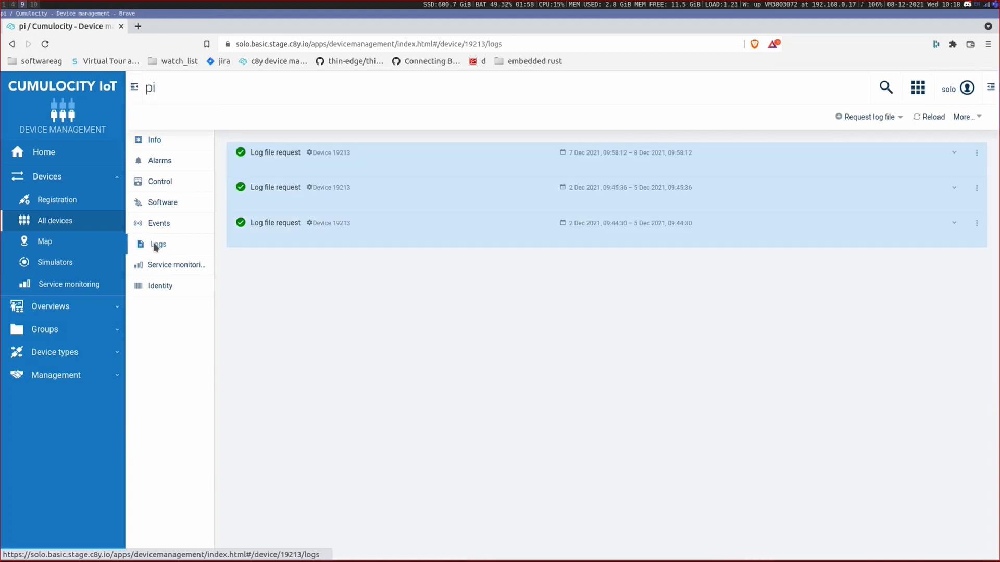
Request the software-management log from 2021-12-02 to 2021-12-05, with the last 1000 lines to display.
{"action": "left_click", "coordinate": [878, 119]}
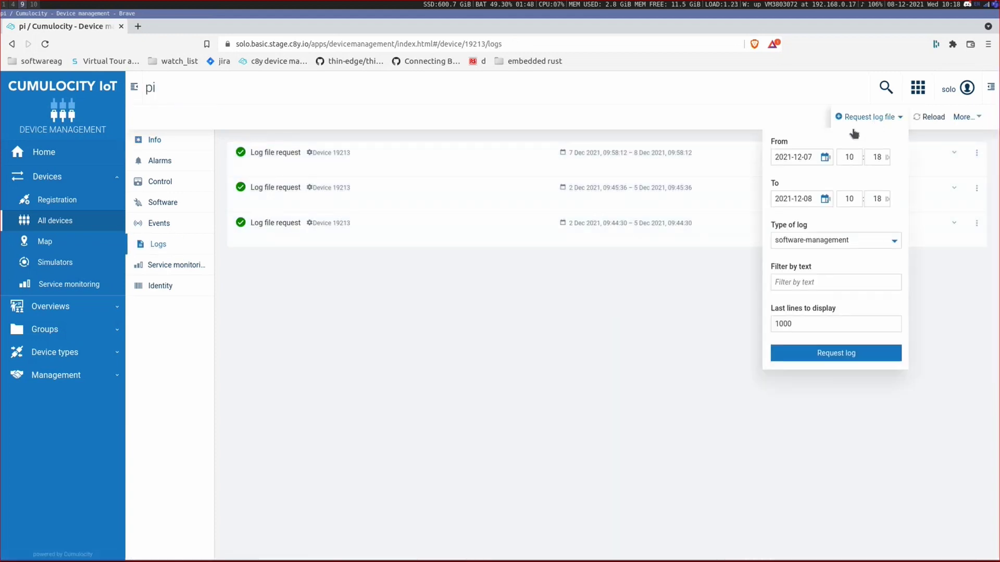
{"action": "left_click", "coordinate": [810, 160]}
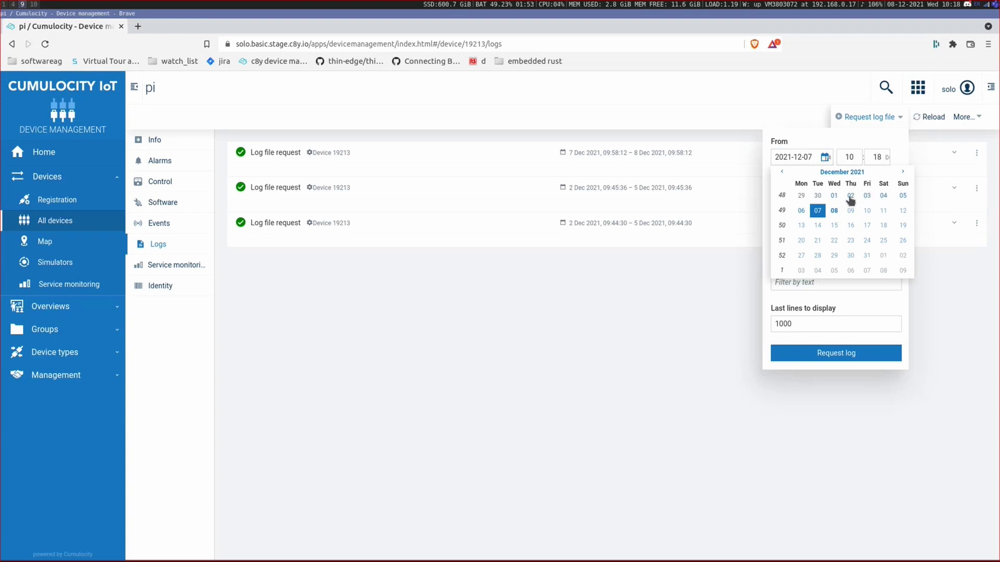
{"action": "left_click", "coordinate": [850, 197]}
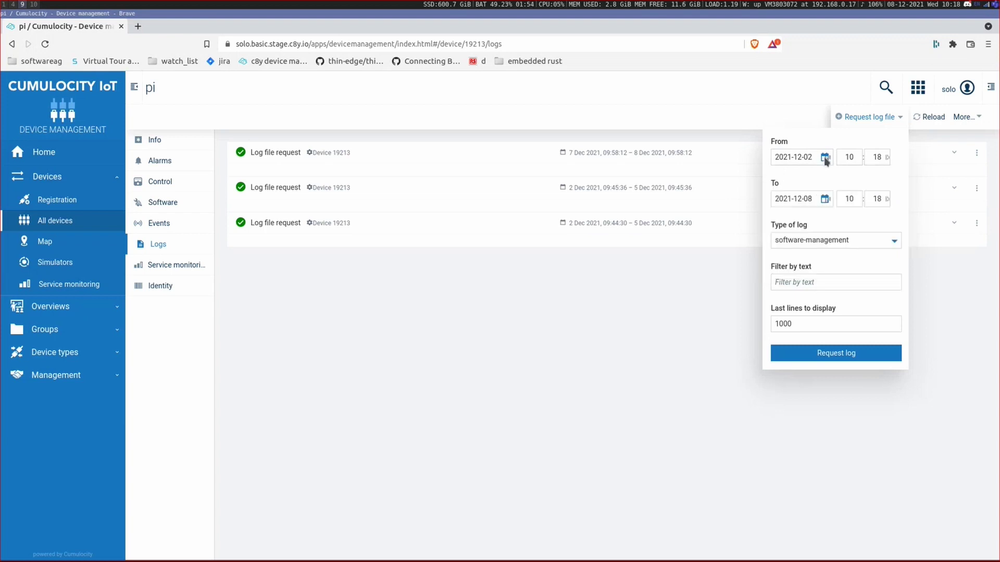
{"action": "left_click", "coordinate": [823, 199]}
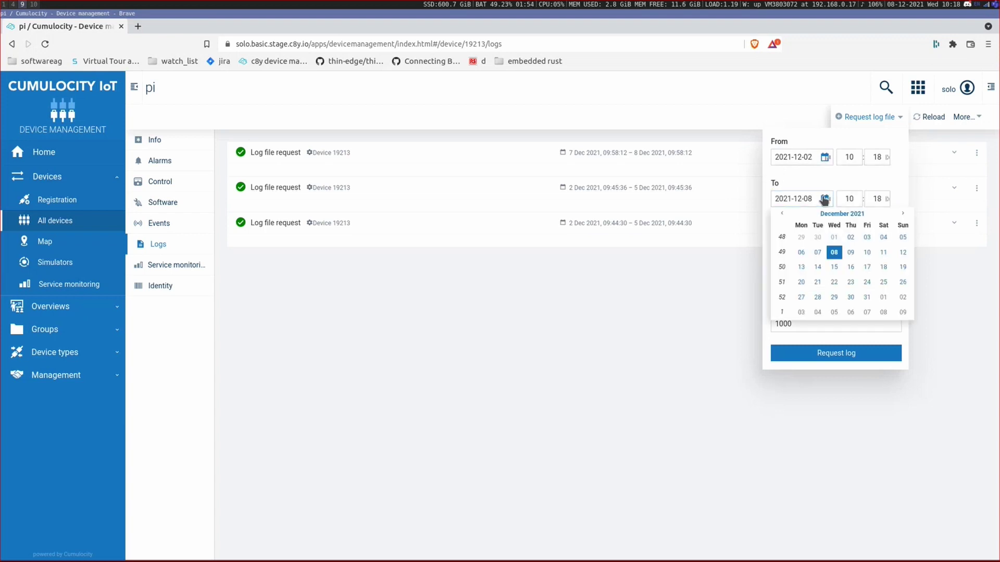
{"action": "left_click", "coordinate": [904, 237]}
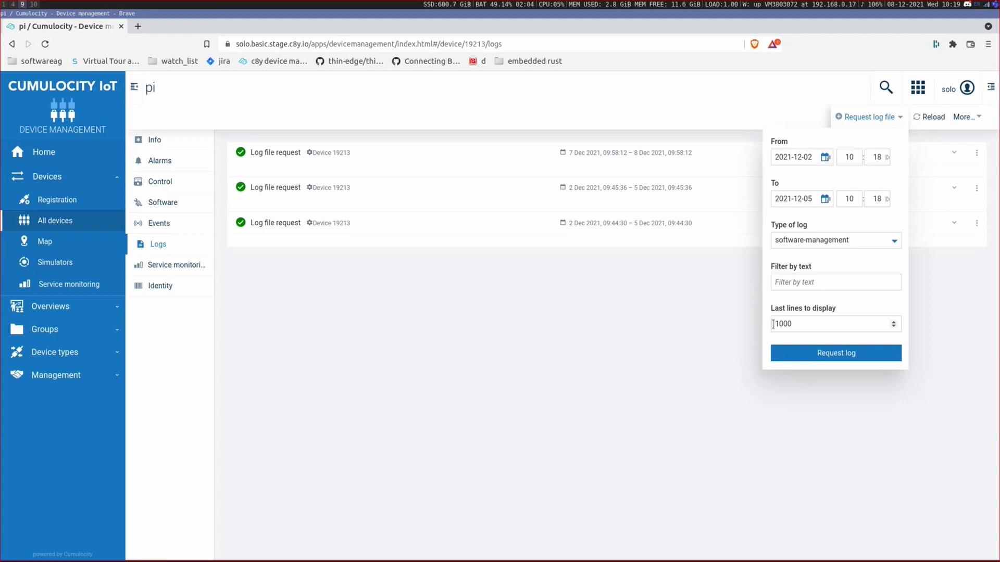
{"action": "left_click", "coordinate": [809, 354]}
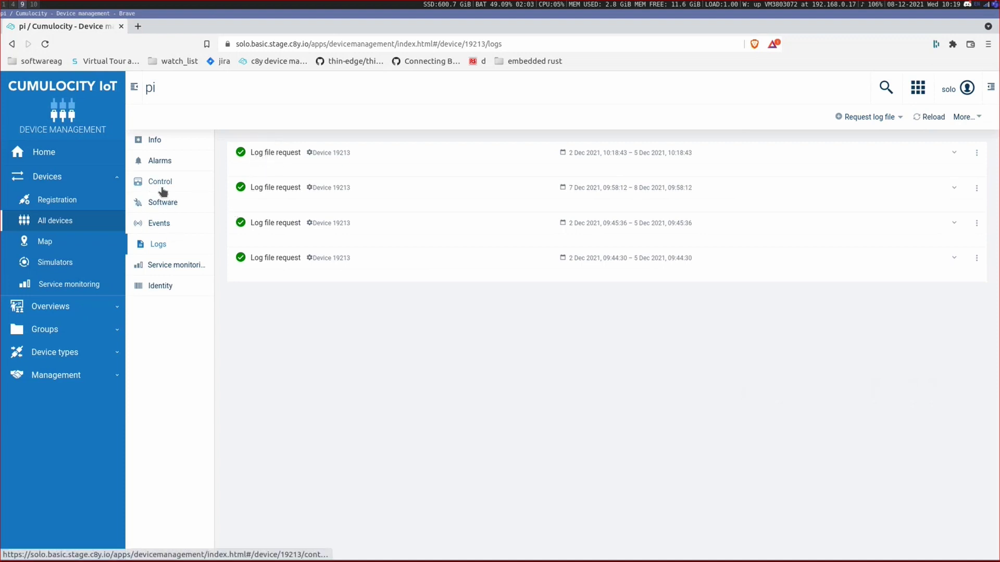
Download the attachment of the newest software-management event on the pi device as 19219.txt and open the file.
{"action": "left_click", "coordinate": [159, 224]}
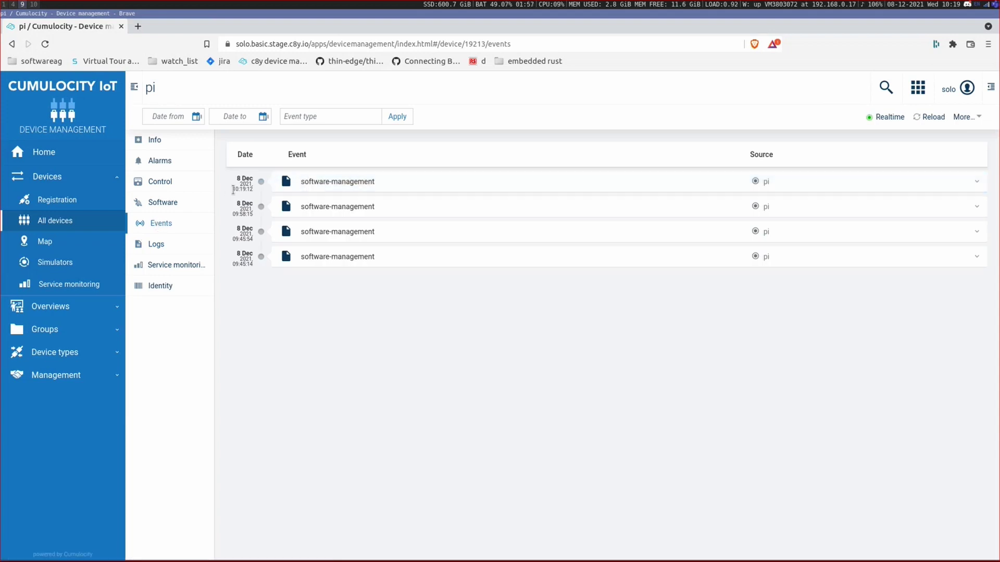
{"action": "left_click", "coordinate": [325, 181]}
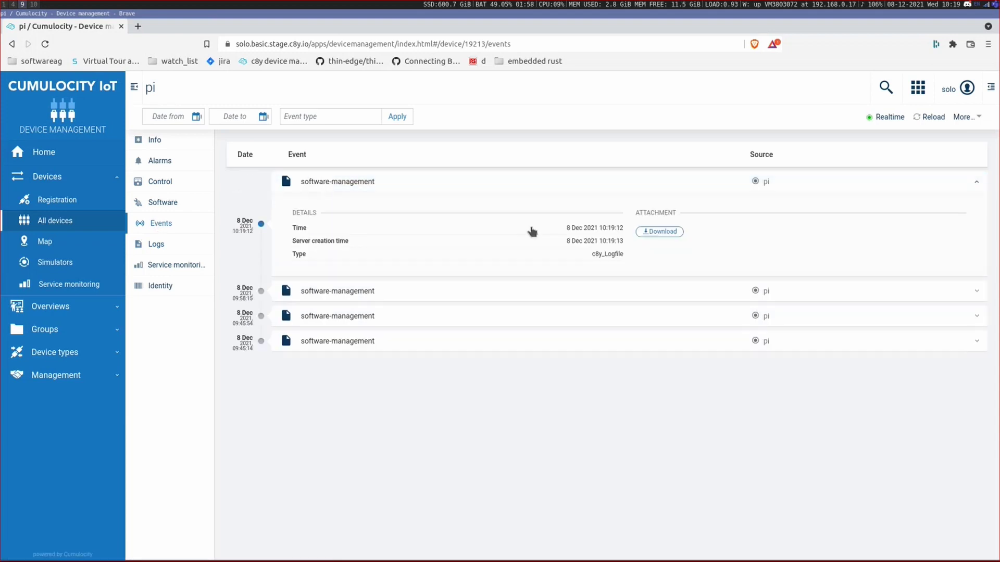
{"action": "left_click", "coordinate": [660, 231]}
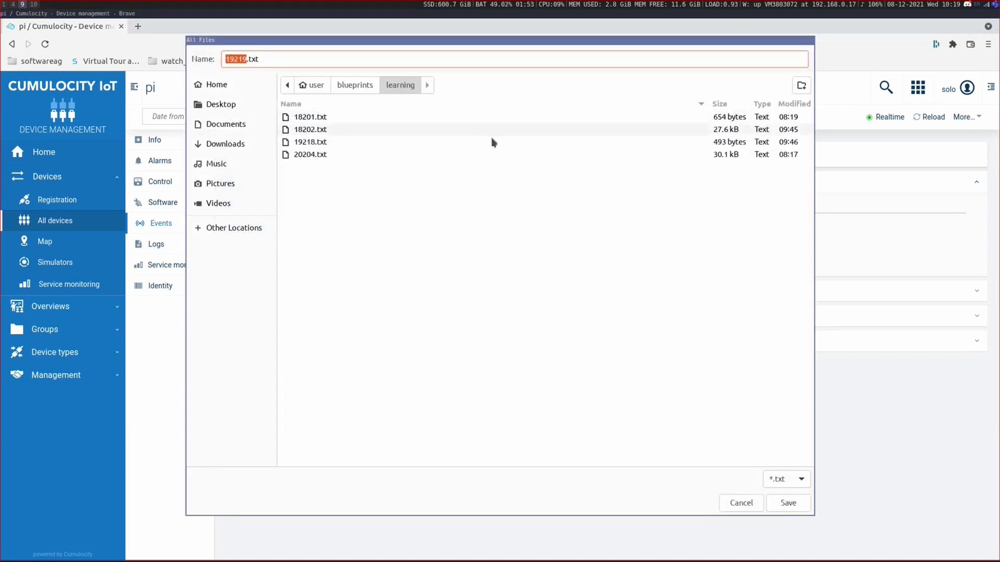
{"action": "left_click", "coordinate": [788, 503]}
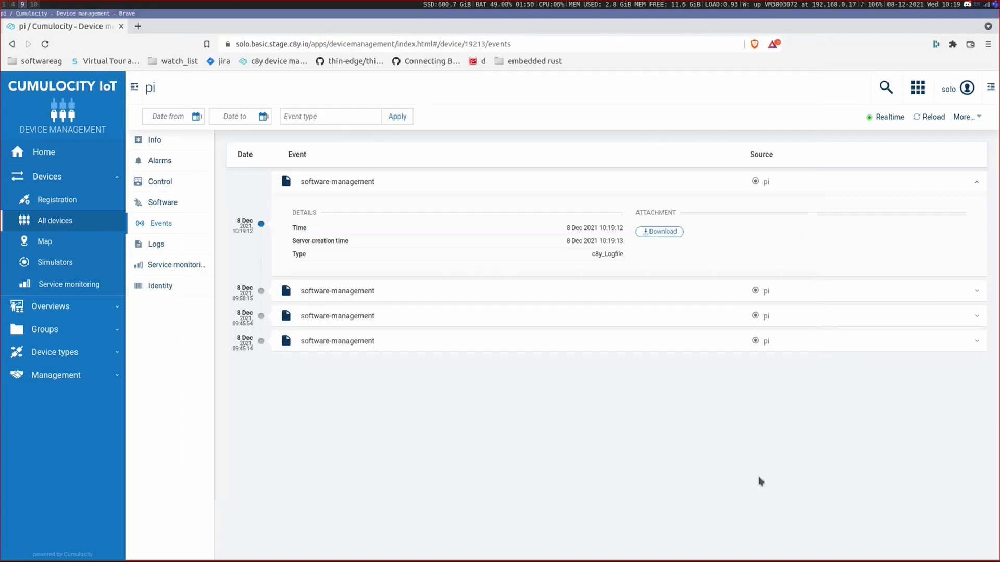
{"action": "left_click", "coordinate": [44, 549]}
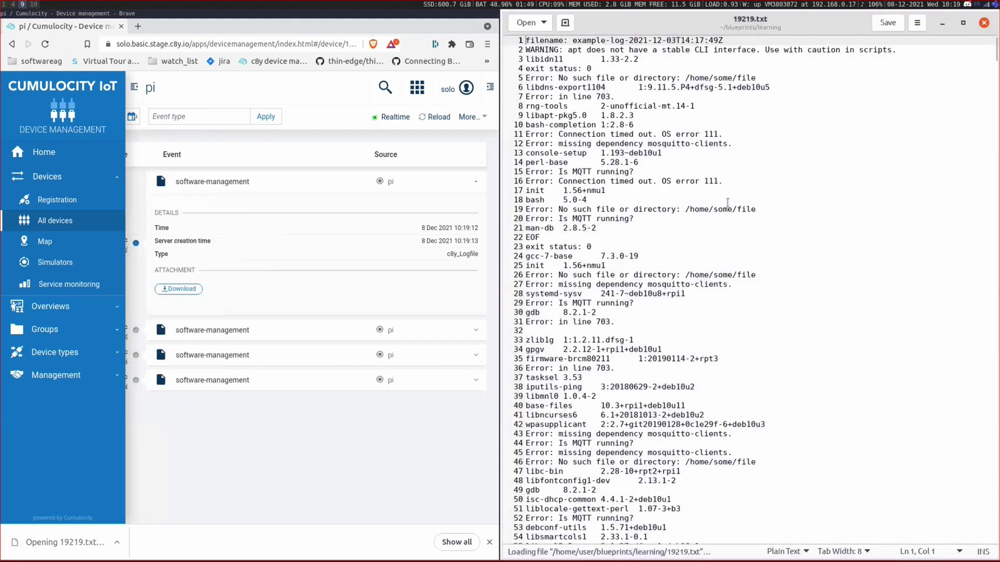
Look through 19219.txt to its end and highlight the filename line at its start.
{"action": "scroll", "coordinate": [727, 202], "scroll_direction": "down", "scroll_amount": 20}
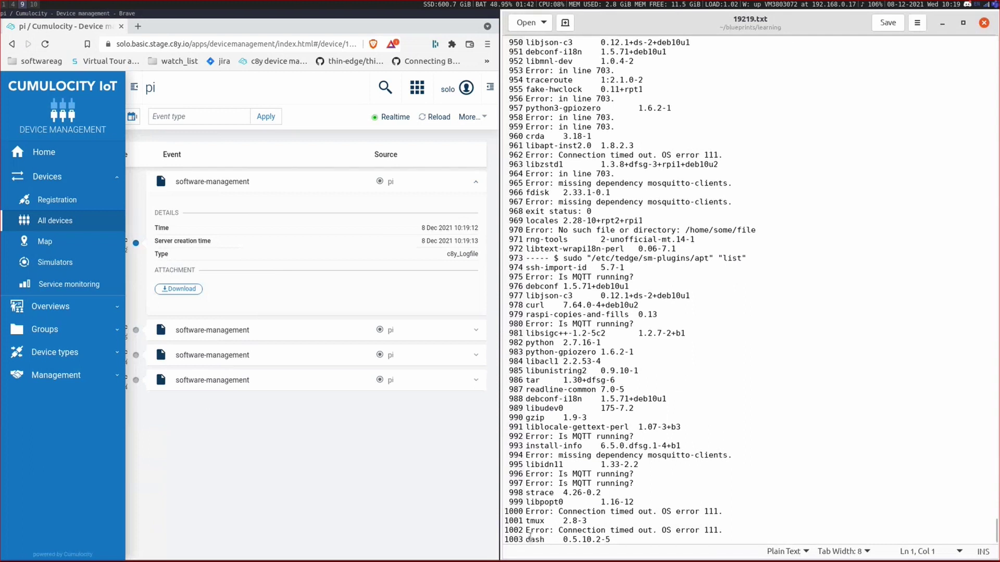
{"action": "scroll", "coordinate": [668, 476], "scroll_direction": "up", "scroll_amount": 20}
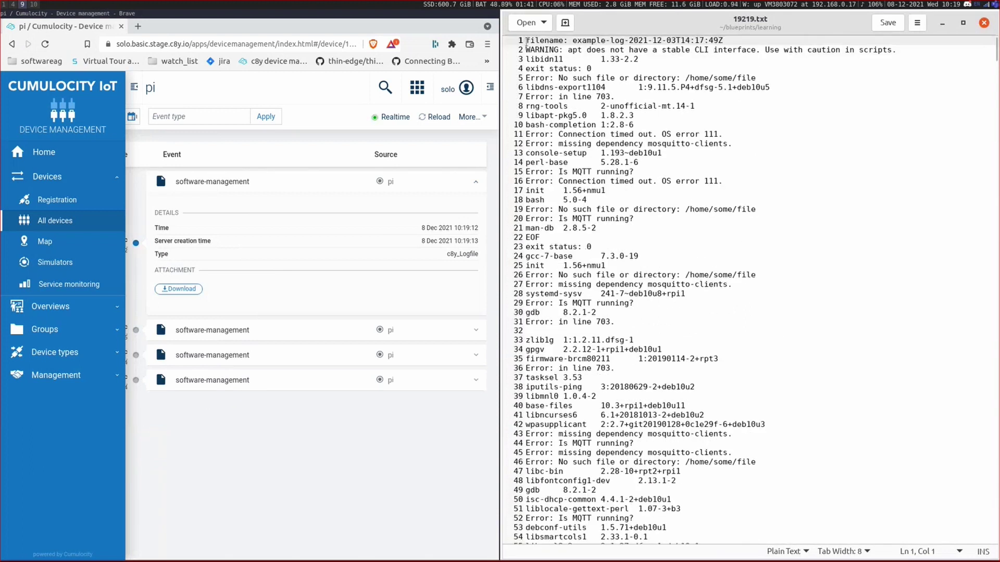
{"action": "left_click_drag", "start_coordinate": [526, 40], "coordinate": [729, 37]}
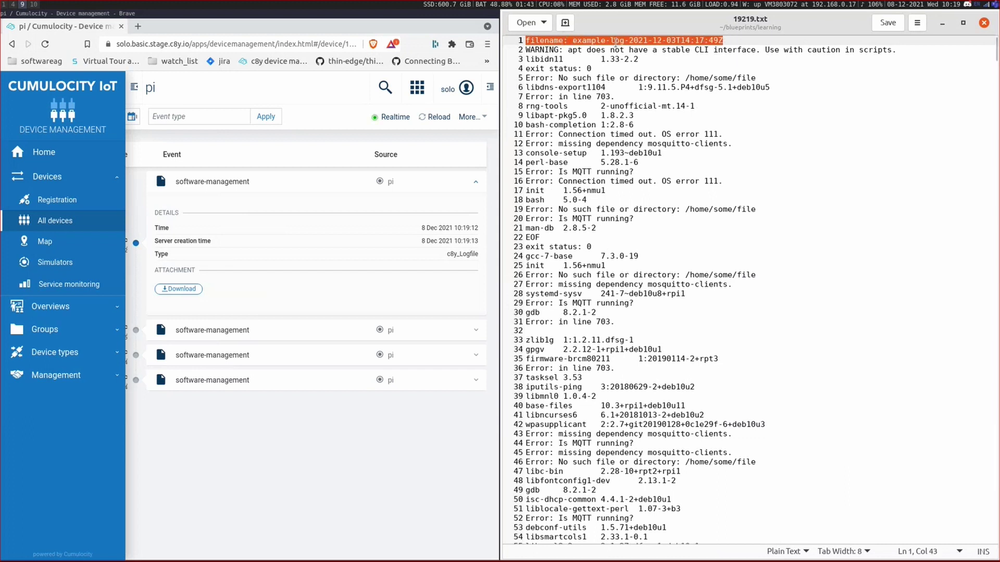
Search 19219.txt for "filename" and step through the matches to examine which log files it contains.
{"action": "key", "text": "ctrl+f"}
{"action": "type", "text": "fil"}
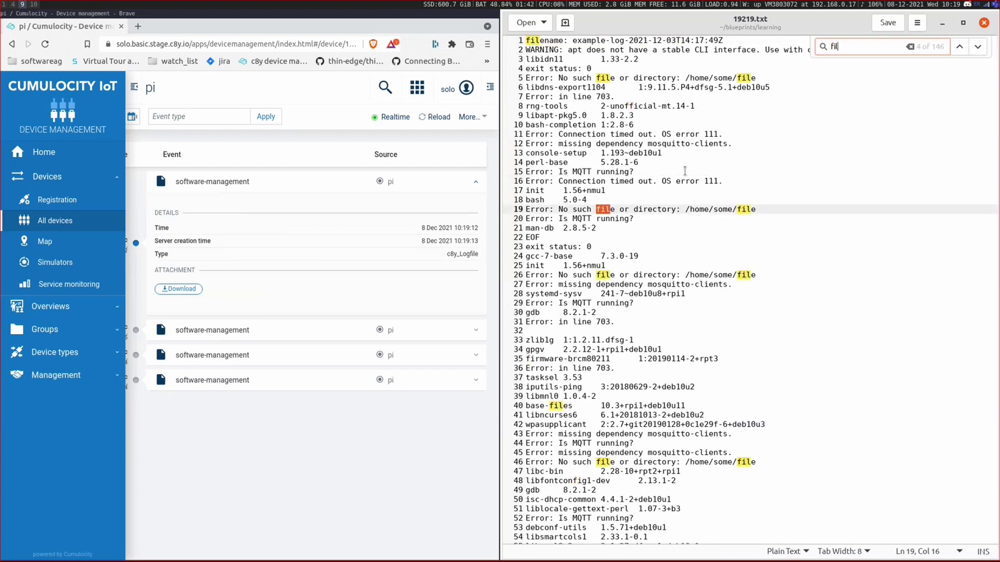
{"action": "type", "text": "ename"}
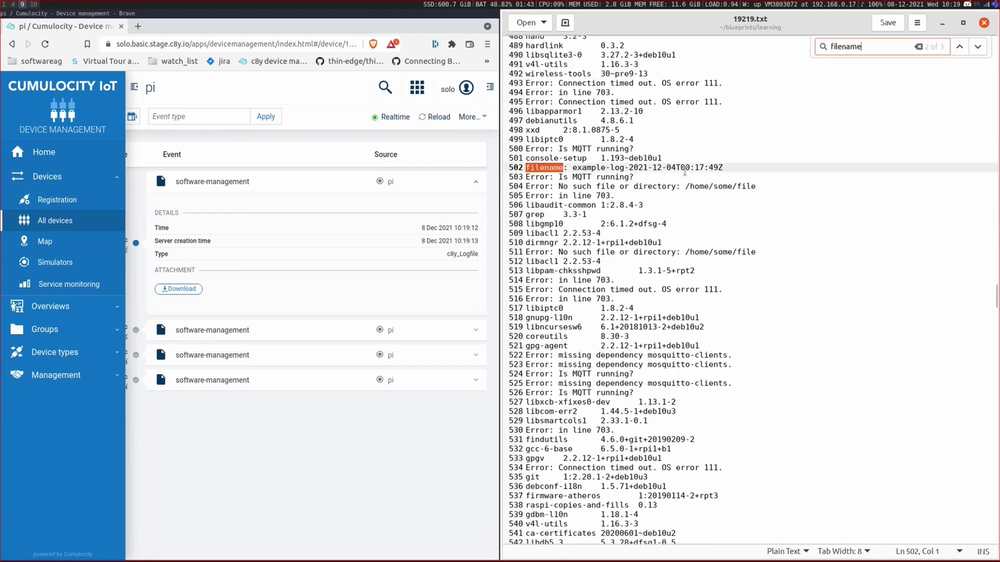
{"action": "left_click", "coordinate": [972, 47]}
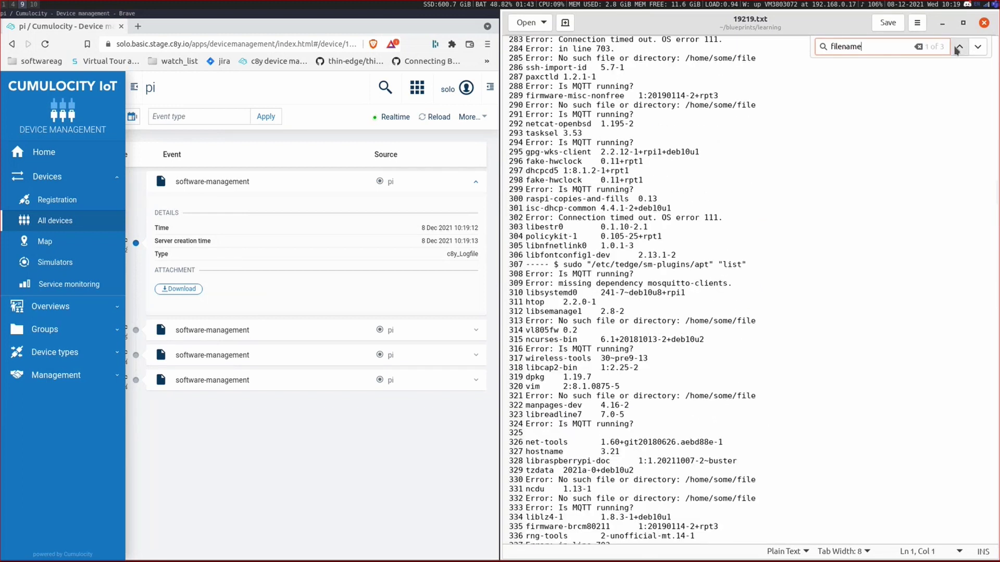
{"action": "left_click", "coordinate": [973, 47]}
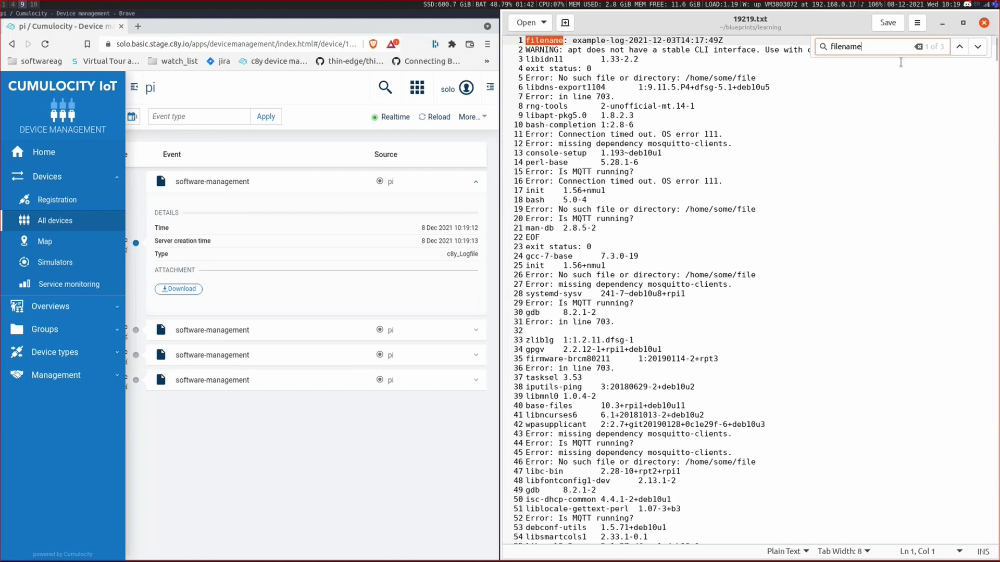
{"action": "left_click", "coordinate": [978, 46]}
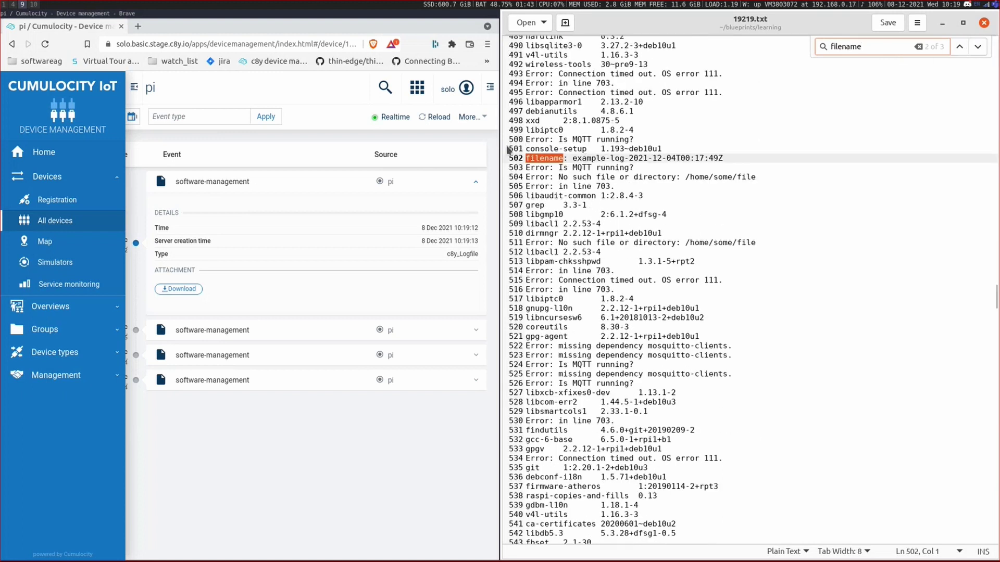
{"action": "left_click", "coordinate": [978, 46]}
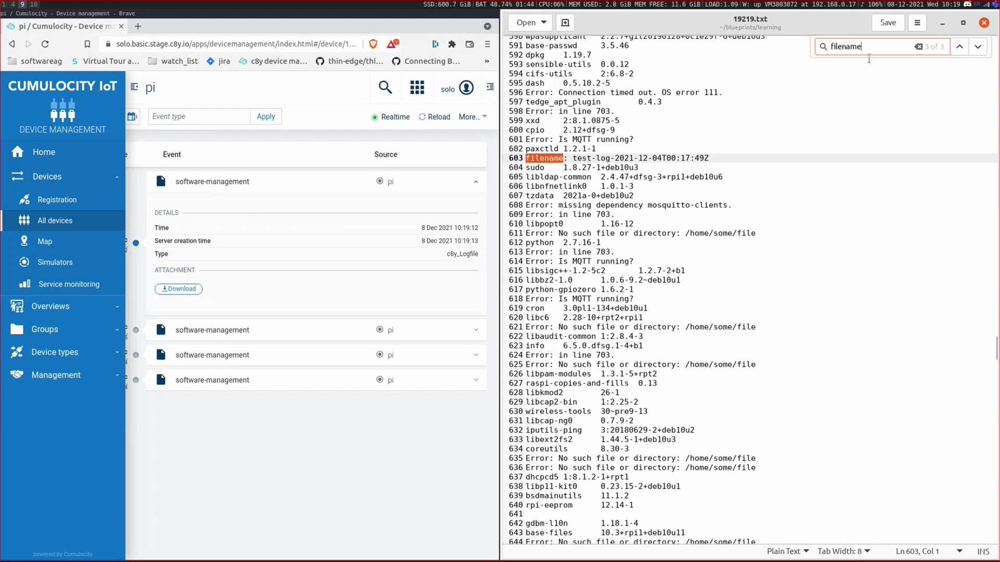
{"action": "left_click", "coordinate": [977, 46]}
{"action": "scroll", "coordinate": [599, 314], "scroll_direction": "down", "scroll_amount": 7}
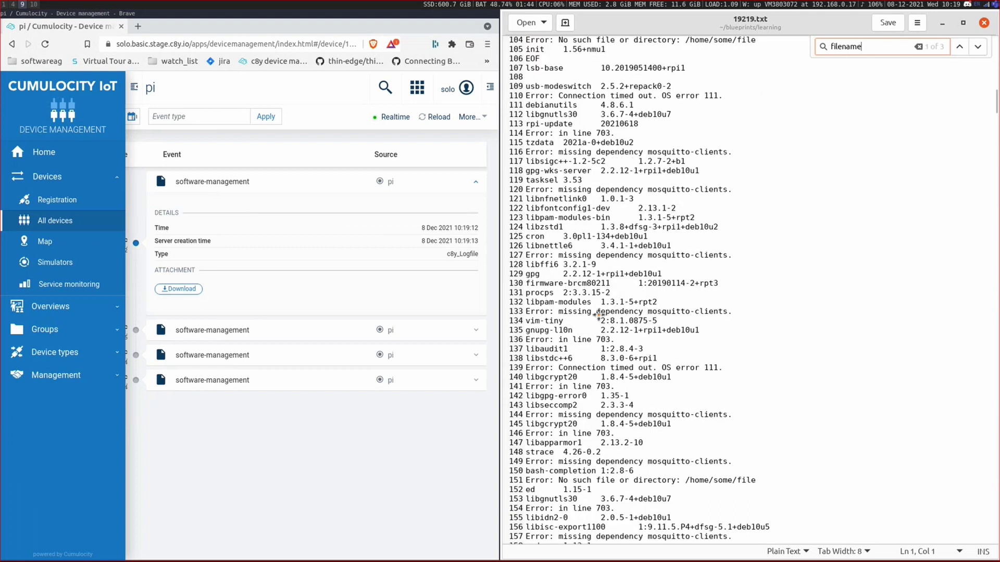
Look through 19219.txt to its end and back to its start, and close the file.
{"action": "scroll", "coordinate": [598, 314], "scroll_direction": "down", "scroll_amount": 20}
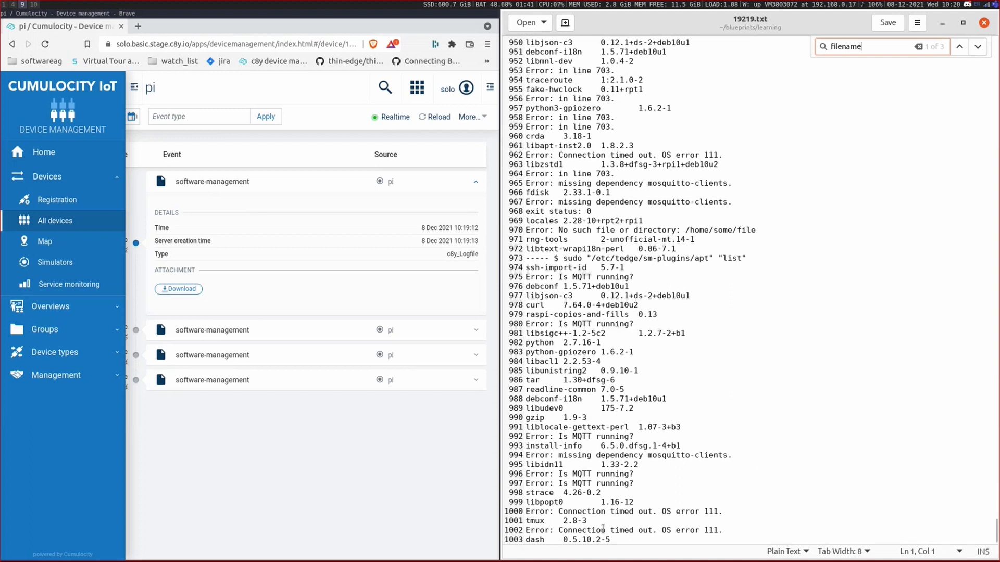
{"action": "scroll", "coordinate": [739, 365], "scroll_direction": "up", "scroll_amount": 20}
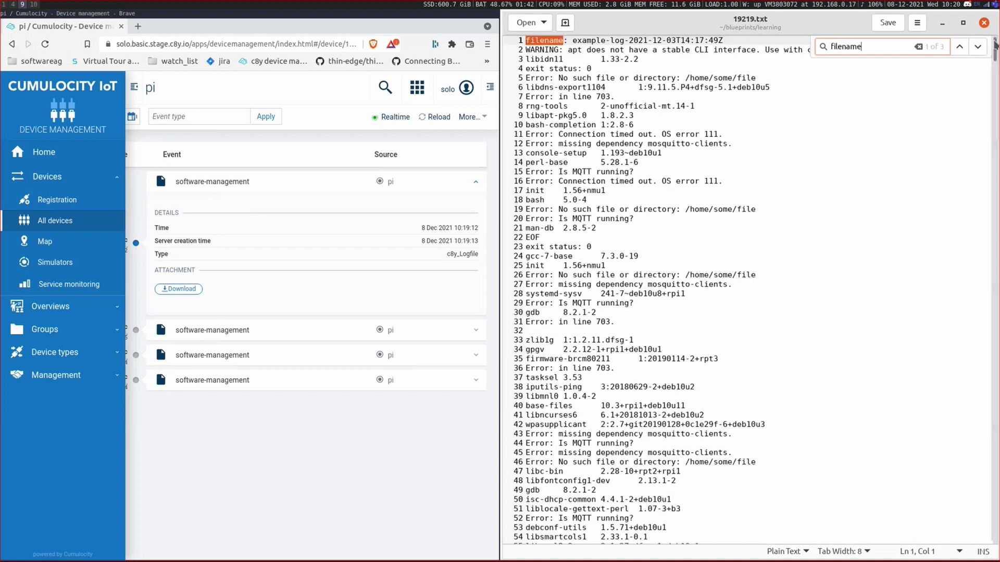
{"action": "left_click", "coordinate": [983, 23]}
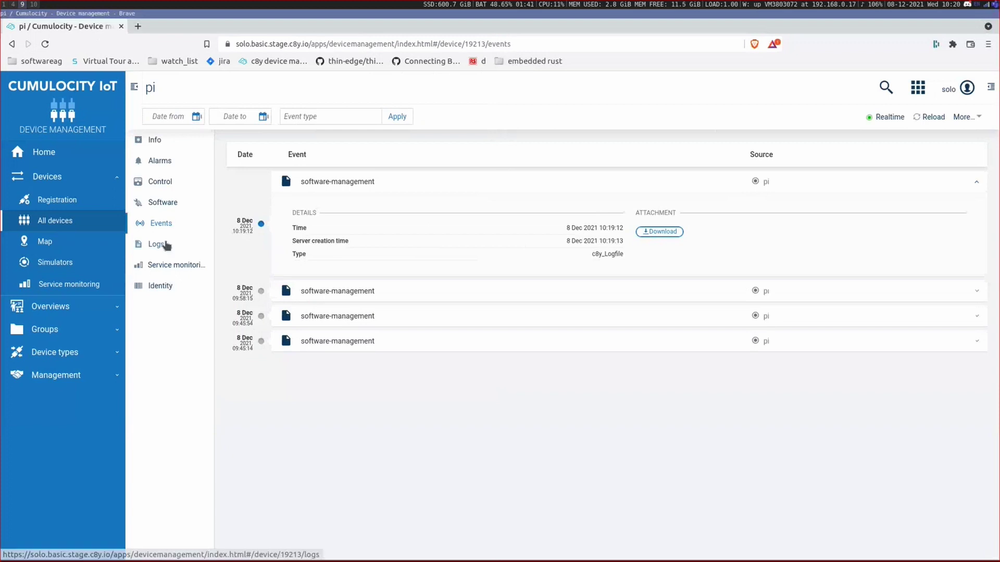
Start another log file request for the pi device and set its date range from 2021-12-02 to 2021-12-05.
{"action": "left_click", "coordinate": [166, 245]}
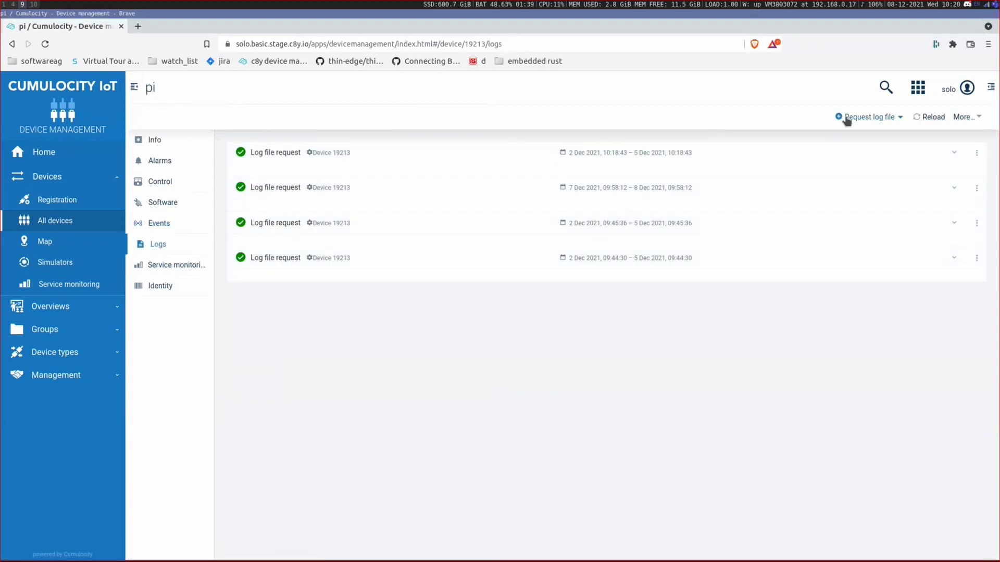
{"action": "left_click", "coordinate": [846, 118]}
{"action": "left_click", "coordinate": [830, 156]}
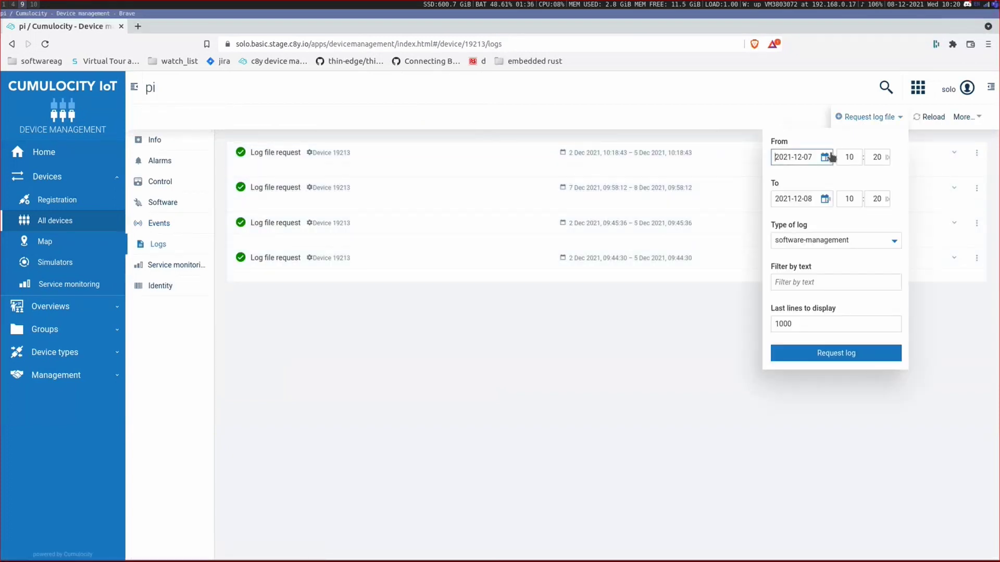
{"action": "left_click", "coordinate": [851, 196]}
{"action": "left_click", "coordinate": [826, 202]}
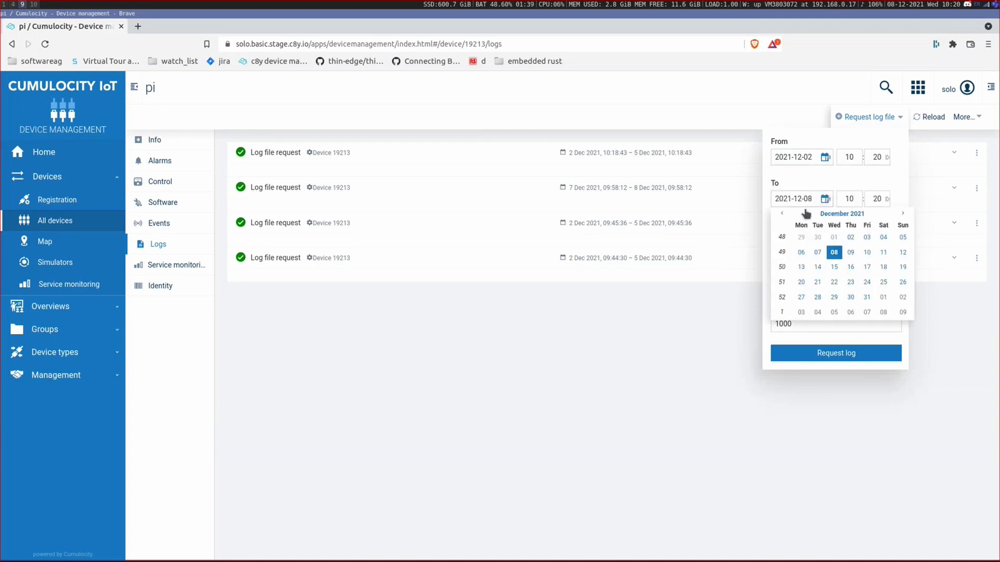
{"action": "left_click", "coordinate": [902, 239]}
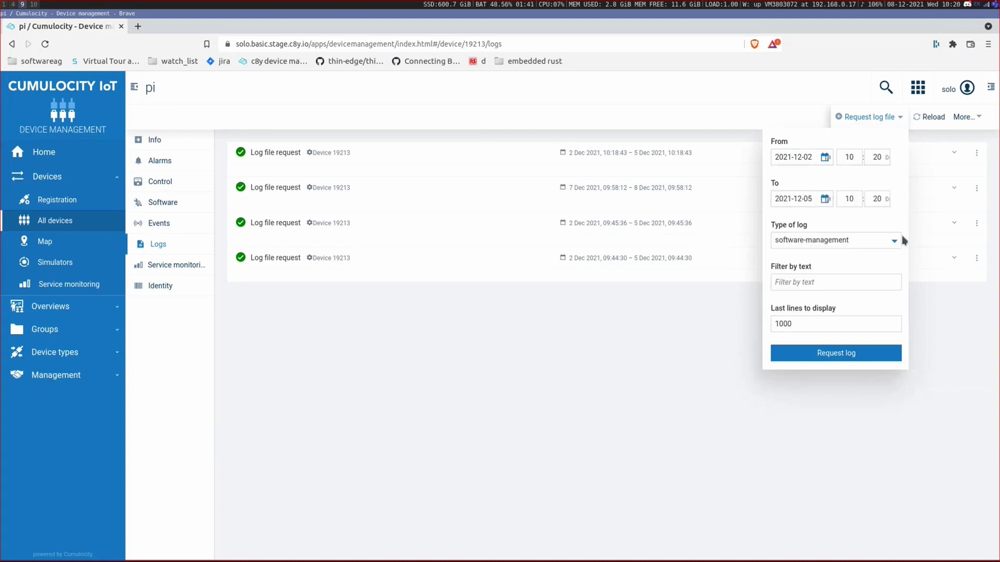
Filter the software-management log by the text Error, limit it to the last 10 lines, submit the request and reload the request list.
{"action": "left_click", "coordinate": [807, 281]}
{"action": "type", "text": "Error"}
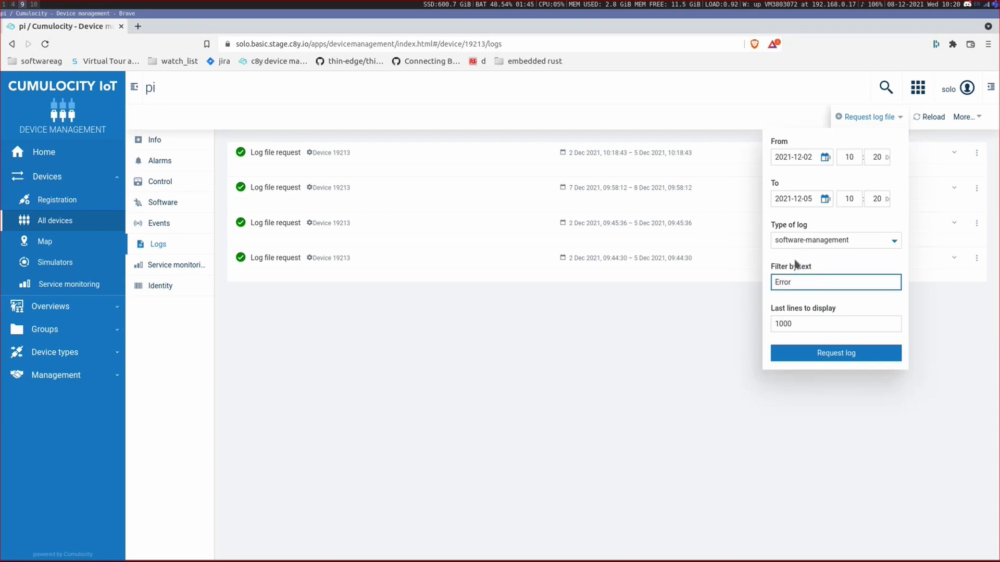
{"action": "key", "text": "Tab"}
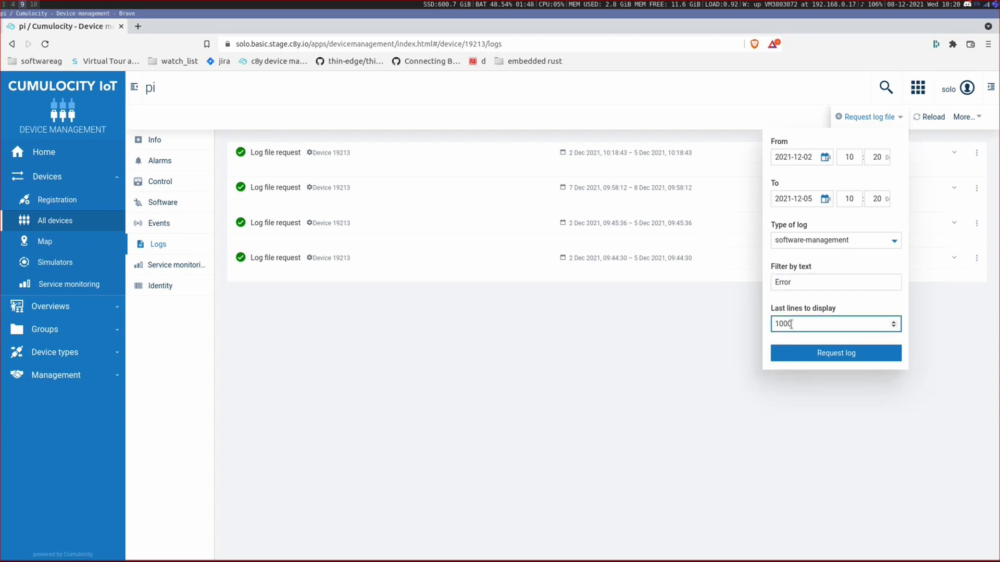
{"action": "key", "text": "BackSpace"}
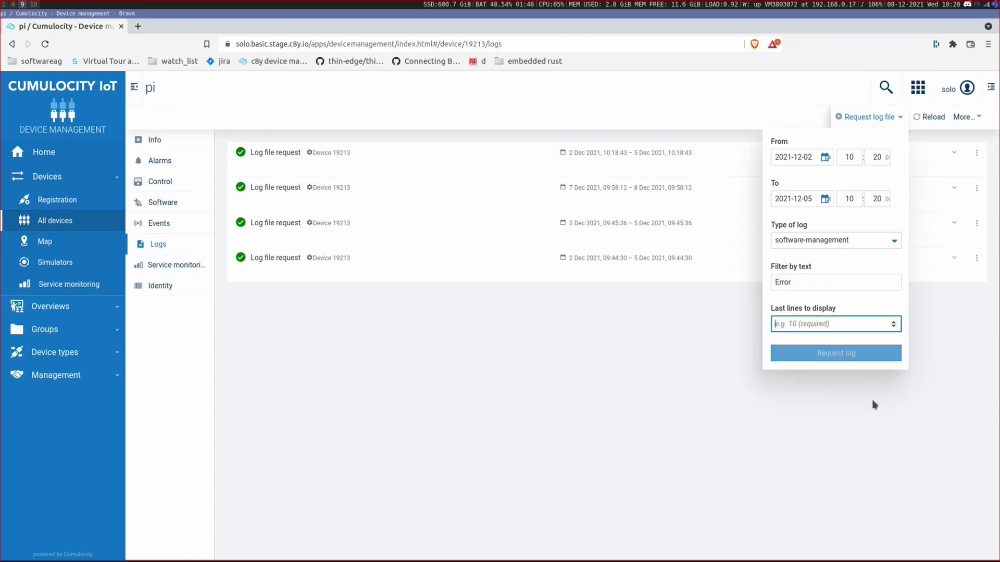
{"action": "double_click", "coordinate": [788, 281]}
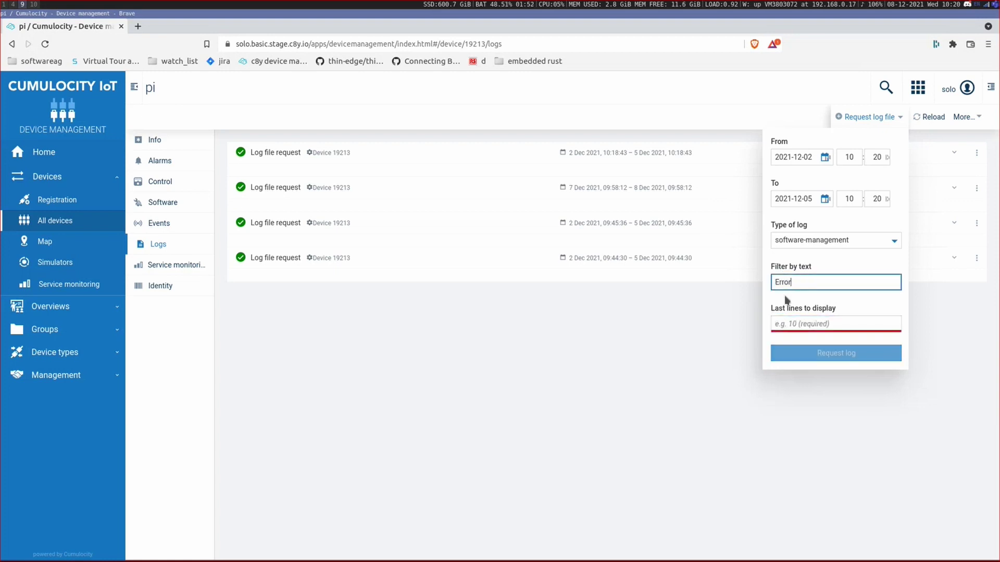
{"action": "left_click", "coordinate": [782, 319]}
{"action": "type", "text": "10"}
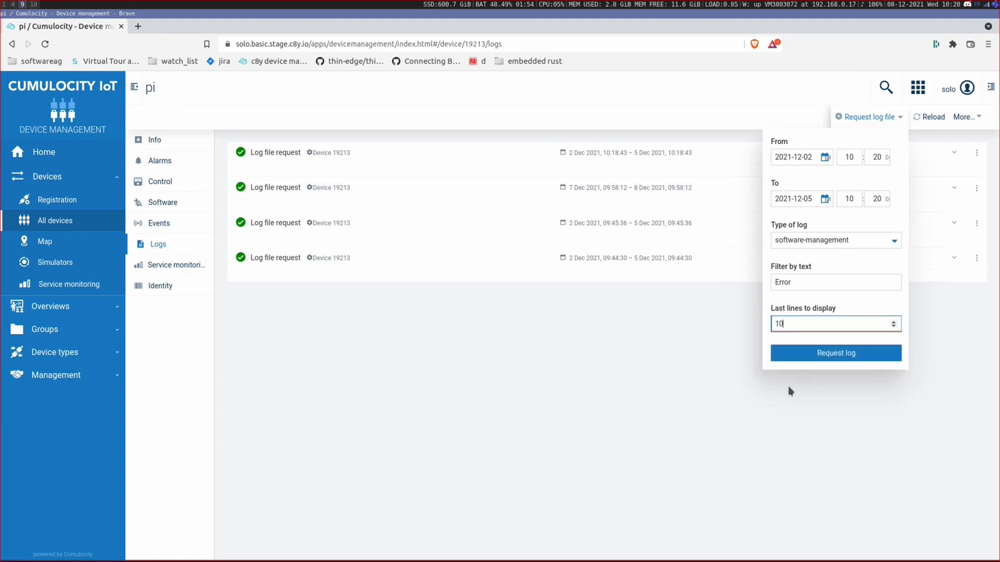
{"action": "left_click", "coordinate": [795, 353]}
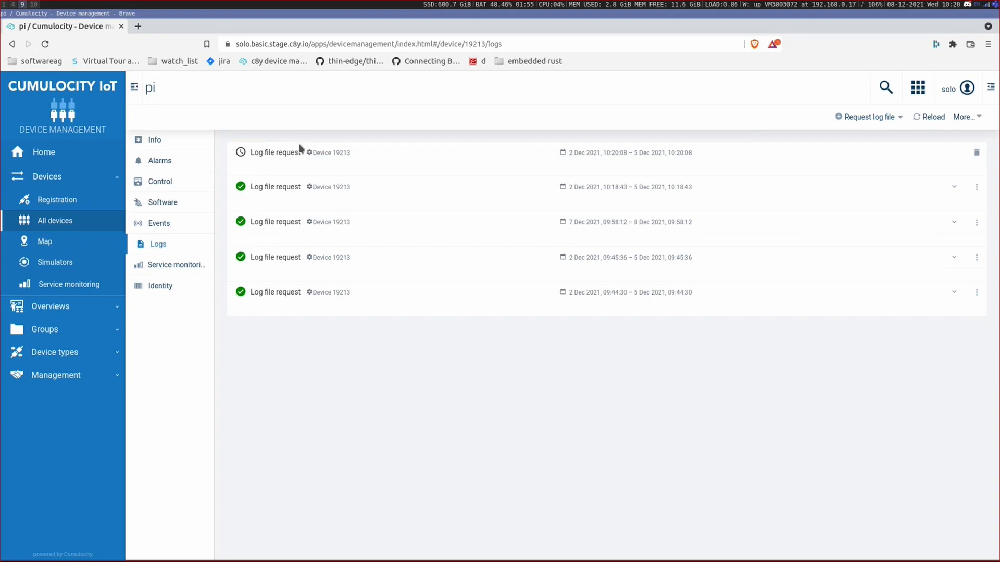
{"action": "left_click", "coordinate": [928, 120]}
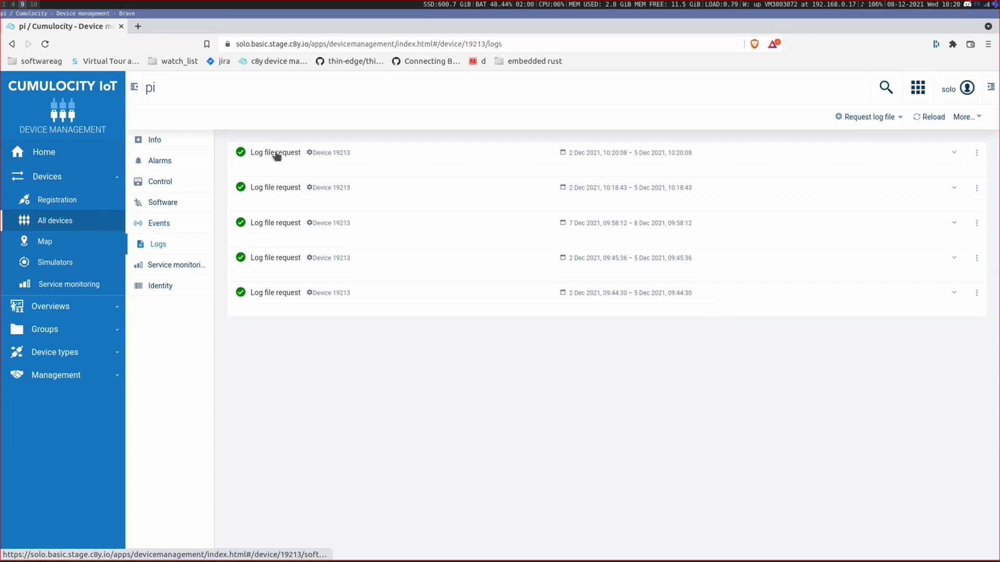
Download the attachment of the newest software-management event on the pi device as 19220.txt and open the file.
{"action": "left_click", "coordinate": [157, 224]}
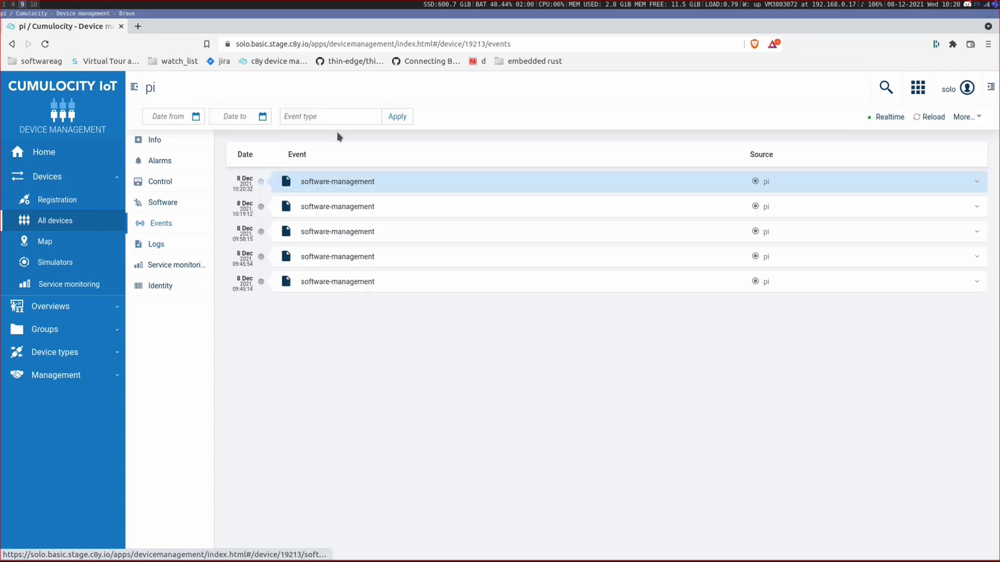
{"action": "left_click", "coordinate": [329, 181]}
{"action": "left_click", "coordinate": [659, 232]}
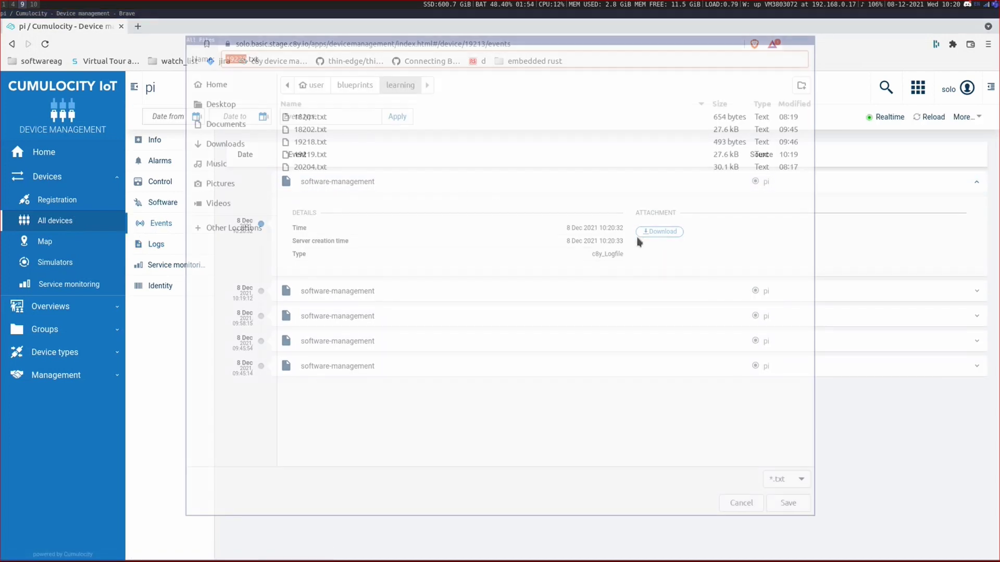
{"action": "left_click", "coordinate": [783, 504]}
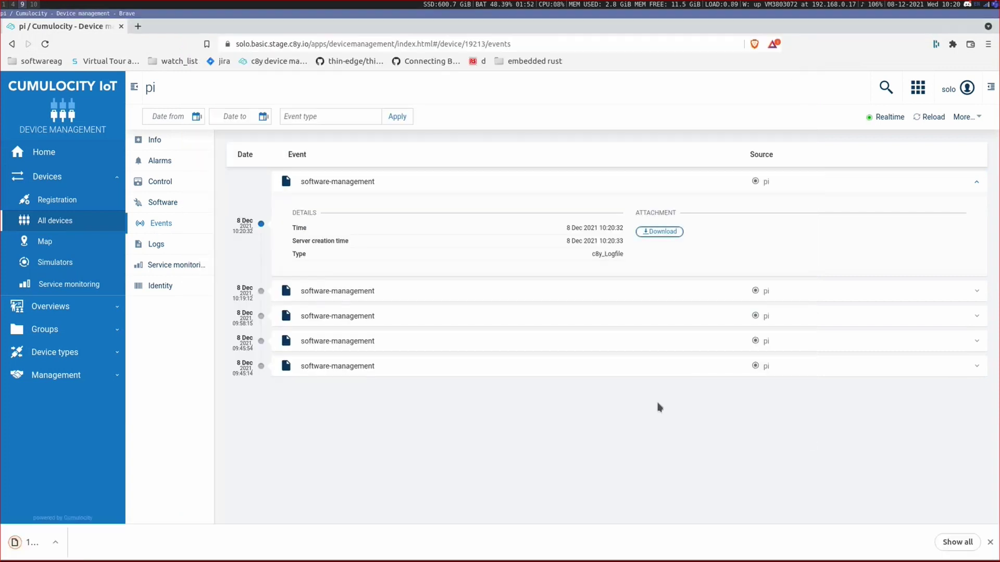
{"action": "left_click", "coordinate": [49, 542]}
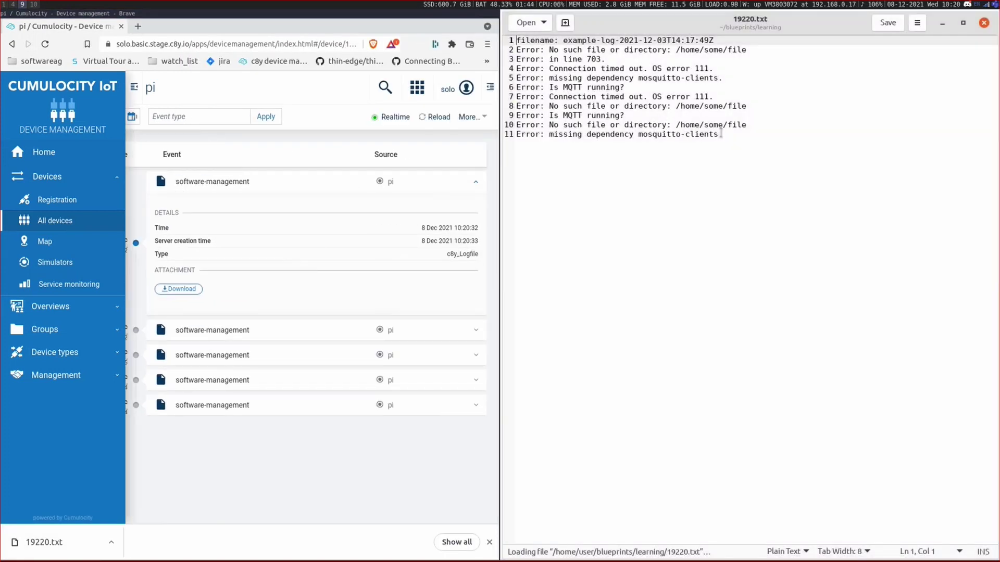
Highlight the Error lines and the filename line in 19220.txt to check the filtered log's content.
{"action": "left_click_drag", "start_coordinate": [723, 134], "coordinate": [510, 51]}
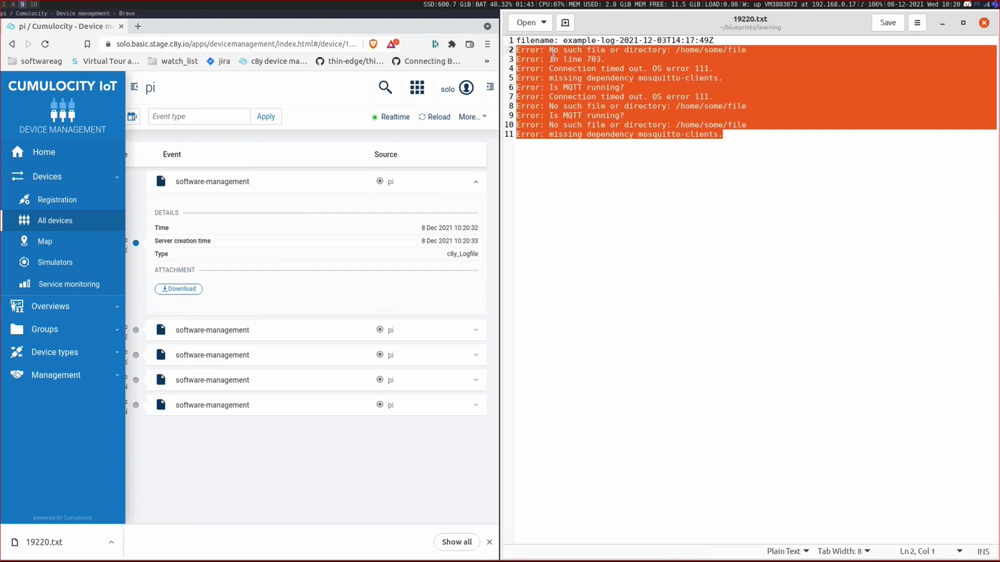
{"action": "left_click", "coordinate": [549, 96]}
{"action": "mouse_move", "coordinate": [518, 40]}
{"action": "left_mouse_down"}
{"action": "mouse_move", "coordinate": [517, 59]}
{"action": "mouse_move", "coordinate": [516, 51]}
{"action": "left_mouse_up"}
{"action": "left_click", "coordinate": [723, 77]}
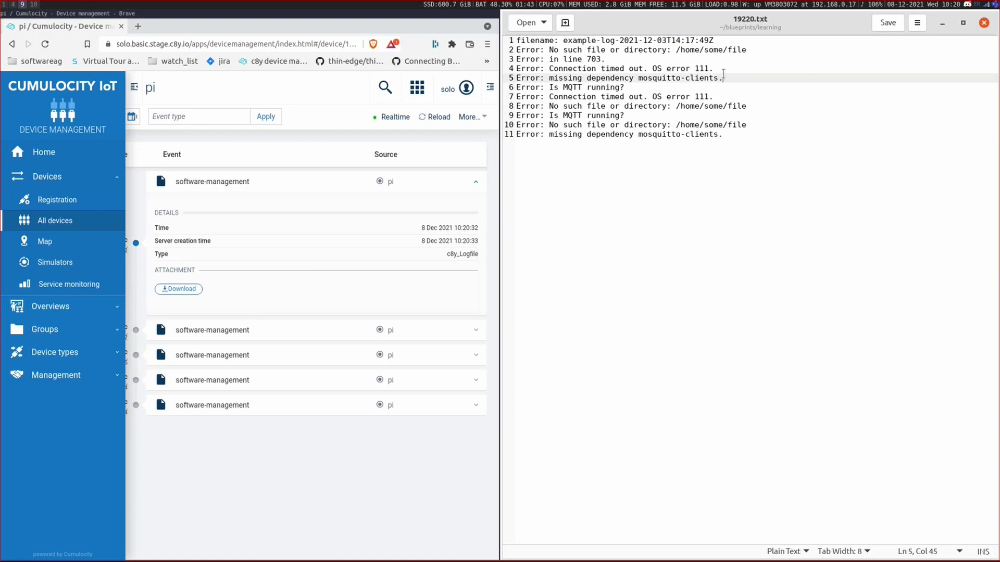
{"action": "left_click", "coordinate": [779, 151]}
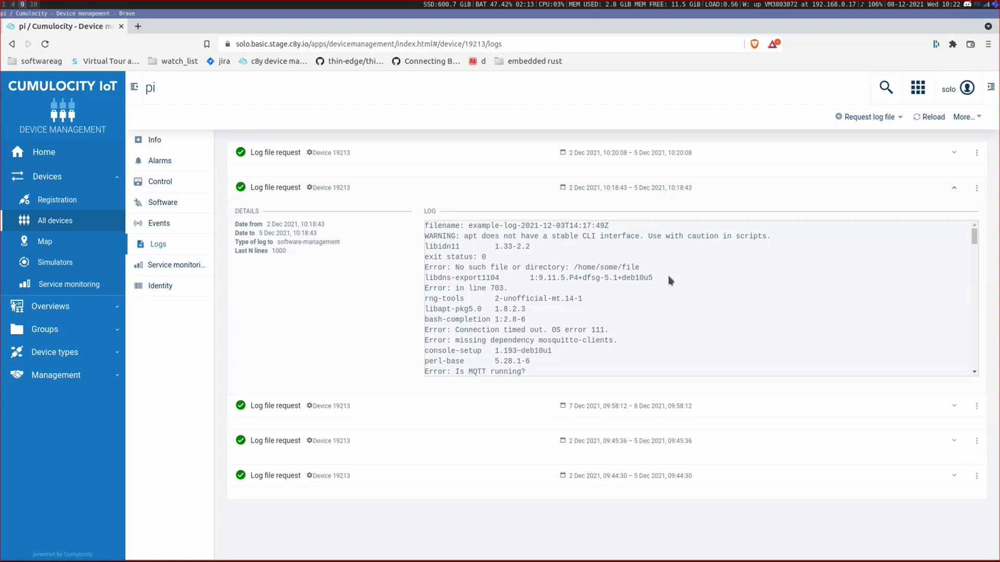
Switch to the Raspberry Pi terminal and clear the log output from the upper pane.
{"action": "key", "text": "super+1"}
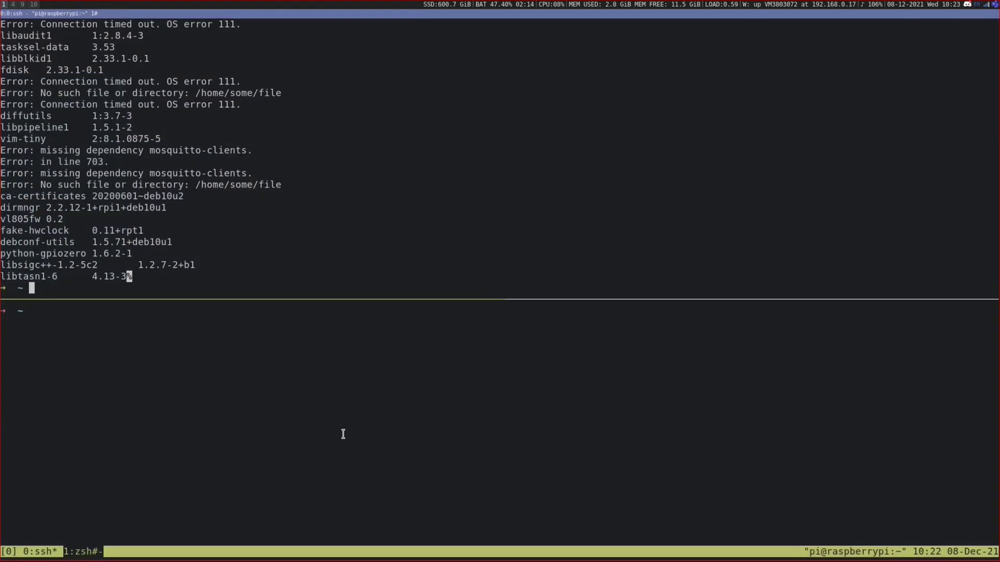
{"action": "key", "text": "ctrl+l"}
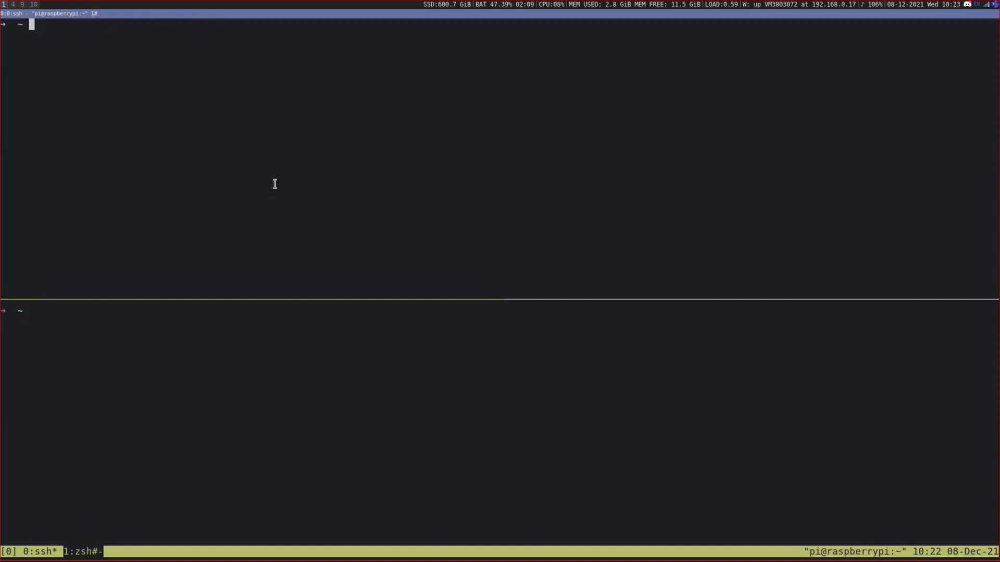
Switch back to the browser, show the pi device's control operations and bring up its additional device actions.
{"action": "key", "text": "super+9"}
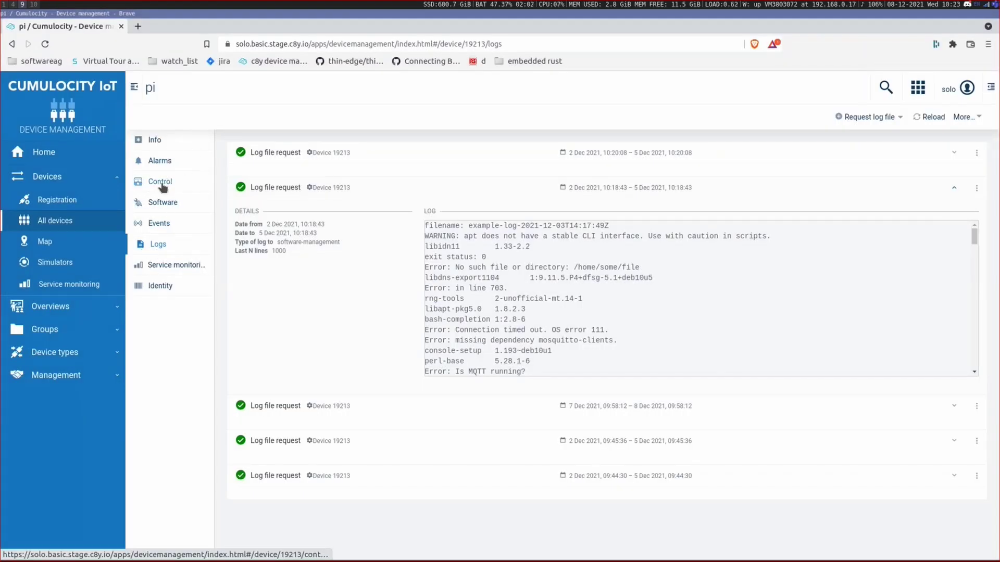
{"action": "left_click", "coordinate": [161, 186]}
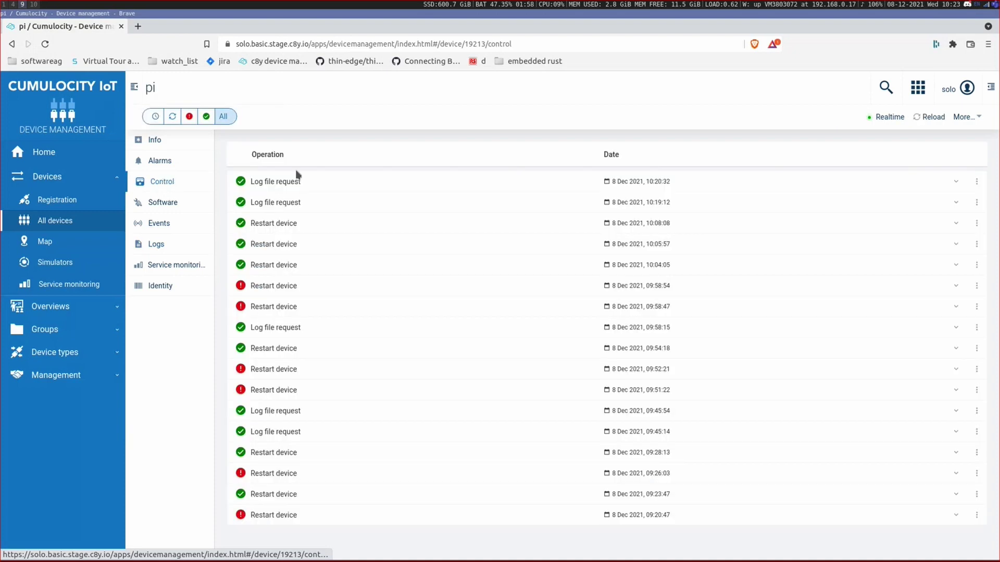
{"action": "left_click", "coordinate": [972, 119]}
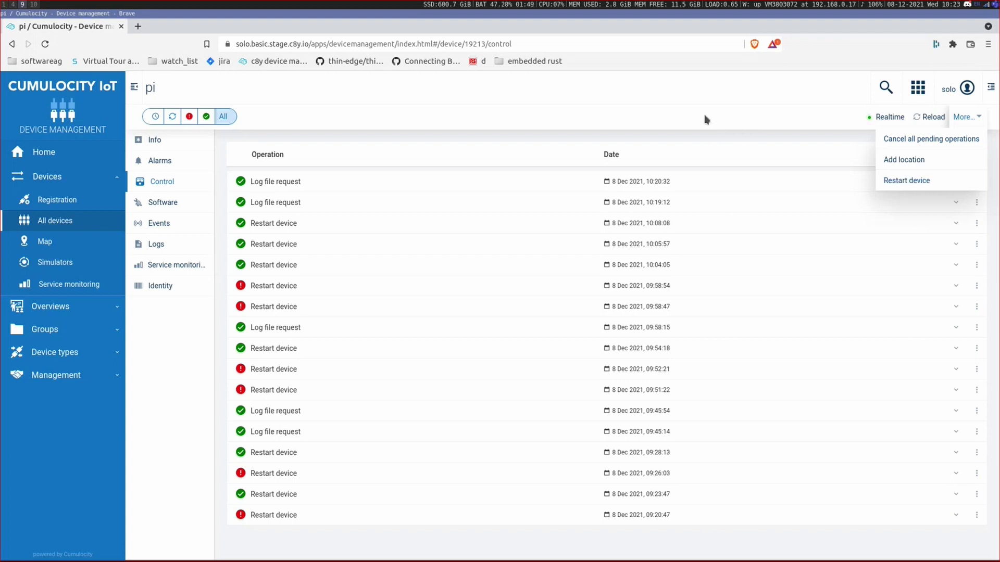
Switch to the terminal and run sudo tedge_mapper sm-c8y in the upper pane.
{"action": "key", "text": "super+1"}
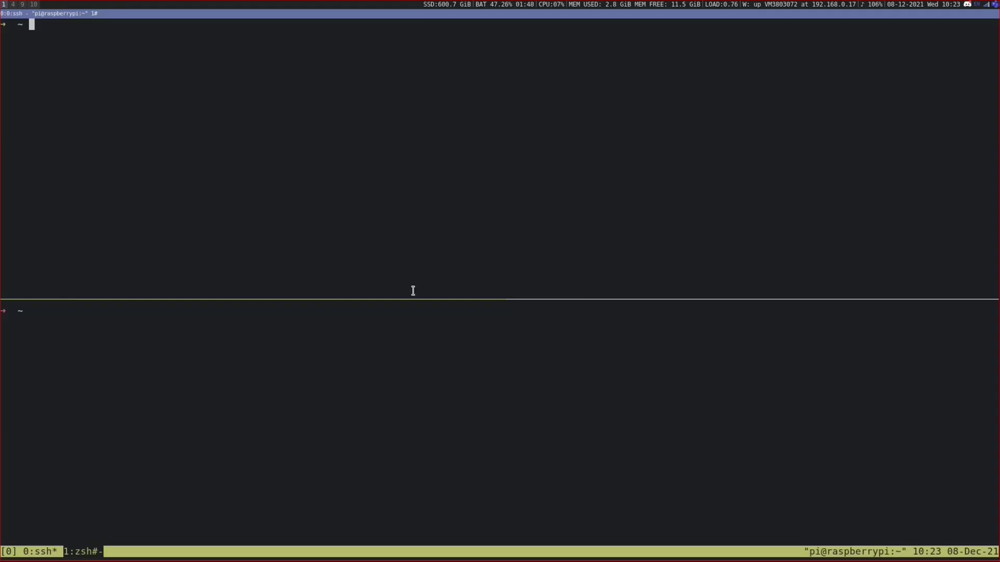
{"action": "type", "text": "sudo tedge_mapper sm"}
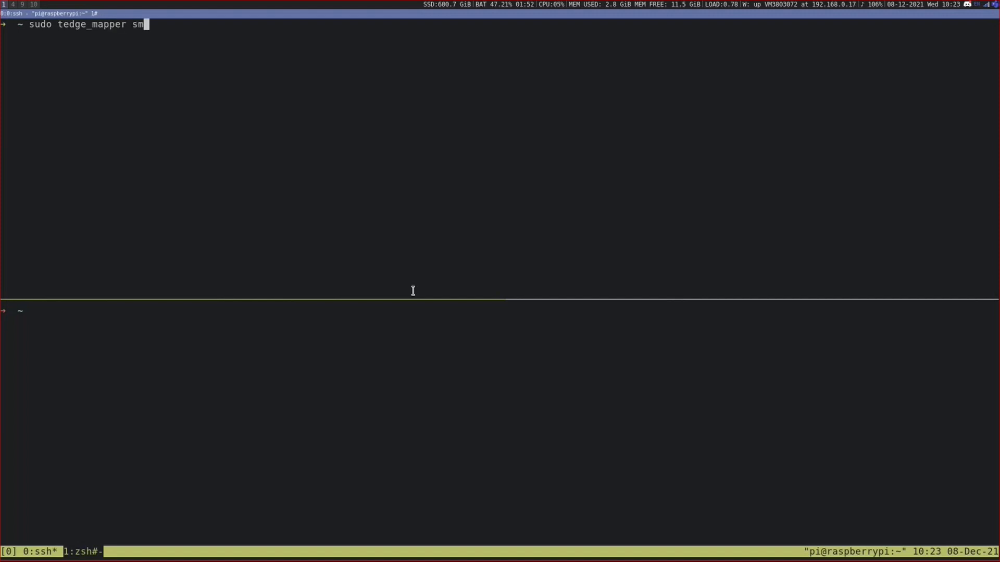
{"action": "type", "text": "-c8y"}
{"action": "key", "text": "Return"}
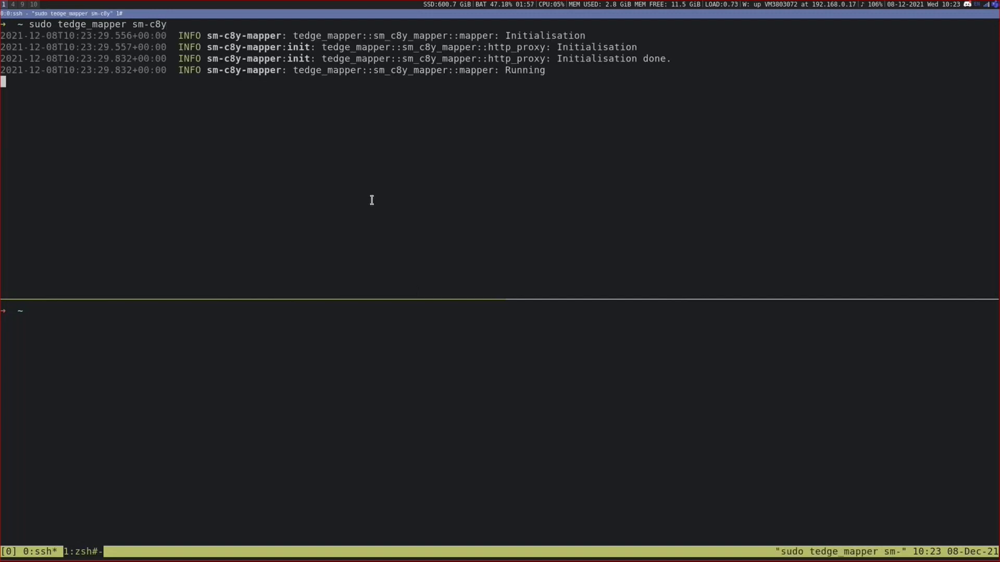
Switch back to the browser, request a restart of the pi device and dismiss the notification.
{"action": "key", "text": "super+9"}
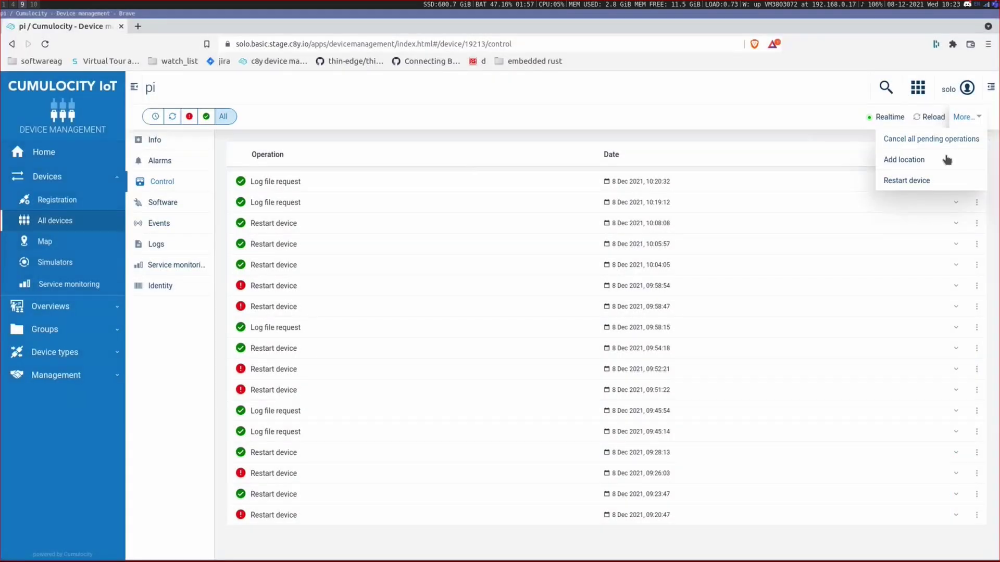
{"action": "left_click", "coordinate": [910, 181]}
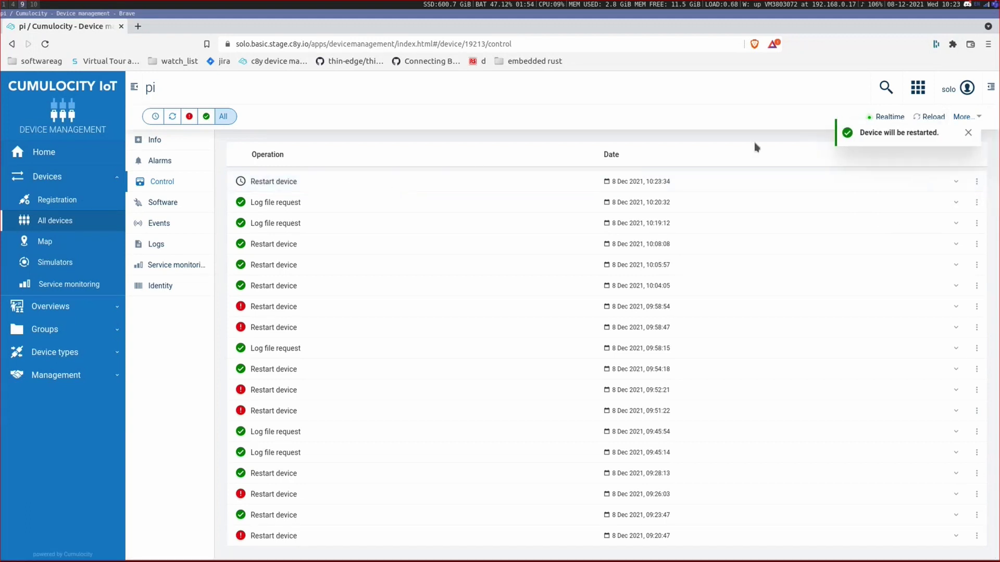
{"action": "left_click", "coordinate": [968, 132]}
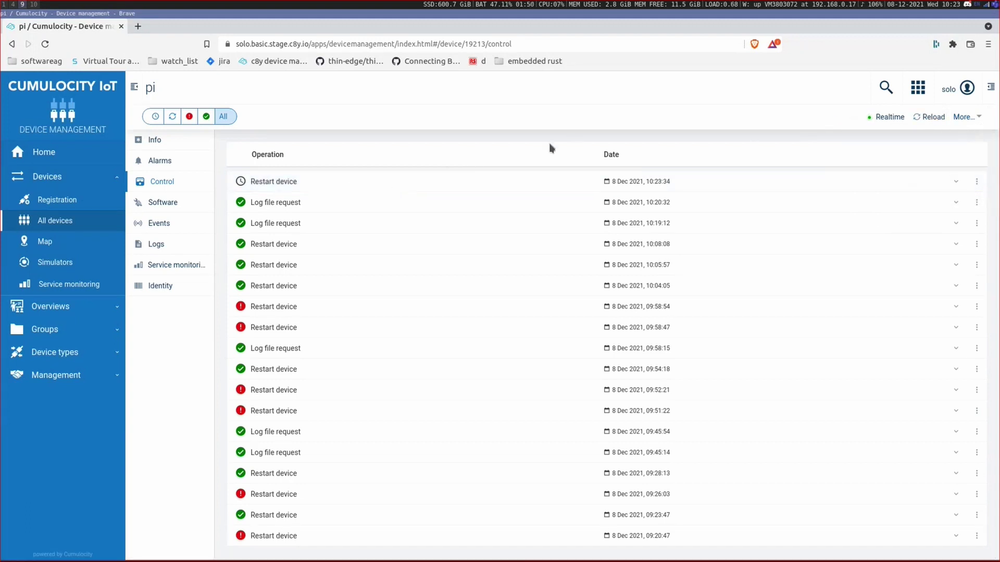
Switch to the terminal and run sudo tedge_agent in the lower pane.
{"action": "key", "text": "super+1"}
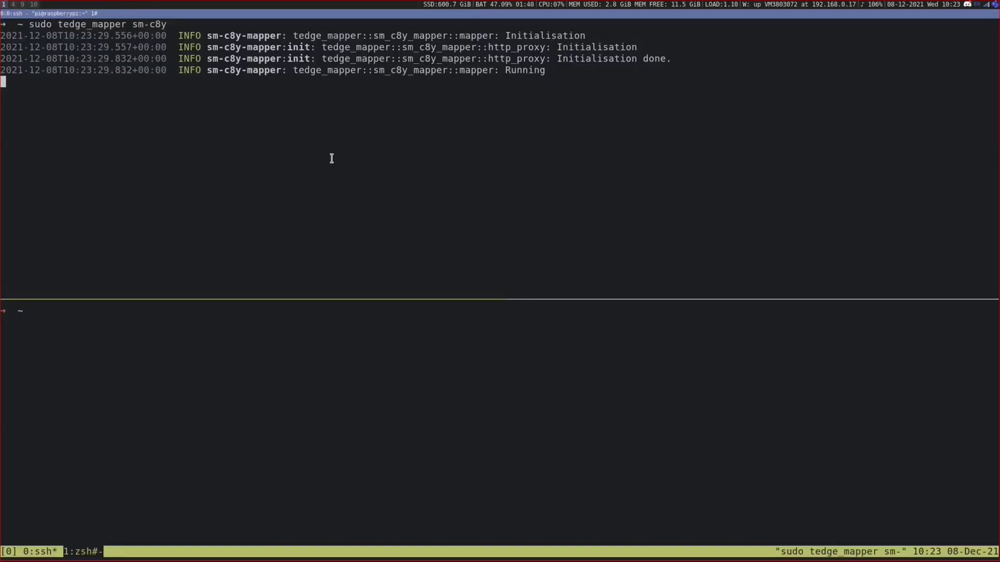
{"action": "key", "text": "ctrl+b"}
{"action": "key", "text": "Down"}
{"action": "type", "text": "sudo tedge_agent"}
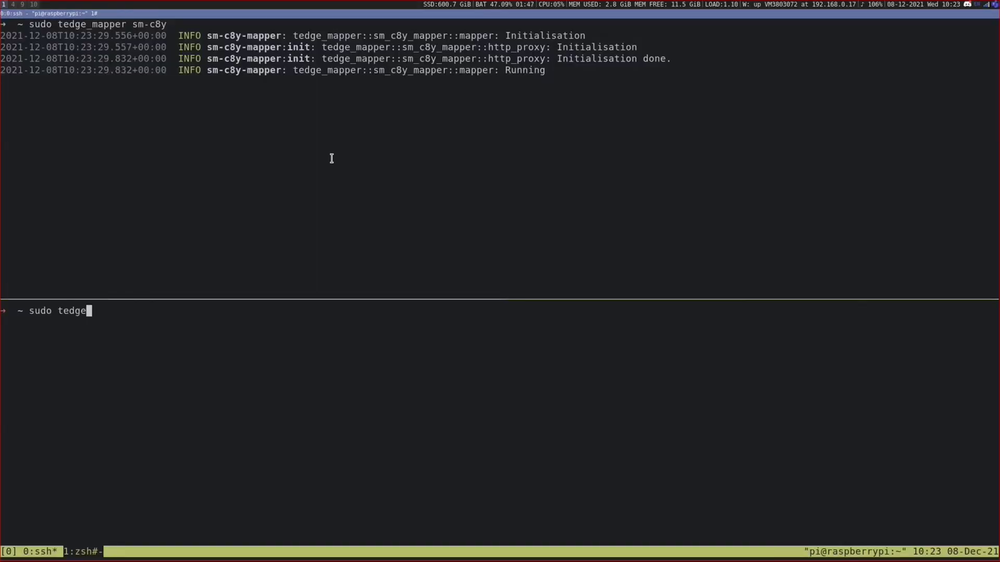
{"action": "key", "text": "Return"}
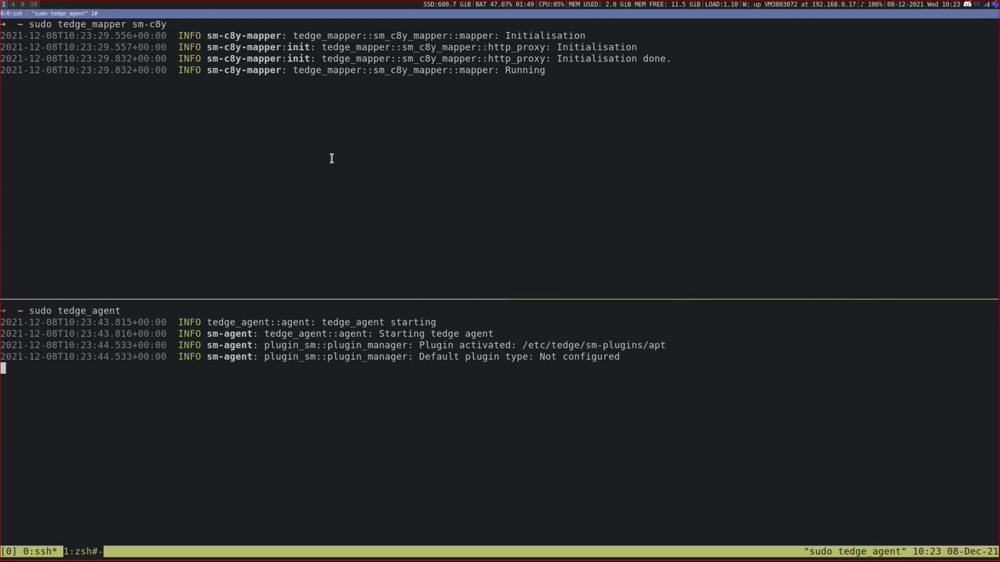
Examine the restart operation's status in the browser and the SSH session output in the terminal, ending in the browser.
{"action": "key", "text": "super+9"}
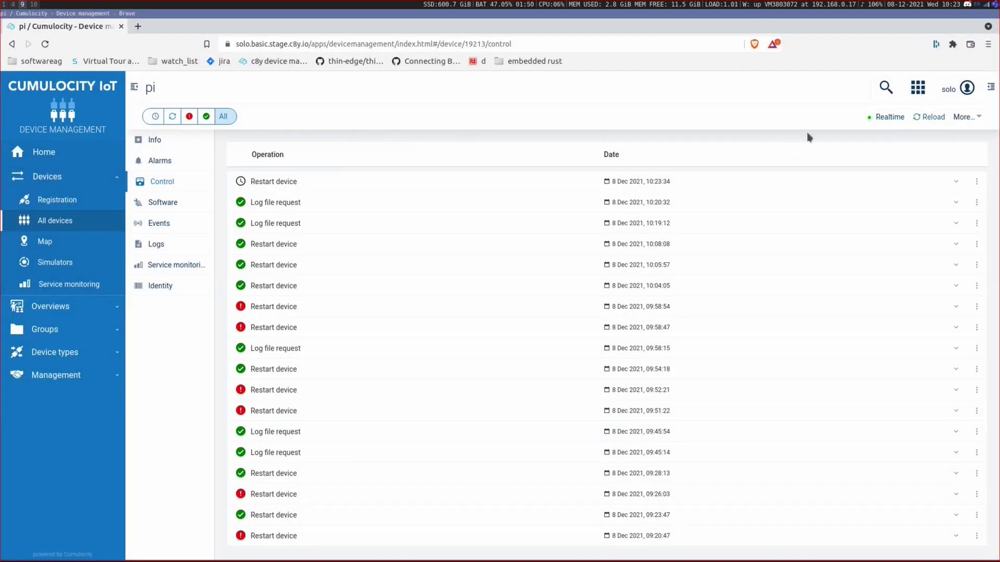
{"action": "key", "text": "super+1"}
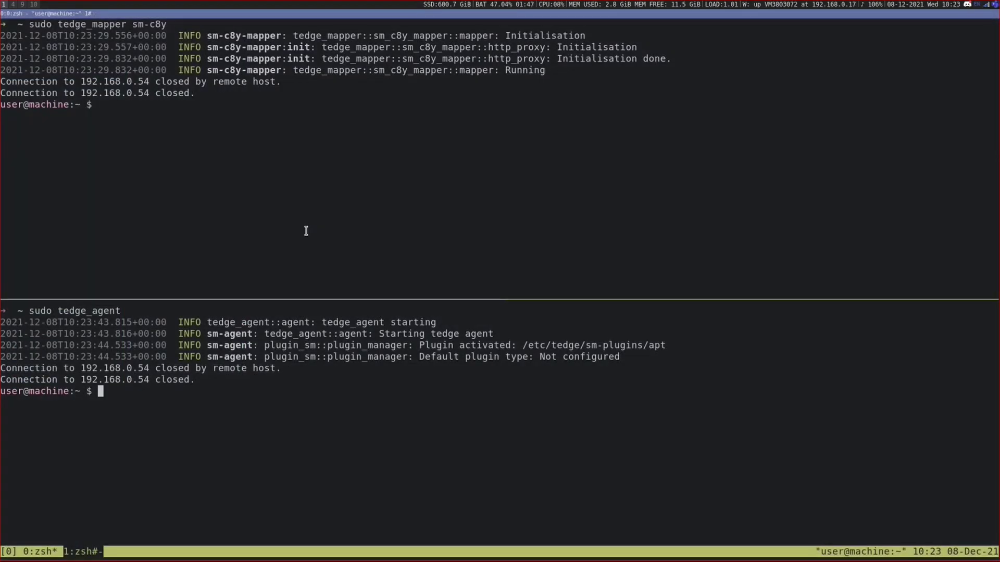
{"action": "left_click_drag", "start_coordinate": [221, 379], "coordinate": [4, 363]}
{"action": "key", "text": "super+9"}
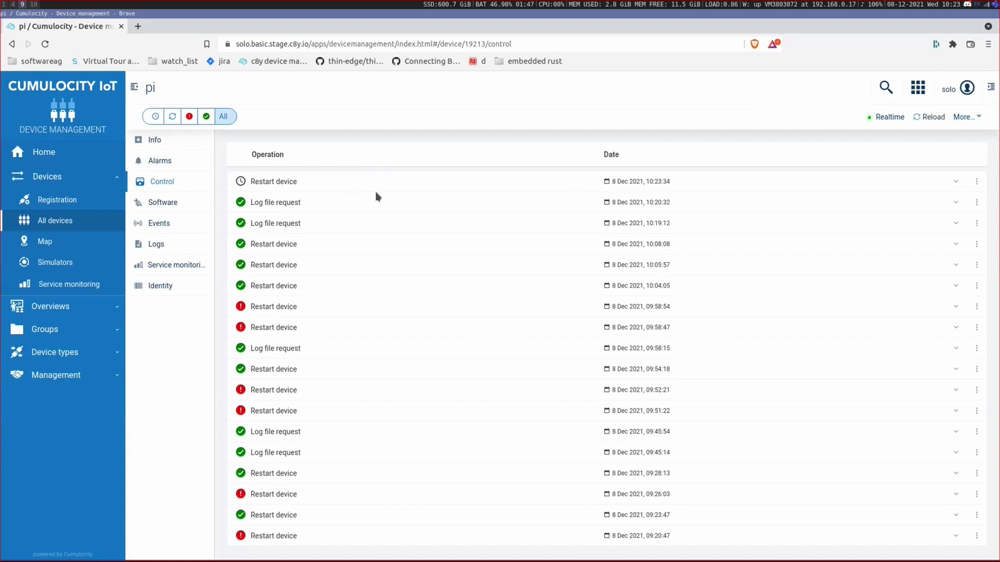
Switch to the terminal, clear the upper pane and reconnect it to the Raspberry Pi with ssh local.pi.
{"action": "key", "text": "super+4"}
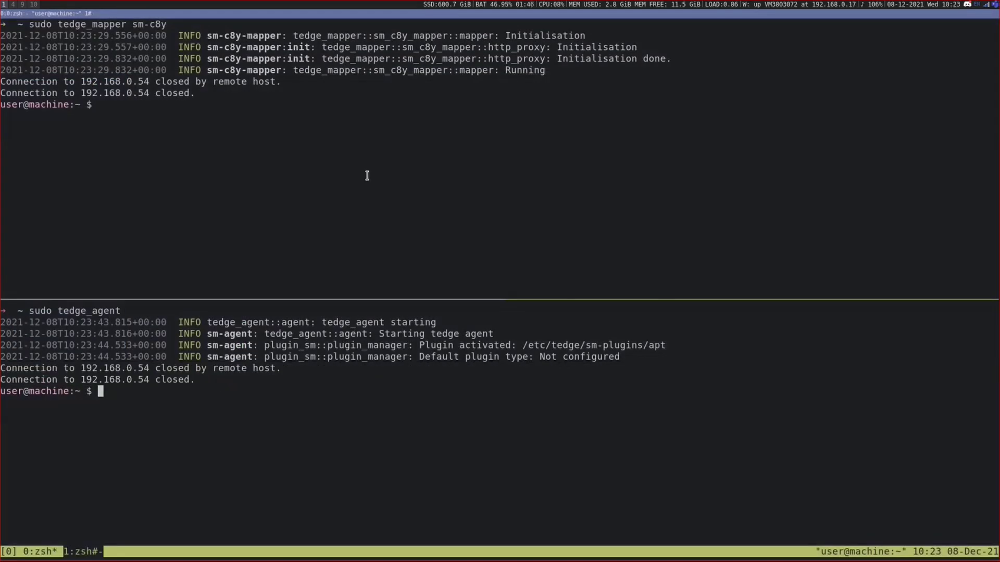
{"action": "left_click", "coordinate": [278, 289]}
{"action": "key", "text": "ctrl+l"}
{"action": "type", "text": "ssh local.pi"}
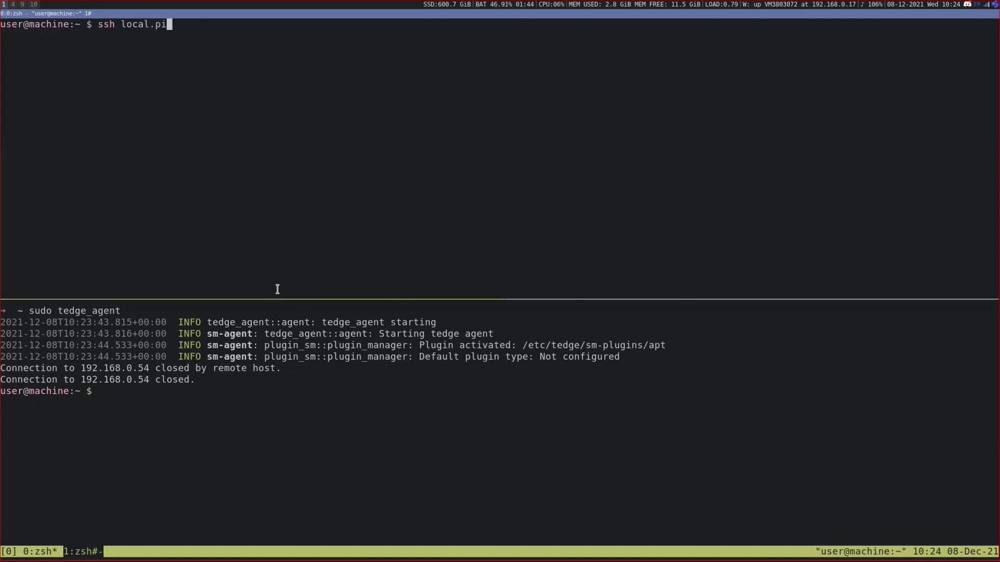
{"action": "key", "text": "Return"}
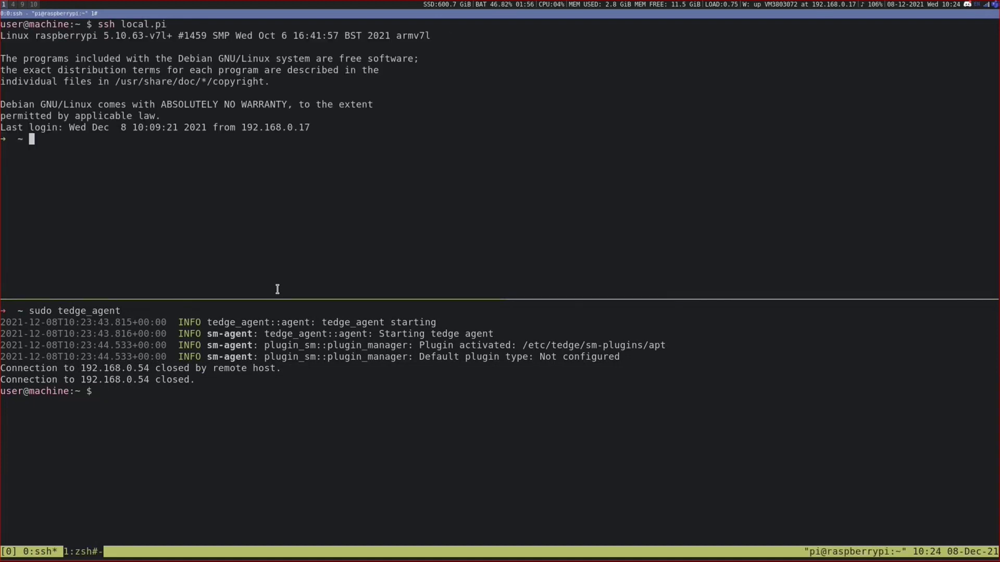
Clear the lower terminal pane and reconnect it to the Raspberry Pi with ssh local.pi.
{"action": "key", "text": "ctrl+b"}
{"action": "key", "text": "Down"}
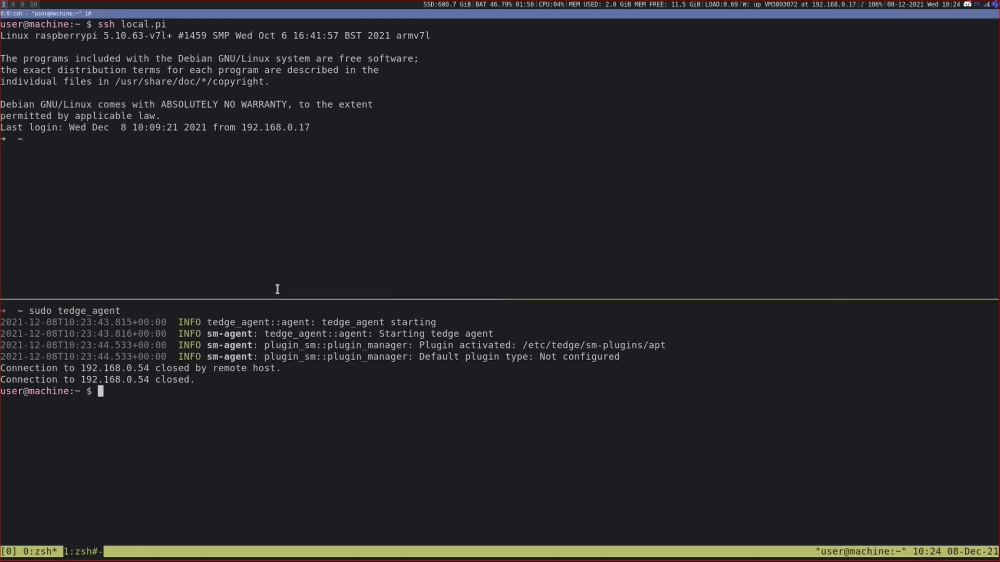
{"action": "key", "text": "ctrl+l"}
{"action": "key", "text": "Up"}
{"action": "key", "text": "Return"}
In the cleared upper pane, stop tedge-agent.service with sudo systemctl stop and run sudo tedge_agent.
{"action": "key", "text": "ctrl+b"}
{"action": "key", "text": "Up"}
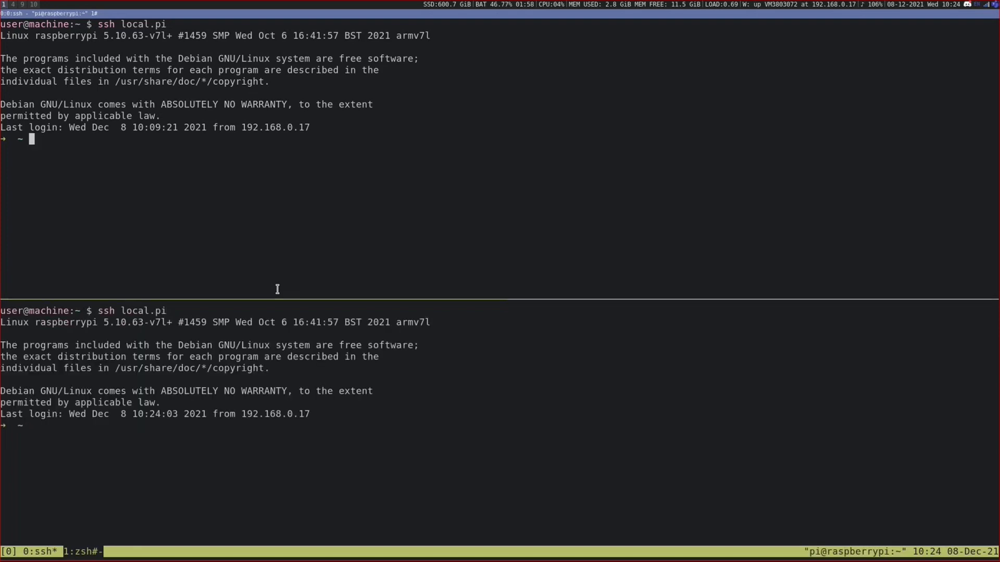
{"action": "key", "text": "ctrl+l"}
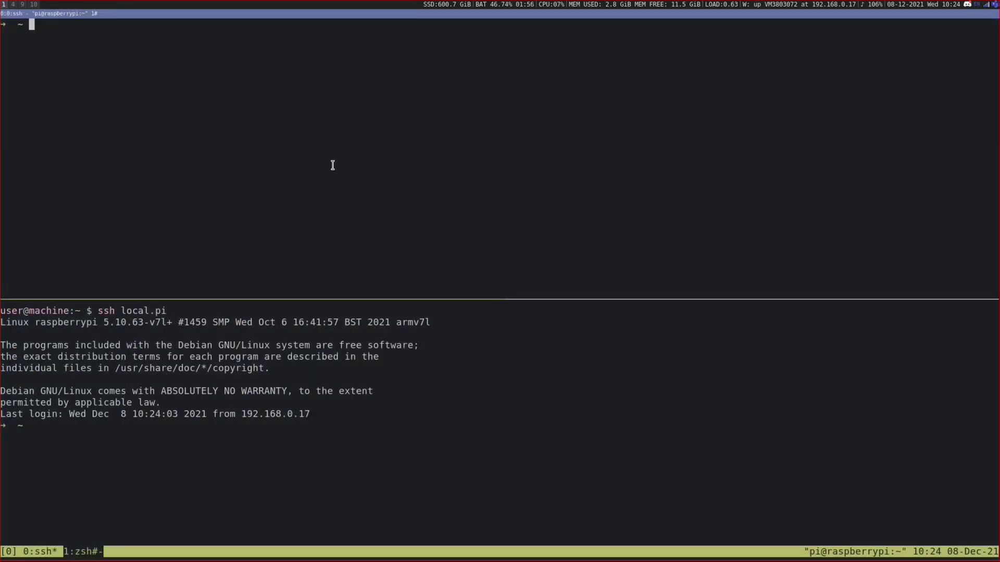
{"action": "type", "text": "sudo systemctl stop "}
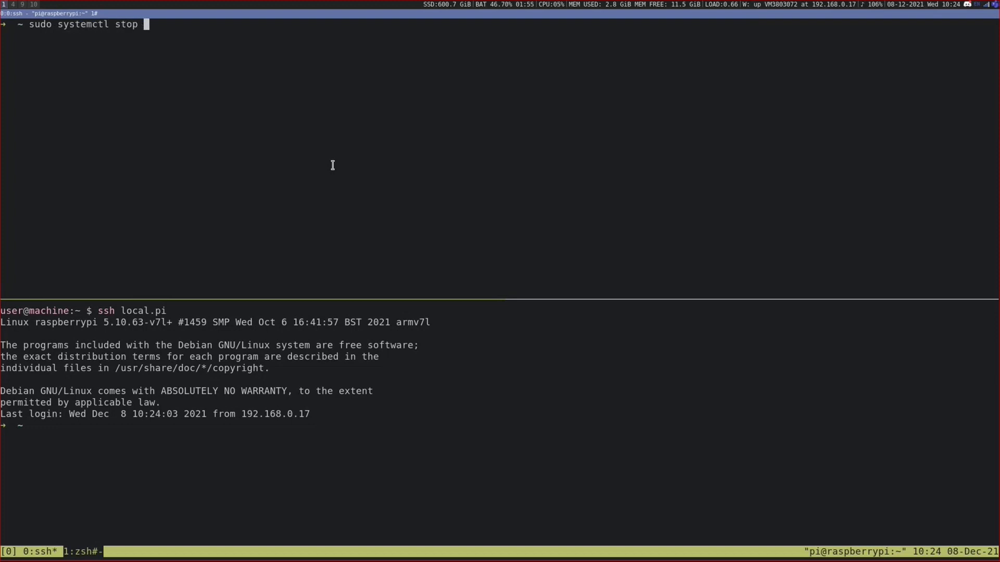
{"action": "type", "text": "tedge_ag"}
{"action": "key", "text": "BackSpace"}
{"action": "key", "text": "BackSpace"}
{"action": "key", "text": "BackSpace"}
{"action": "type", "text": "."}
{"action": "key", "text": "BackSpace"}
{"action": "type", "text": "-a"}
{"action": "key", "text": "Tab"}
{"action": "key", "text": "Return"}
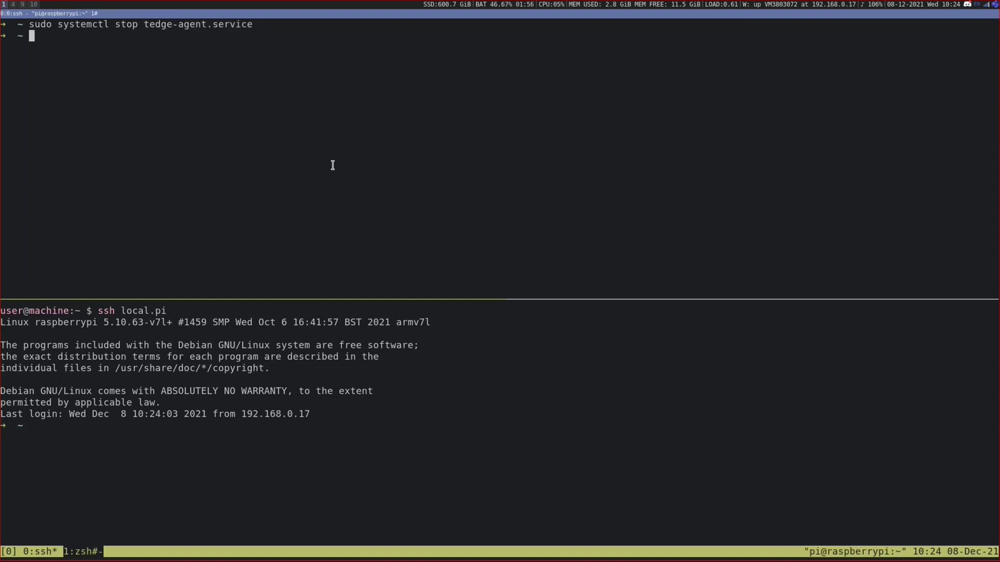
{"action": "type", "text": "sudo tedge_agent"}
{"action": "key", "text": "Return"}
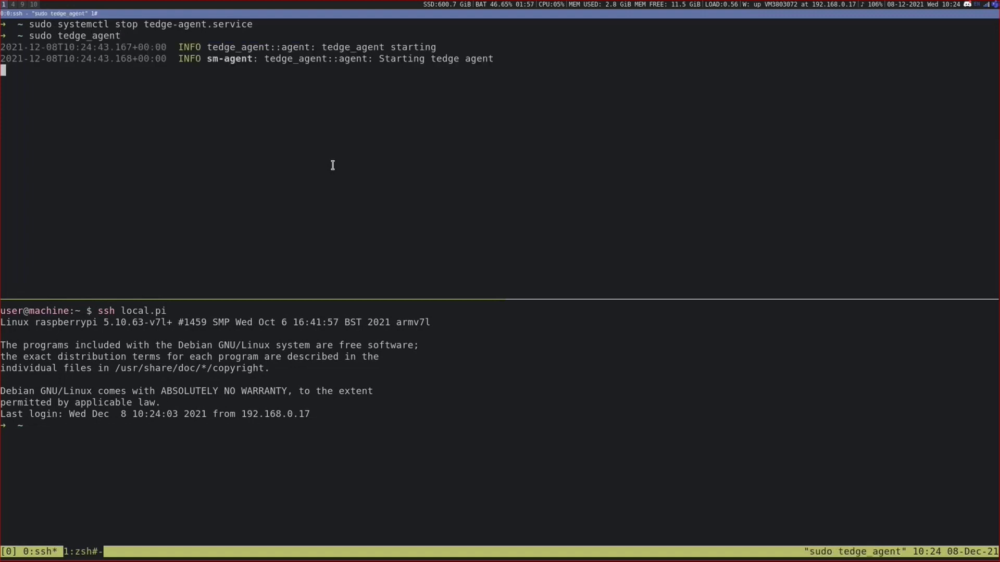
Clear the lower pane and run sudo tedge_mapper sm-c8y in it.
{"action": "key", "text": "ctrl+b"}
{"action": "key", "text": "Down"}
{"action": "key", "text": "ctrl+l"}
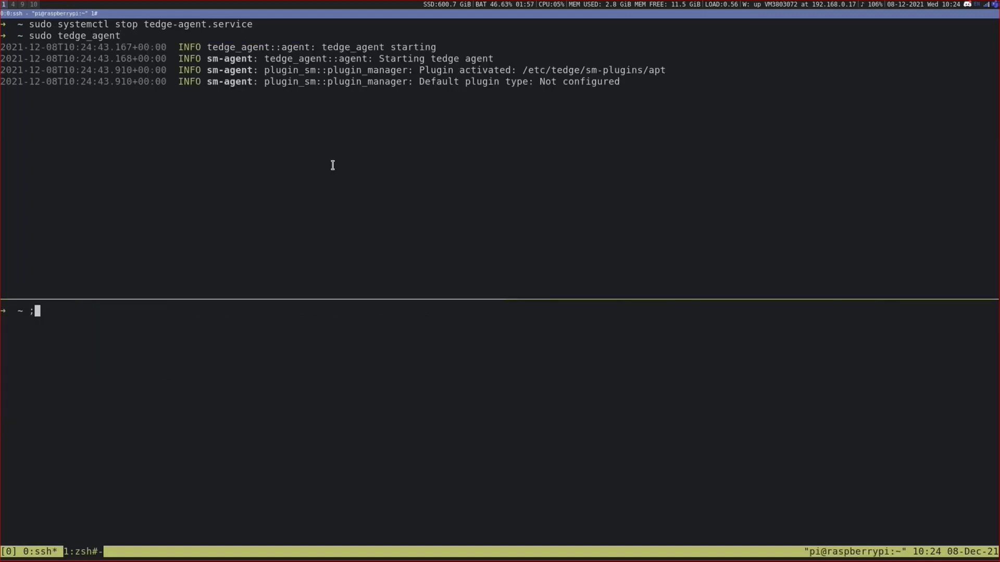
{"action": "type", "text": "sudo tedge_mapper sm"}
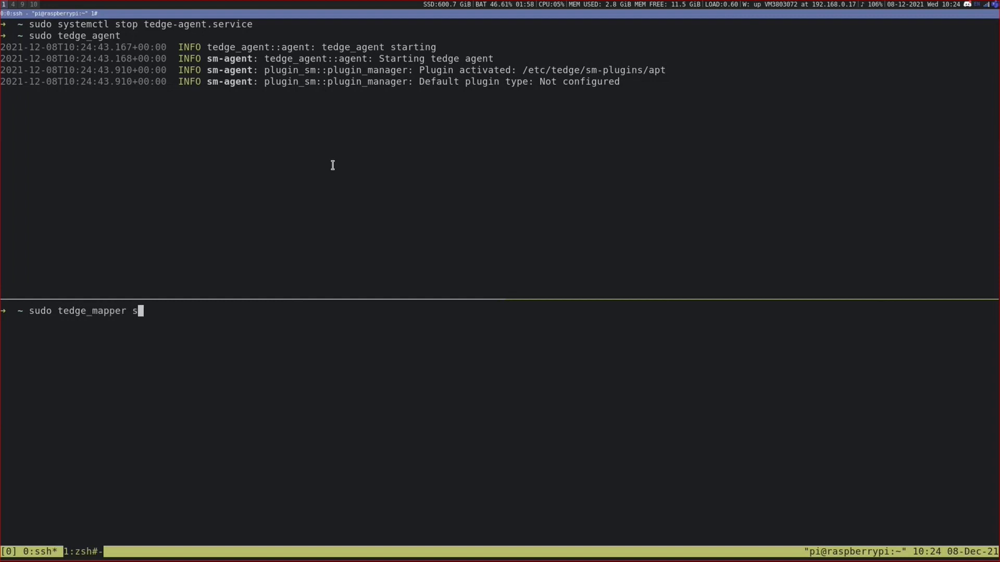
{"action": "type", "text": "-c8y"}
{"action": "key", "text": "Return"}
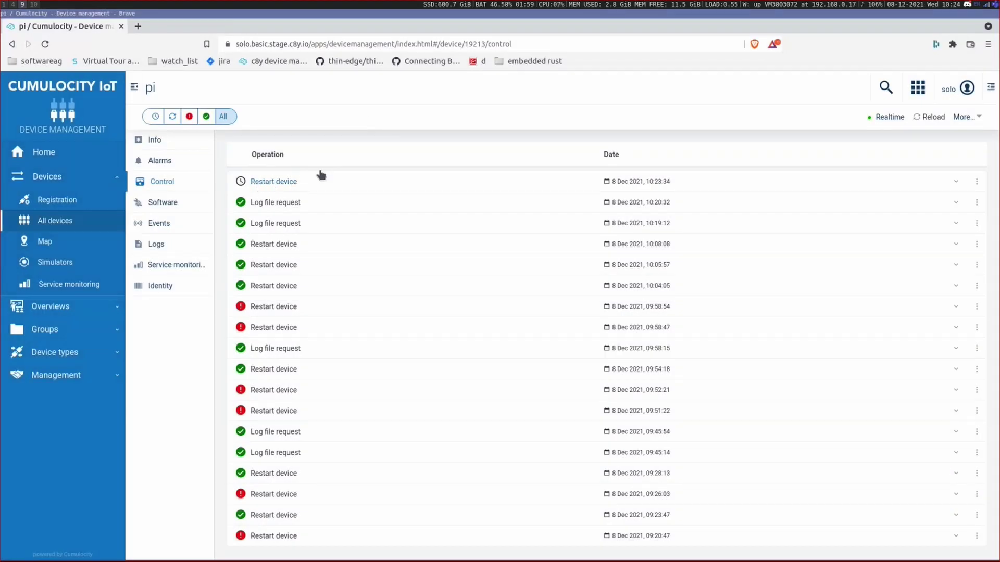
In the browser, review the details of the pending restart operation dated 8 Dec 2021, 10:23:34, and cancel that operation.
{"action": "left_click", "coordinate": [960, 183]}
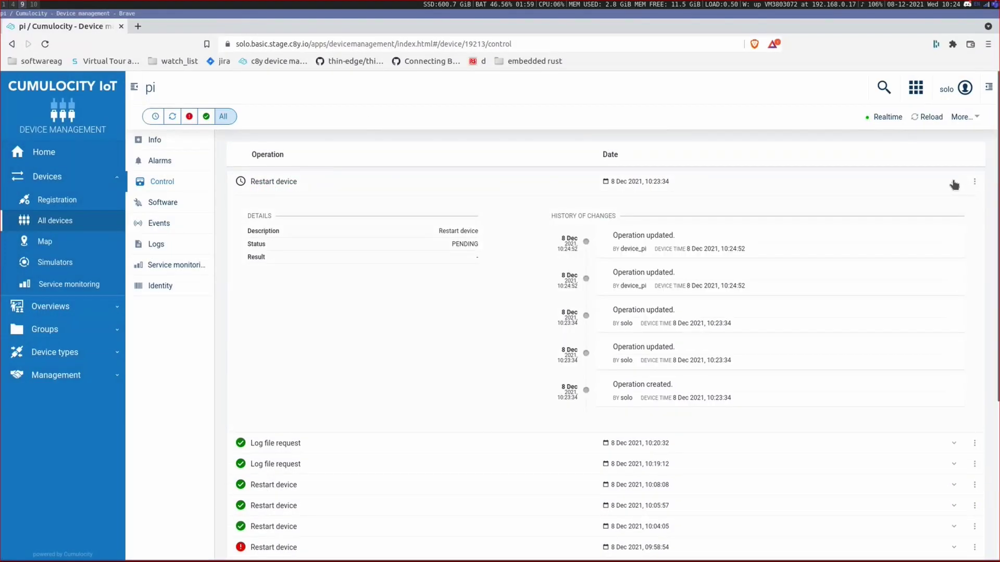
{"action": "left_click", "coordinate": [954, 182]}
{"action": "left_click", "coordinate": [974, 182]}
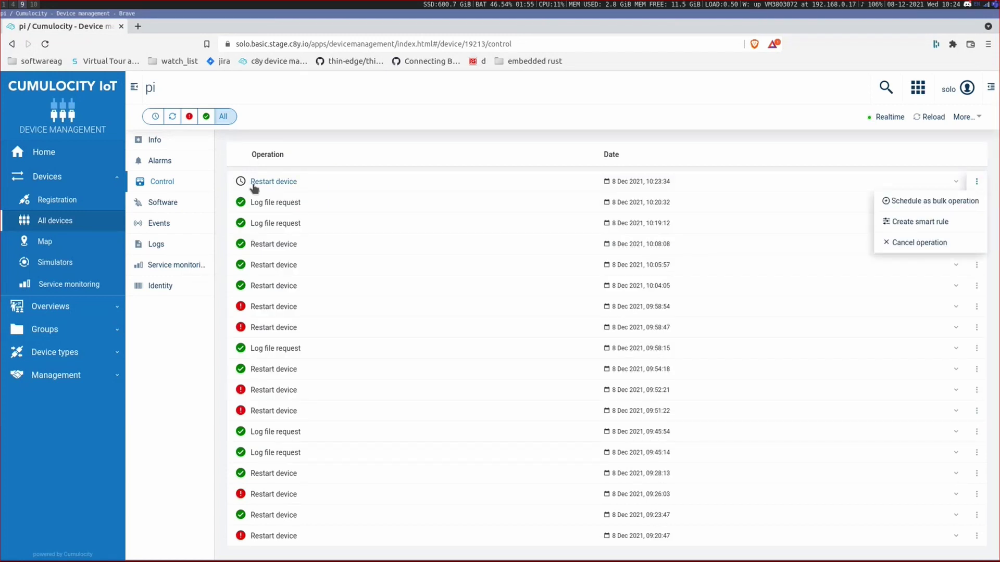
{"action": "left_click", "coordinate": [910, 242]}
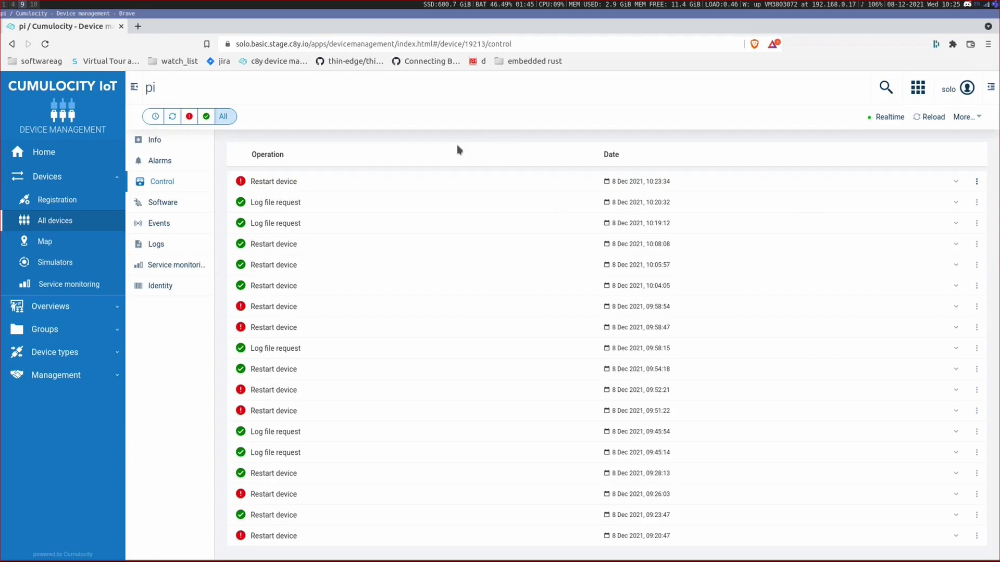
Compare the SSH session output in the terminal with the latest restart operation's status in the browser, ending in the terminal.
{"action": "key", "text": "super+1"}
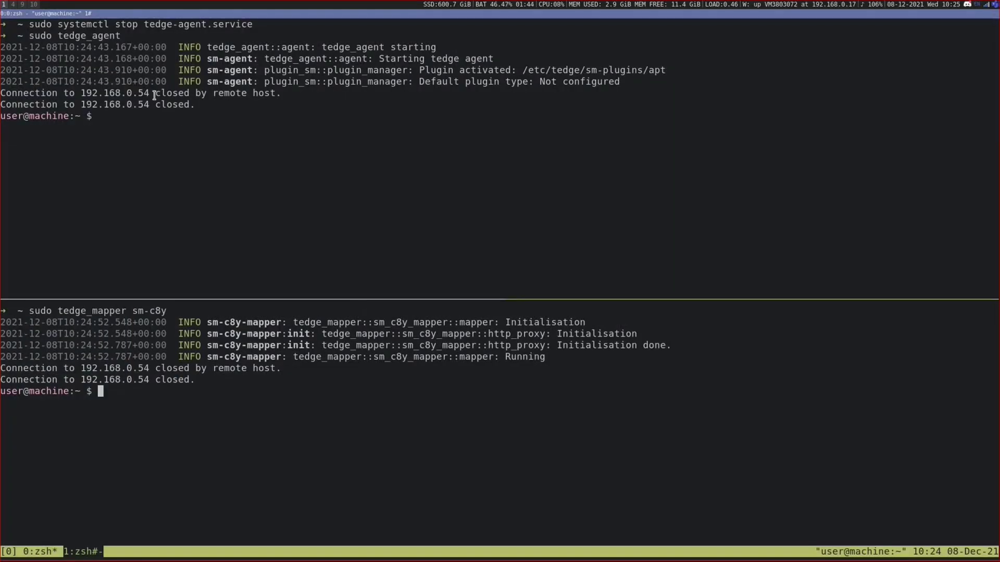
{"action": "key", "text": "super+9"}
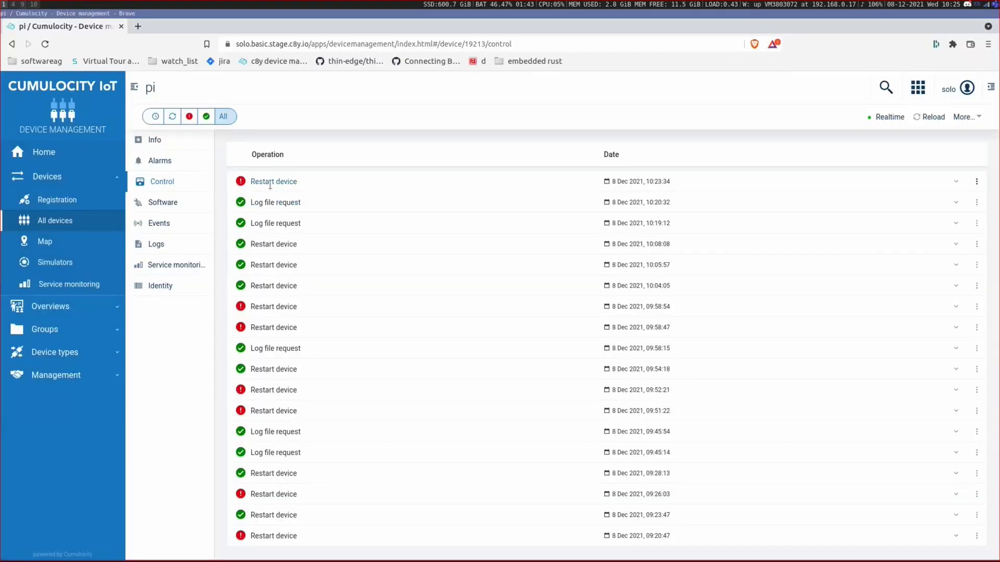
{"action": "key", "text": "super+1"}
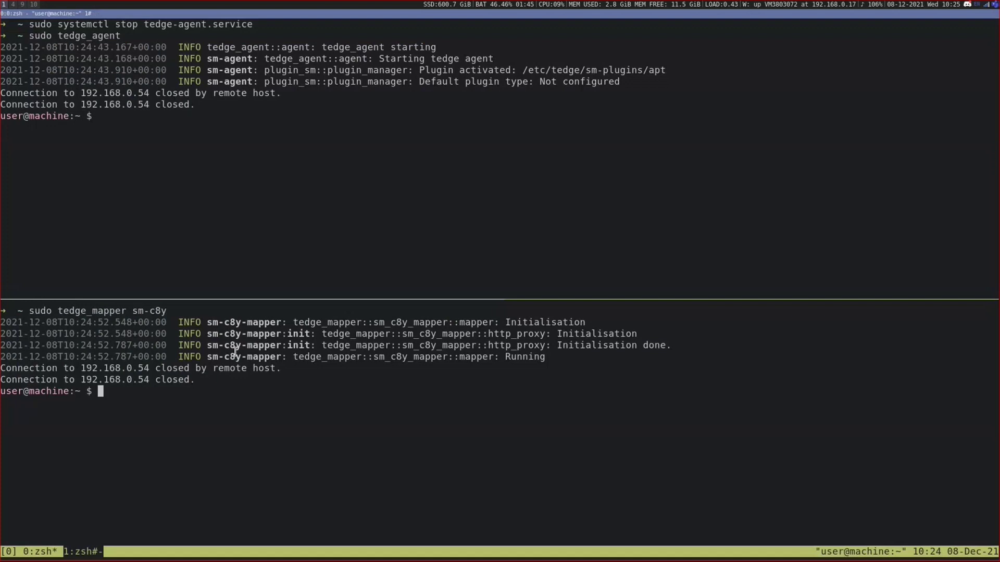
{"action": "left_click_drag", "start_coordinate": [259, 369], "coordinate": [124, 356]}
Clear both terminal panes and connect the upper one to the Raspberry Pi with ssh local.pi.
{"action": "key", "text": "ctrl+l"}
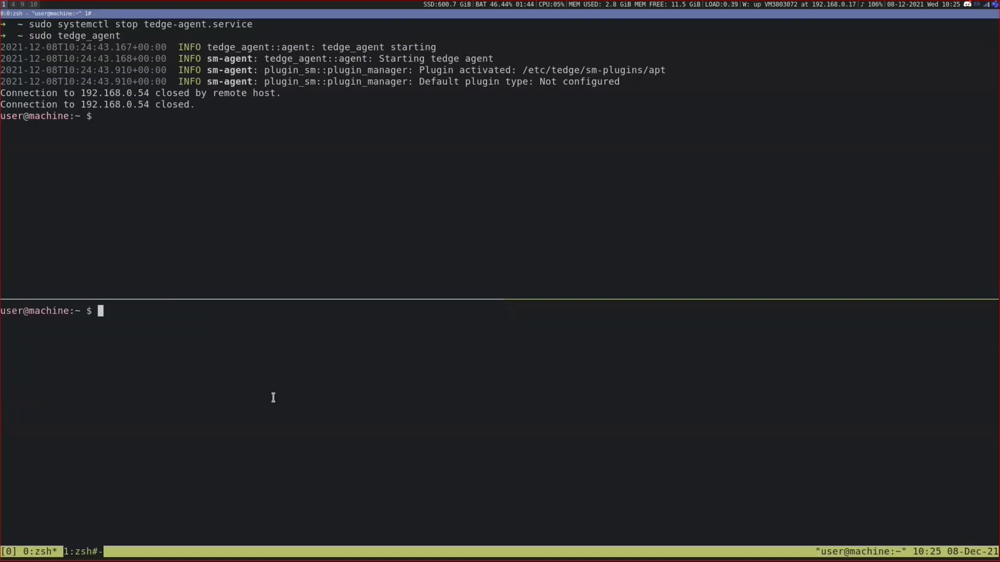
{"action": "key", "text": "ctrl+b"}
{"action": "key", "text": "Up"}
{"action": "key", "text": "ctrl+l"}
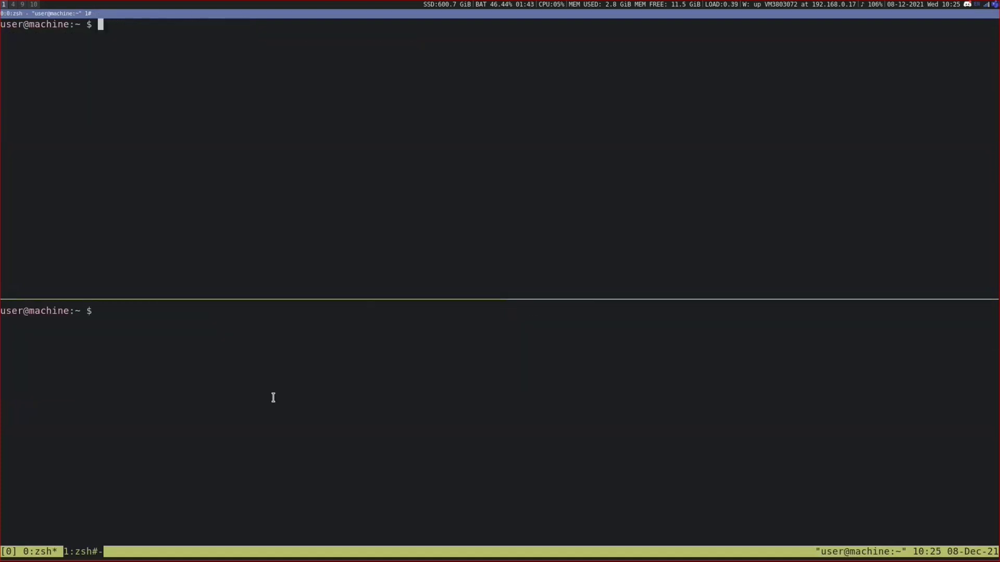
{"action": "type", "text": "ssh local.pi"}
{"action": "key", "text": "Return"}
Check the operations list in the browser, return to the terminal and stop the tedge-agent service in the upper pane.
{"action": "key", "text": "super+9"}
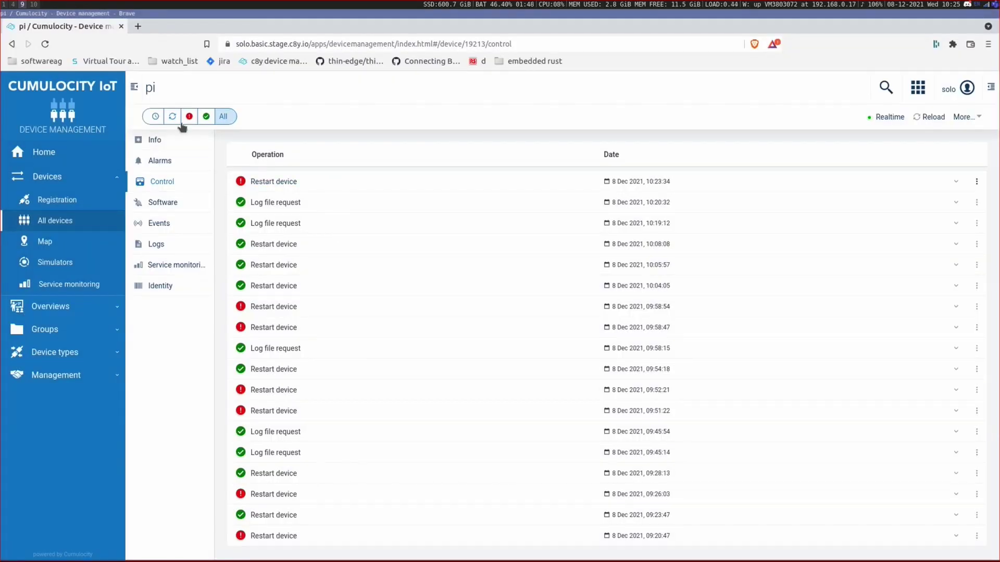
{"action": "key", "text": "super+1"}
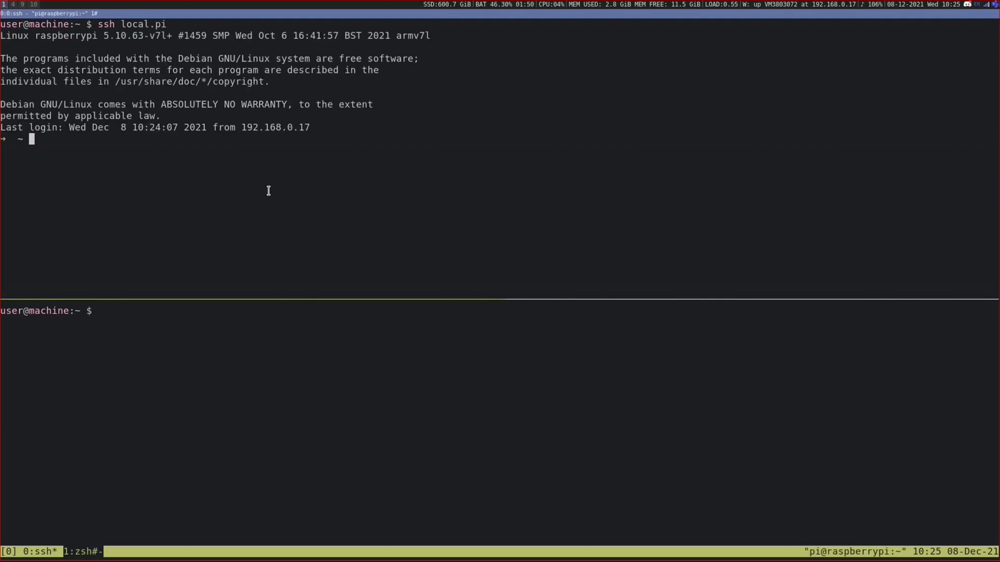
{"action": "type", "text": "sudo systemctl stop "}
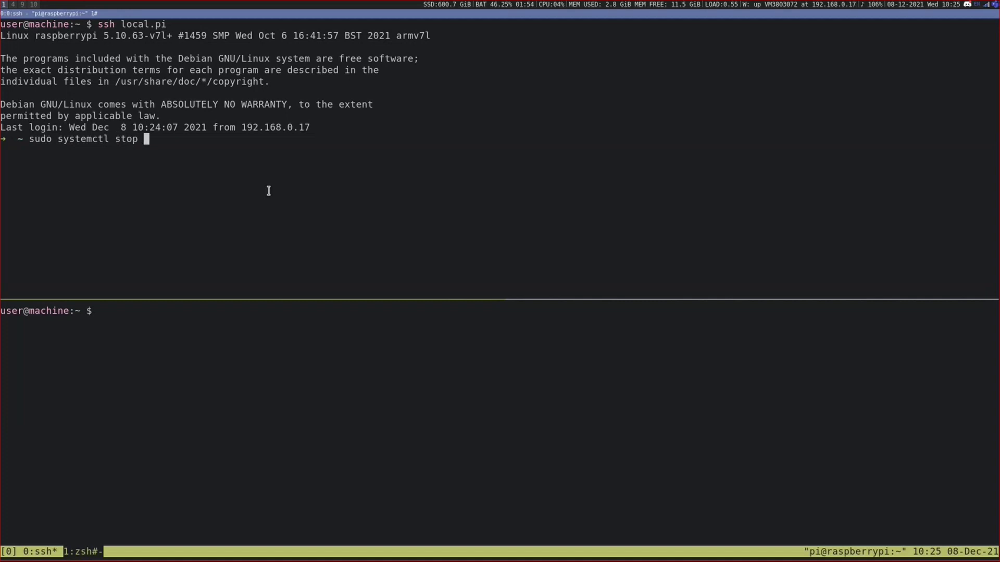
{"action": "type", "text": "tedge-a"}
{"action": "key", "text": "Tab"}
{"action": "key", "text": "Return"}
Clear the upper pane and run sudo tedge_agent in it.
{"action": "key", "text": "ctrl+l"}
{"action": "type", "text": "sudo te"}
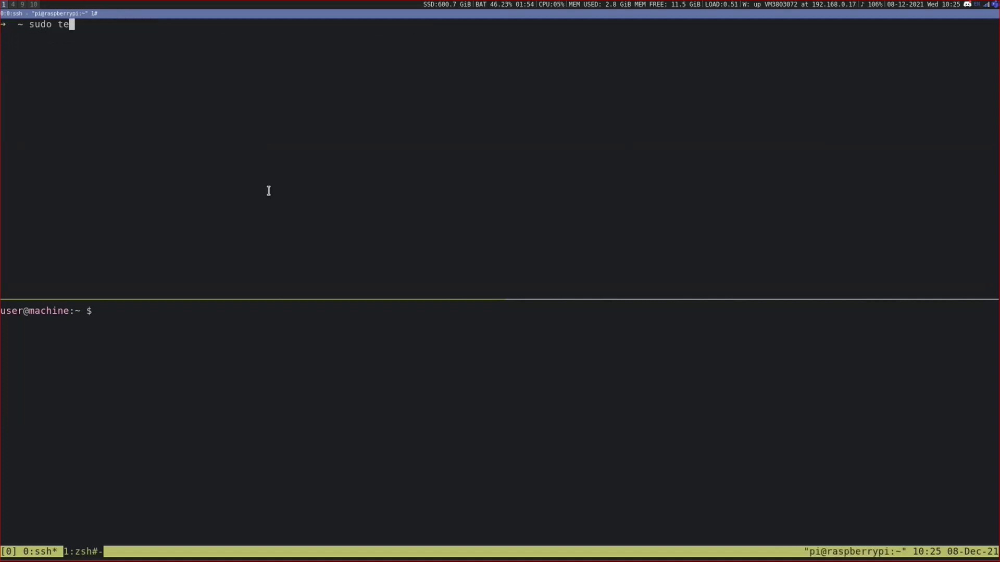
{"action": "type", "text": "dge_agent"}
{"action": "key", "text": "Return"}
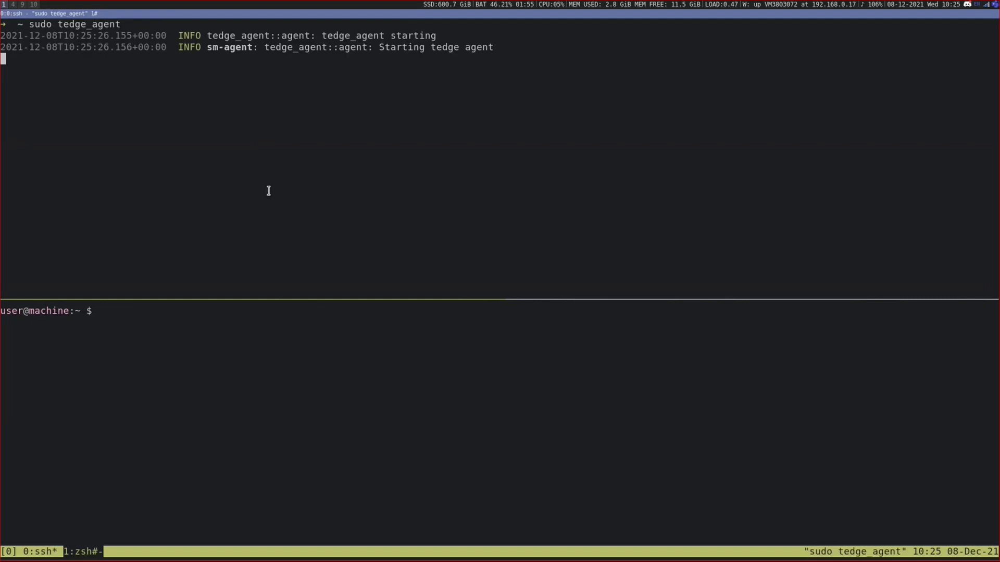
Connect the lower terminal pane to the Raspberry Pi with ssh local.pi.
{"action": "key", "text": "ctrl+b"}
{"action": "key", "text": "Down"}
{"action": "type", "text": "ssh local.pi"}
{"action": "key", "text": "Return"}
Run sudo tedge_mapper sm-c8y in the lower pane, clearing its earlier output.
{"action": "type", "text": "sudo "}
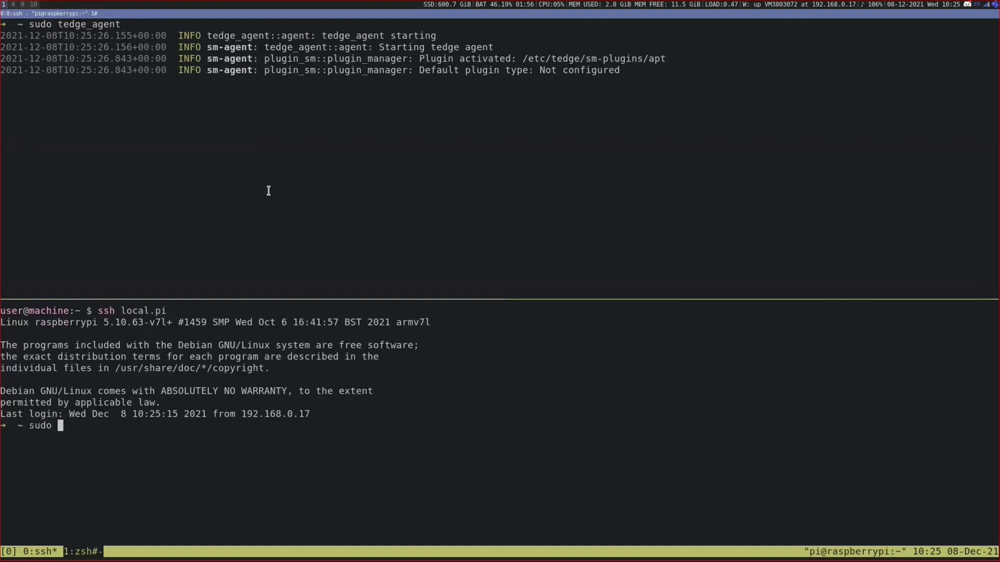
{"action": "type", "text": "tedge_ma"}
{"action": "key", "text": "BackSpace"}
{"action": "key", "text": "BackSpace"}
{"action": "key", "text": "BackSpace"}
{"action": "type", "text": "_mapper"}
{"action": "key", "text": "ctrl+l"}
{"action": "type", "text": "sm-c8y"}
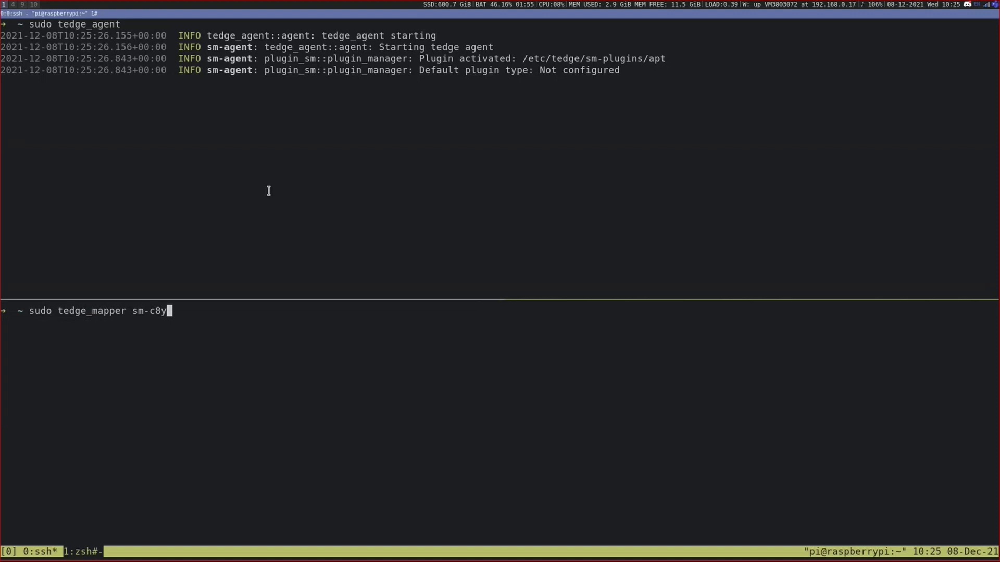
{"action": "key", "text": "Return"}
{"action": "type", "text": "9"}
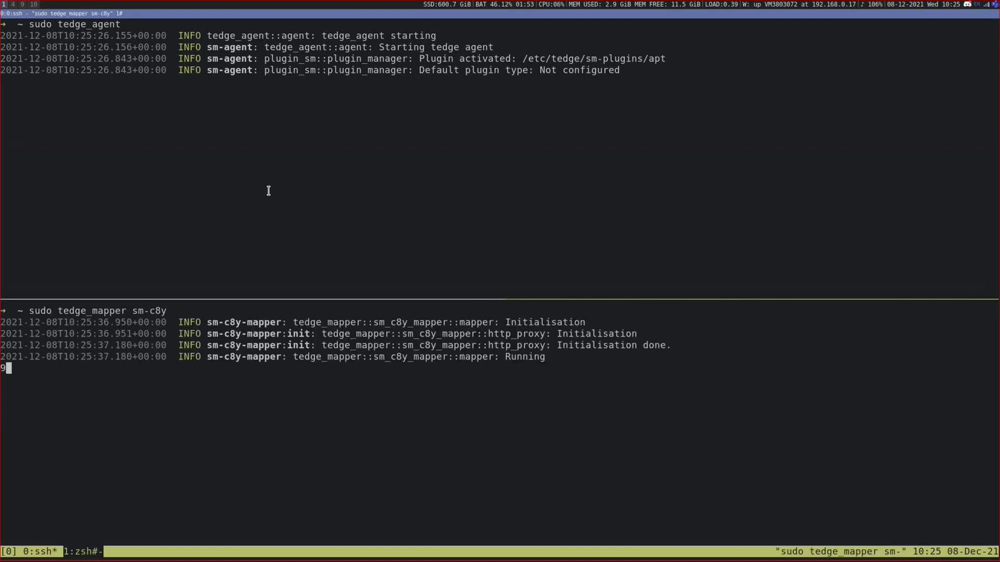
Check the terminal logs against the operations list in the browser, and request a restart of the pi device.
{"action": "key", "text": "super+9"}
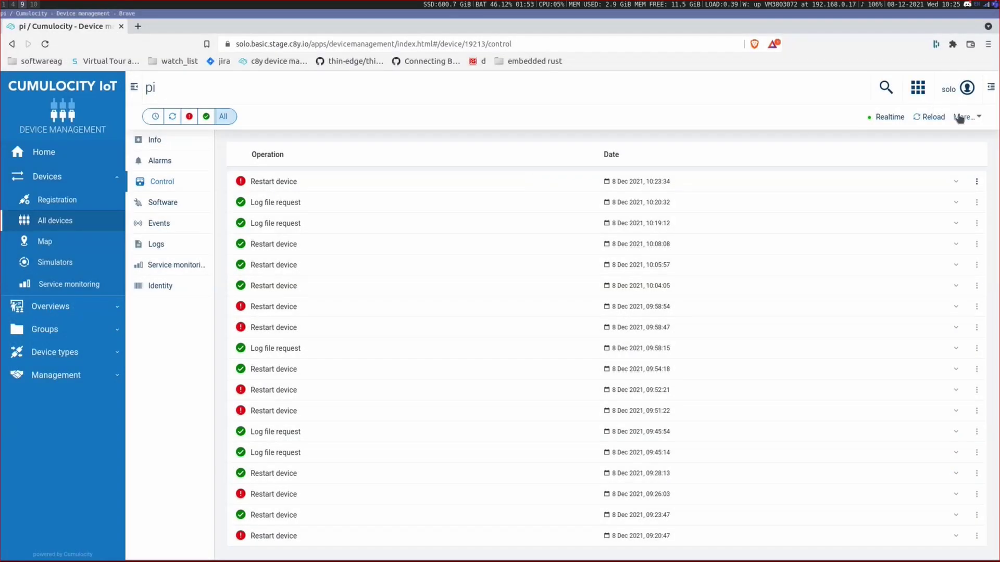
{"action": "key", "text": "super+1"}
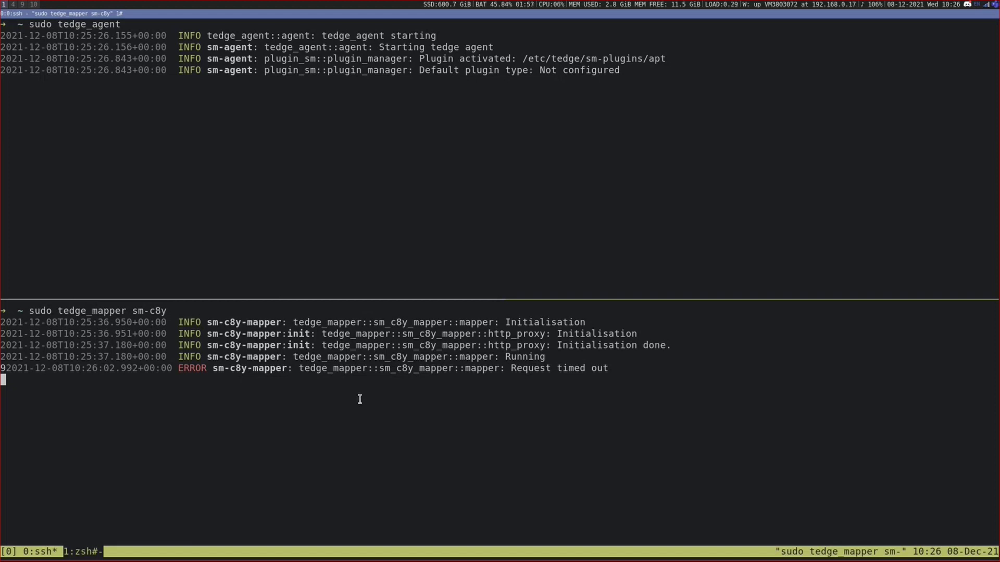
{"action": "key", "text": "super+9"}
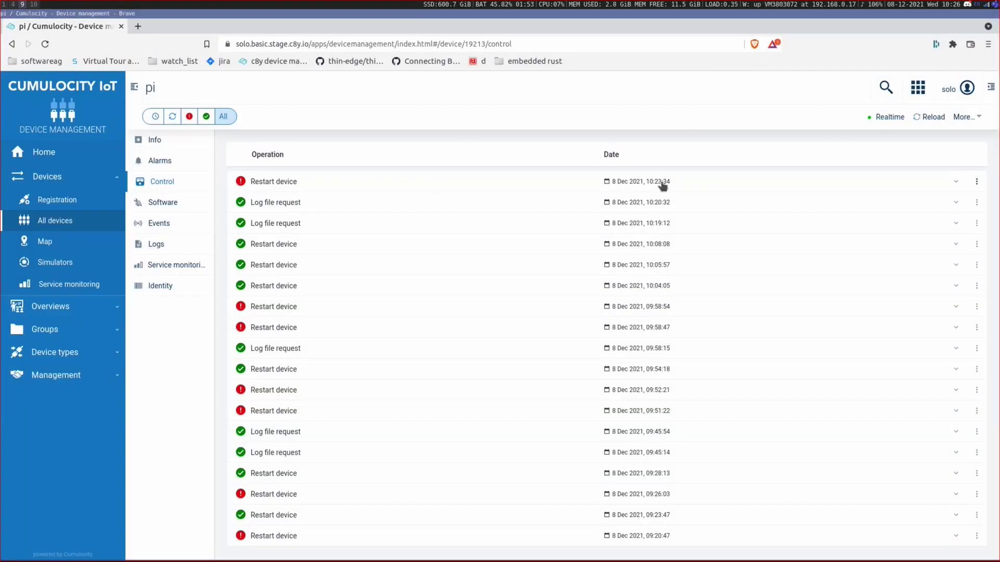
{"action": "left_click", "coordinate": [967, 117]}
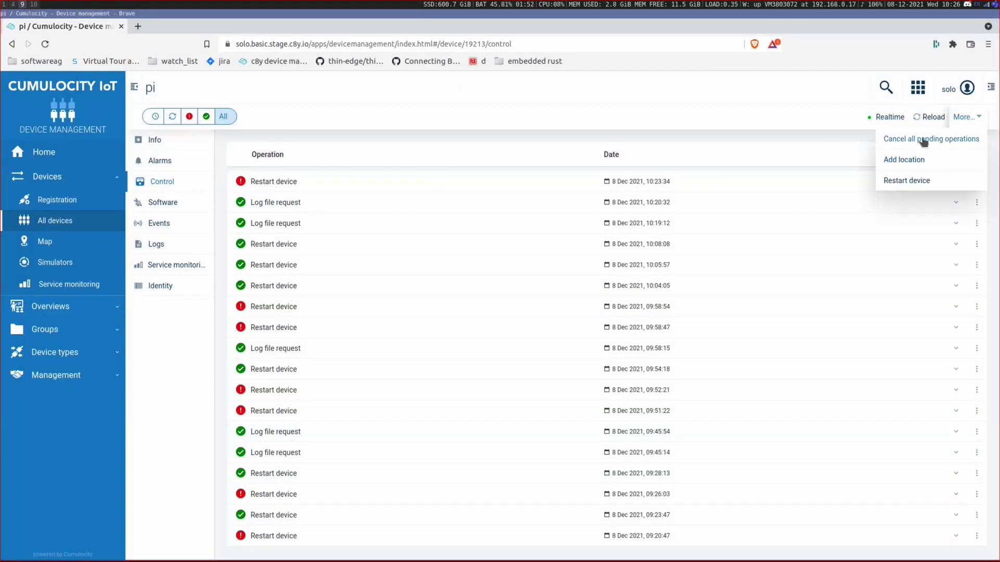
{"action": "left_click", "coordinate": [902, 181]}
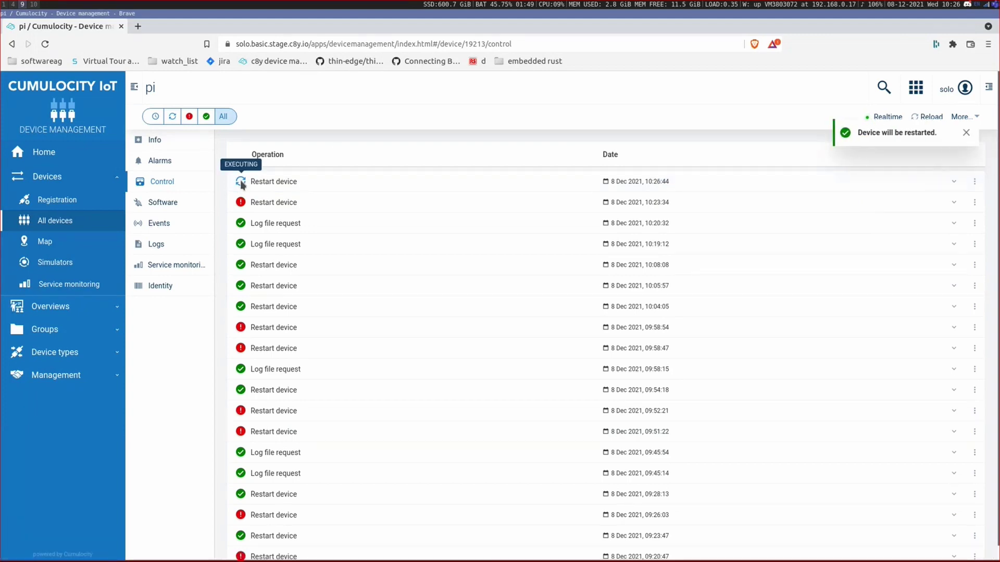
Return to the terminal, inspect the closed connections, and clear the output of both panes.
{"action": "key", "text": "super+0"}
{"action": "triple_click", "coordinate": [144, 378]}
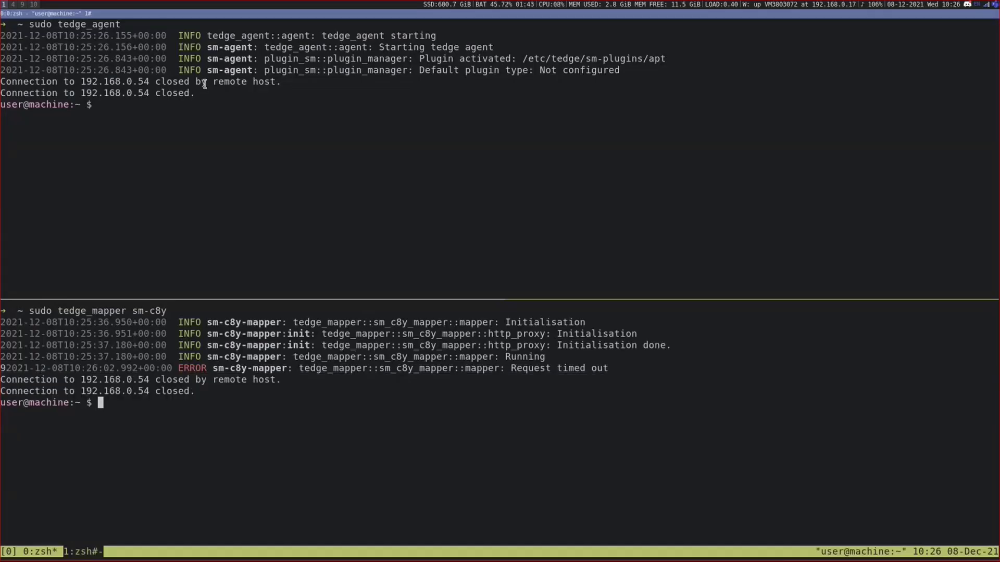
{"action": "left_click_drag", "start_coordinate": [201, 93], "coordinate": [83, 93]}
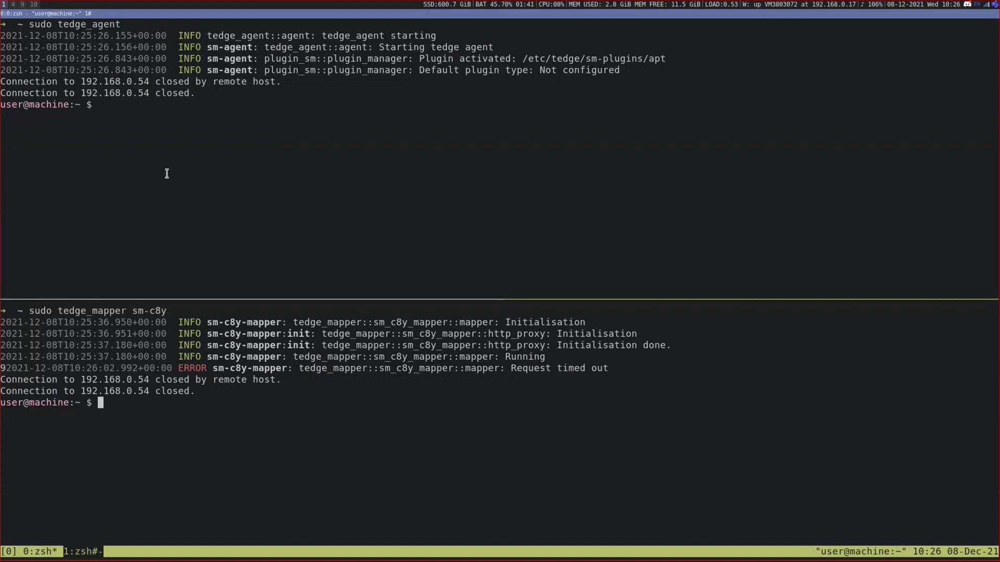
{"action": "key", "text": "ctrl+l"}
{"action": "key", "text": "ctrl+b"}
{"action": "key", "text": "Up"}
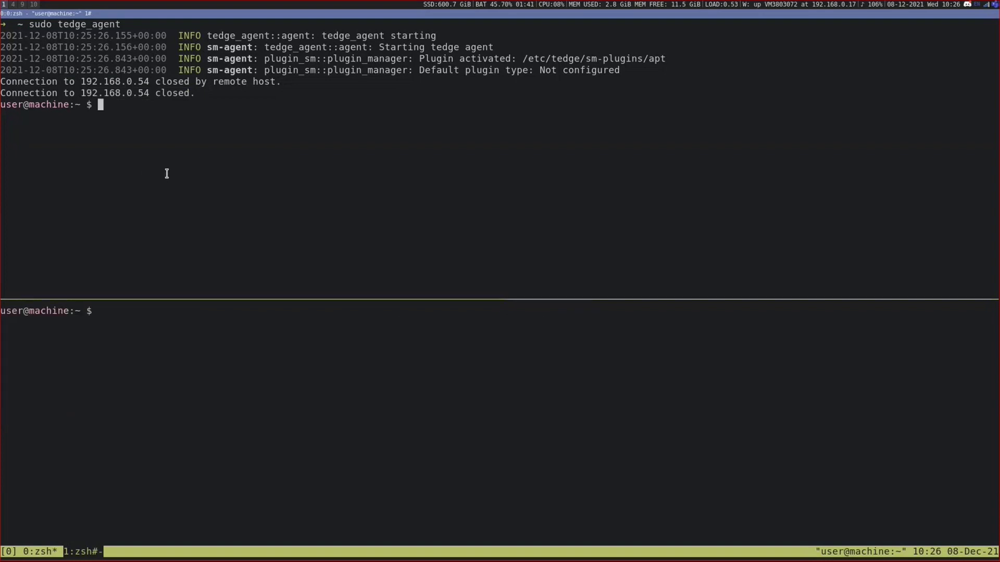
{"action": "key", "text": "ctrl+l"}
Connect the upper pane to the Raspberry Pi with ssh local.pi, retrying until the rebooting device accepts the login.
{"action": "type", "text": "ssh local.pi"}
{"action": "key", "text": "Return"}
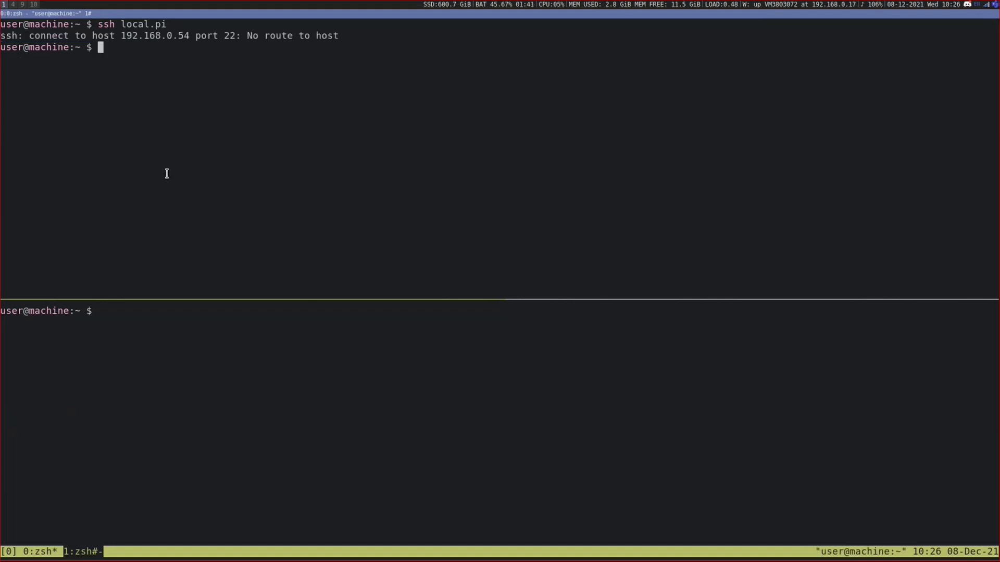
{"action": "key", "text": "Up"}
{"action": "key", "text": "Return"}
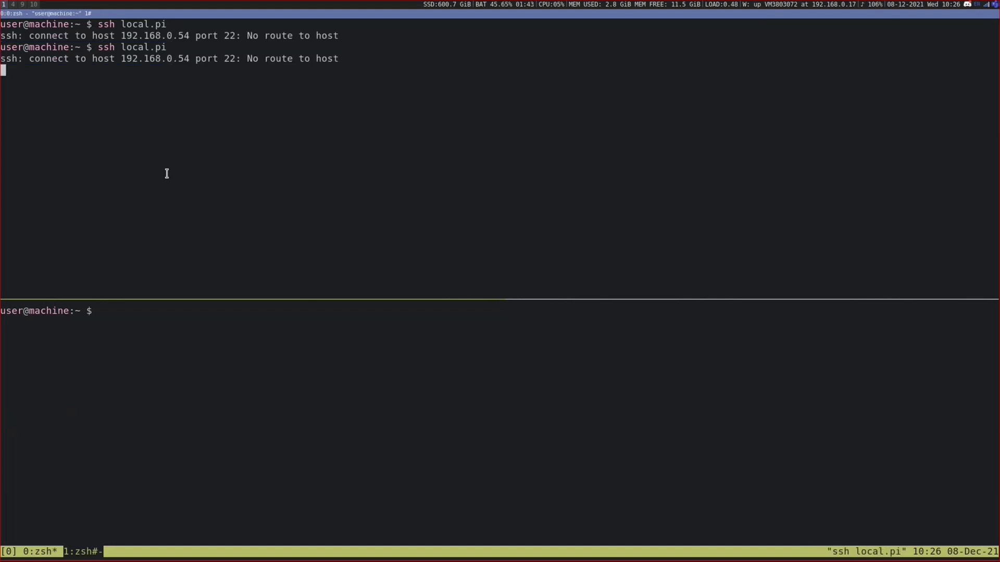
{"action": "key", "text": "Up"}
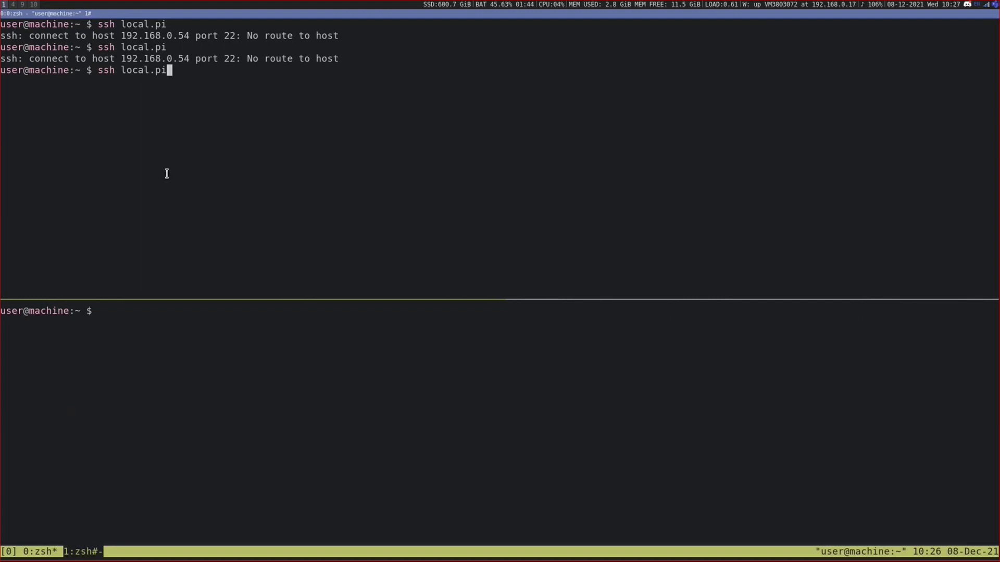
{"action": "key", "text": "Return"}
{"action": "key", "text": "Up"}
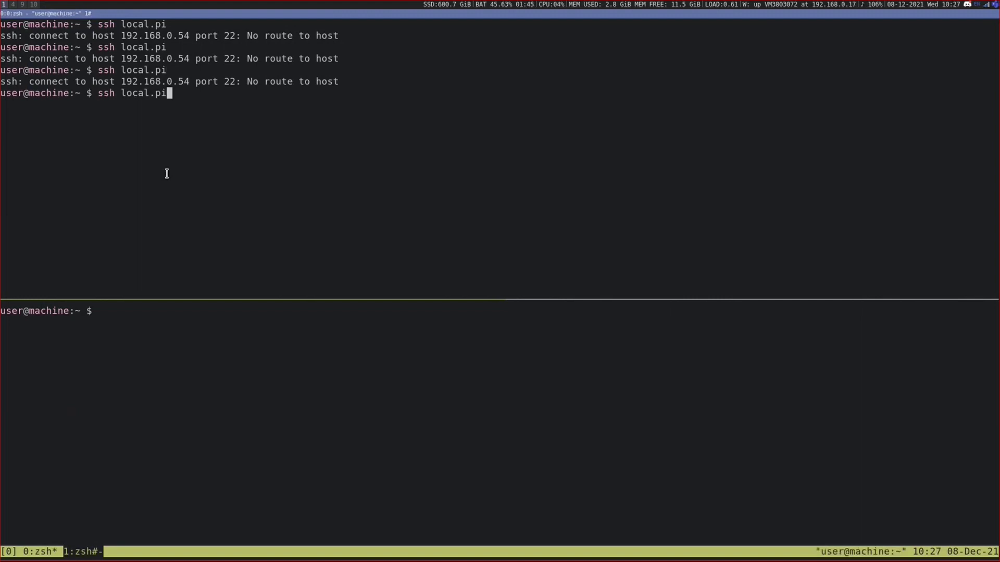
{"action": "key", "text": "Return"}
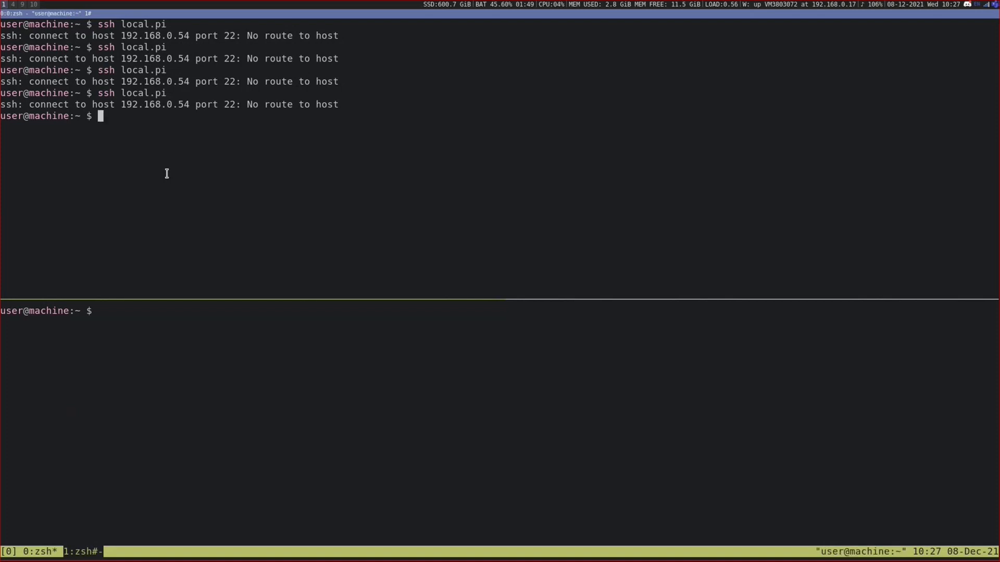
{"action": "key", "text": "ctrl+l"}
{"action": "key", "text": "Up"}
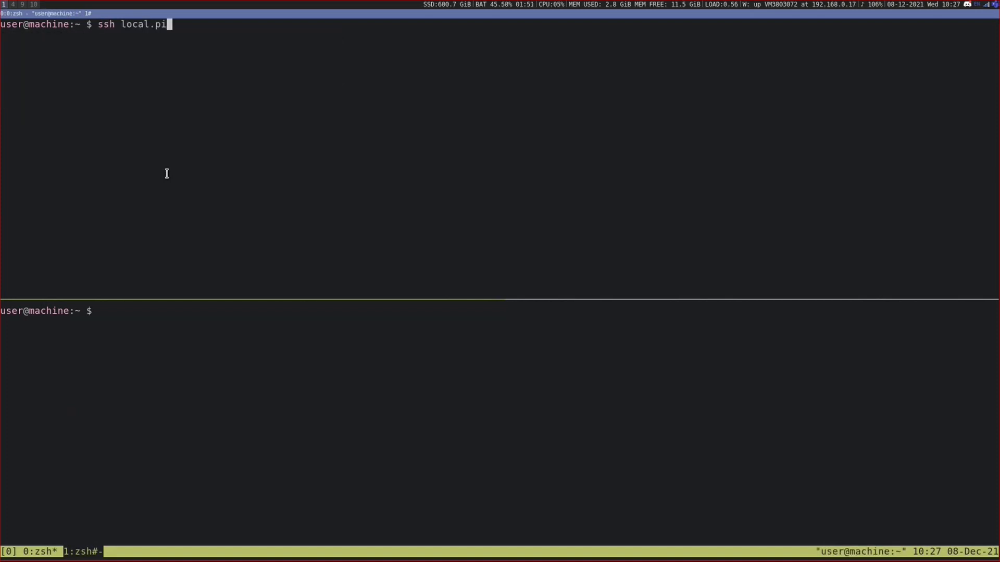
{"action": "key", "text": "Return"}
{"action": "key", "text": "Up"}
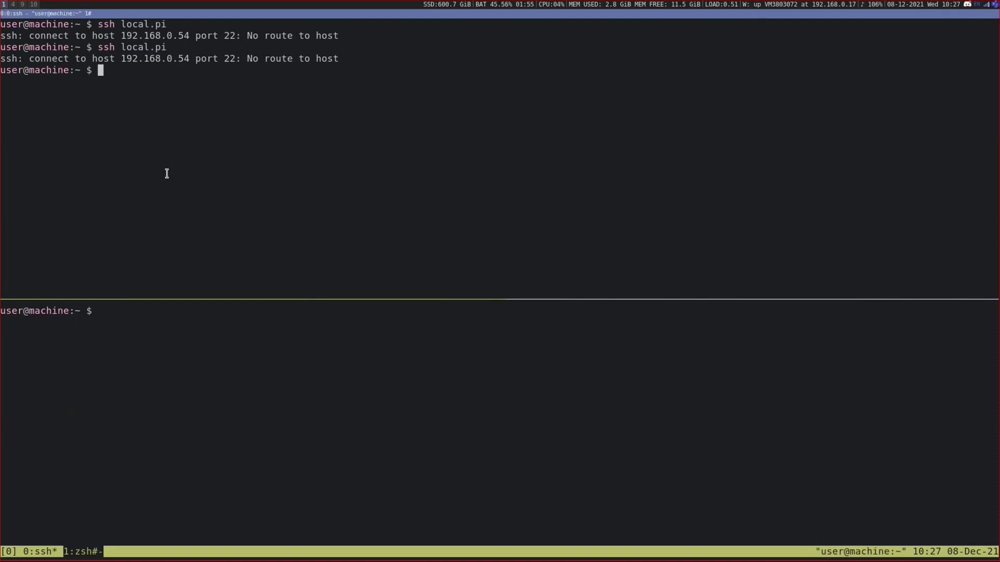
{"action": "key", "text": "ctrl+l"}
{"action": "key", "text": "Up"}
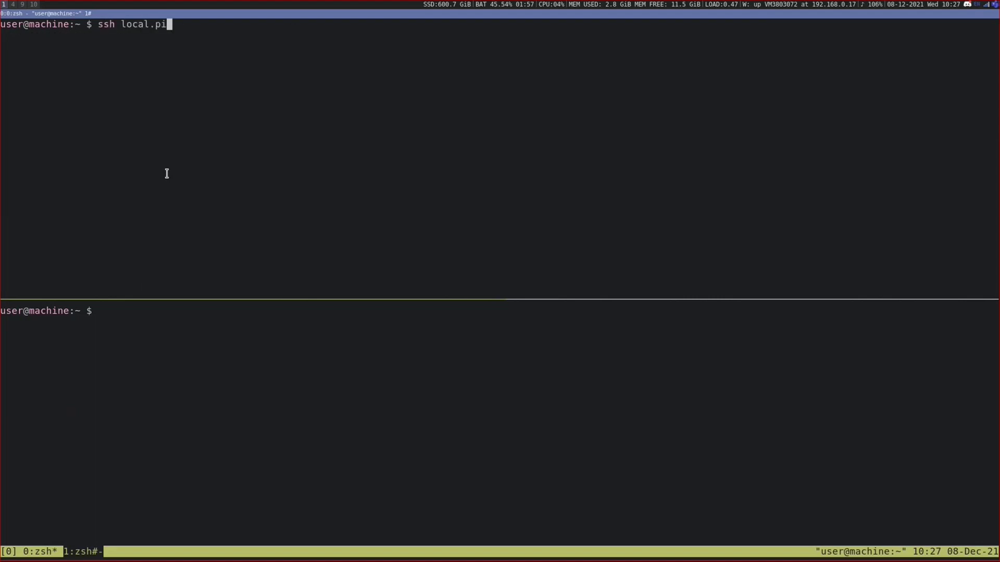
{"action": "key", "text": "Return"}
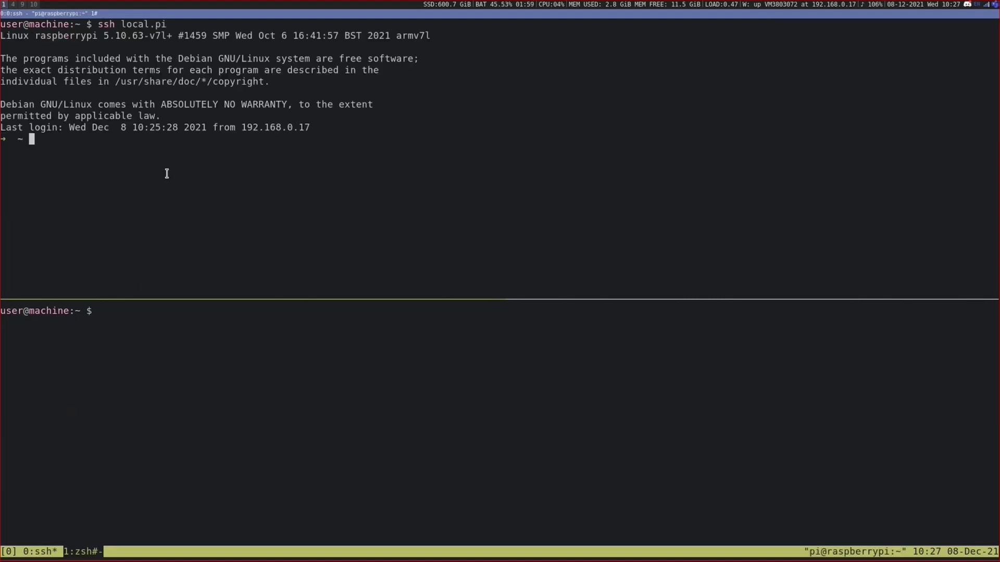
Connect the lower pane to the Raspberry Pi with ssh local.pi.
{"action": "key", "text": "ctrl+b"}
{"action": "key", "text": "Down"}
{"action": "key", "text": "Up"}
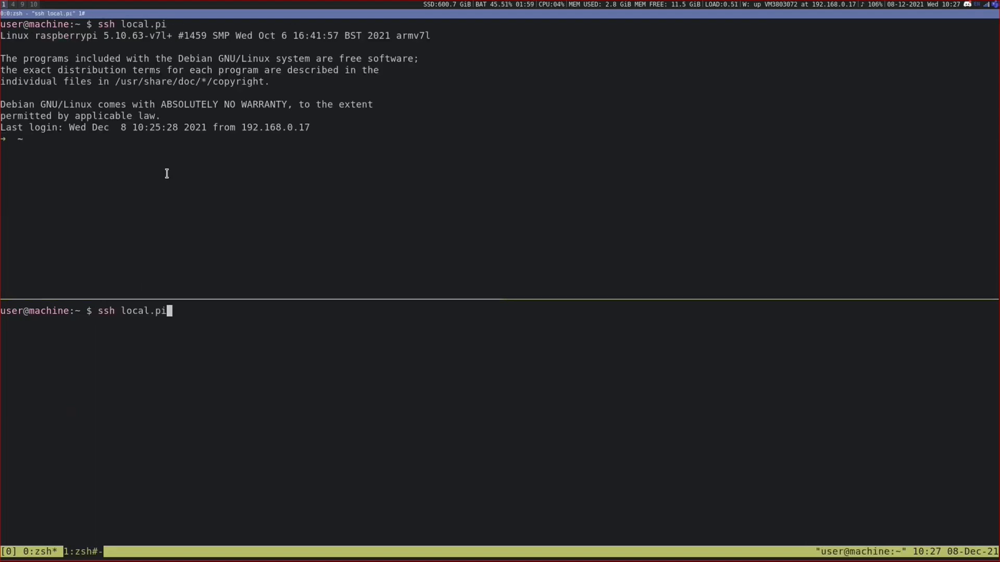
{"action": "key", "text": "Return"}
Clear the upper pane and stop tedge-agent.service in it with sudo systemctl stop.
{"action": "key", "text": "ctrl+b"}
{"action": "key", "text": "Up"}
{"action": "key", "text": "ctrl+l"}
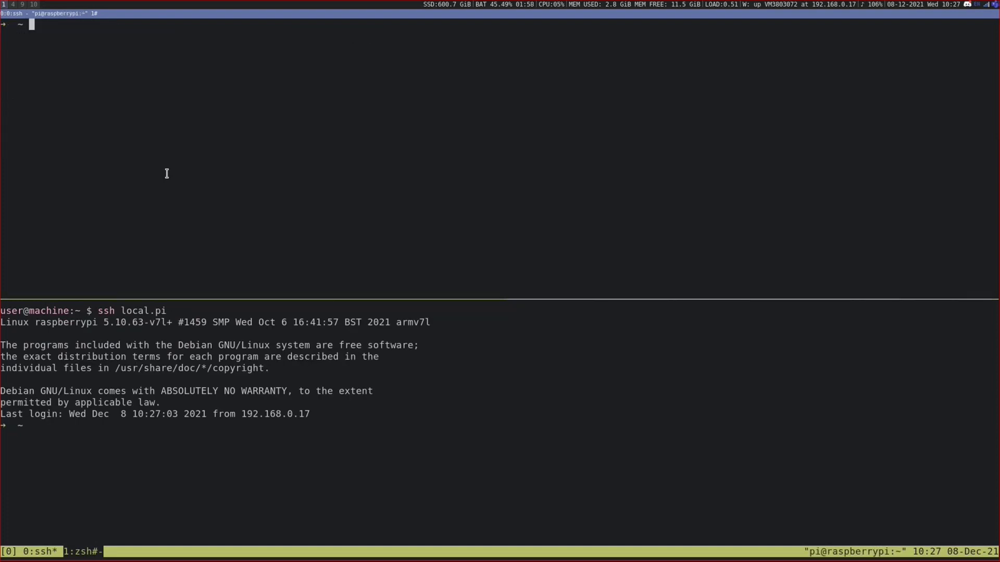
{"action": "type", "text": "sudo systemctl stop t"}
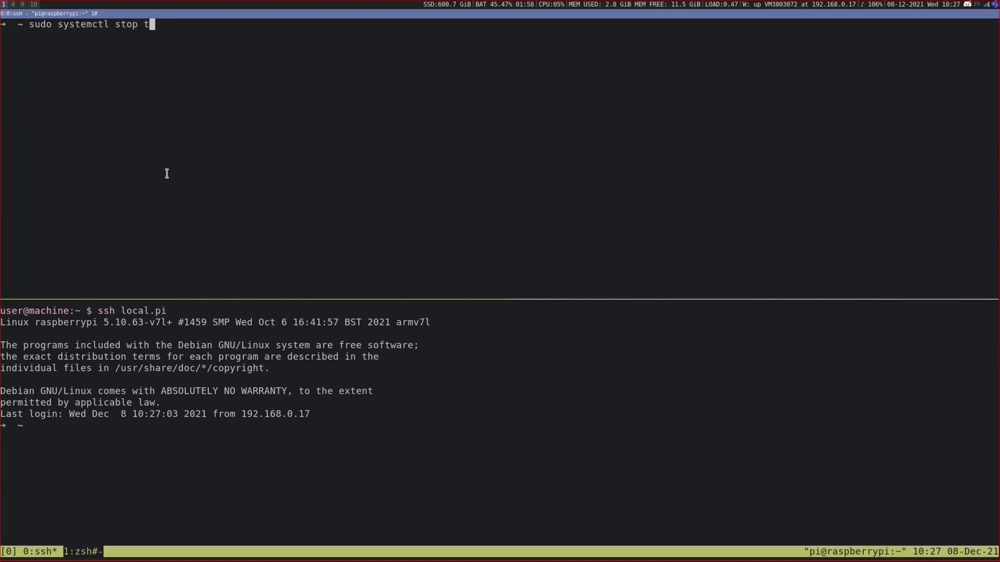
{"action": "type", "text": "edge-ag"}
{"action": "key", "text": "BackSpace"}
{"action": "key", "text": "BackSpace"}
{"action": "key", "text": "BackSpace"}
{"action": "type", "text": "-a"}
{"action": "key", "text": "Tab"}
{"action": "key", "text": "Return"}
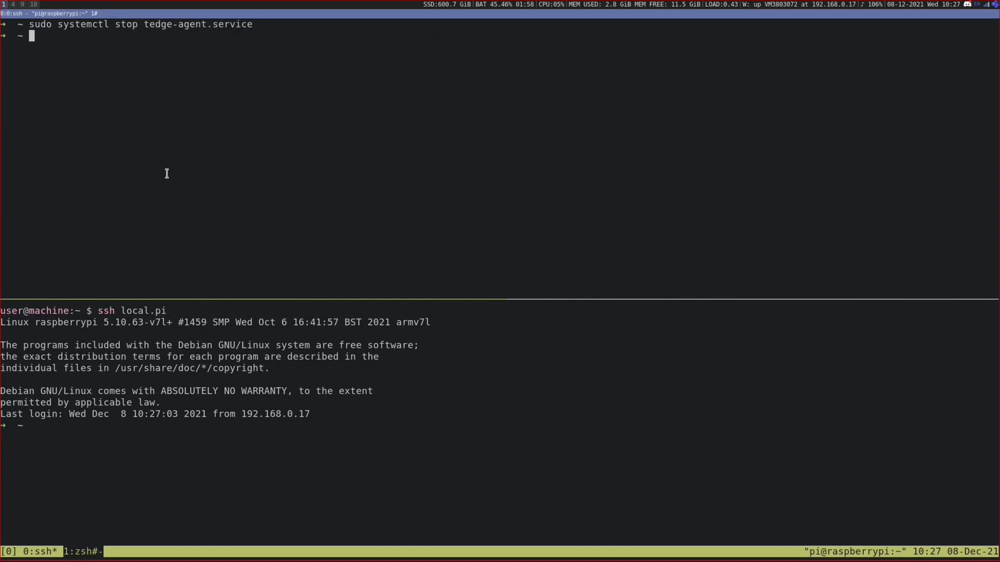
Run sudo tedge_mapper sm-c8y in the upper pane.
{"action": "type", "text": "sudo tedge_mapper "}
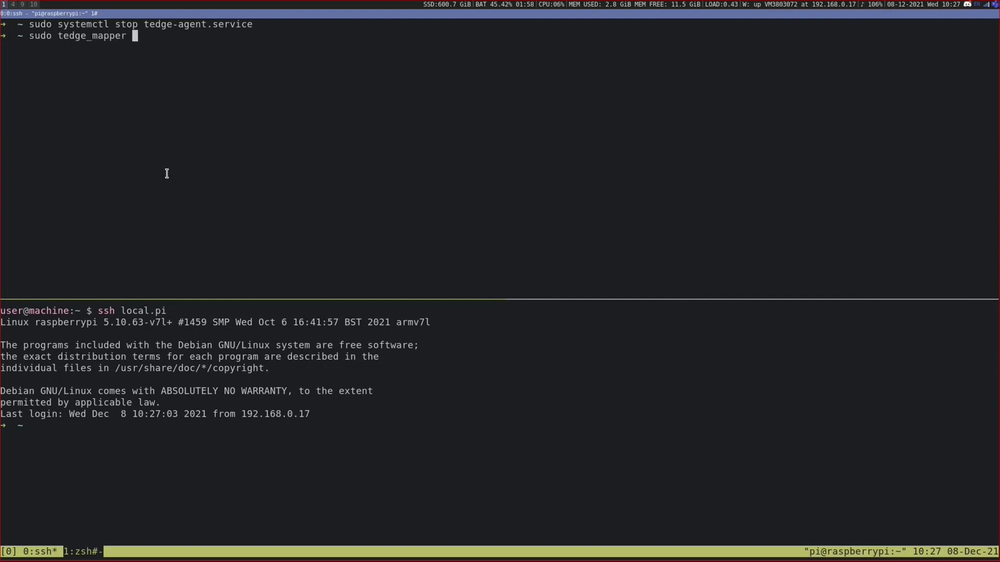
{"action": "type", "text": "sm-c8y"}
{"action": "key", "text": "Return"}
Clear the lower pane and run sudo tedge_agent in it.
{"action": "key", "text": "ctrl+b"}
{"action": "key", "text": "Down"}
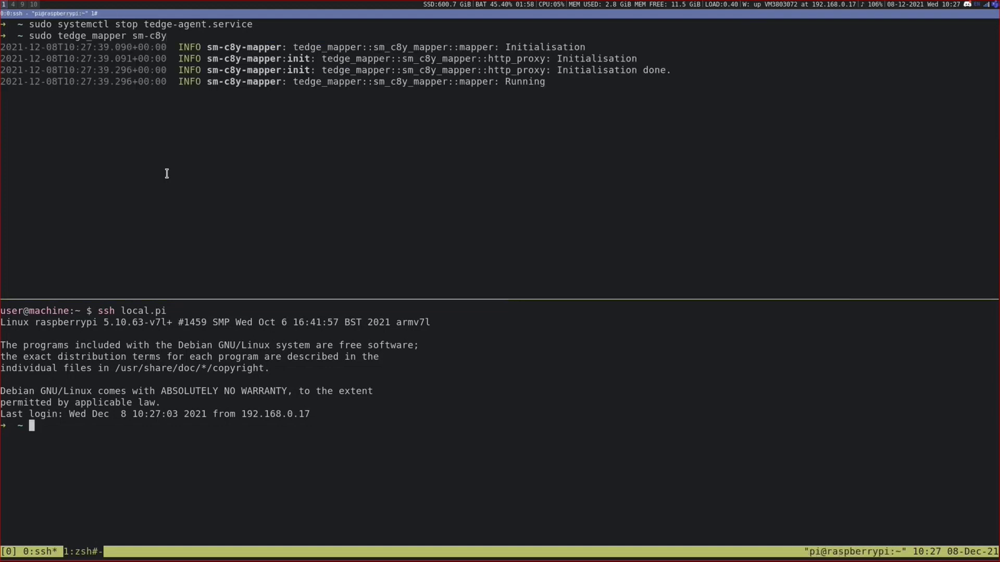
{"action": "key", "text": "ctrl+l"}
{"action": "type", "text": "sudo "}
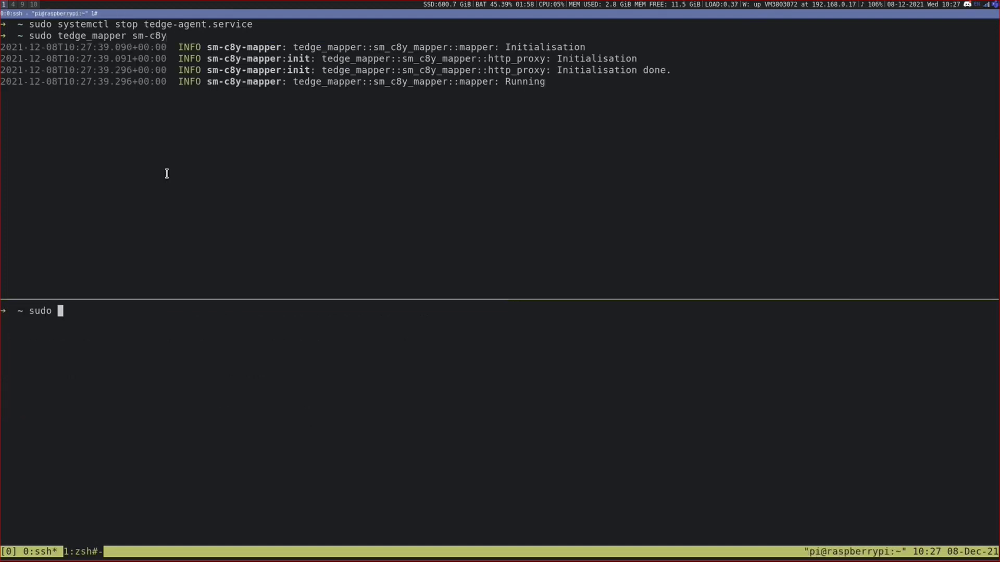
{"action": "type", "text": "tedge_agent"}
{"action": "key", "text": "Return"}
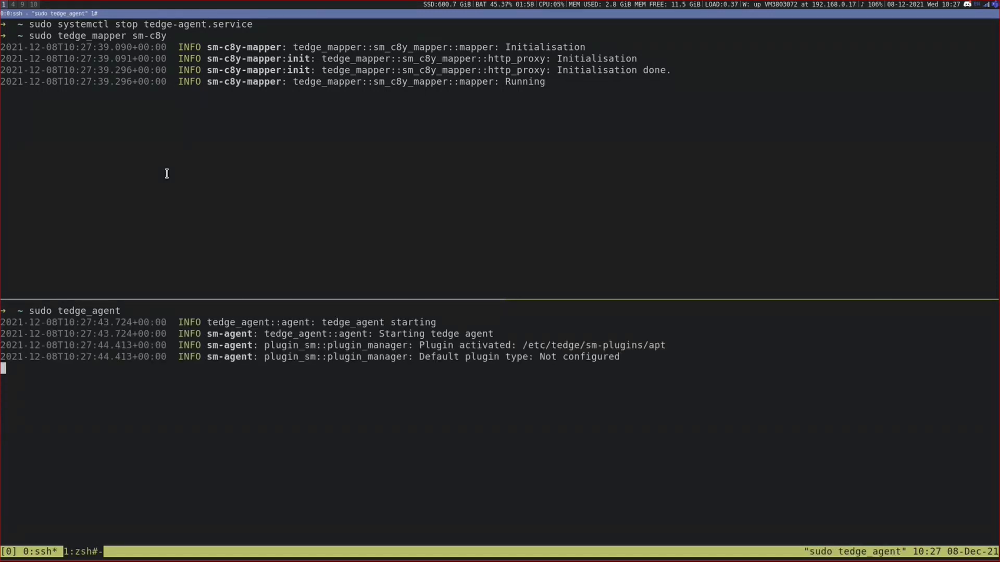
Check the restart operation's status in the browser, and stop and rerun sudo tedge_agent in the lower terminal pane.
{"action": "key", "text": "super+9"}
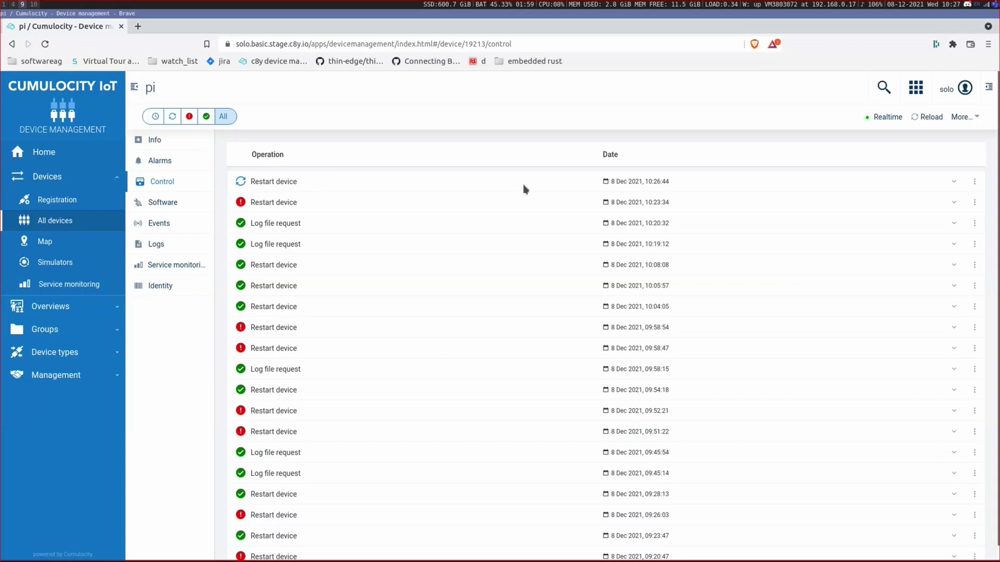
{"action": "key", "text": "super+1"}
{"action": "key", "text": "ctrl+c"}
{"action": "key", "text": "ctrl+l"}
{"action": "key", "text": "Up"}
{"action": "key", "text": "Return"}
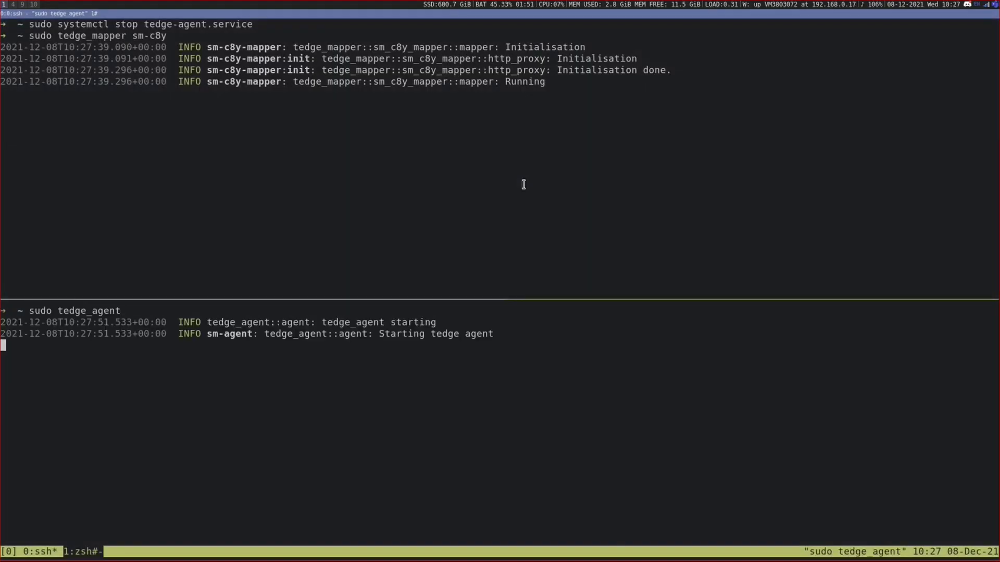
Recheck the restart operation in the browser, and stop and rerun sudo tedge_mapper sm-c8y in the cleared upper terminal pane.
{"action": "key", "text": "super+9"}
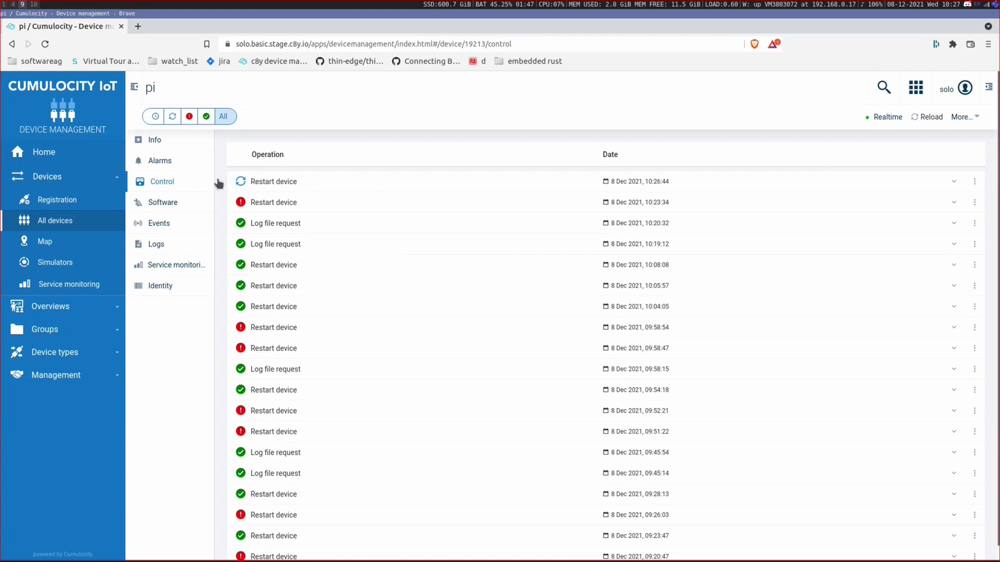
{"action": "key", "text": "super+1"}
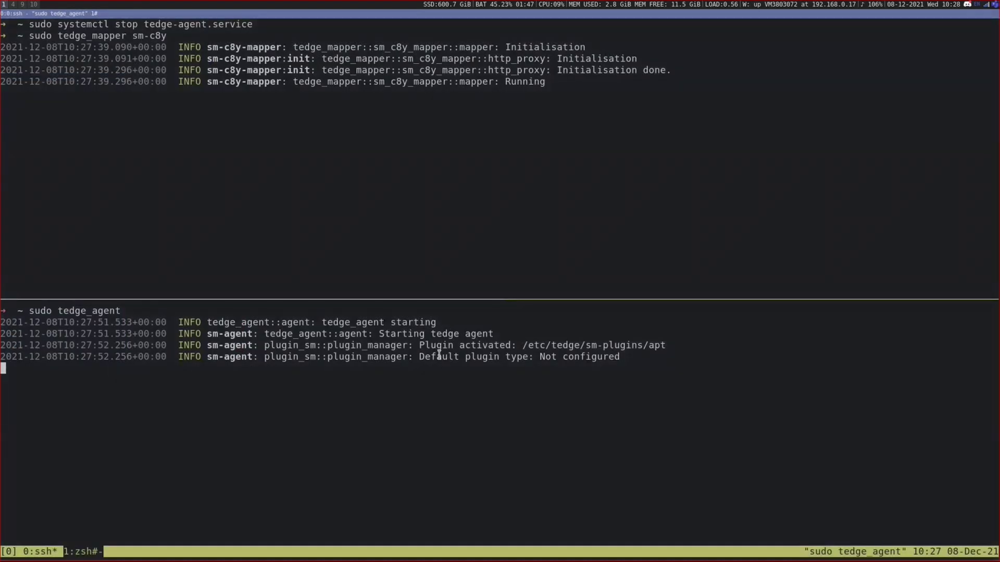
{"action": "key", "text": "ctrl+b"}
{"action": "key", "text": "Up"}
{"action": "key", "text": "ctrl+c"}
{"action": "key", "text": "ctrl+l"}
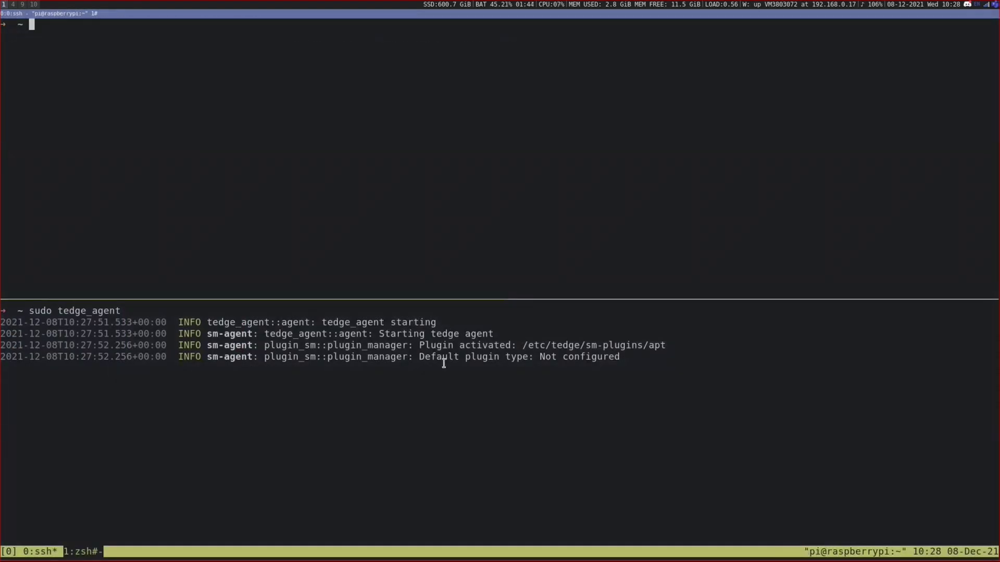
{"action": "key", "text": "Up"}
{"action": "key", "text": "Return"}
View the restart operation in the browser, and relaunch sudo tedge_agent in the cleared lower pane while the mapper runs above.
{"action": "key", "text": "super+9"}
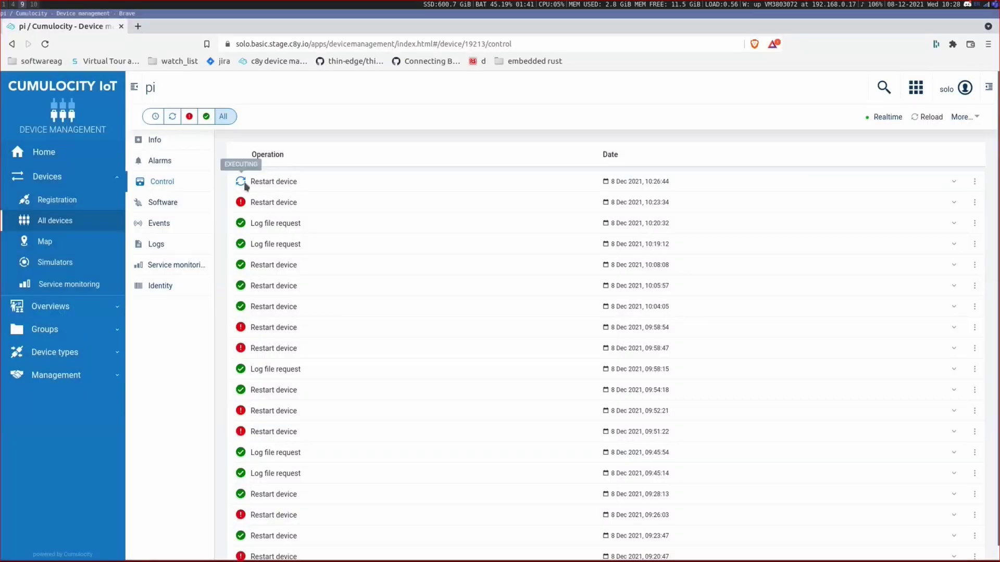
{"action": "key", "text": "super+1"}
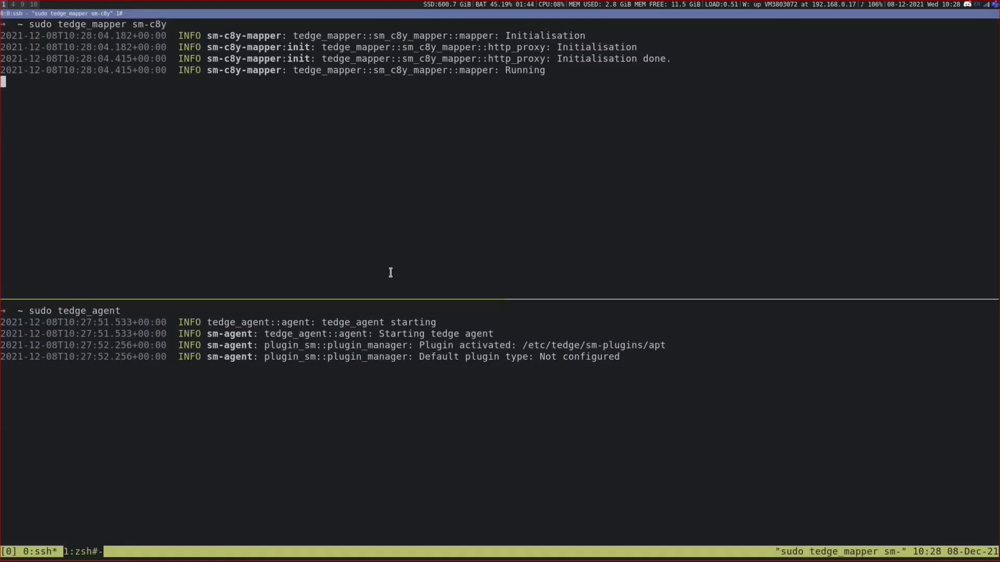
{"action": "key", "text": "ctrl+b"}
{"action": "key", "text": "Down"}
{"action": "key", "text": "ctrl+c"}
{"action": "key", "text": "ctrl+l"}
{"action": "key", "text": "Up"}
{"action": "key", "text": "Return"}
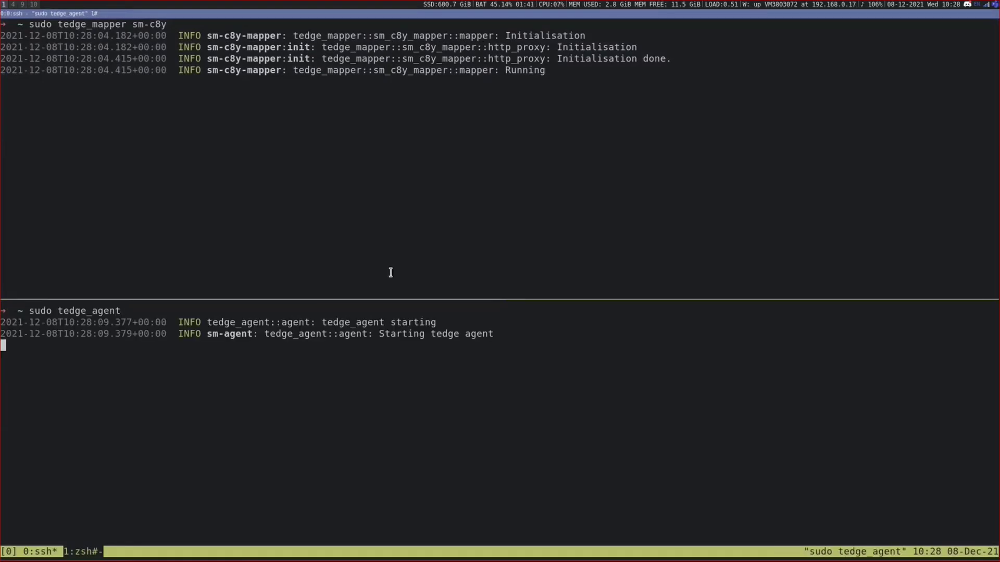
Relaunch sudo tedge_agent once more in the lower terminal pane, and check the restart operation's status in the browser before and after.
{"action": "key", "text": "super+9"}
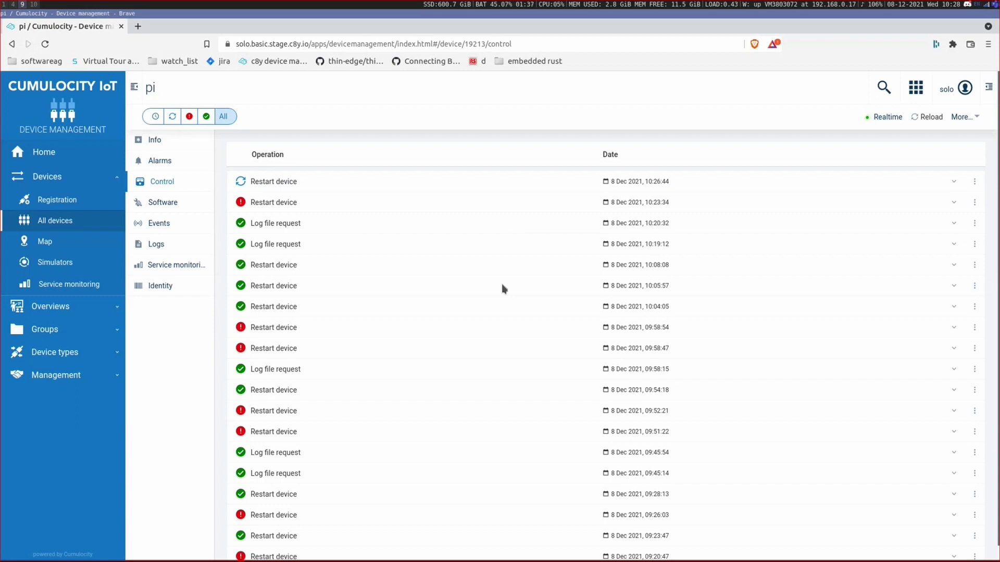
{"action": "key", "text": "super+1"}
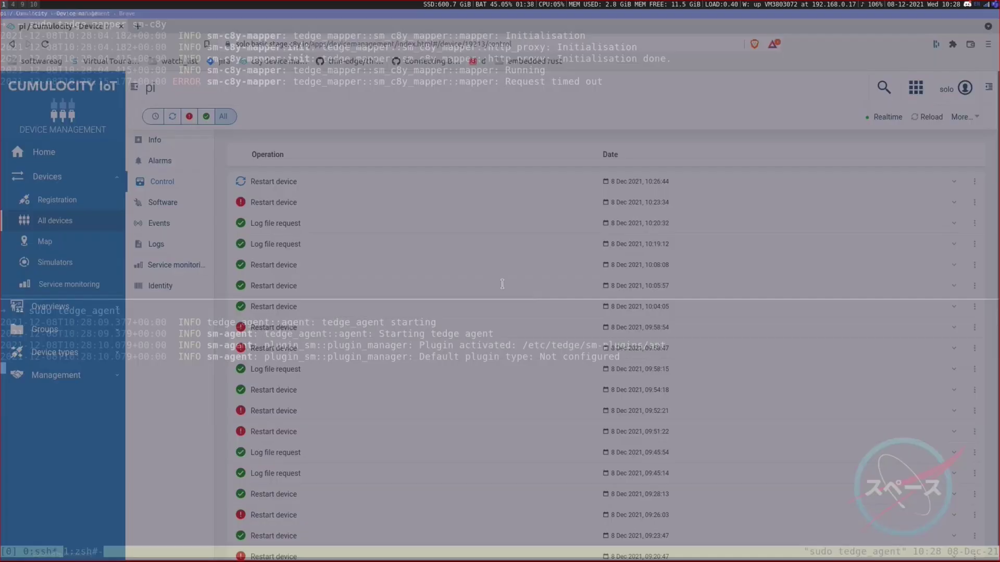
{"action": "key", "text": "ctrl+c"}
{"action": "key", "text": "ctrl+l"}
{"action": "key", "text": "Up"}
{"action": "key", "text": "Return"}
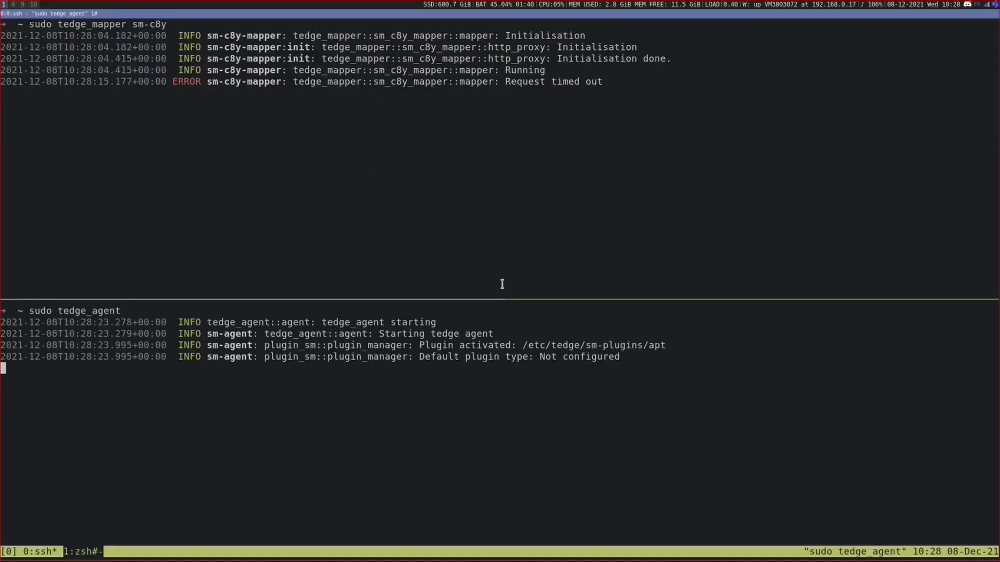
{"action": "key", "text": "super+9"}
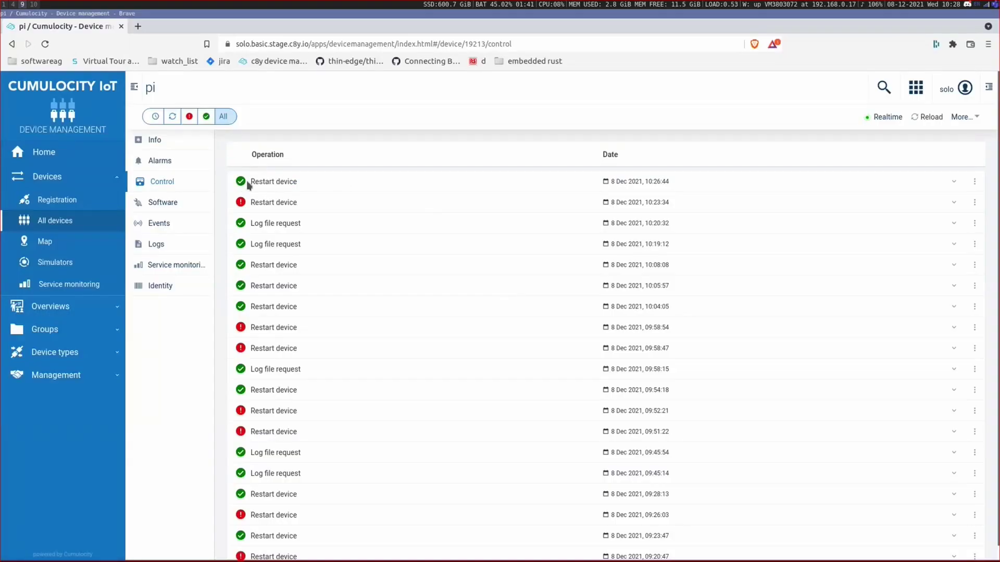